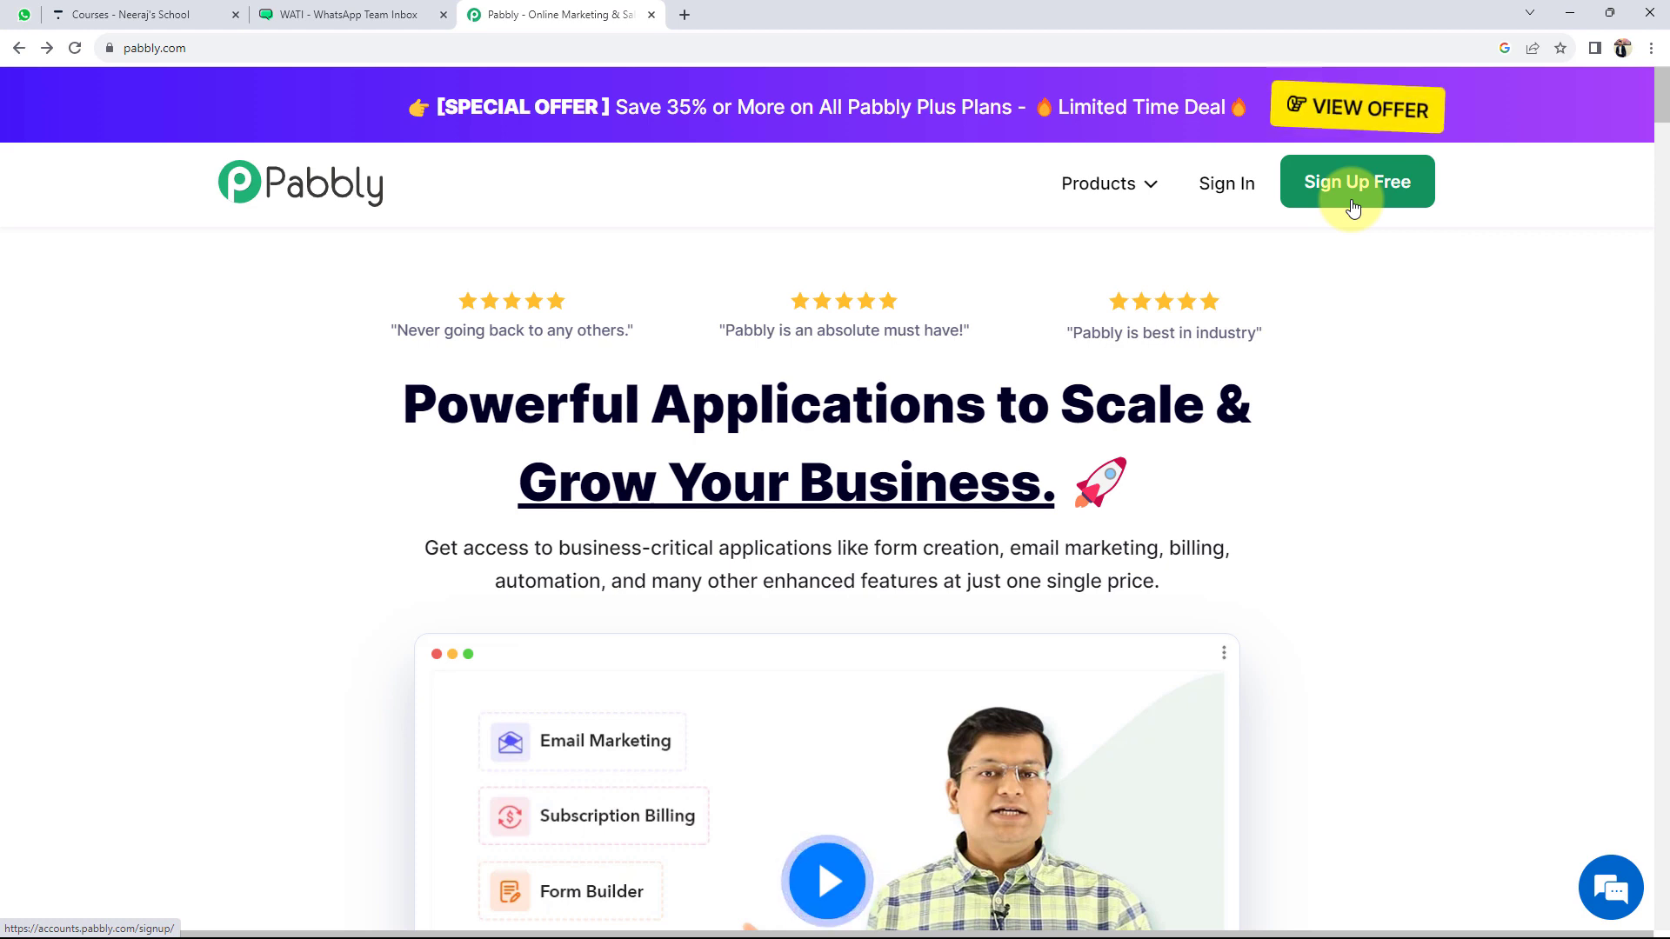
# Sign in to the Pabbly account and open the Pabbly Connect dashboard.
pyautogui.click(1199, 181)
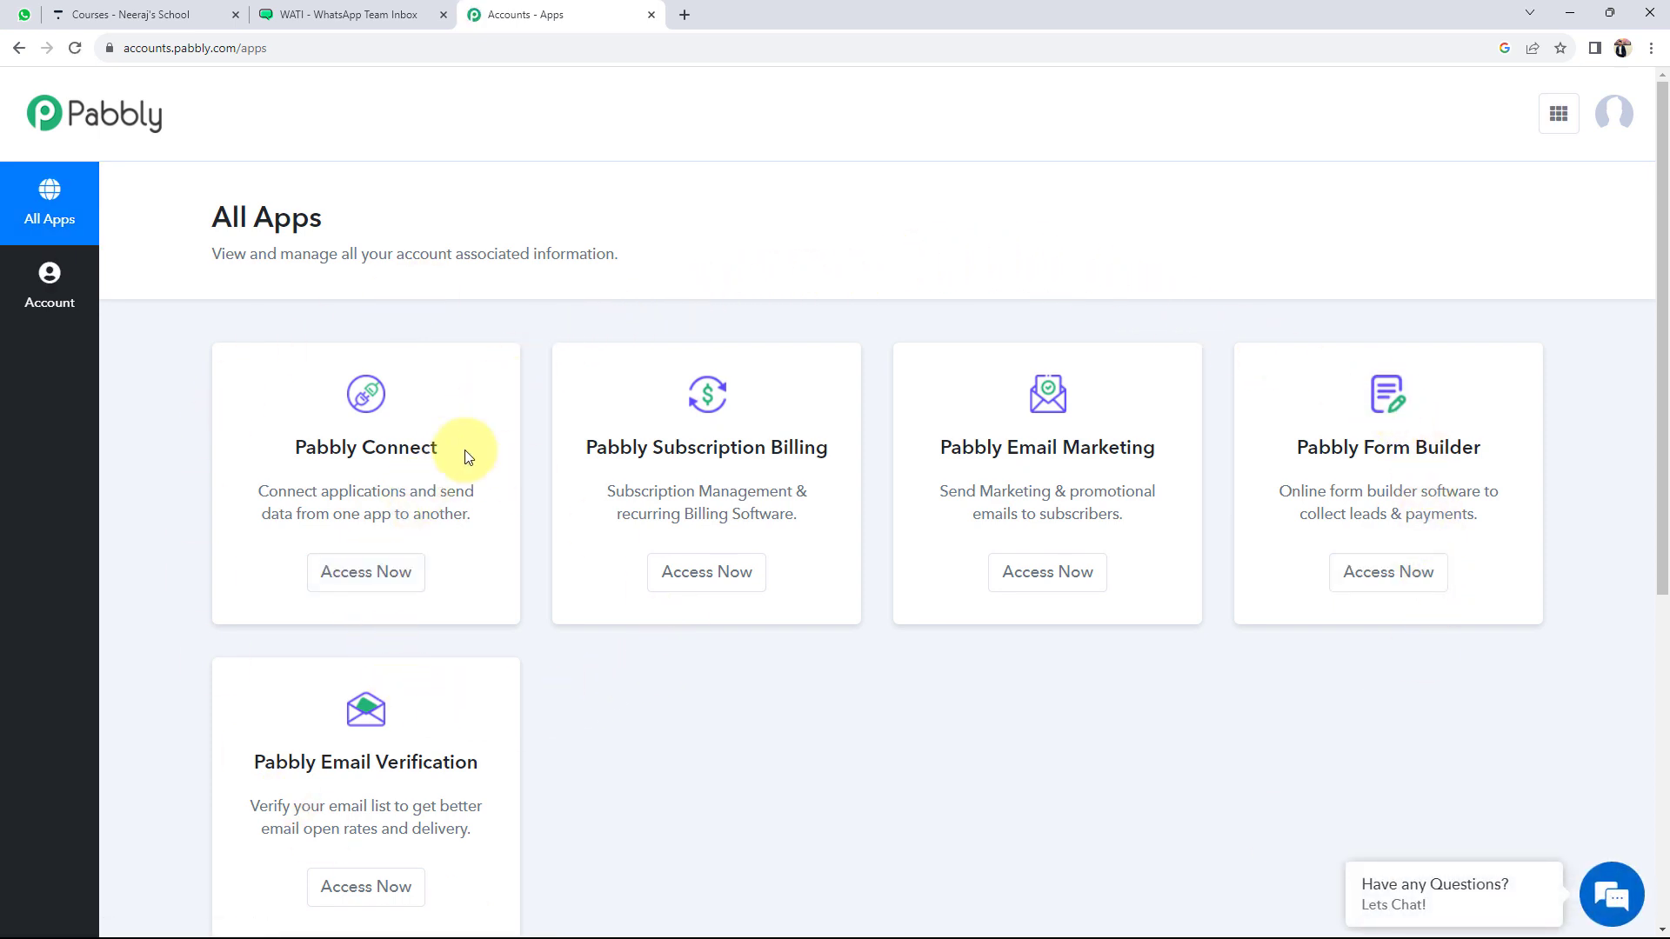
pyautogui.moveTo(301, 452); pyautogui.dragTo(438, 452)
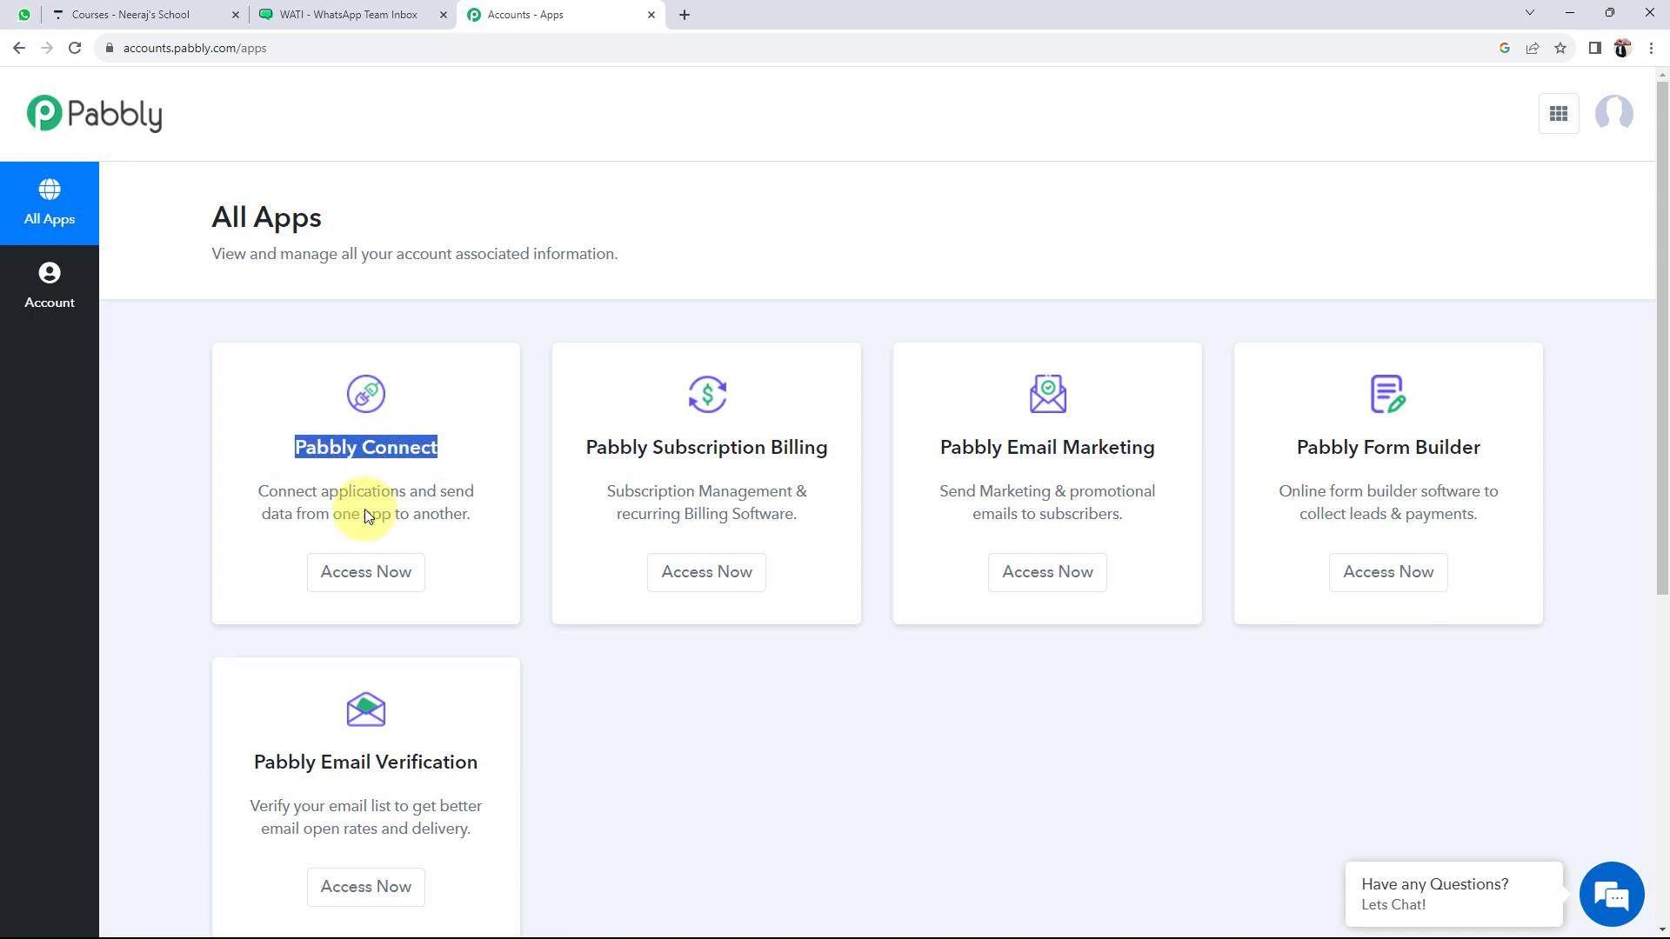
pyautogui.click(348, 574)
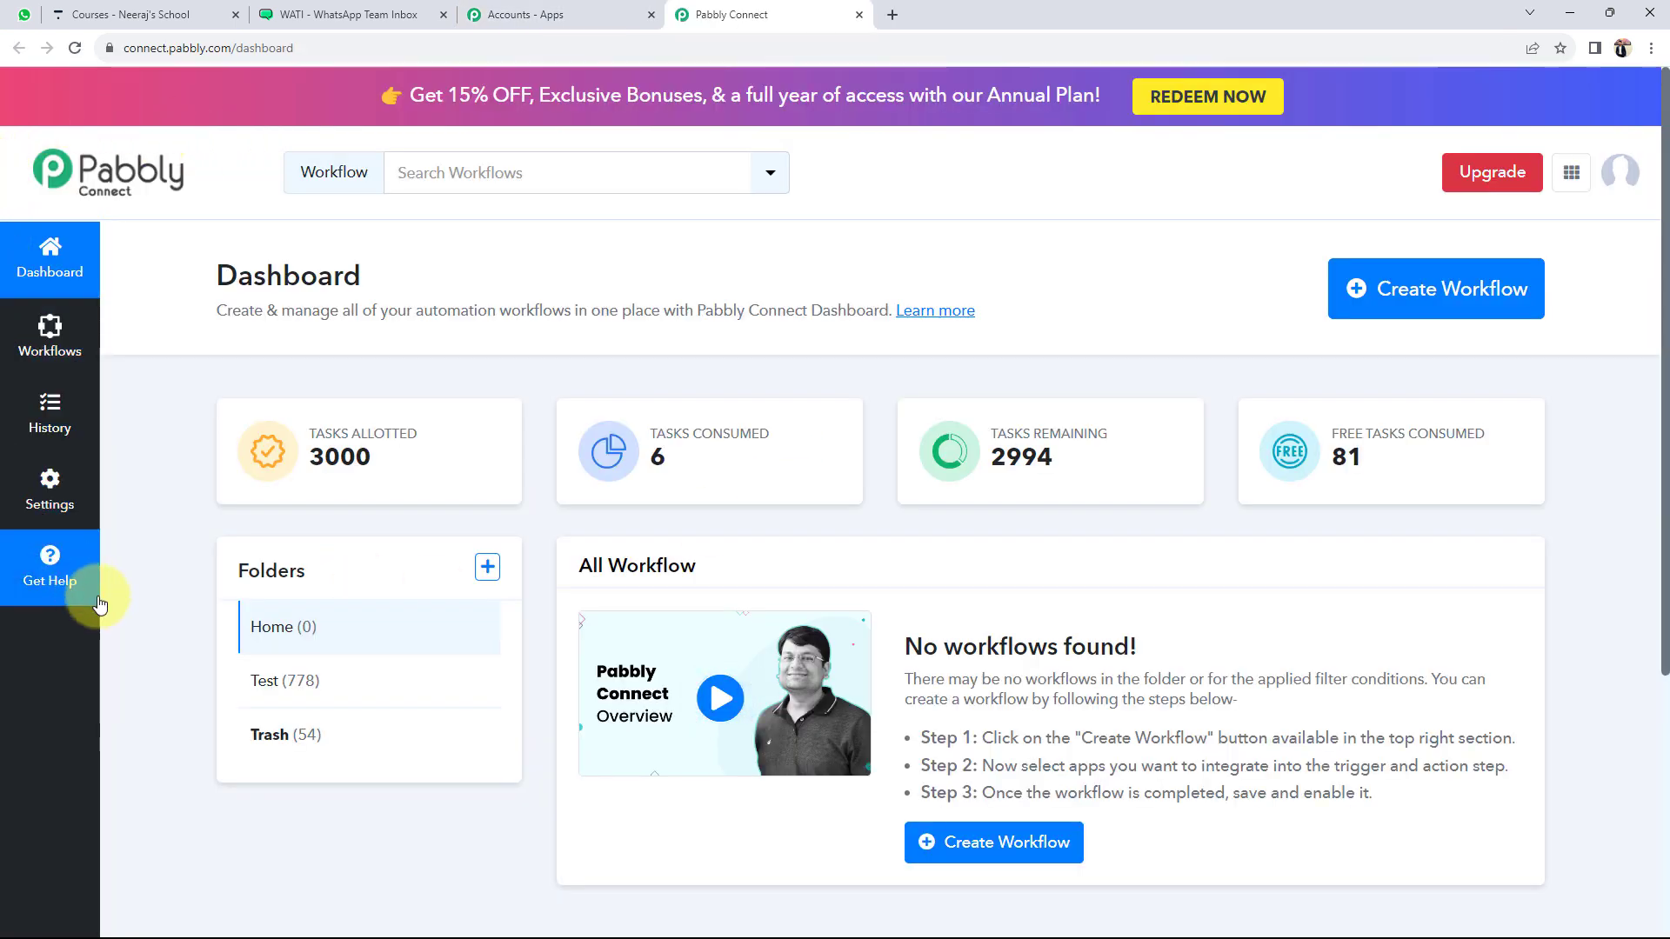
pyautogui.doubleClick(243, 280)
pyautogui.click(405, 290)
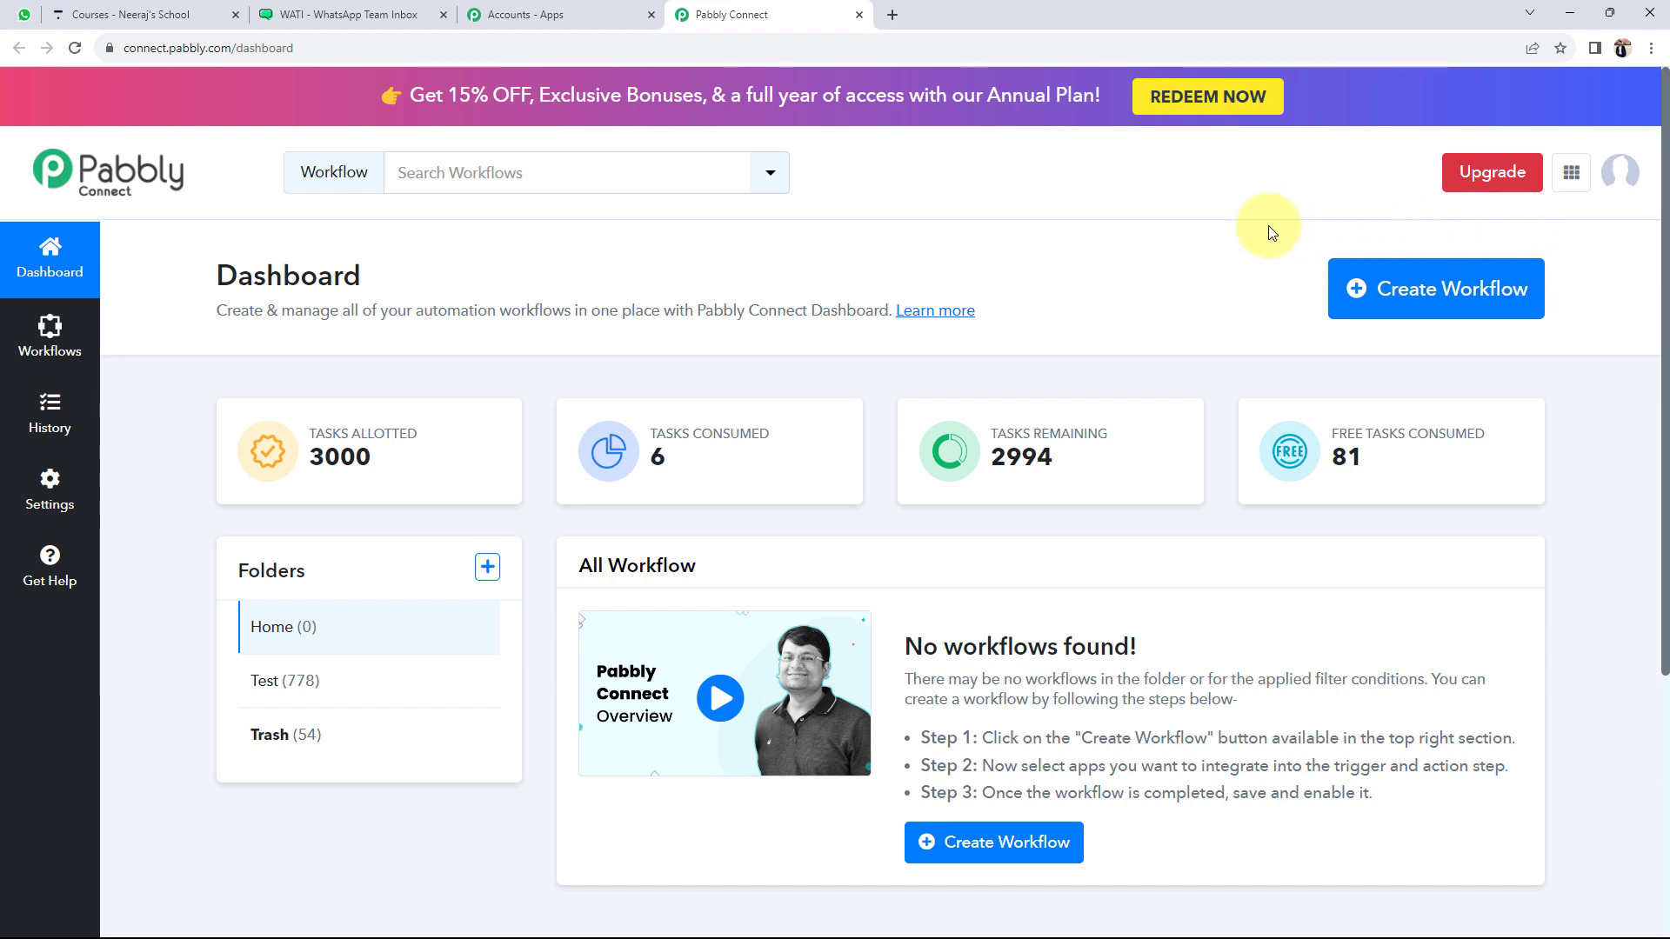
# Create a workflow named "Send WhatsApp Message For Thinkific Quiz Submission" in the Home folder.
pyautogui.click(1474, 298)
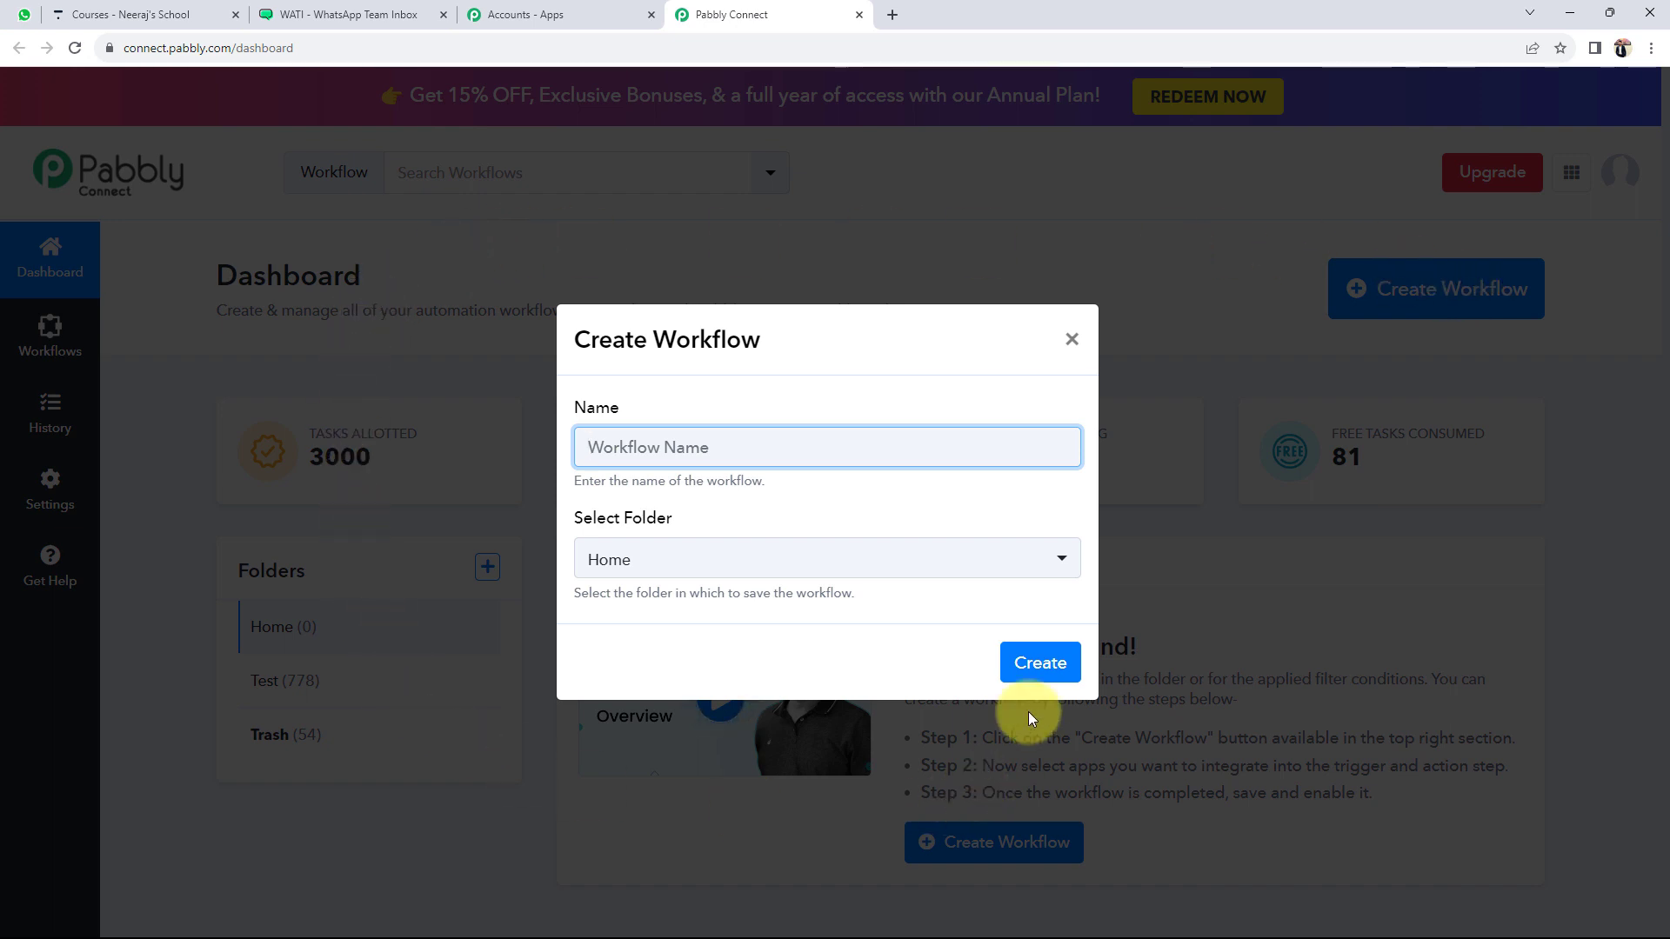
pyautogui.write('Send WhatsApp Message For Thinkific Quiz Submission')
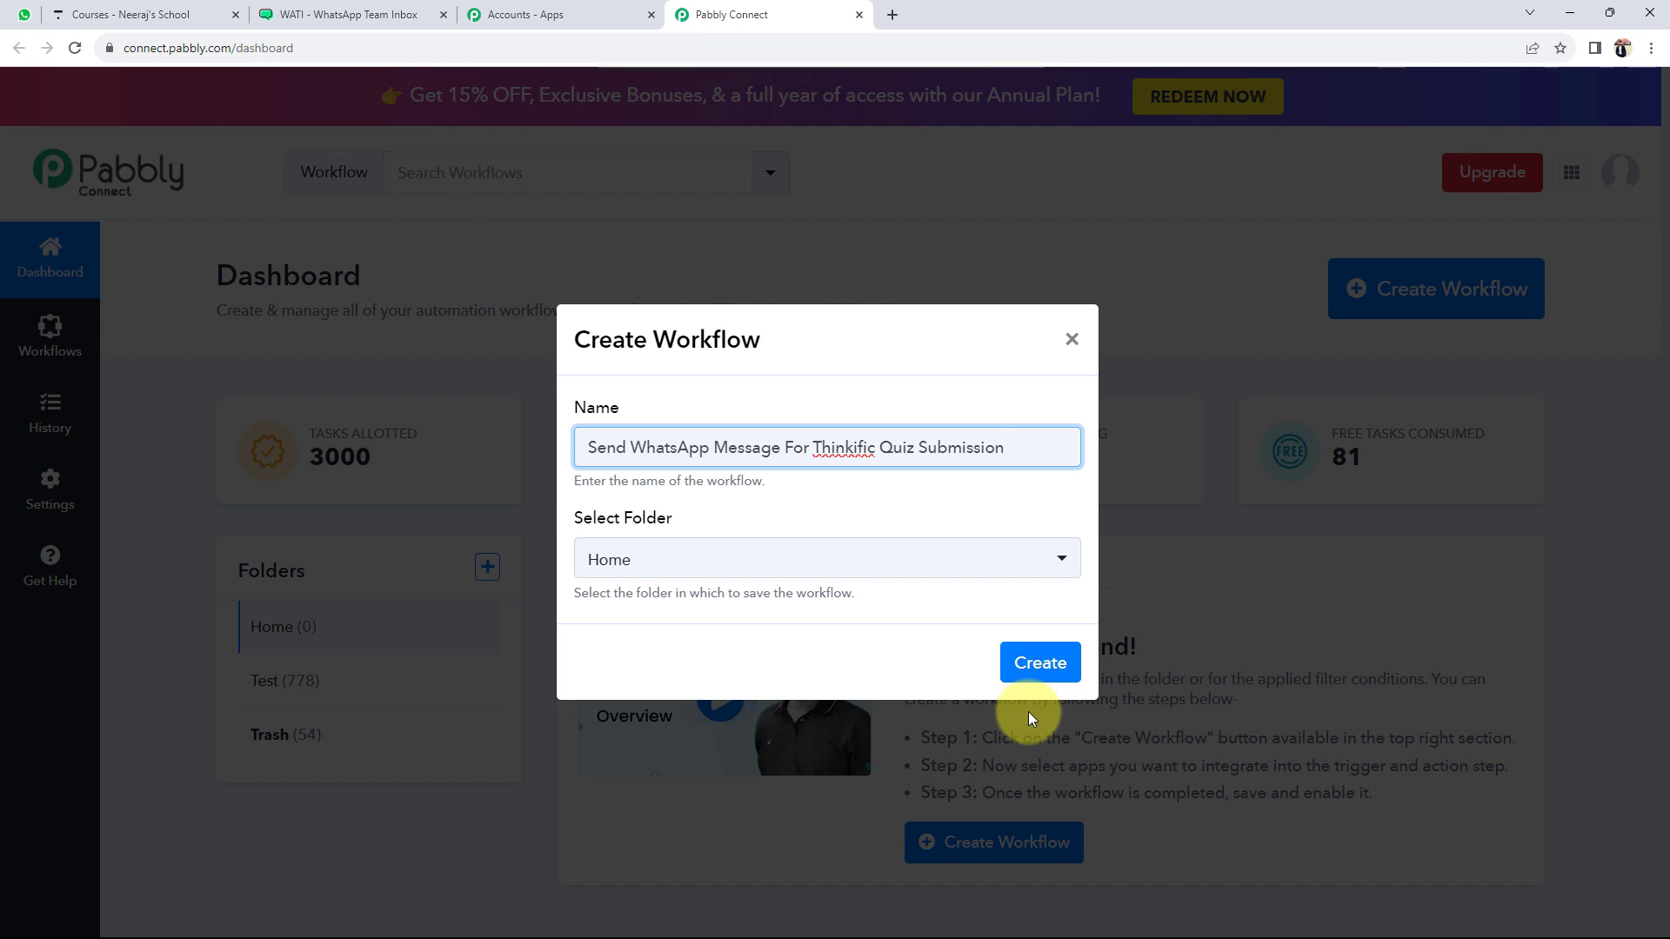
pyautogui.click(666, 561)
pyautogui.click(623, 661)
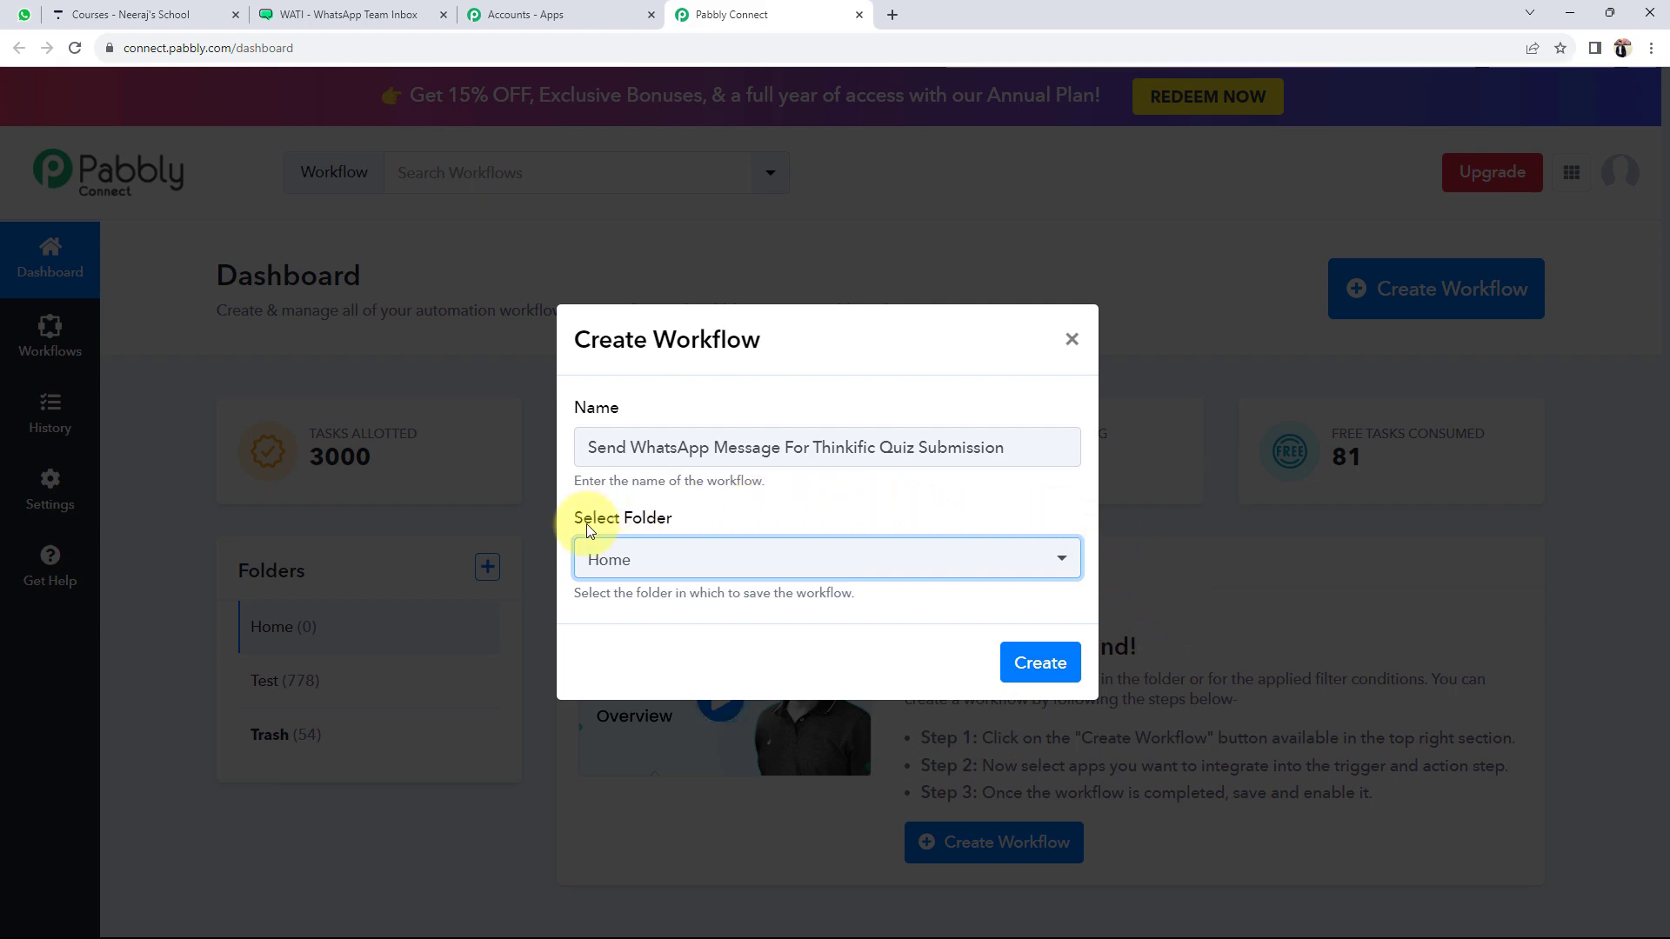
pyautogui.click(1037, 662)
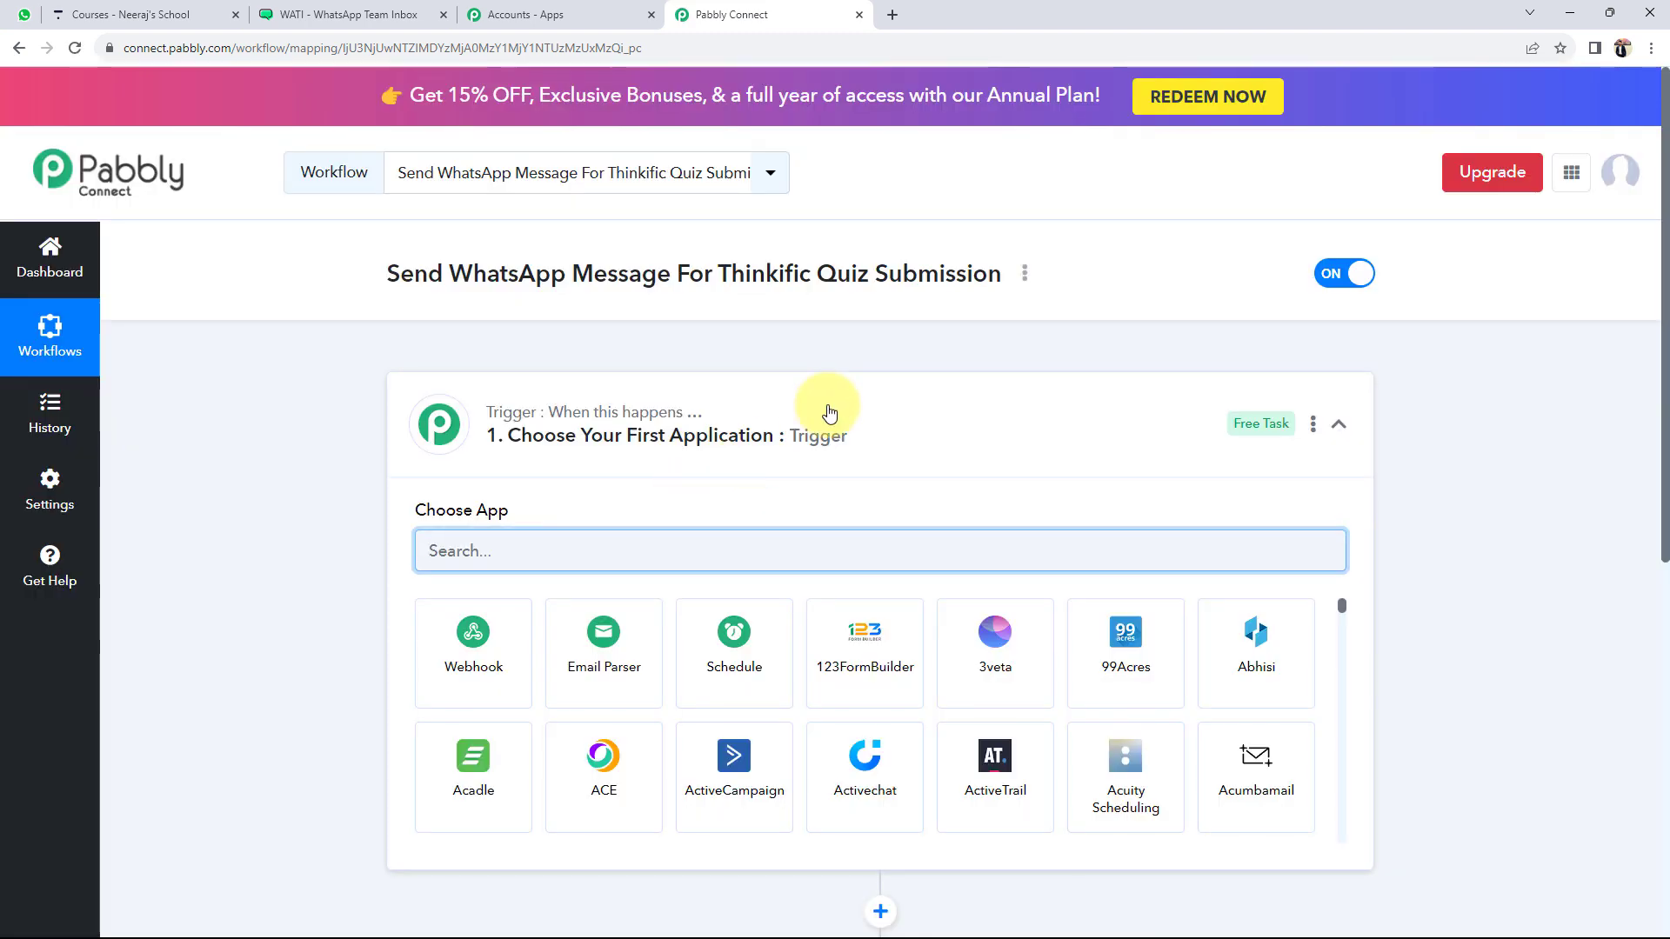
# Collapse the trigger step, then view the Thinkific courses page and the WATI message templates before returning to the workflow.
pyautogui.click(827, 409)
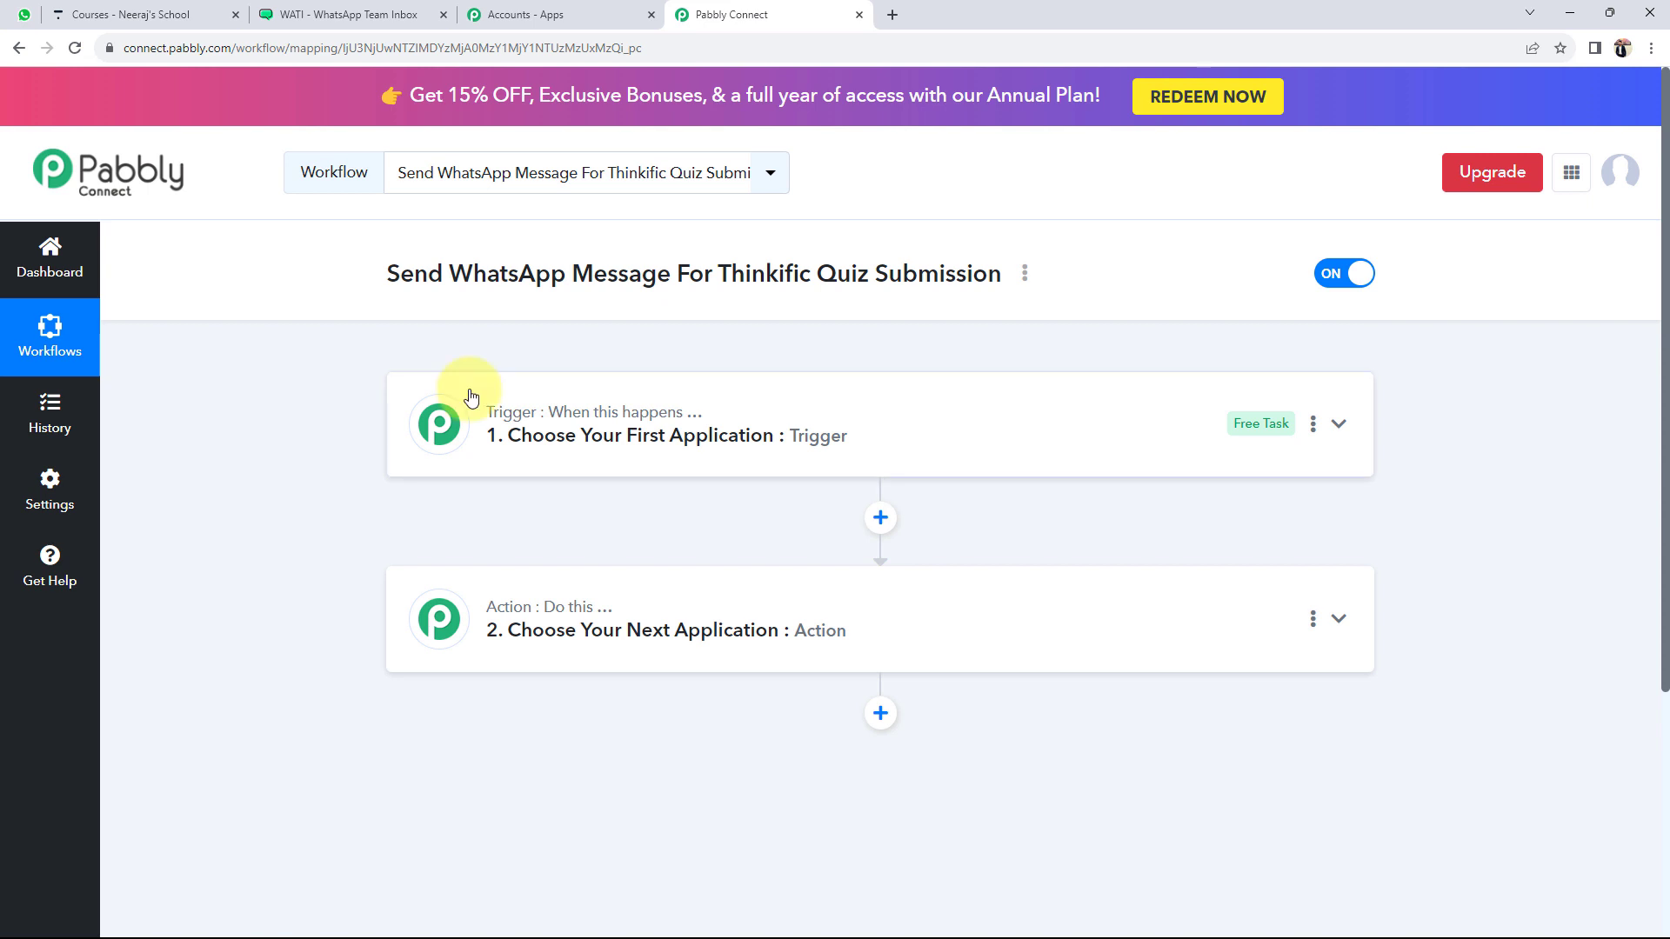
pyautogui.click(165, 14)
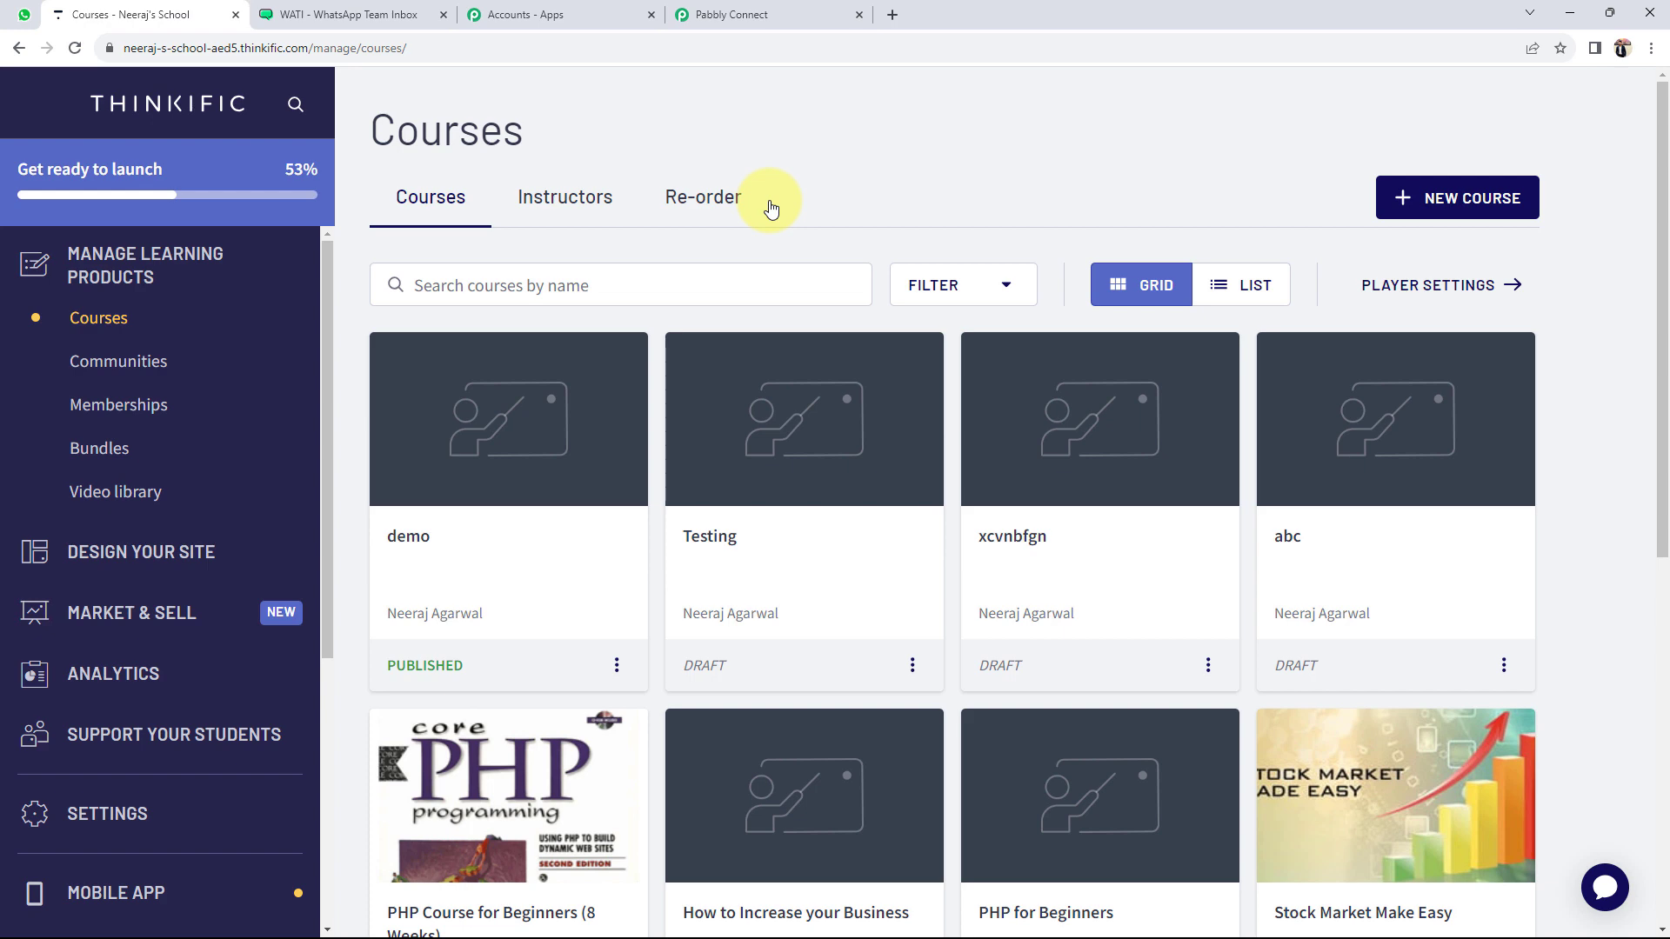
pyautogui.click(320, 16)
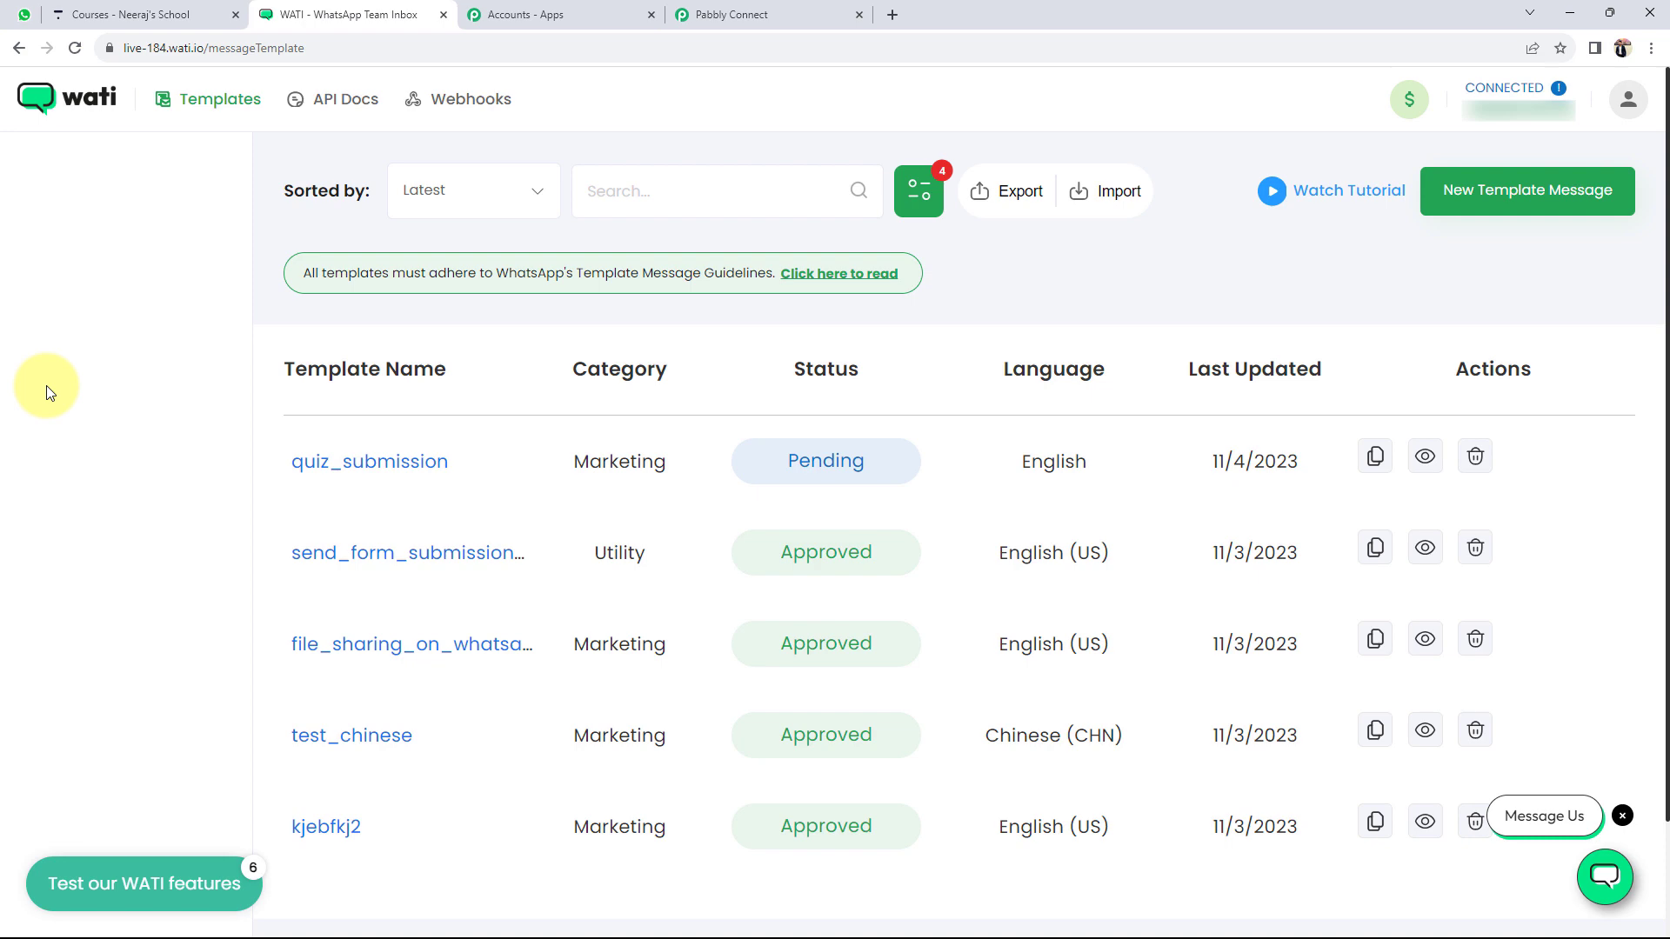
pyautogui.click(690, 17)
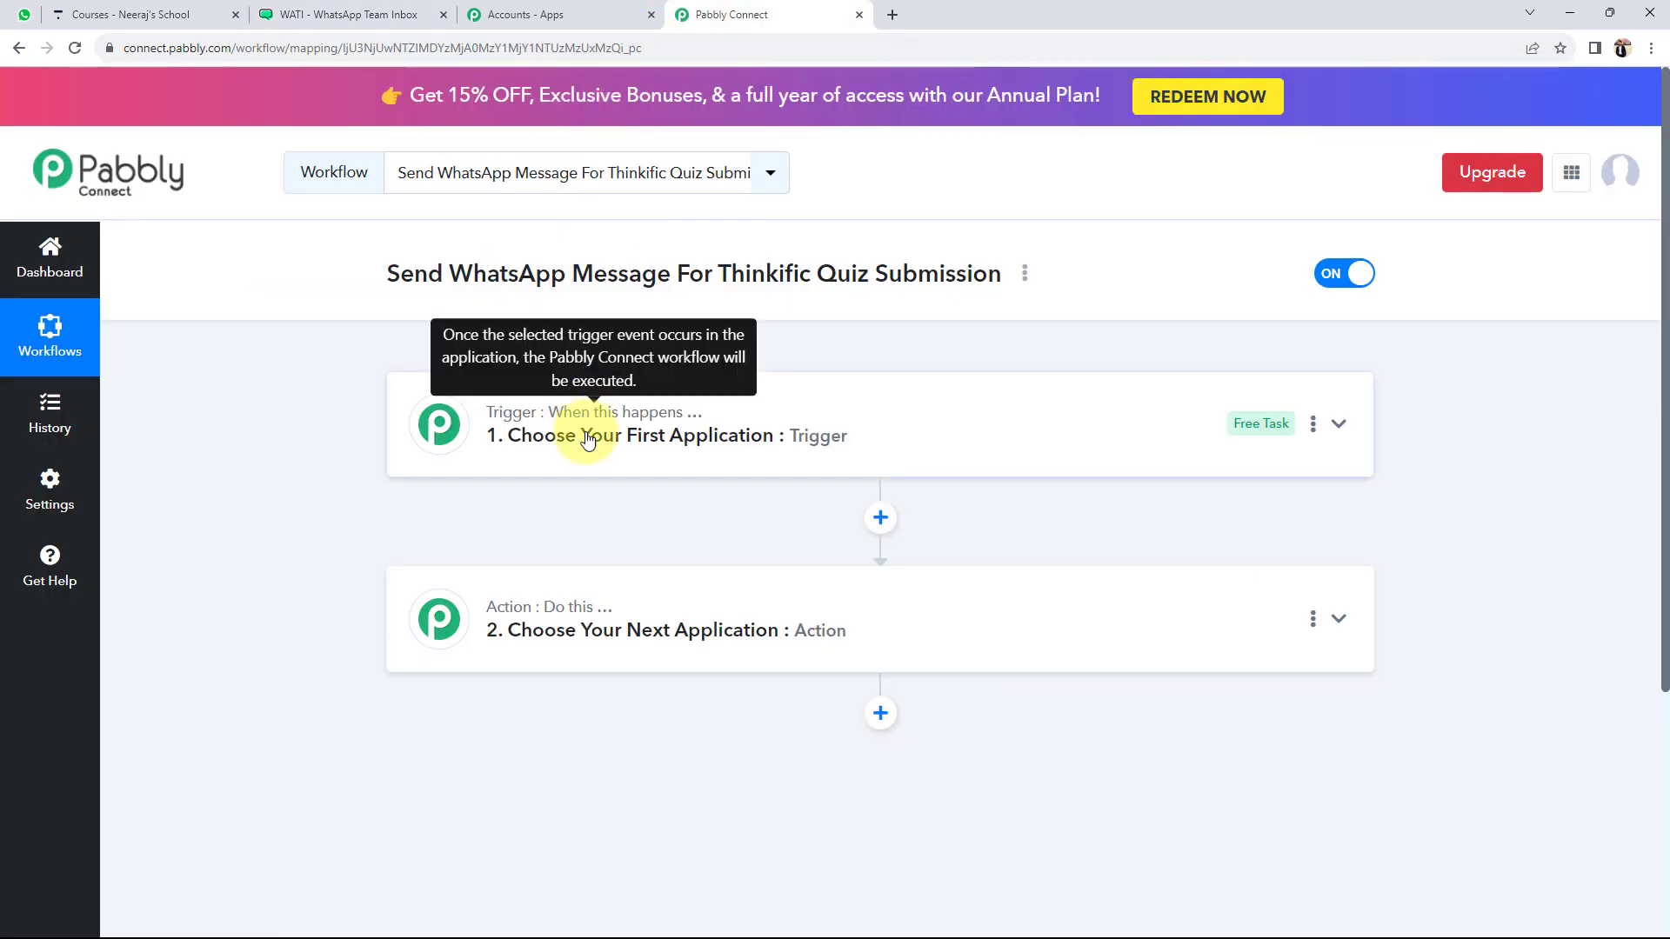
# Set the workflow's trigger application to Thinkific with the Quiz Completed event.
pyautogui.click(690, 429)
pyautogui.click(461, 561)
pyautogui.write('thi')
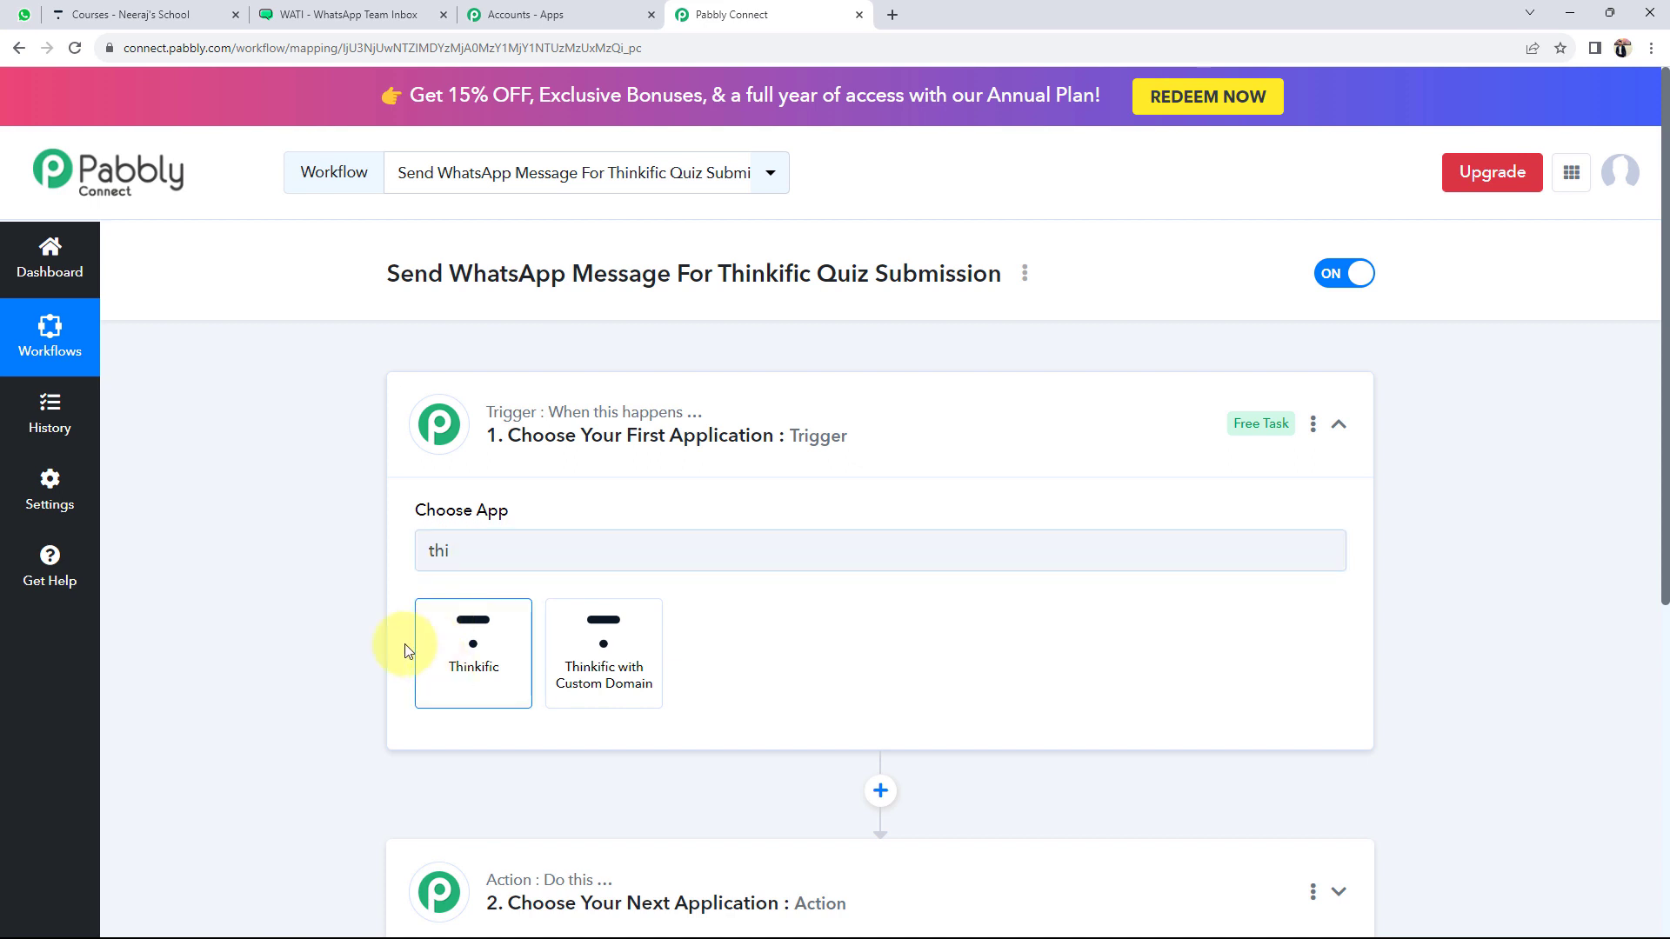
pyautogui.click(407, 651)
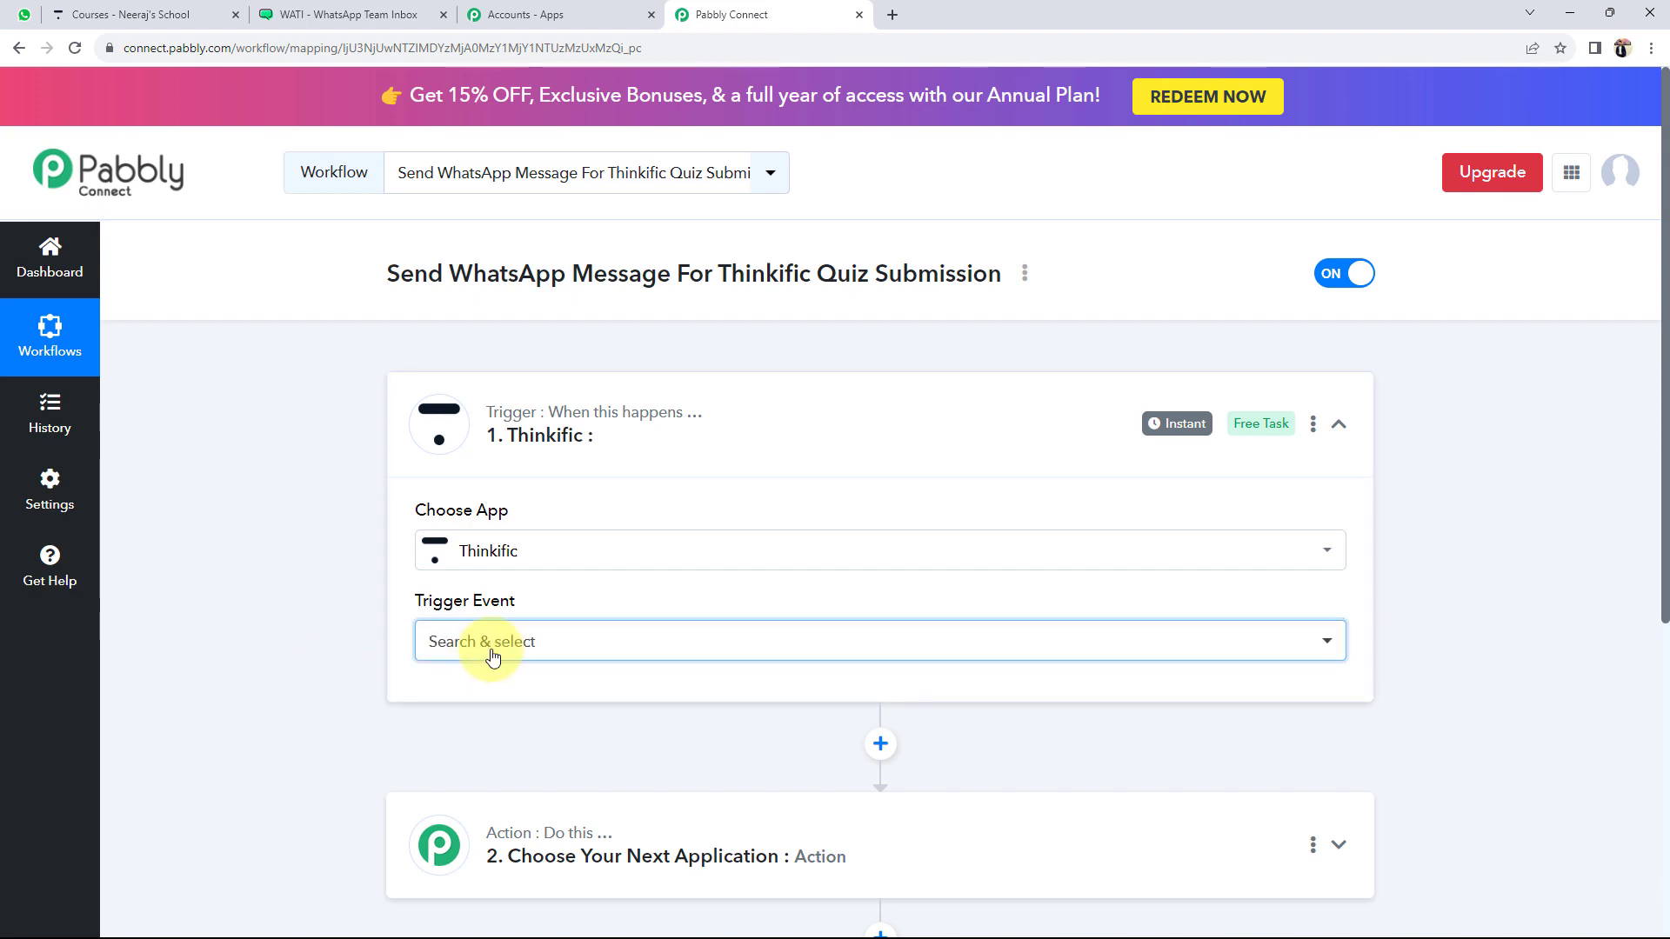
pyautogui.click(484, 644)
pyautogui.scroll(-2, 550, 492)
pyautogui.scroll(-2, 551, 492)
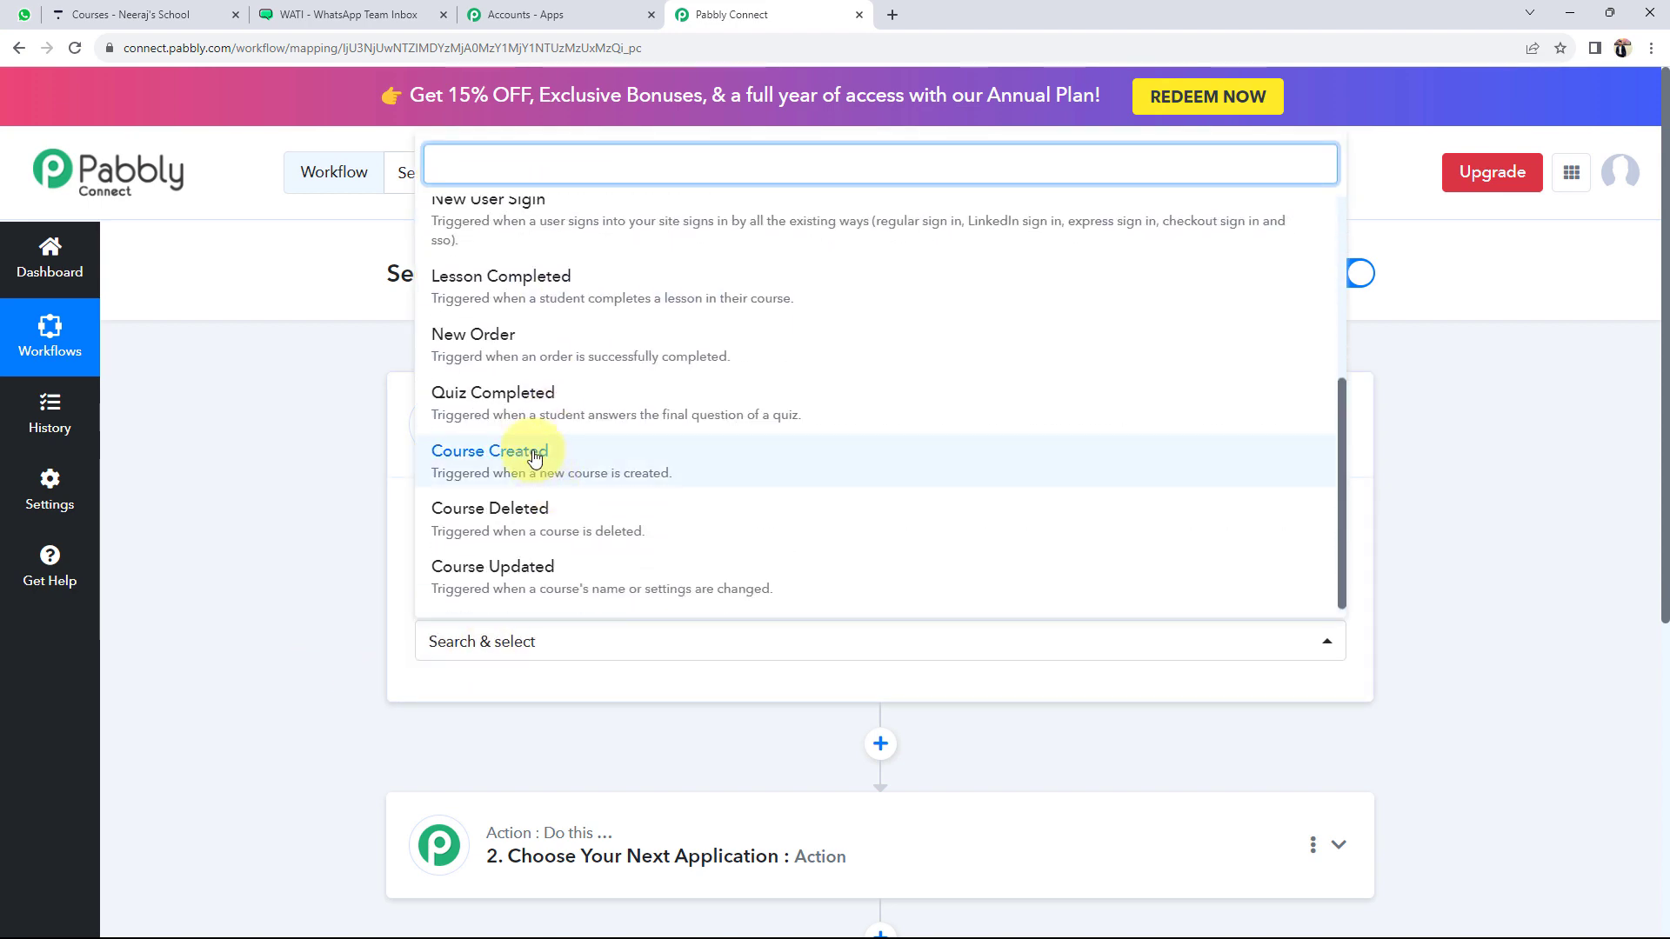
pyautogui.click(476, 396)
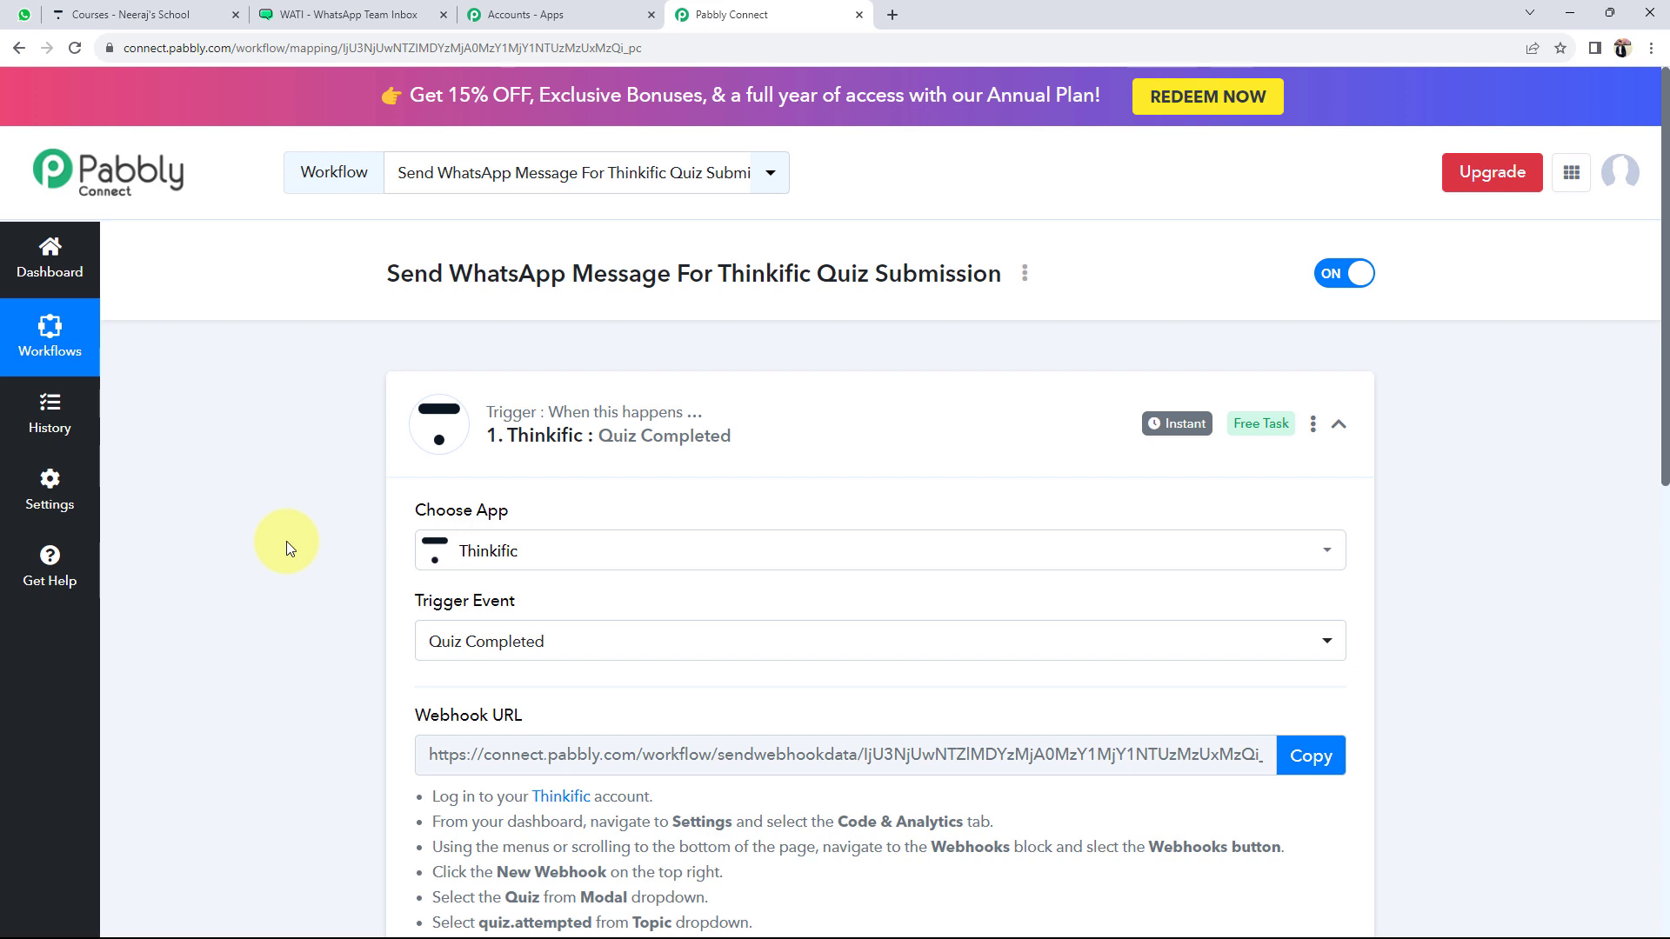
# Set the workflow's action application to WATI with the Send Template Message event.
pyautogui.scroll(-2, 286, 542)
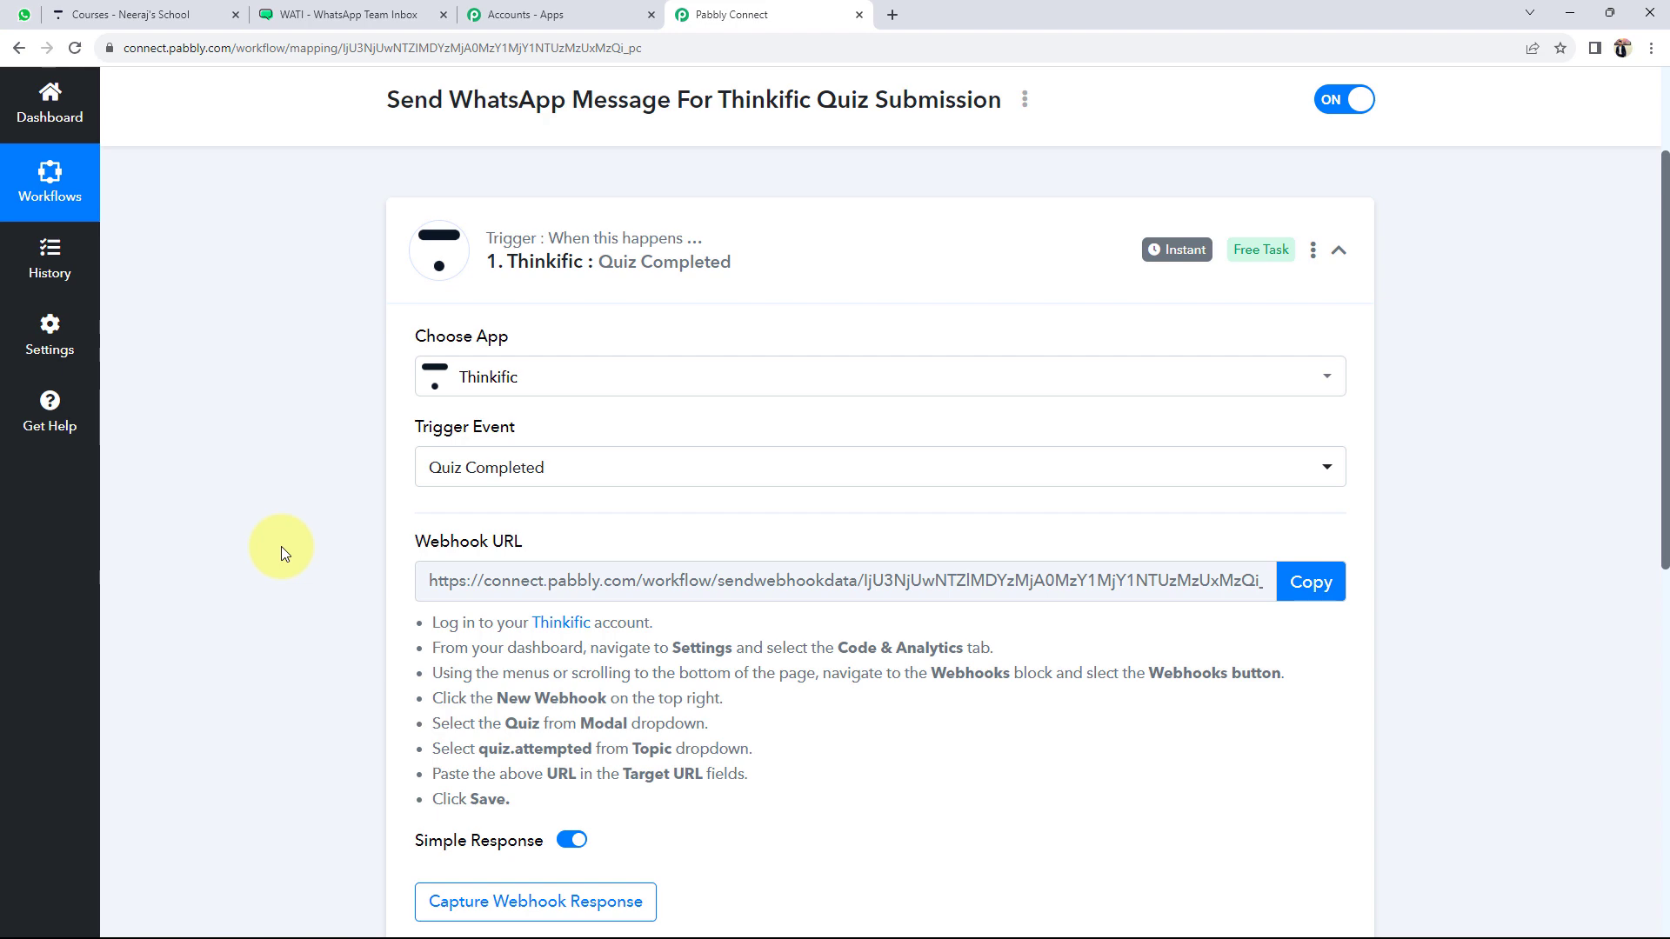
pyautogui.scroll(-7, 281, 546)
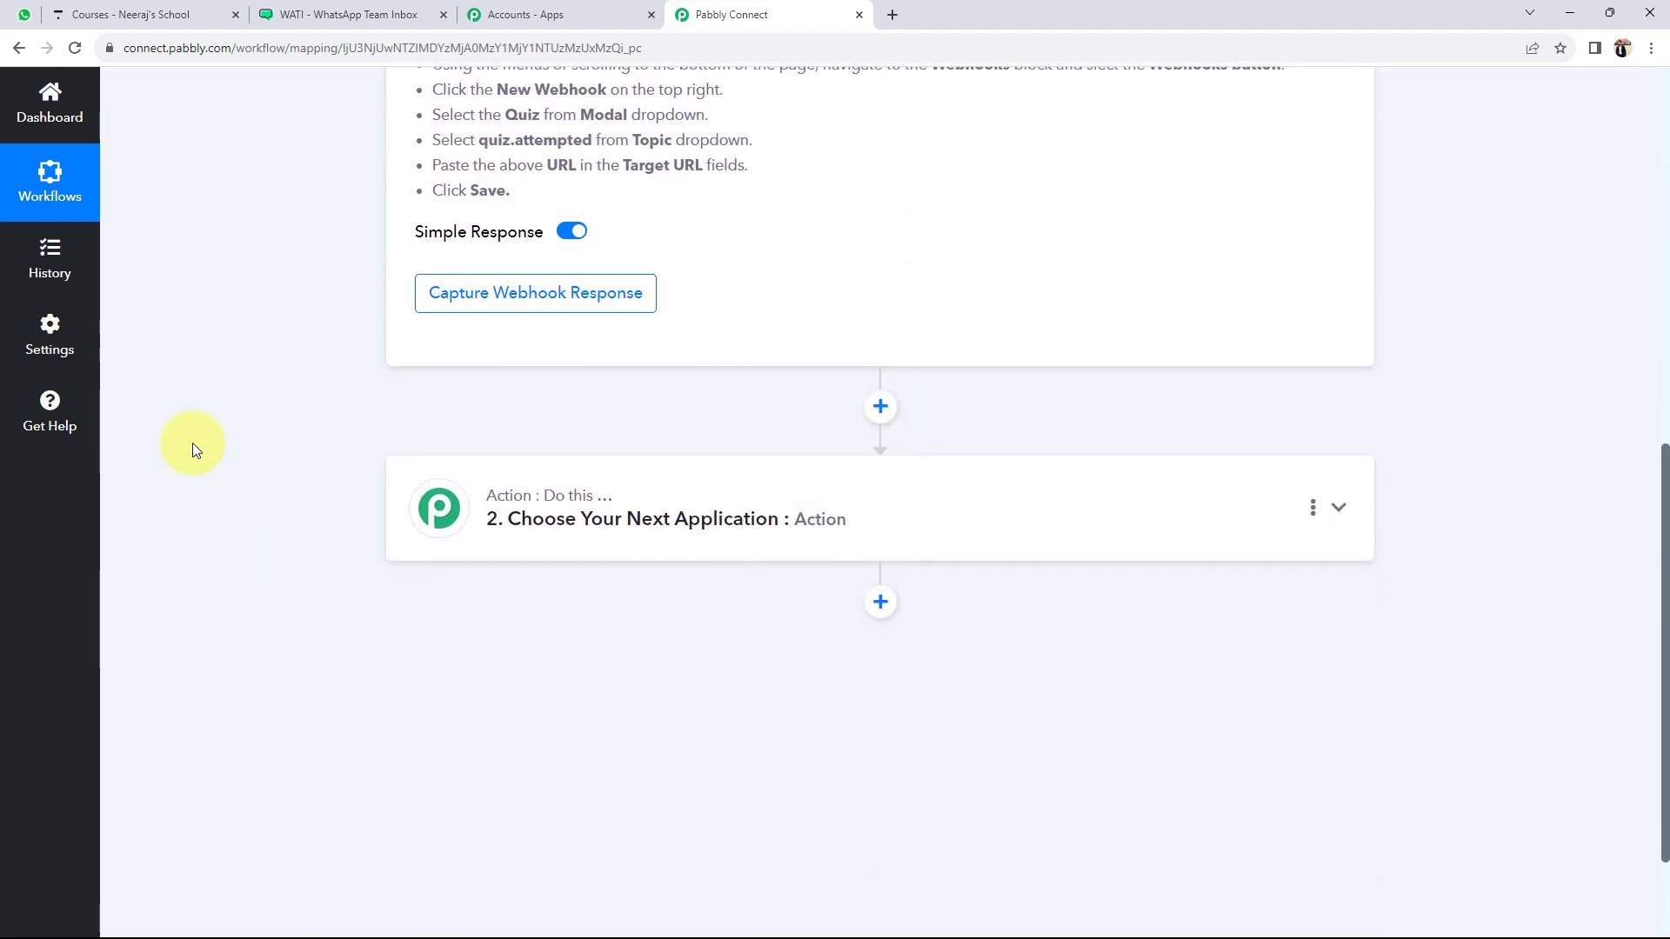
pyautogui.scroll(-1, 413, 539)
pyautogui.click(525, 443)
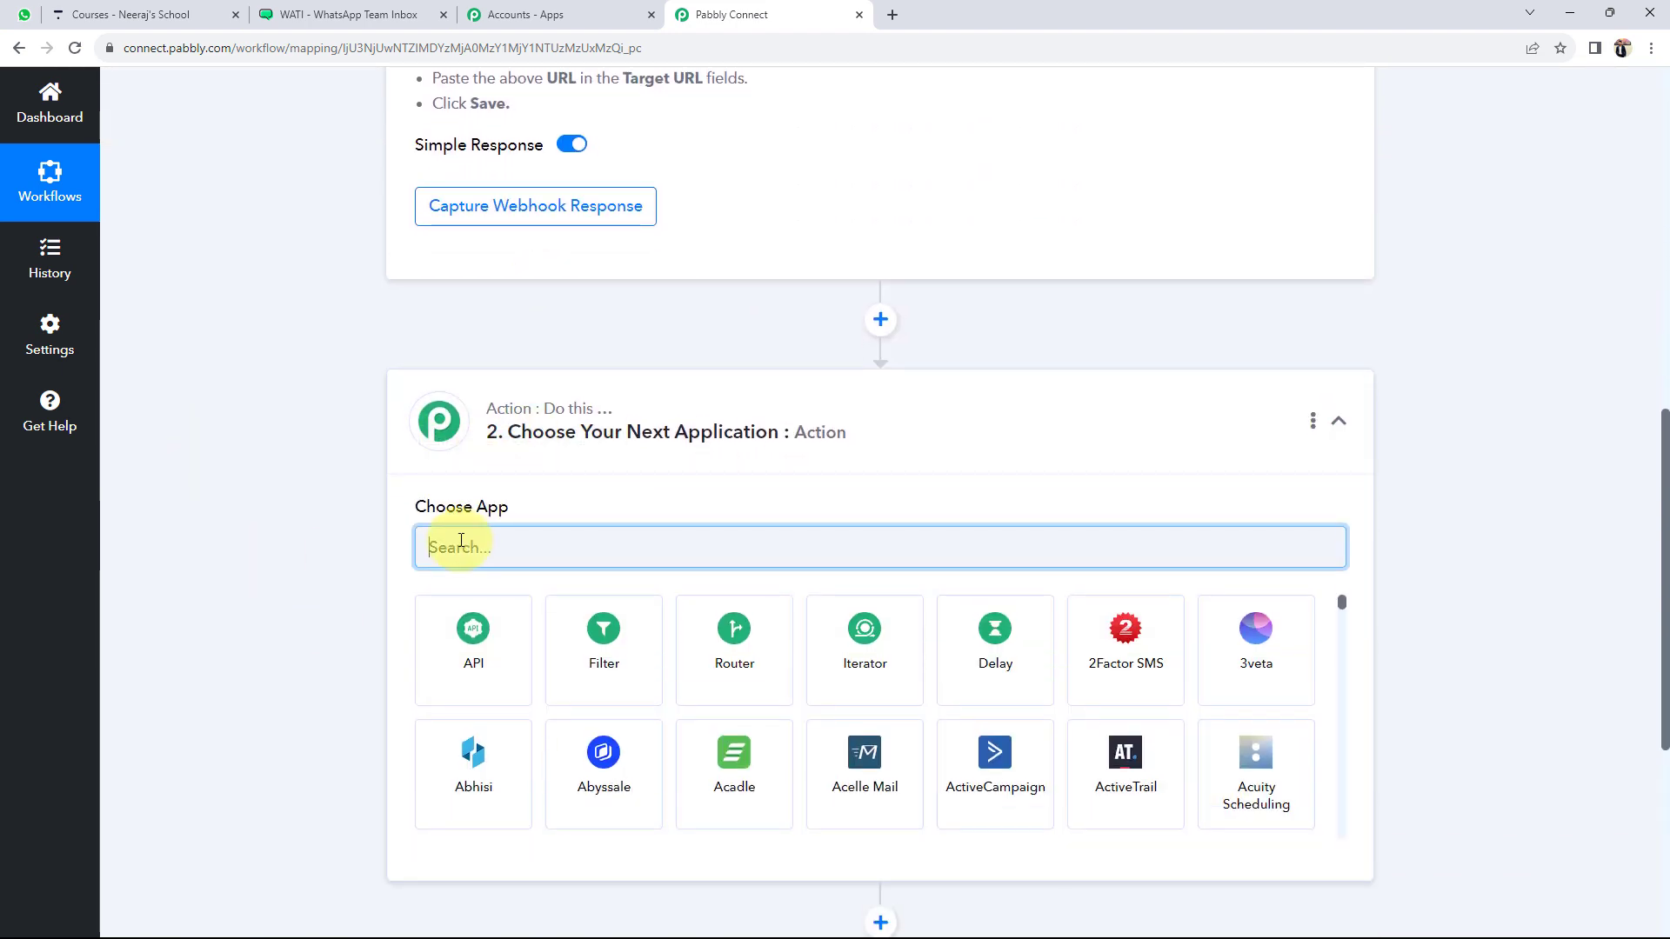
pyautogui.write('wati')
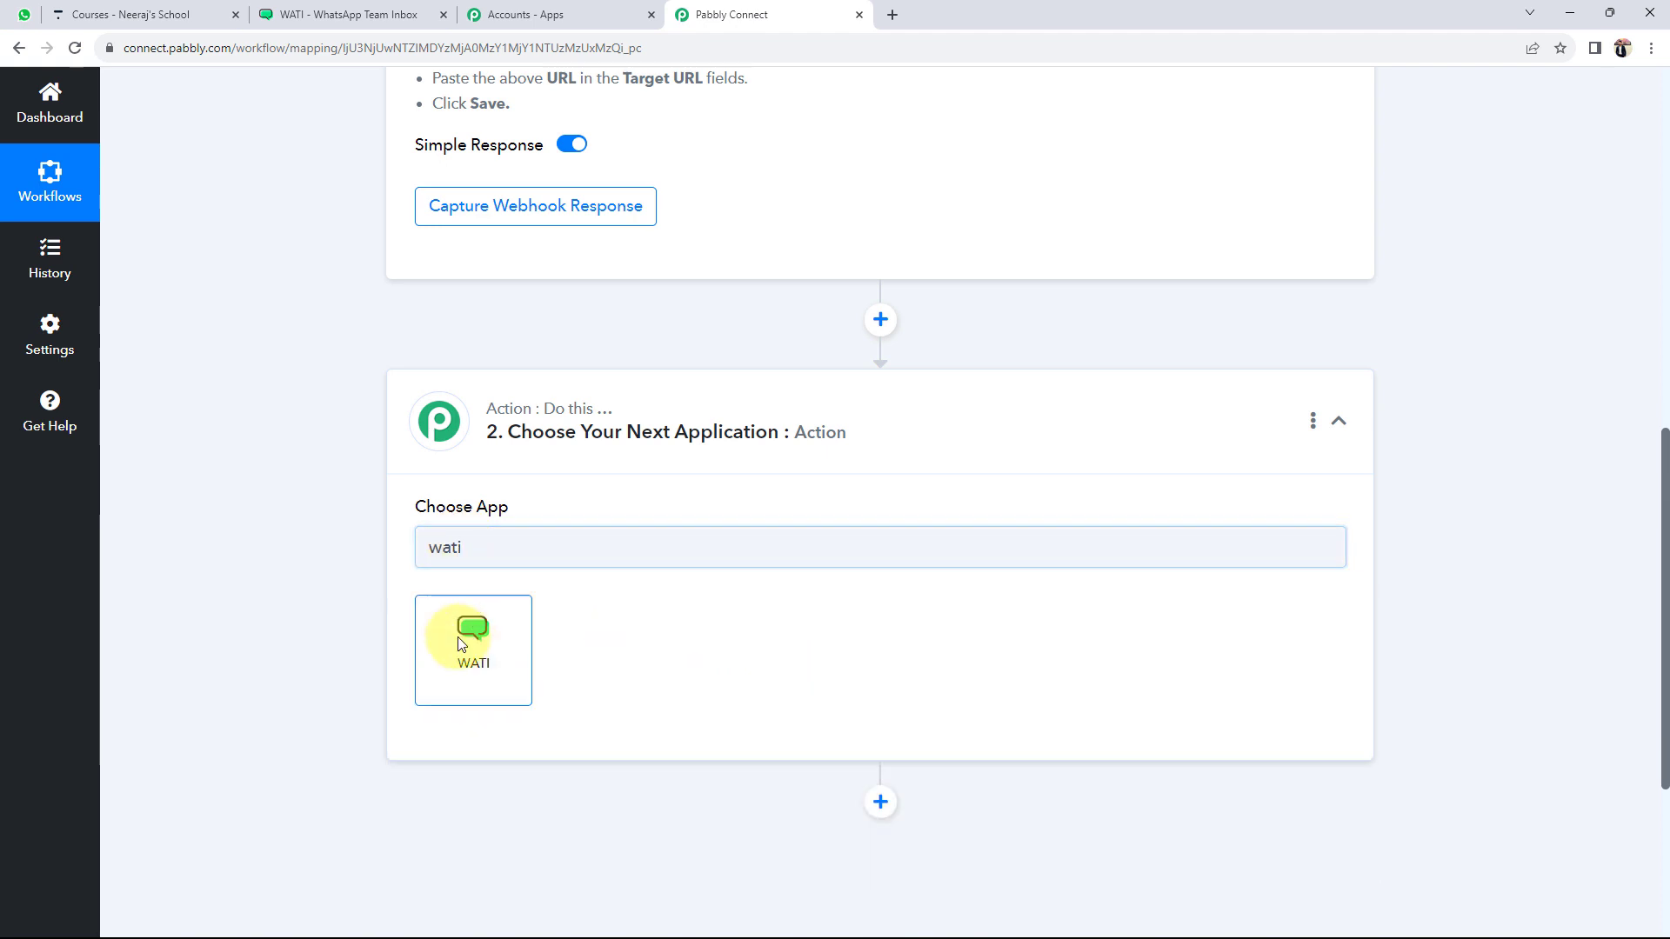
pyautogui.click(466, 633)
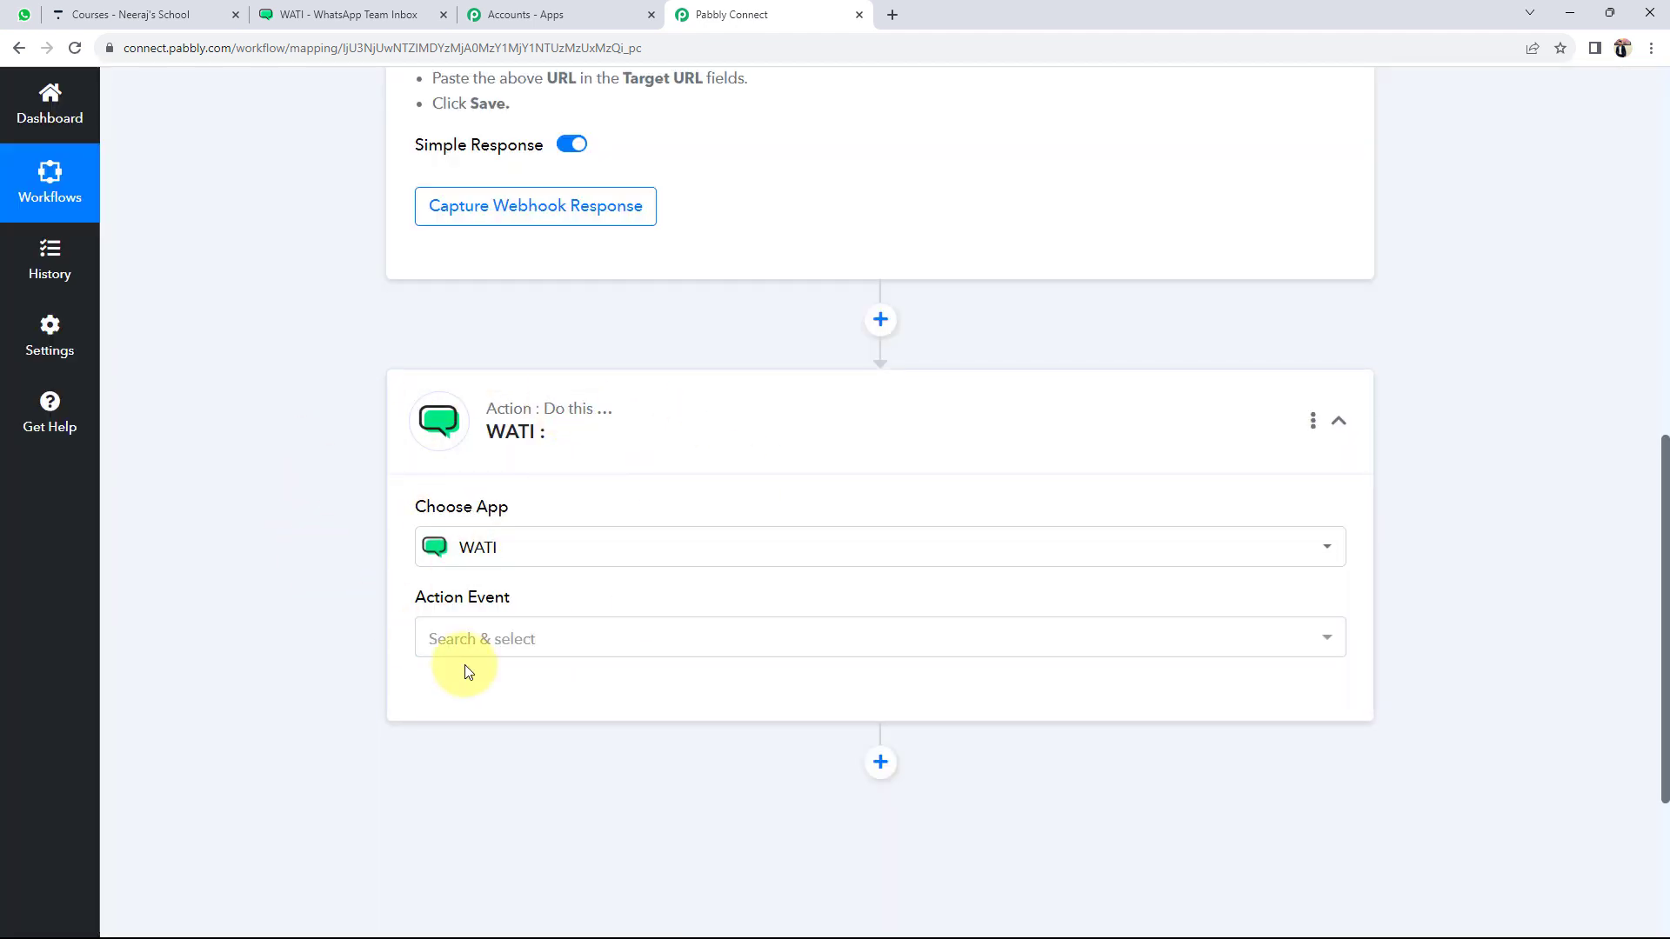
pyautogui.click(459, 639)
pyautogui.click(474, 335)
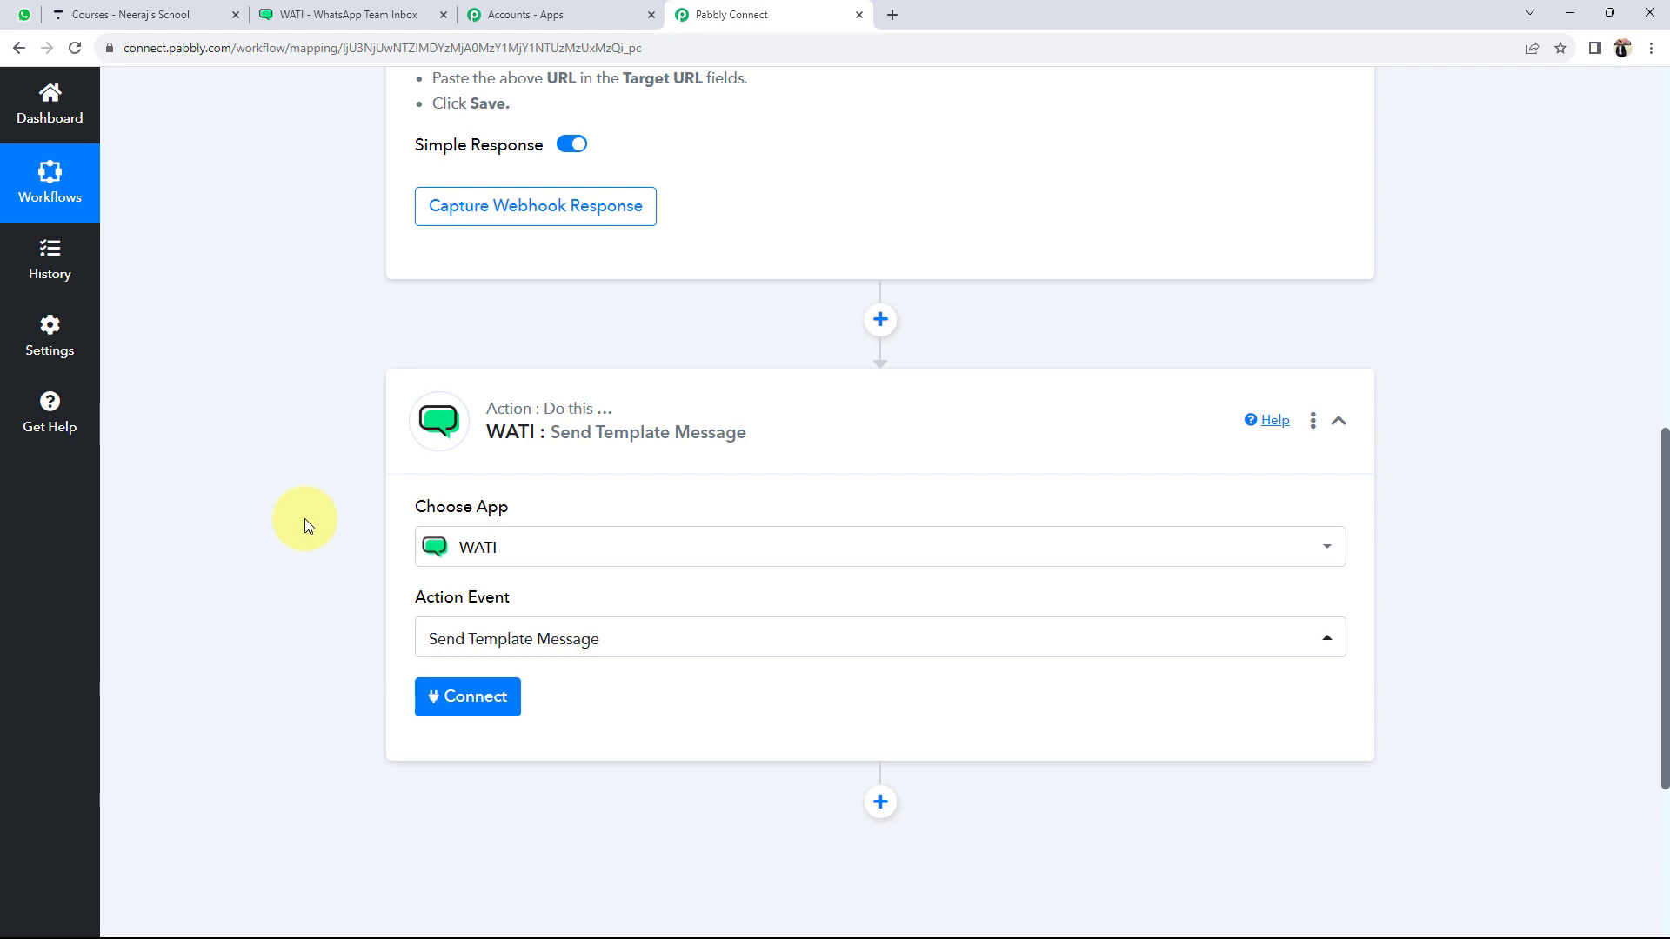
# Collapse the WATI action and the Thinkific trigger to view the workflow outline.
pyautogui.click(947, 425)
pyautogui.scroll(10, 347, 492)
pyautogui.click(812, 429)
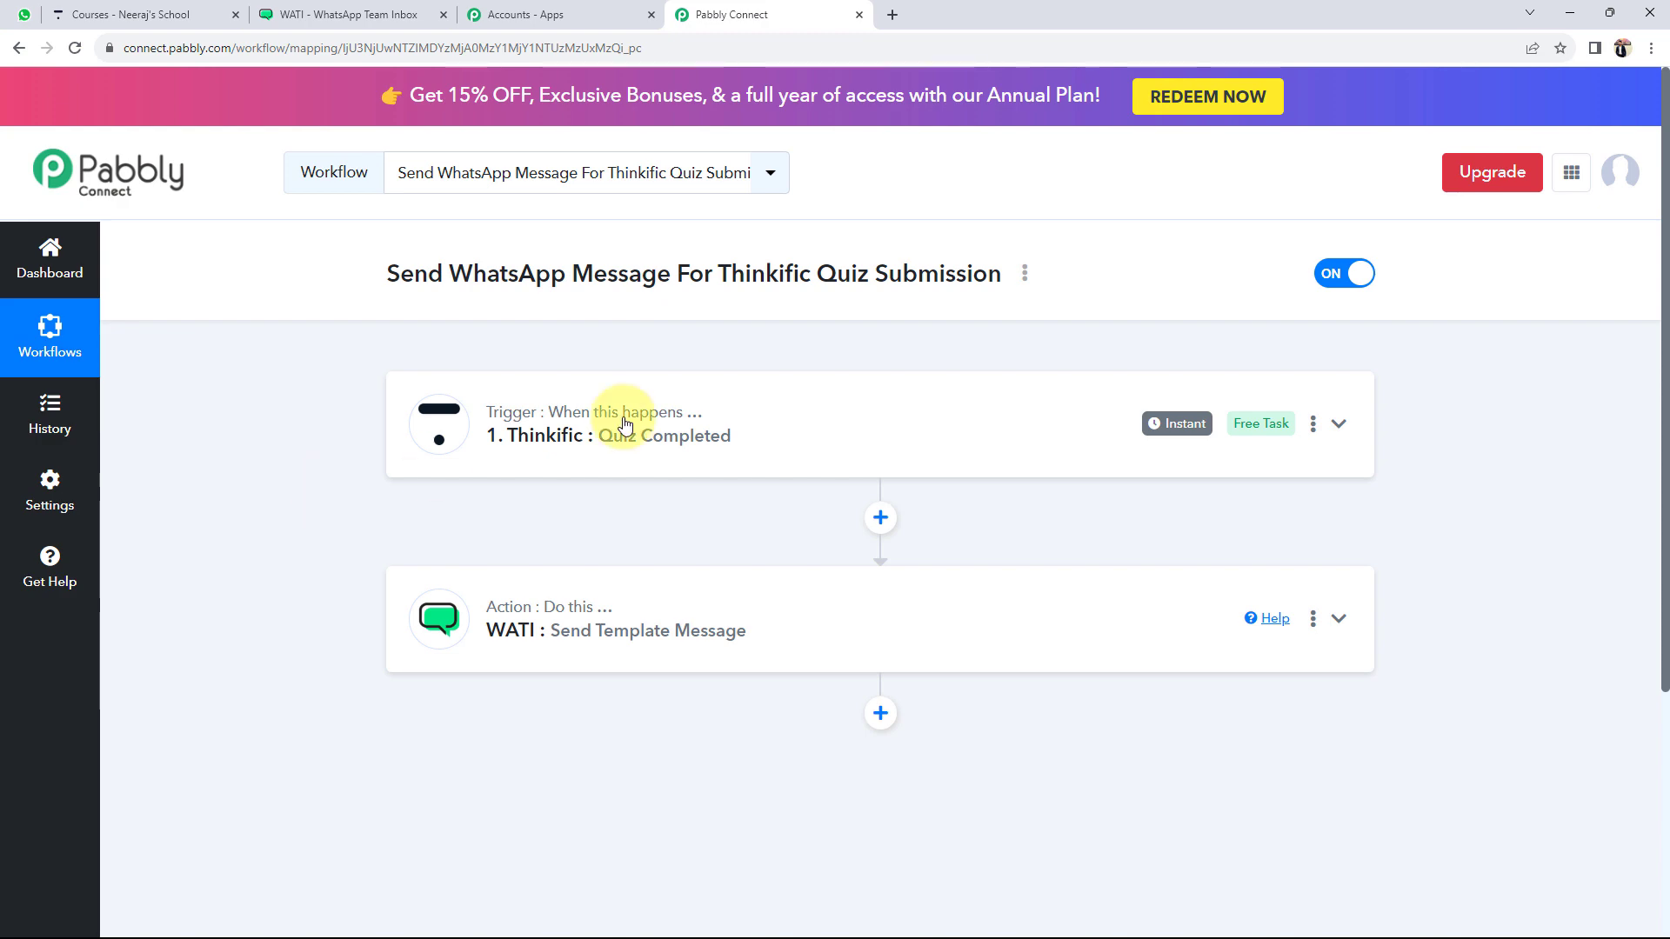
# Expand the Thinkific trigger and review its webhook URL section and the setup instructions below it.
pyautogui.click(597, 412)
pyautogui.scroll(-5, 278, 609)
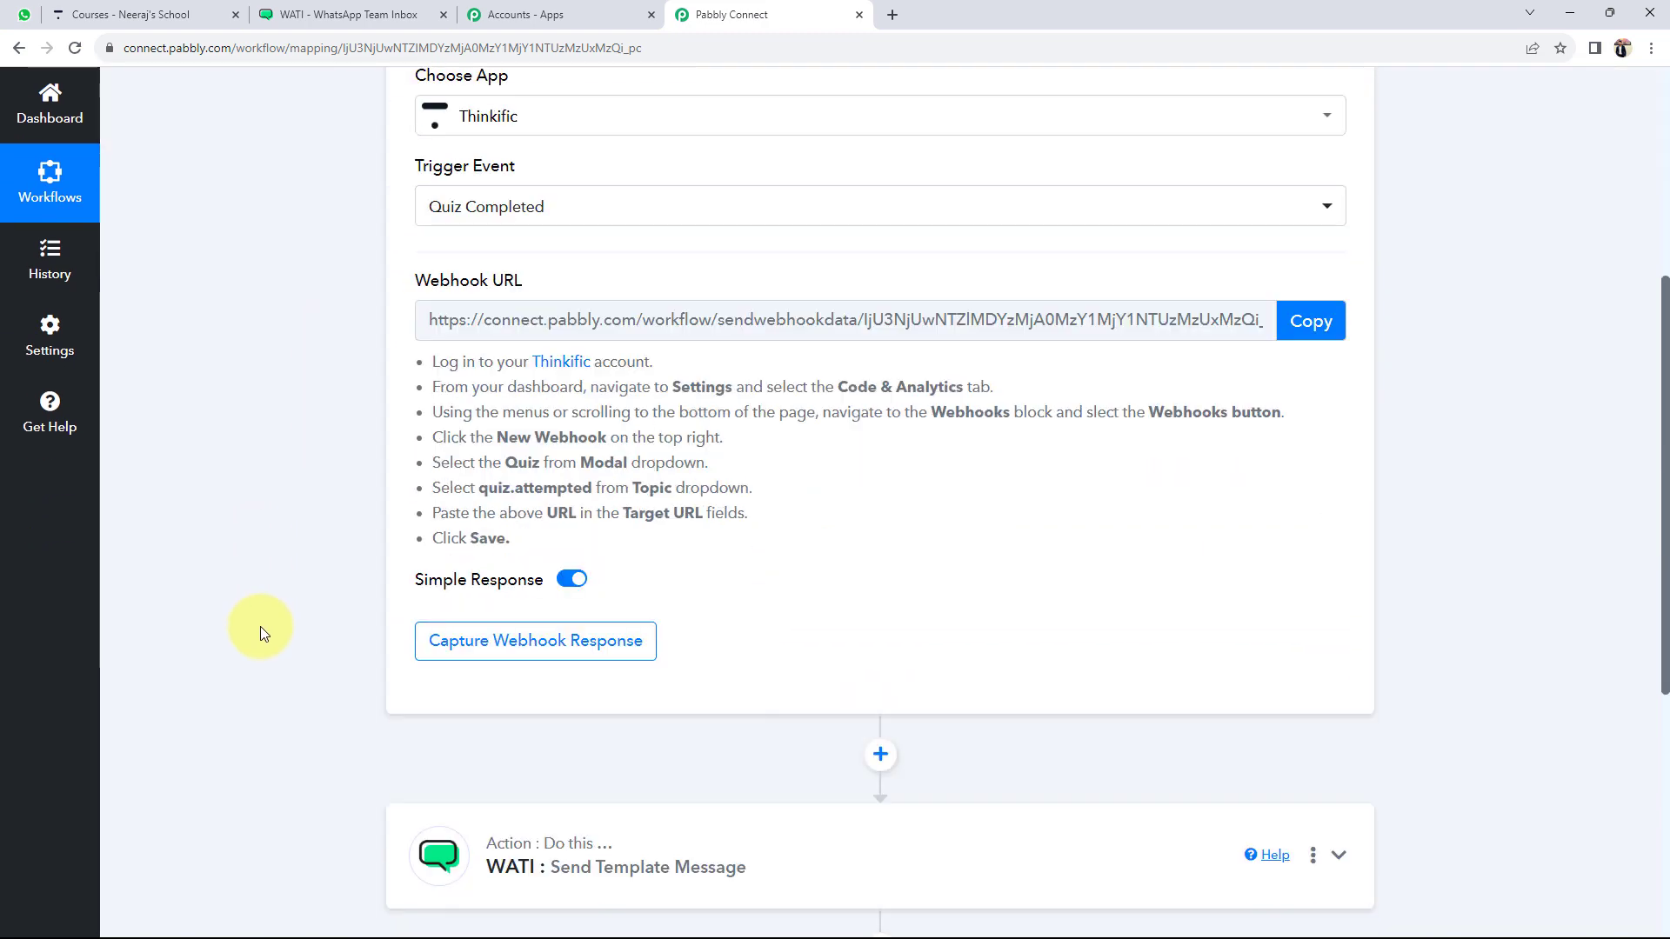
pyautogui.click(477, 654)
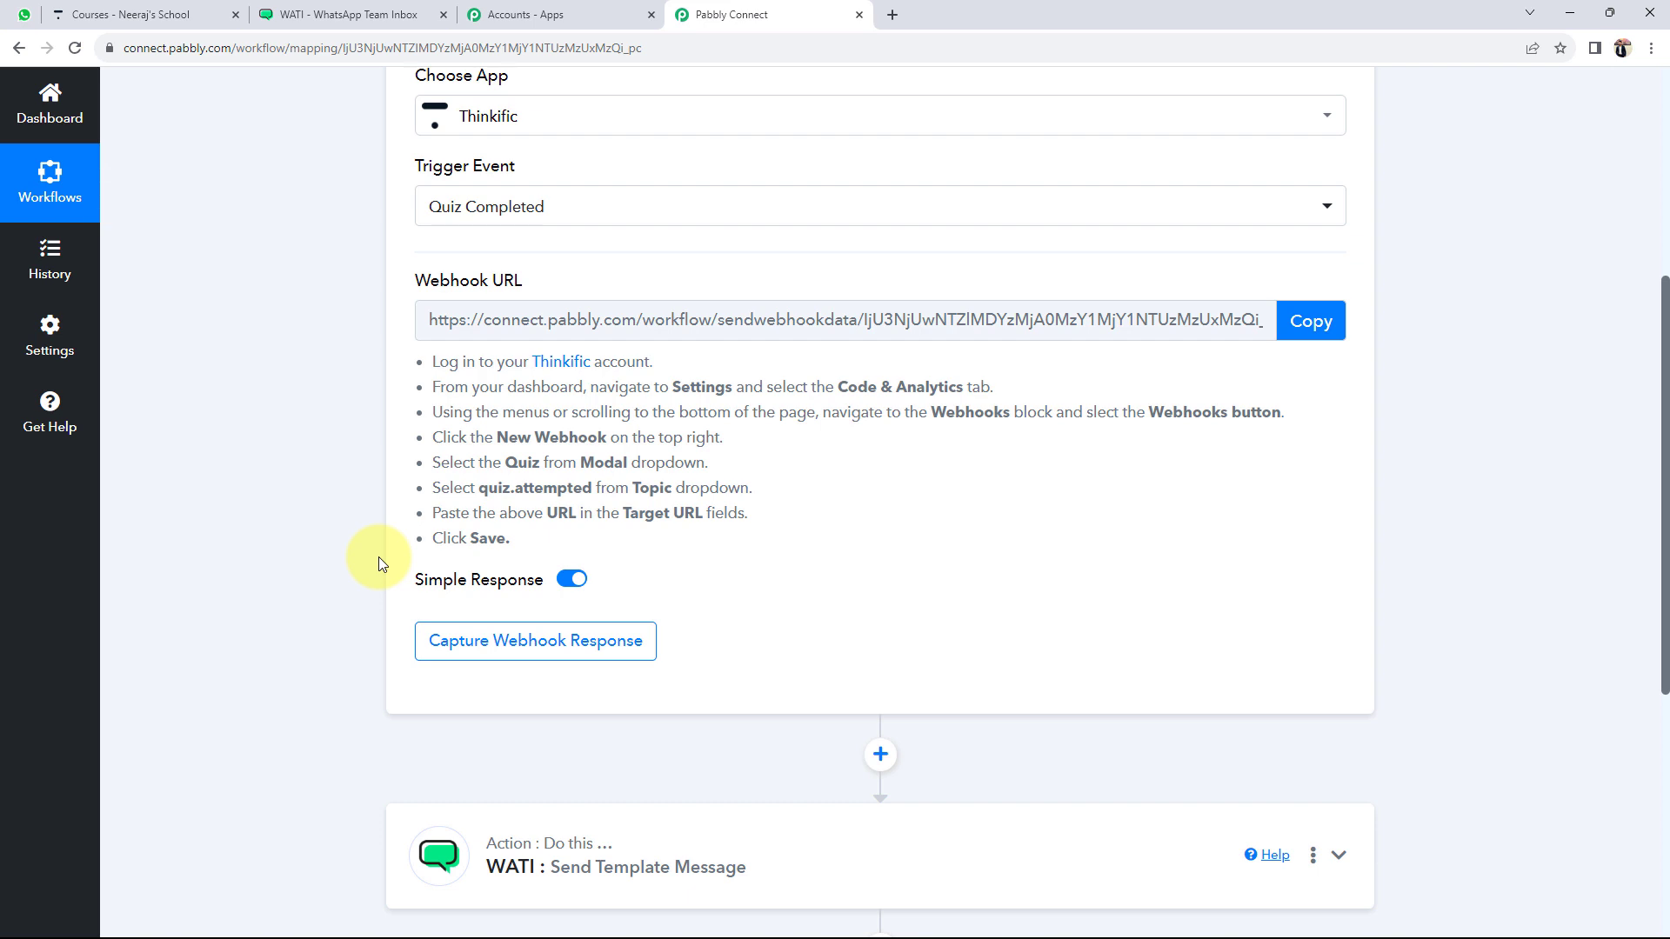
pyautogui.scroll(4, 382, 566)
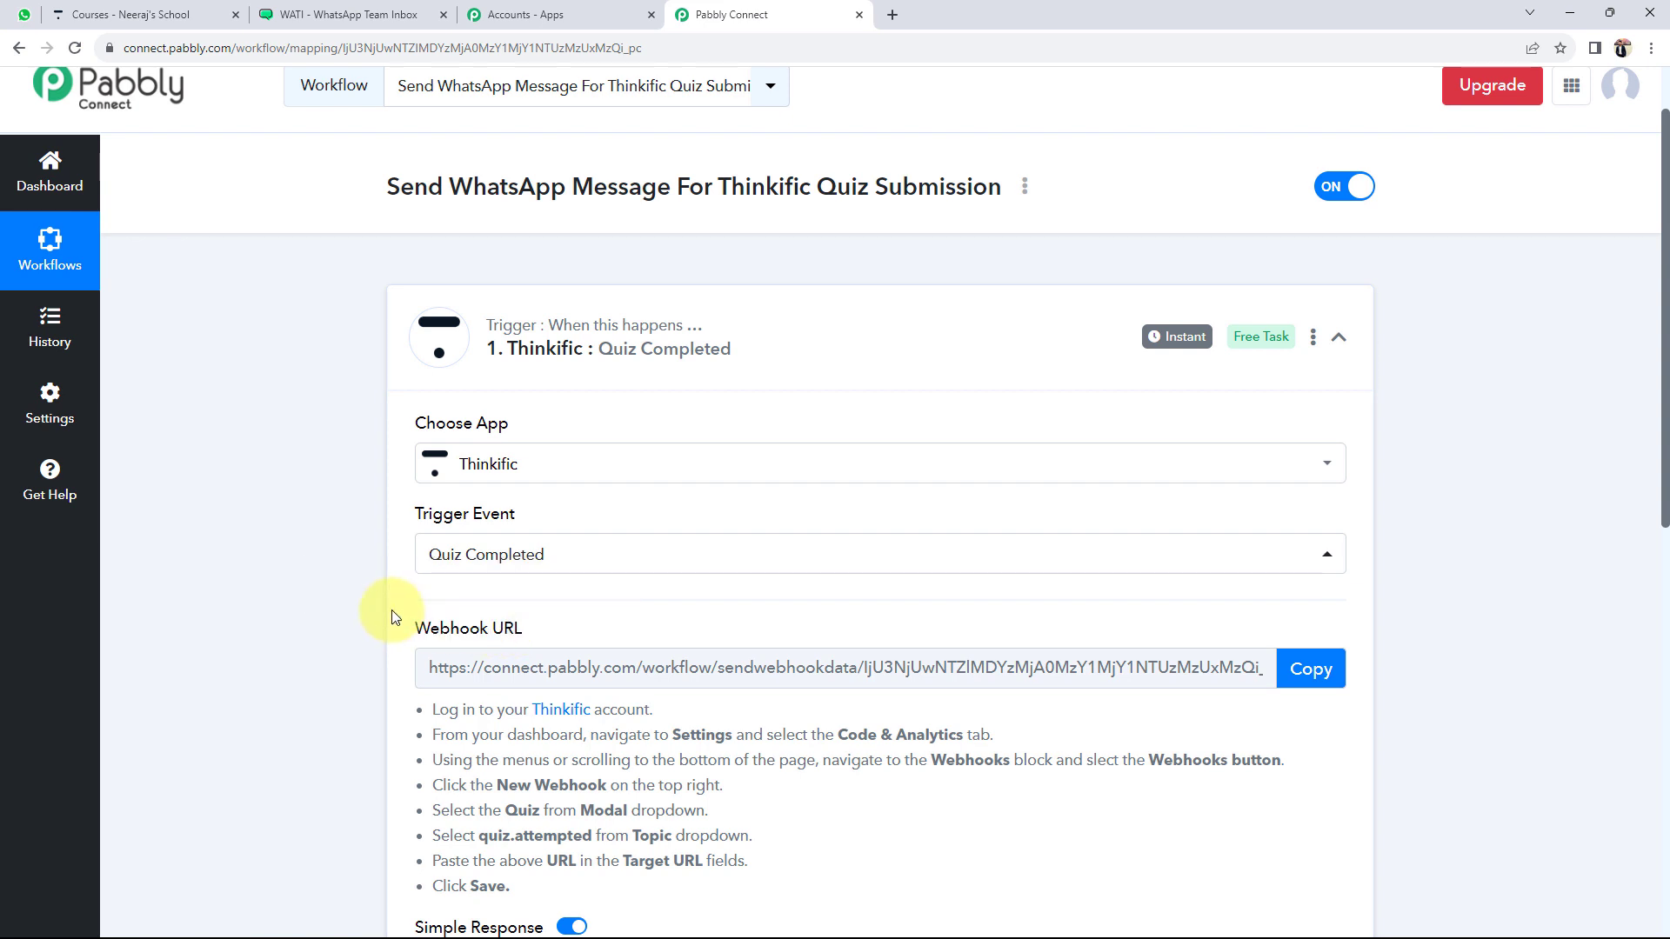
pyautogui.moveTo(415, 629); pyautogui.dragTo(522, 637)
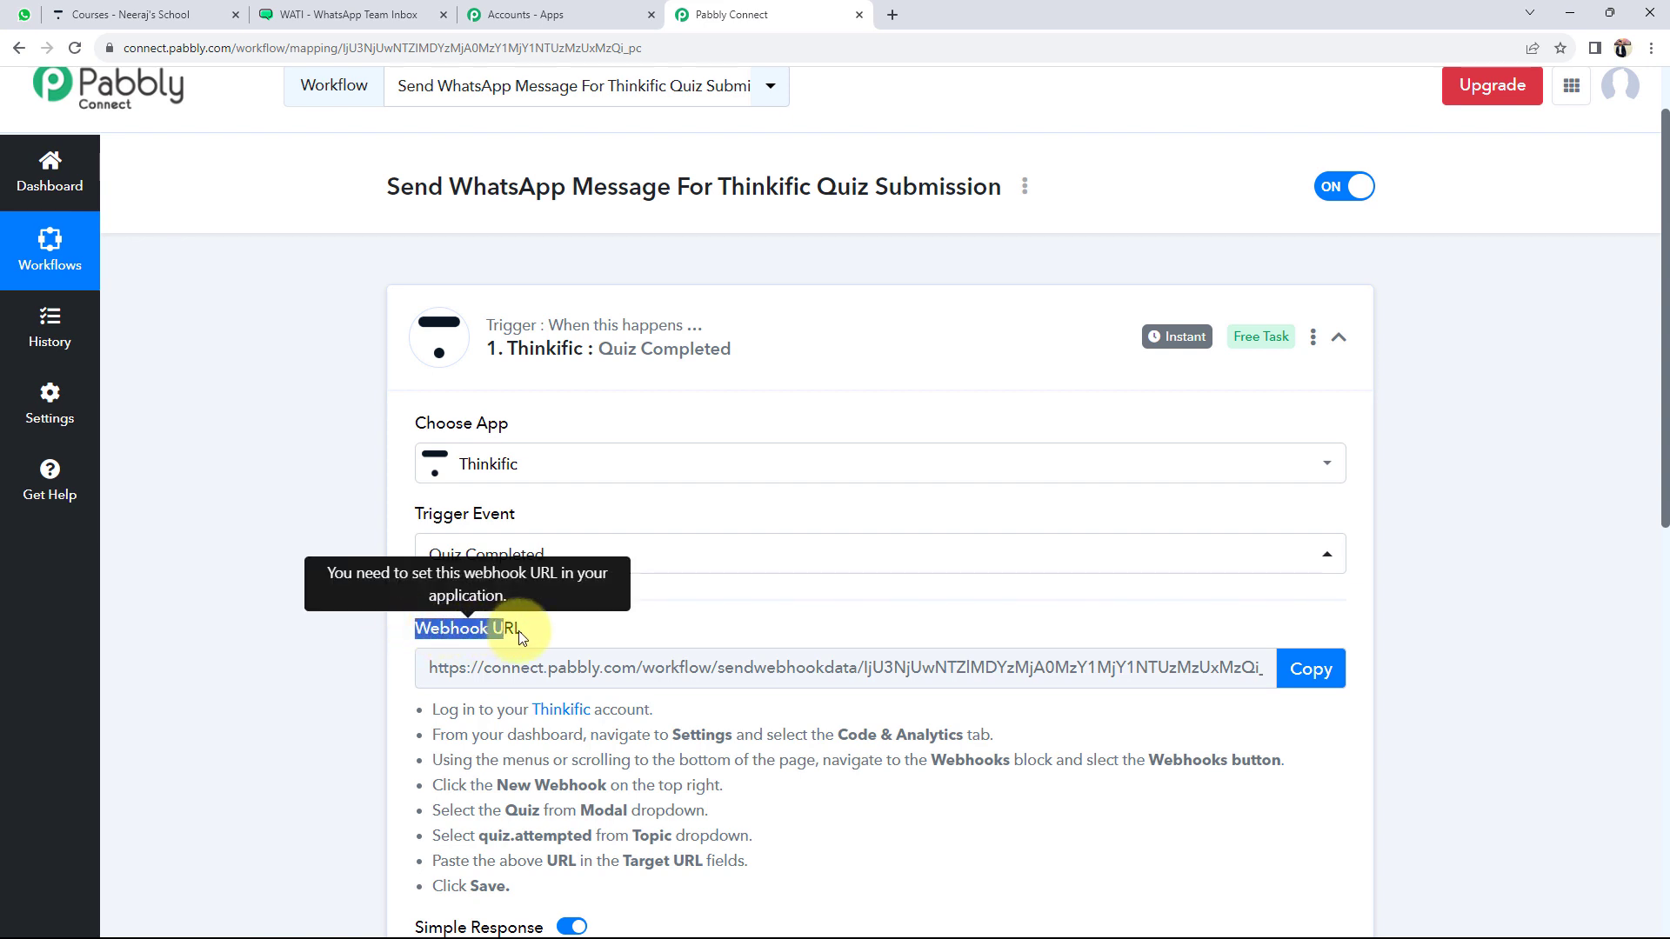
pyautogui.click(311, 660)
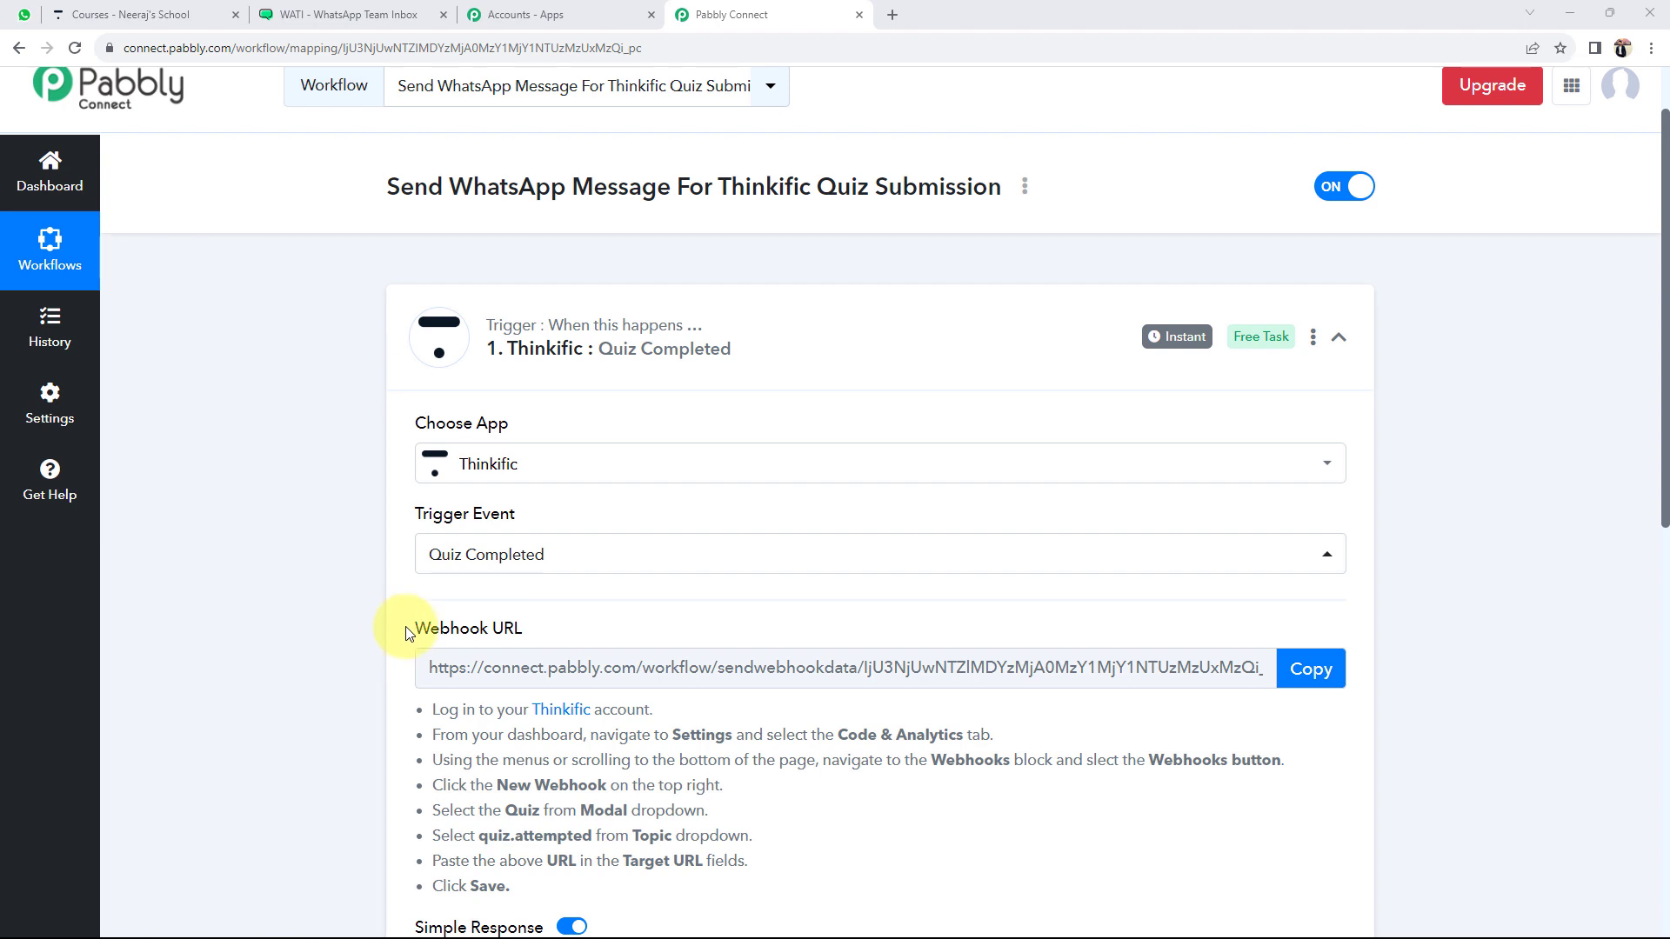
pyautogui.moveTo(414, 627); pyautogui.dragTo(526, 628)
pyautogui.click(314, 609)
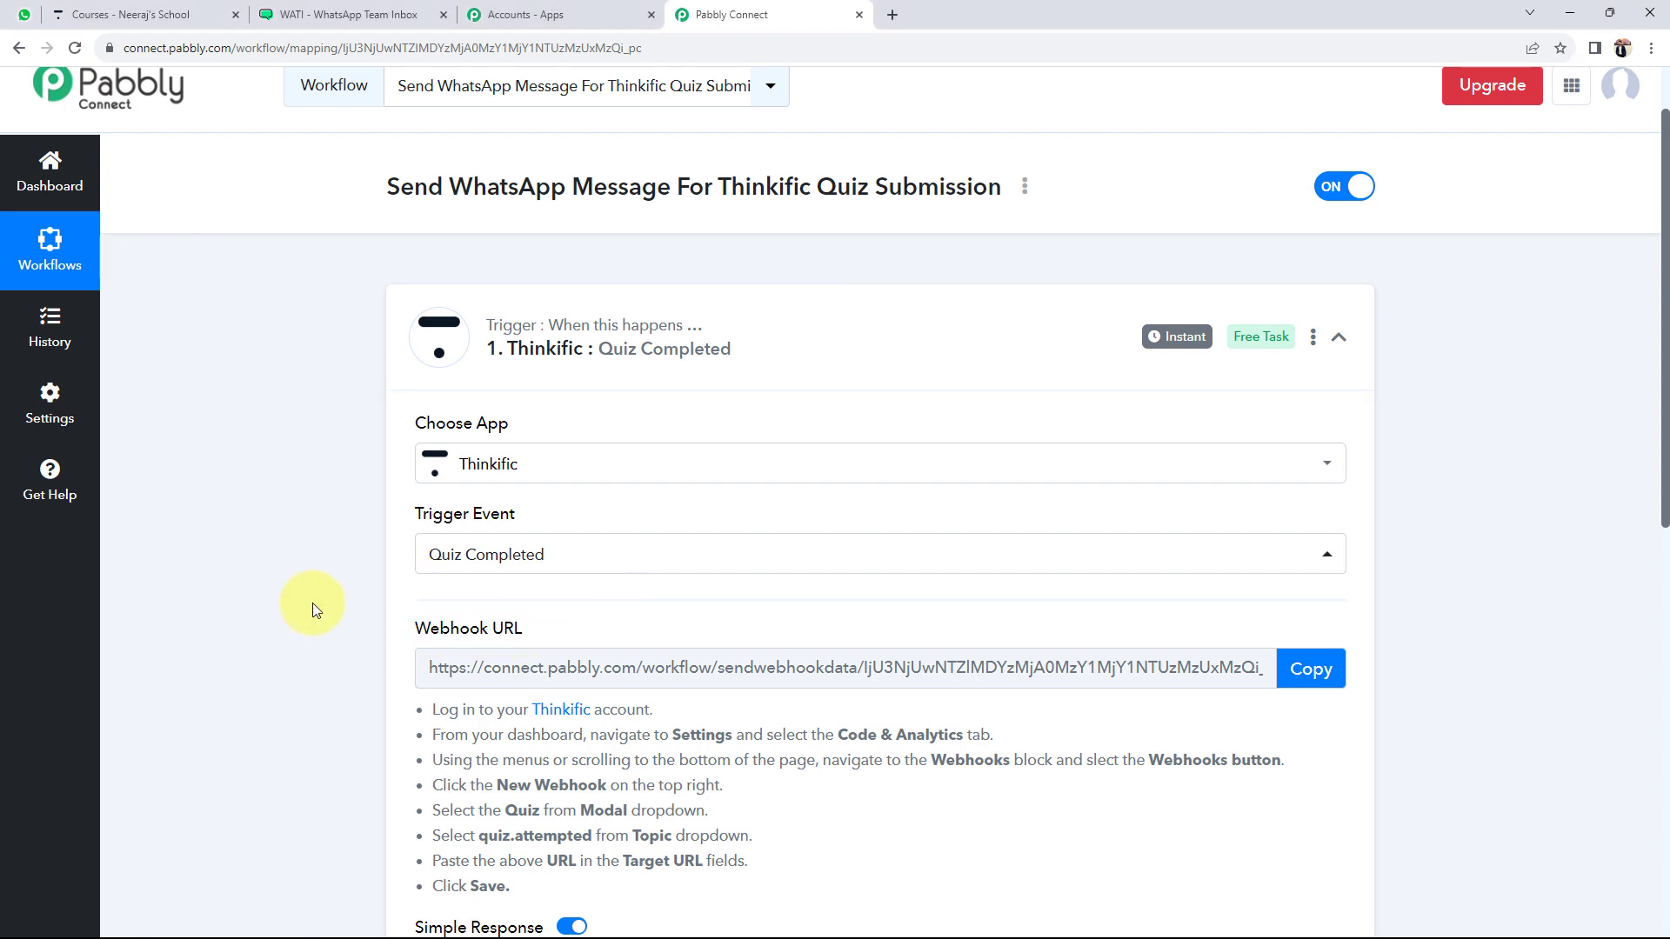
pyautogui.scroll(-1, 313, 607)
pyautogui.scroll(-1, 315, 616)
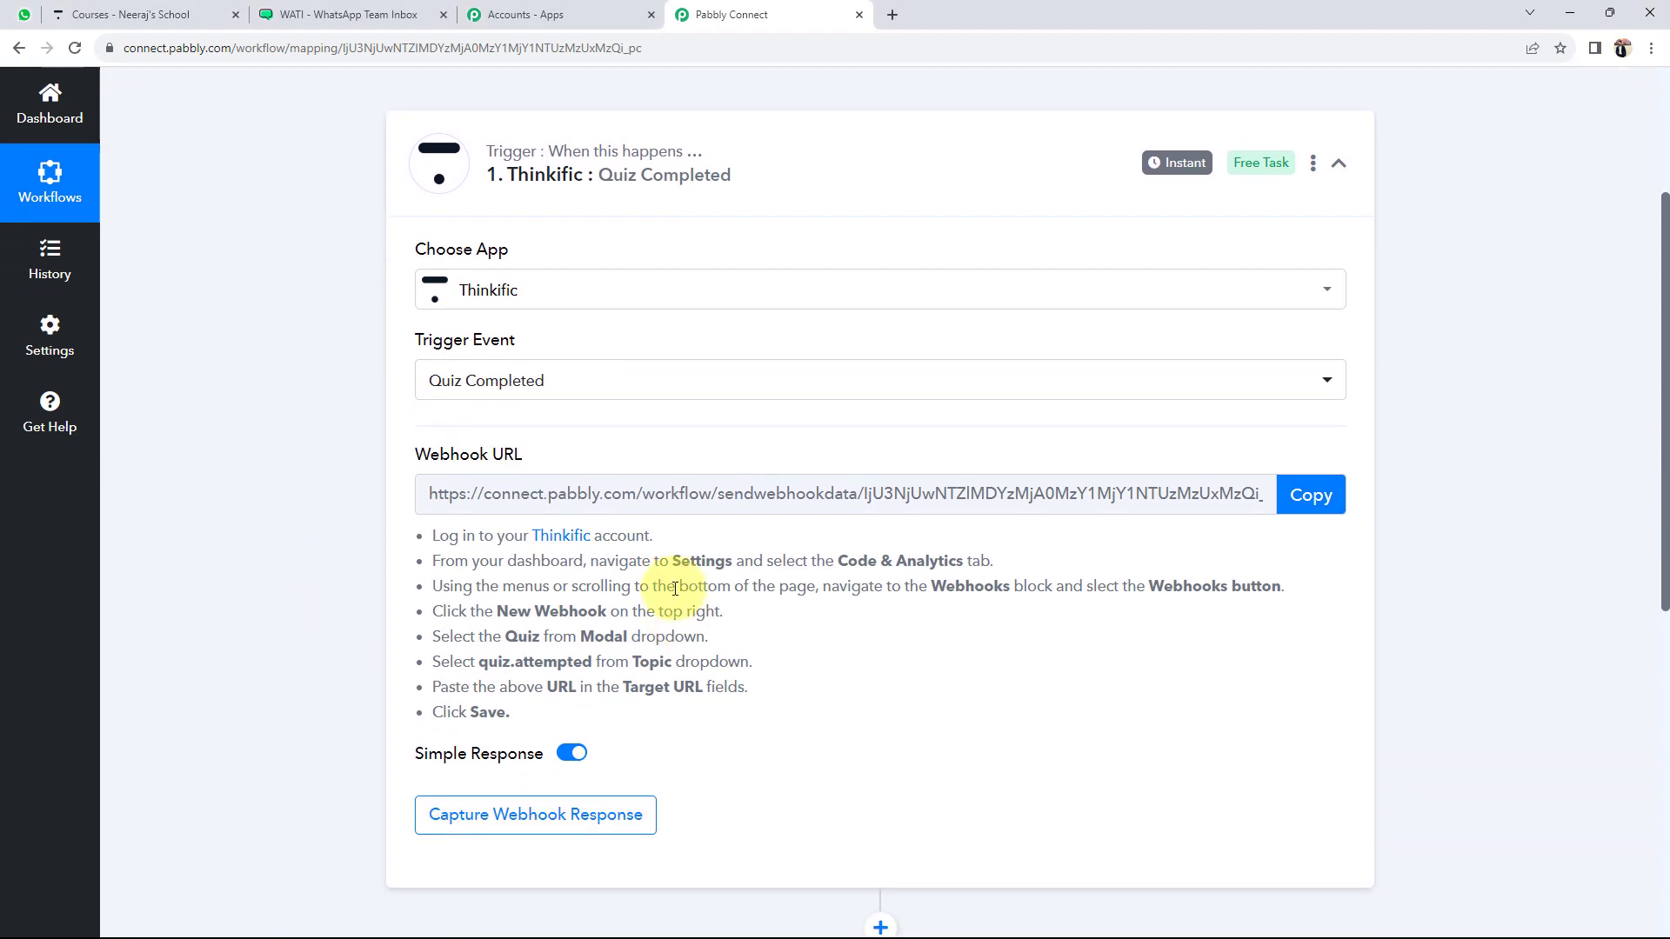
pyautogui.moveTo(426, 527); pyautogui.dragTo(533, 708)
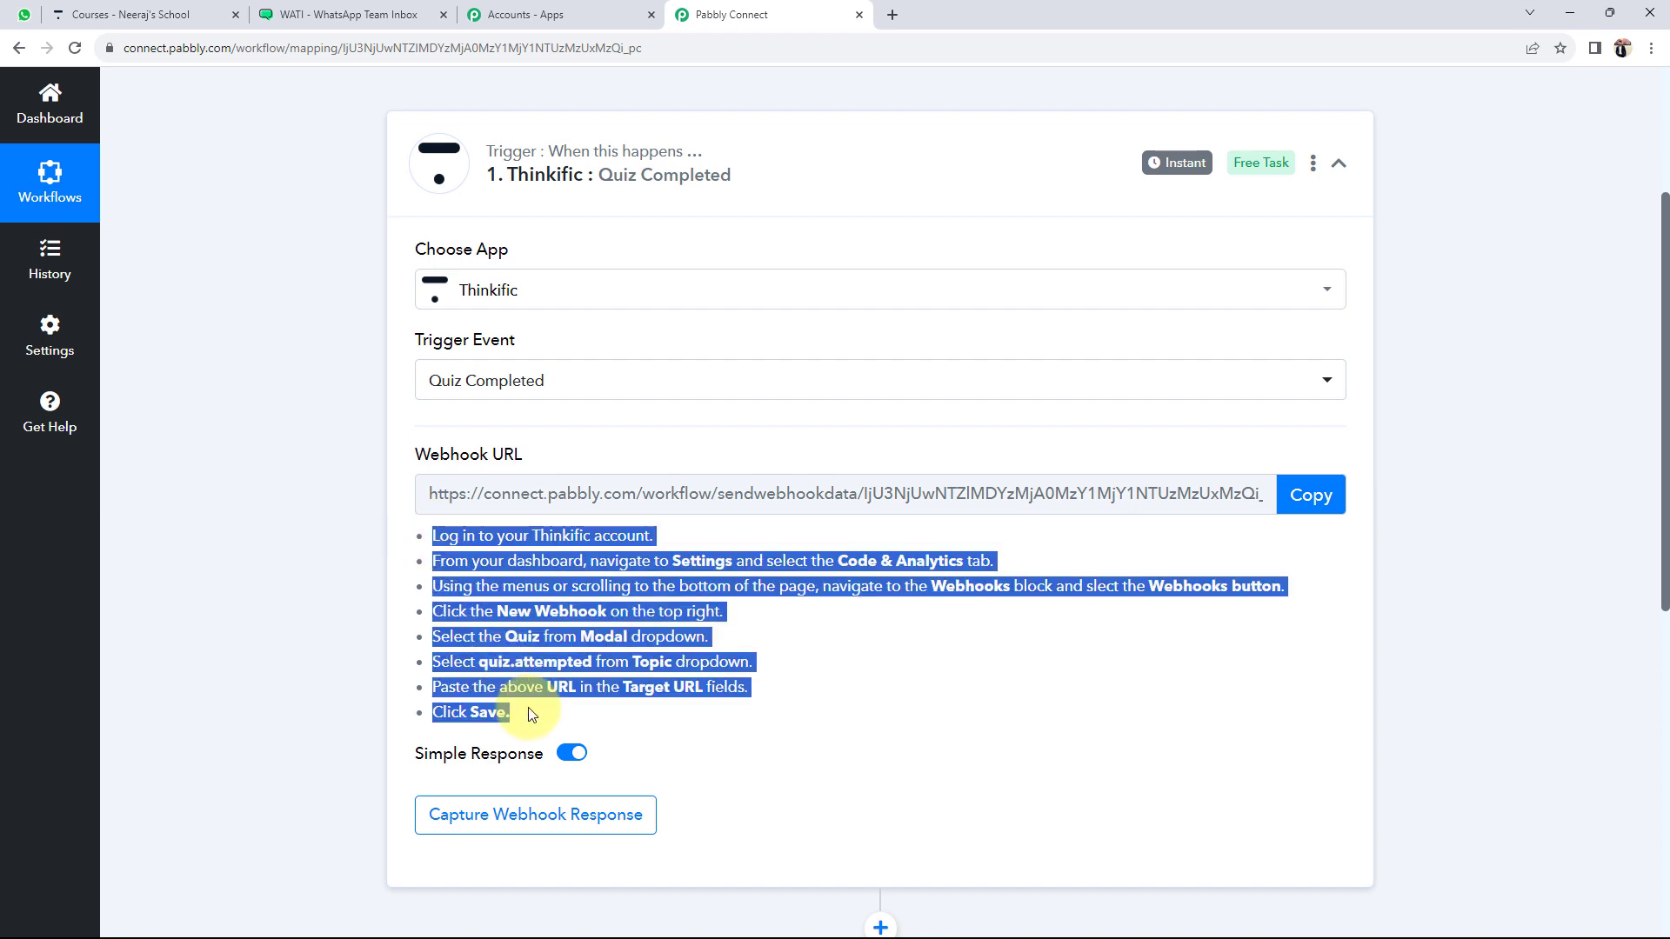
pyautogui.click(679, 639)
# Copy the trigger's webhook URL and open the site settings in Thinkific.
pyautogui.moveTo(426, 447)
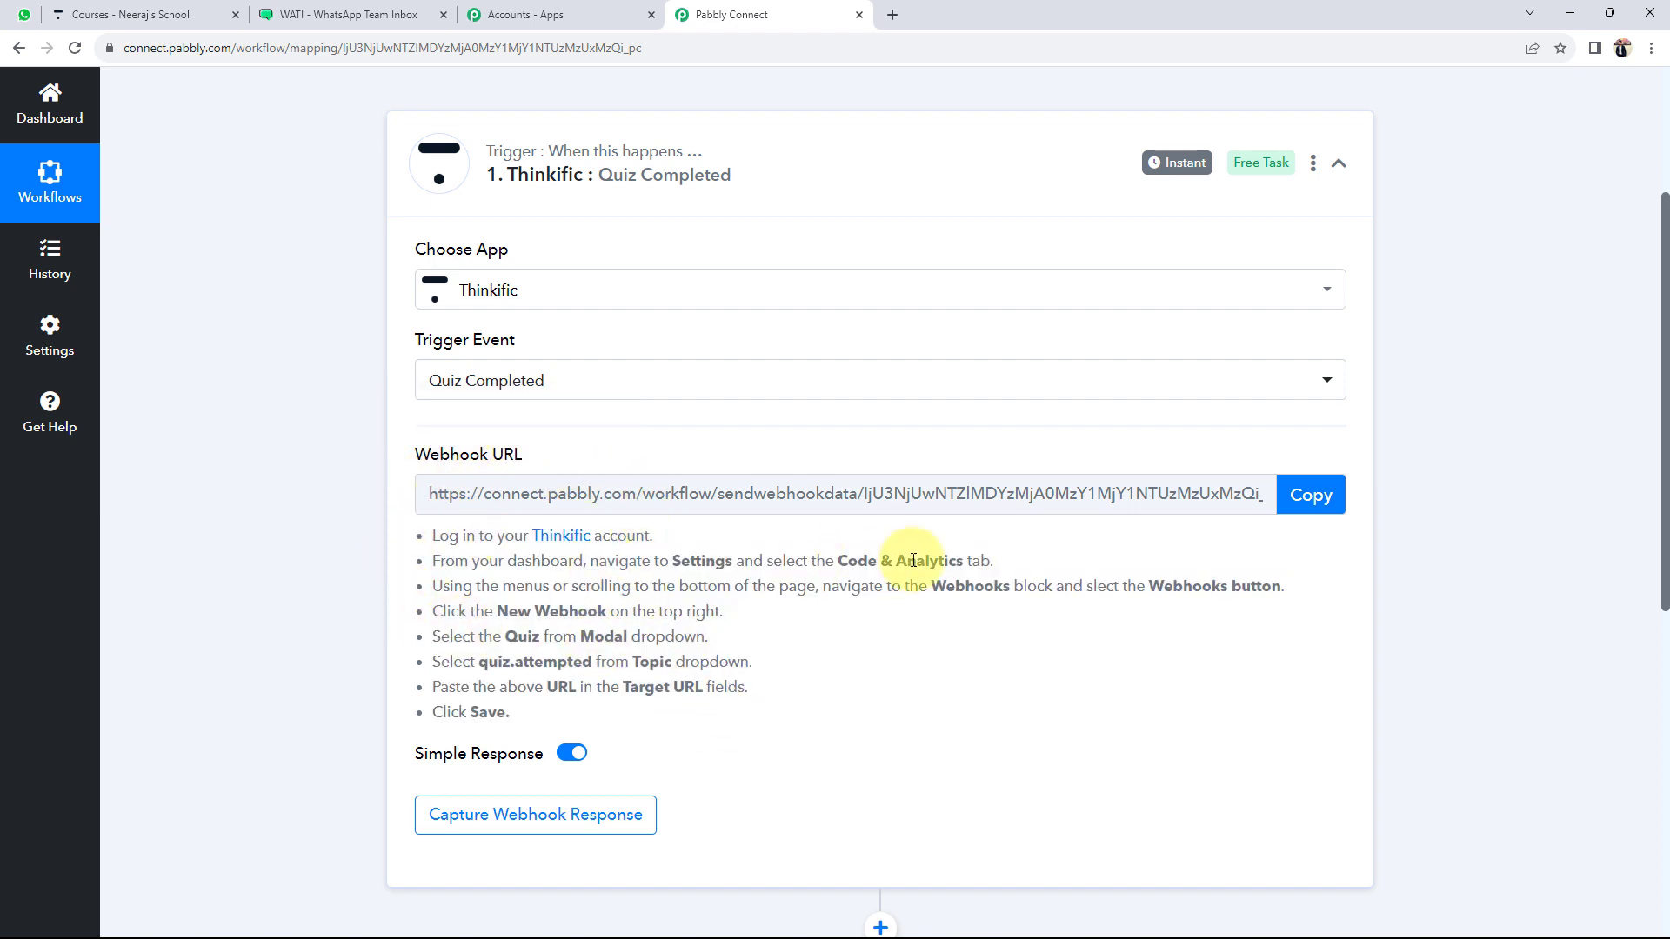
pyautogui.click(1296, 494)
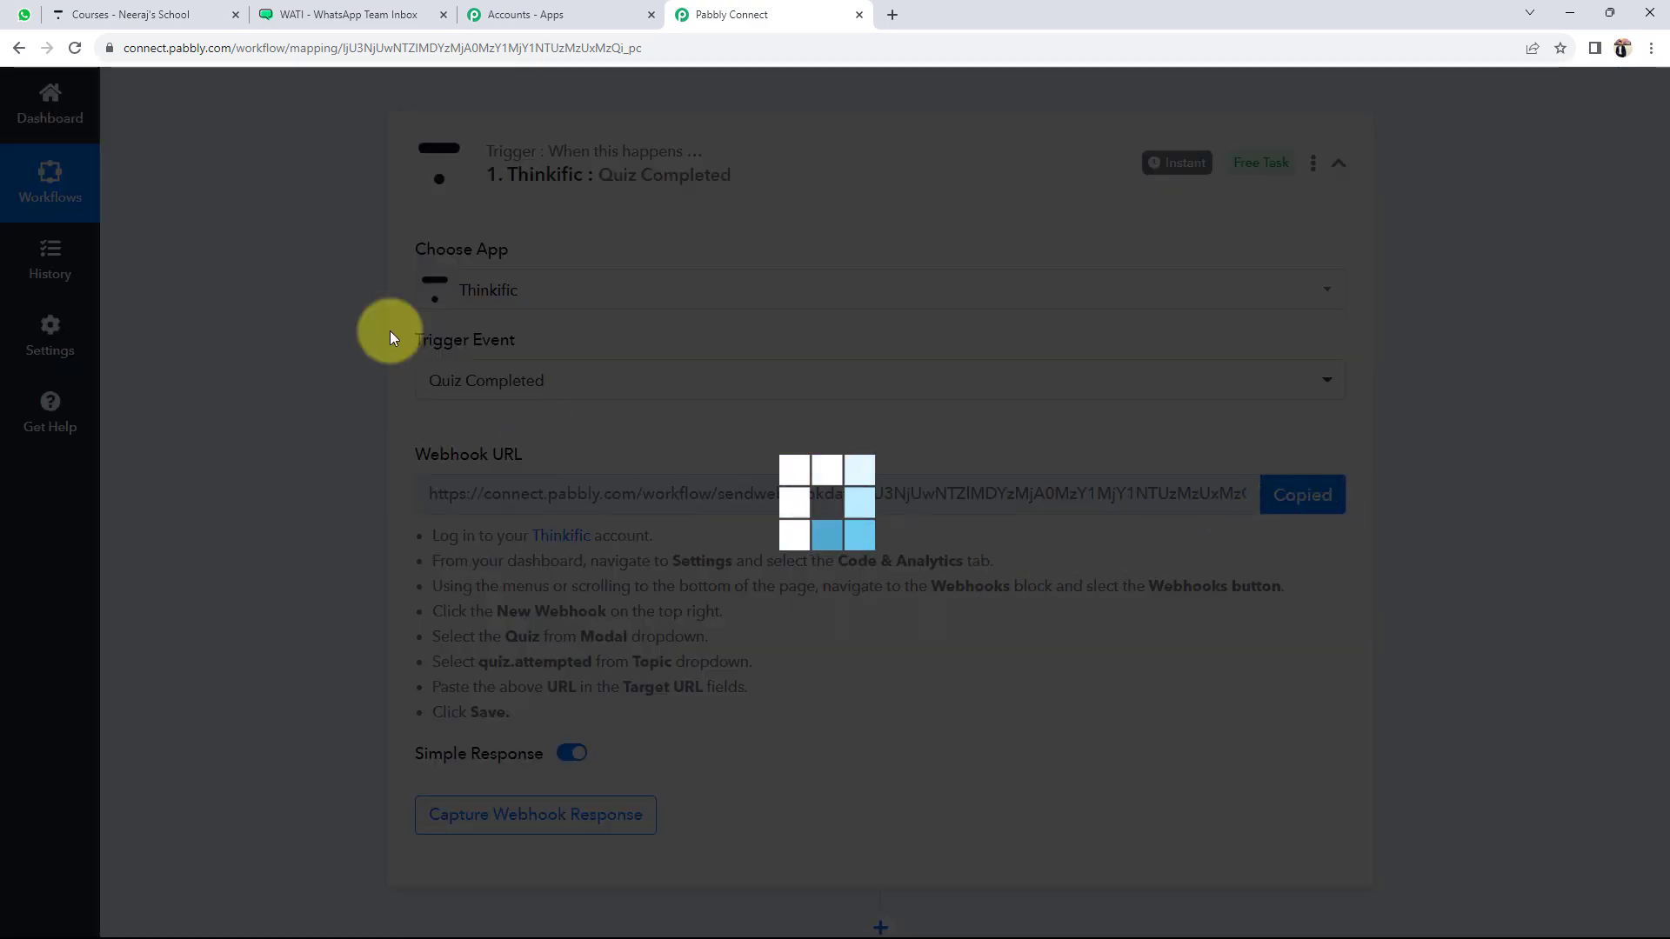
pyautogui.click(165, 15)
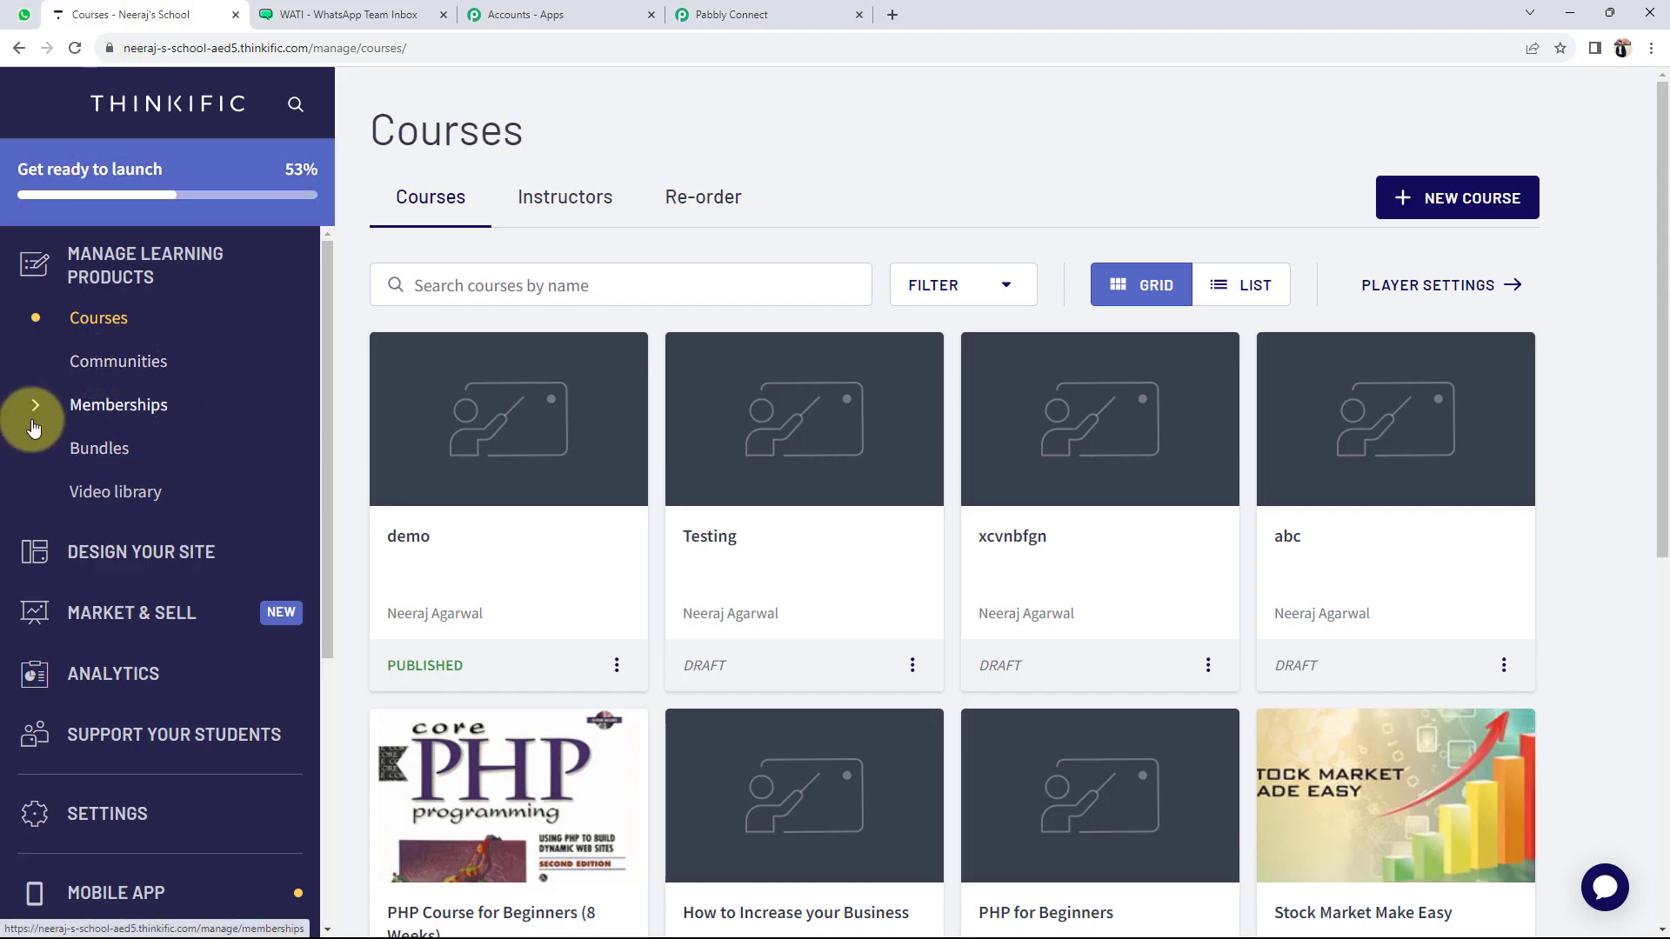
pyautogui.click(100, 826)
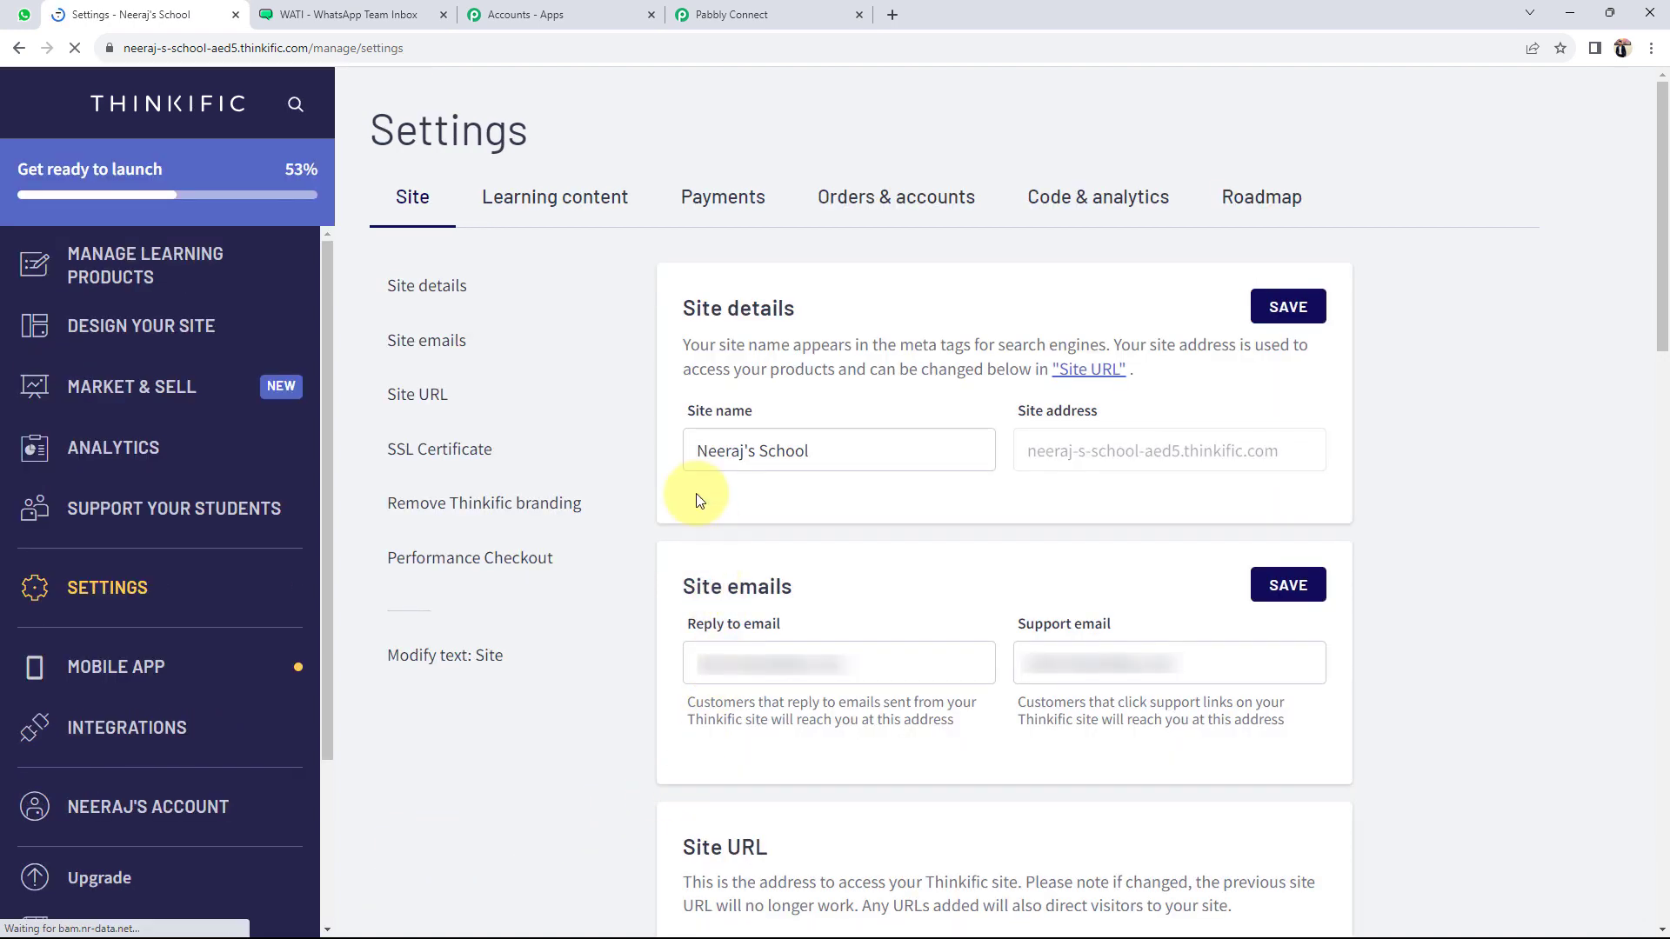
# Open the Webhooks page from the Code & analytics section of the Thinkific settings.
pyautogui.click(1069, 215)
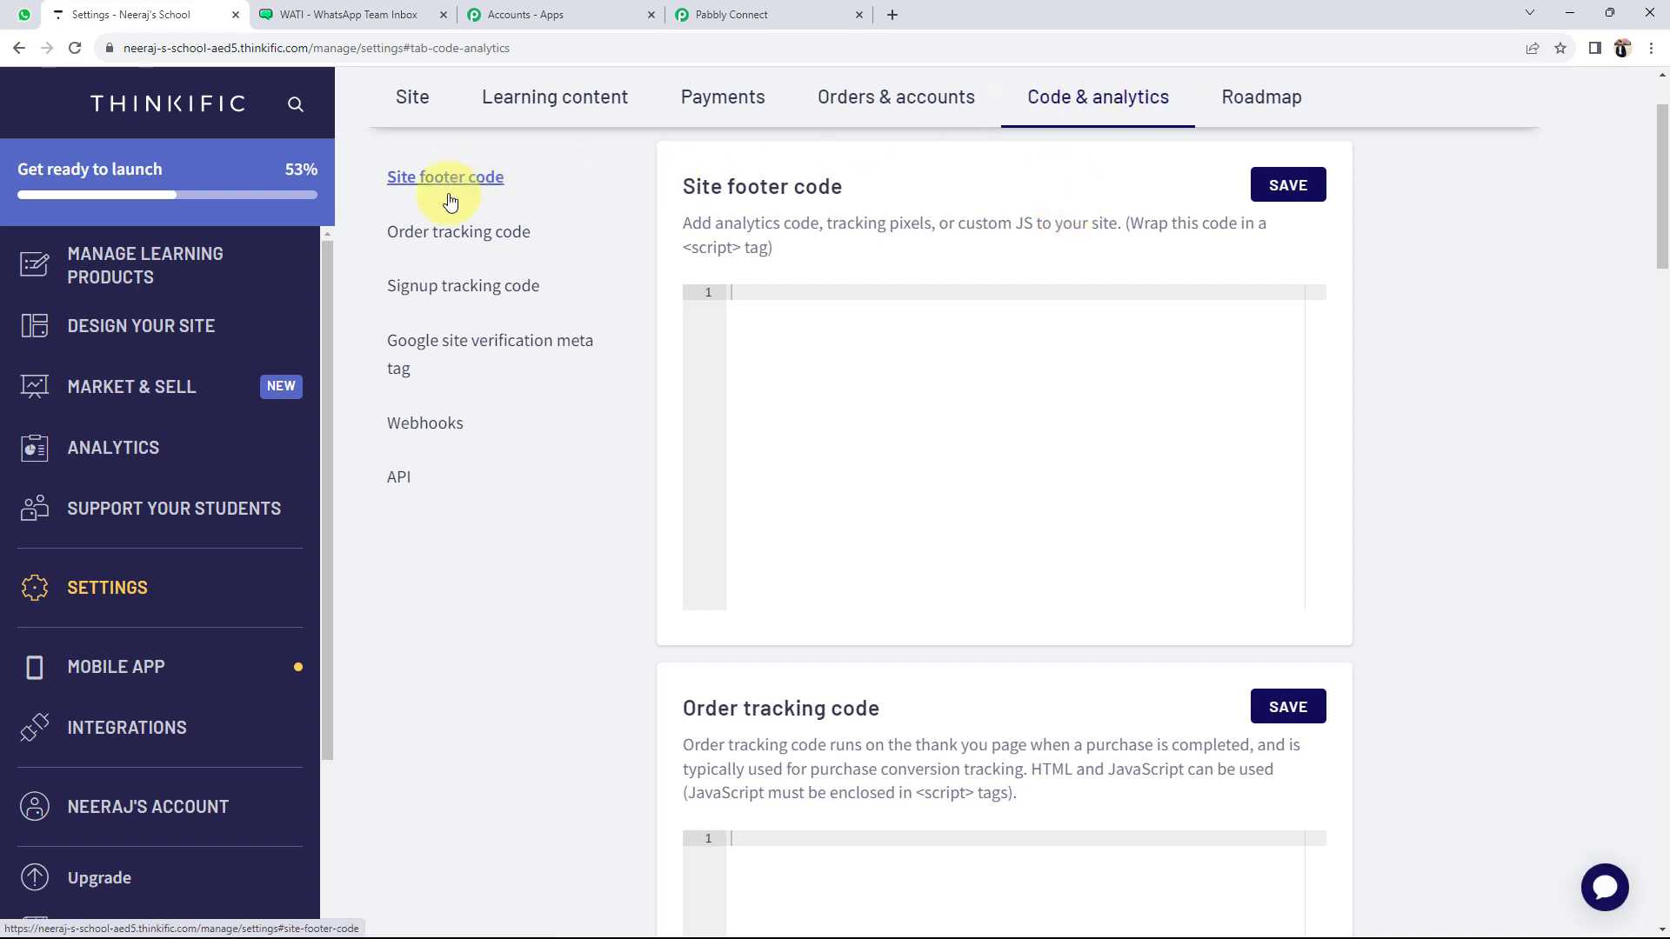
pyautogui.click(420, 428)
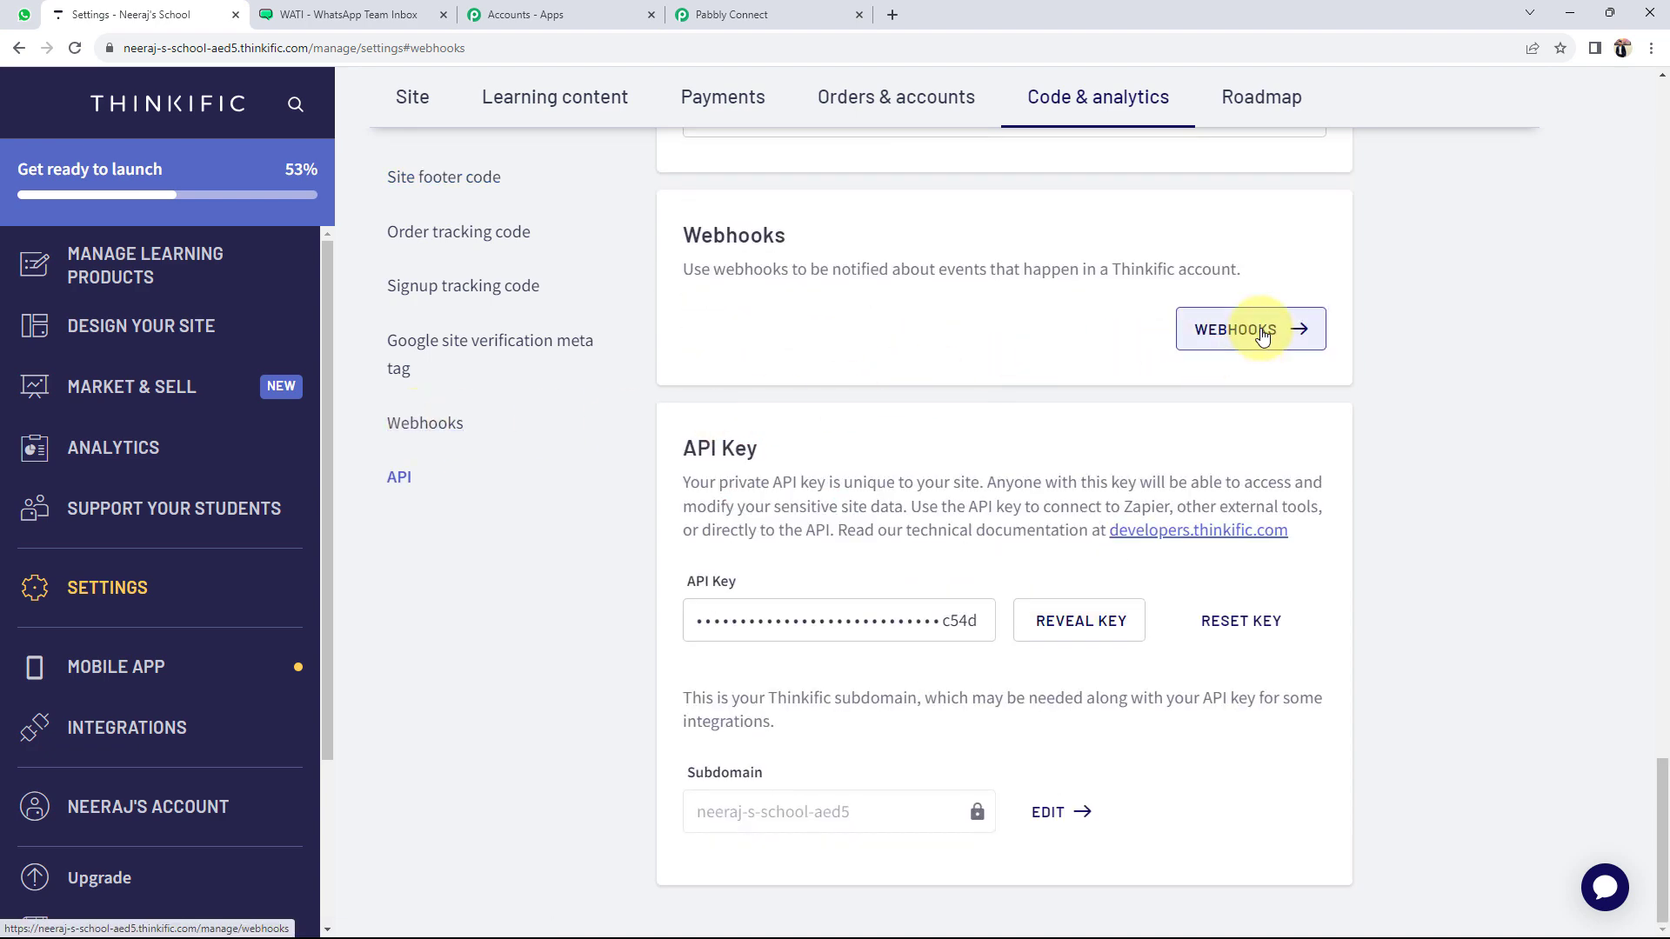
pyautogui.click(1264, 339)
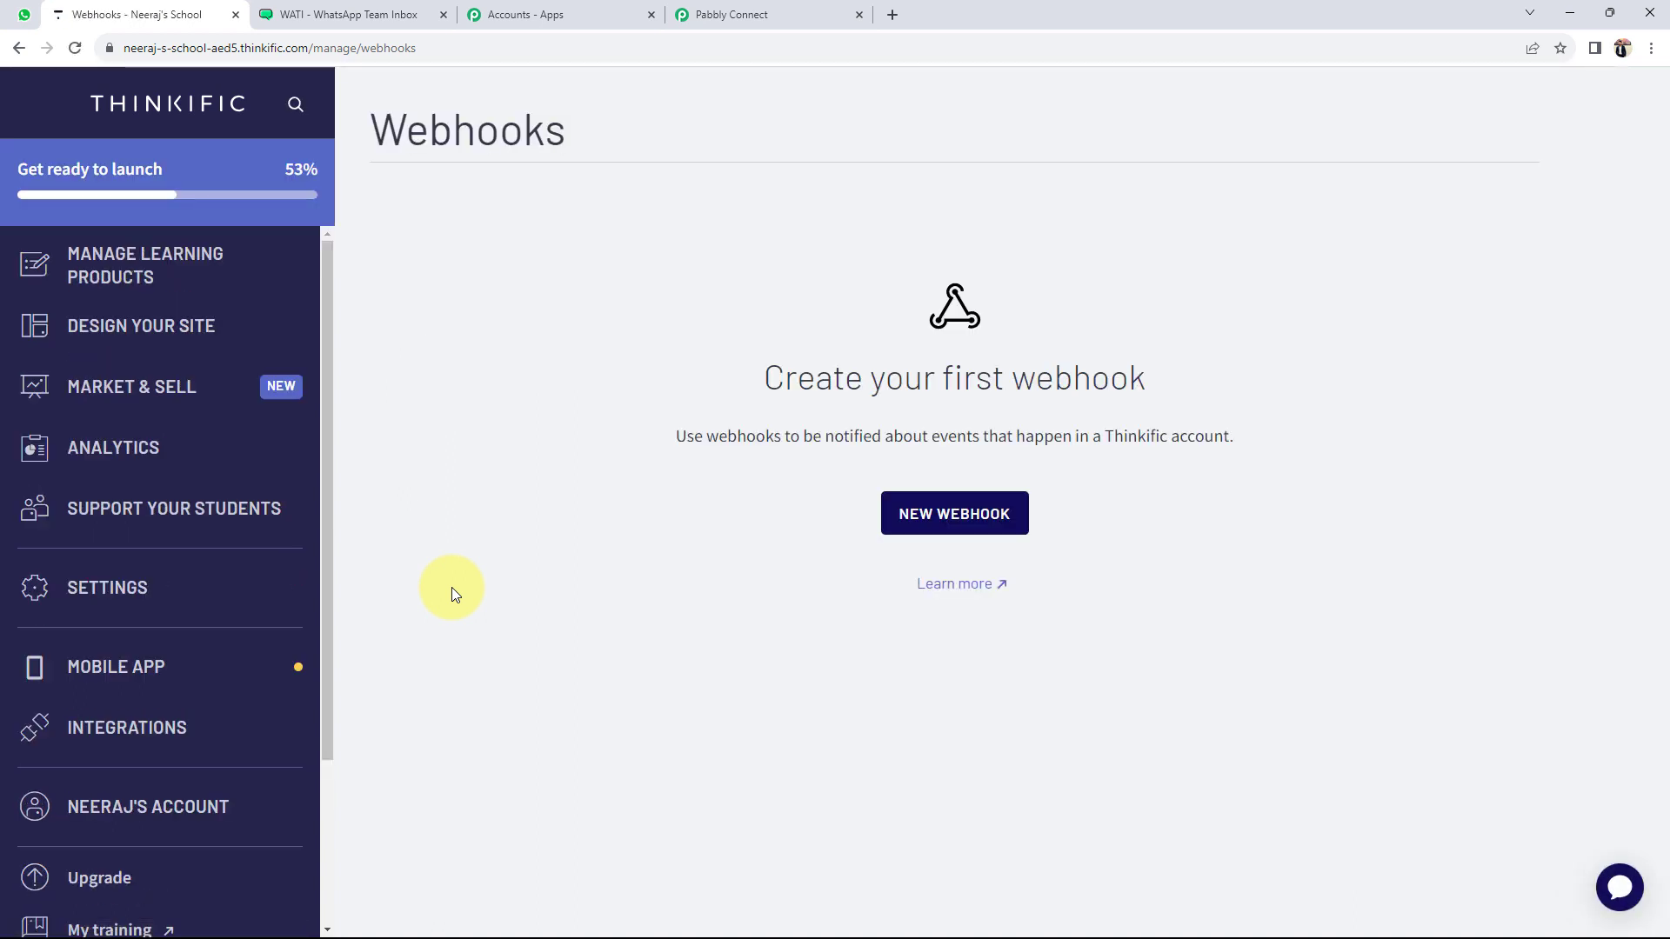
# Copy the trigger's webhook URL from Pabbly Connect and paste it as the target URL of a new Thinkific webhook.
pyautogui.click(711, 14)
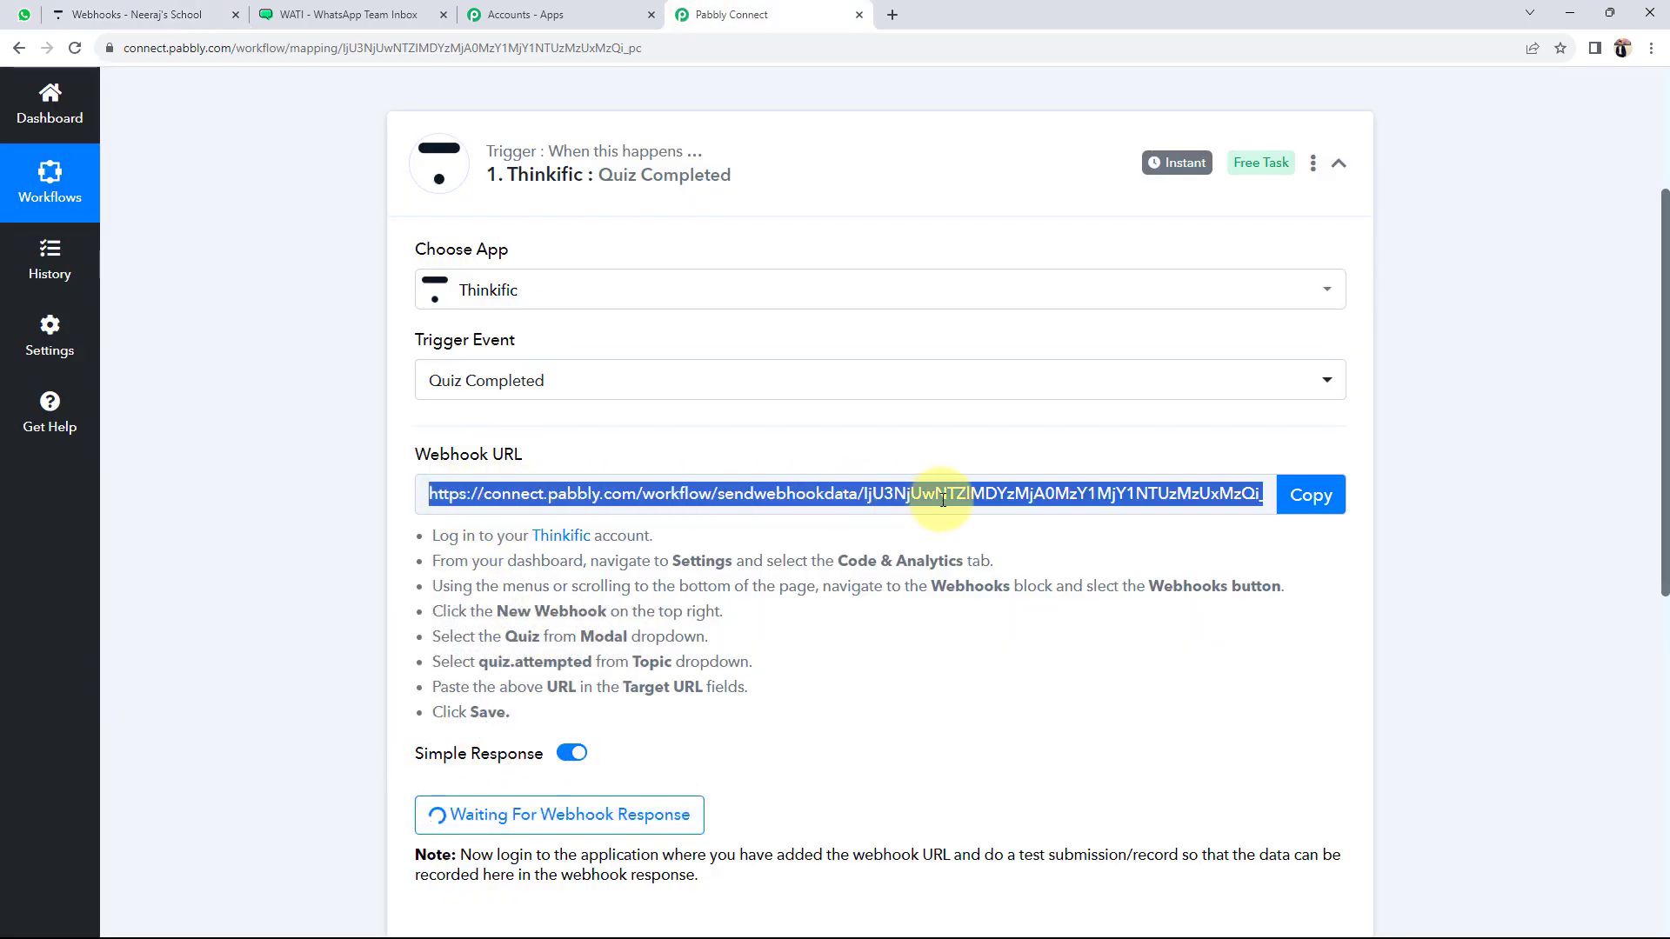
pyautogui.click(1311, 494)
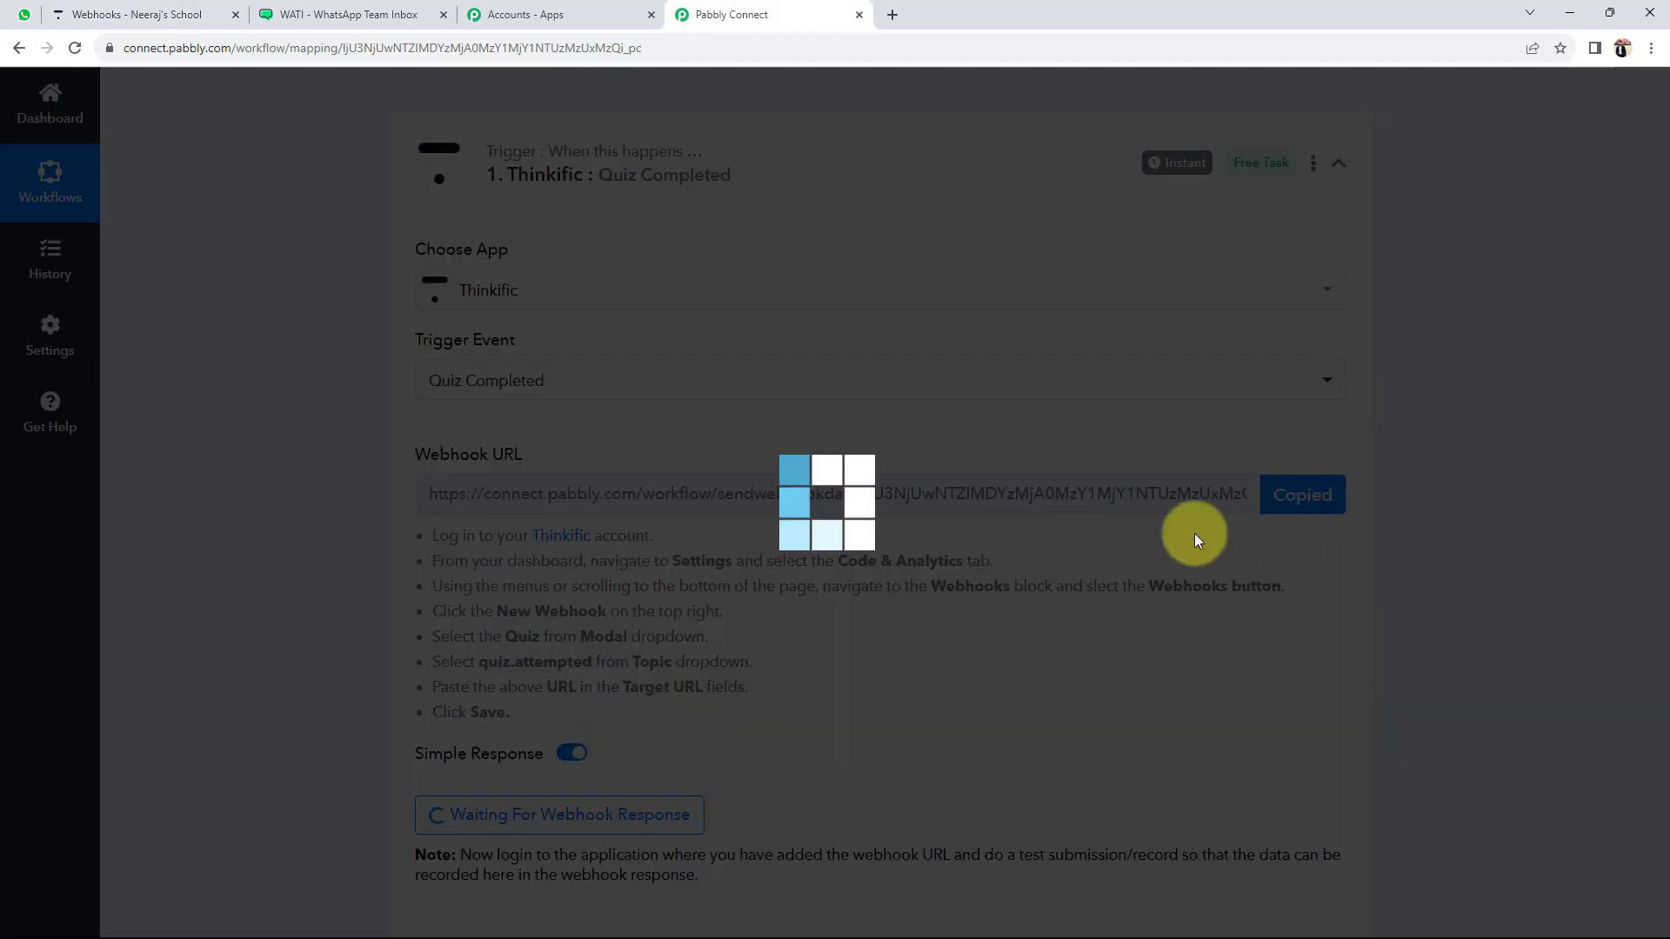
pyautogui.click(157, 14)
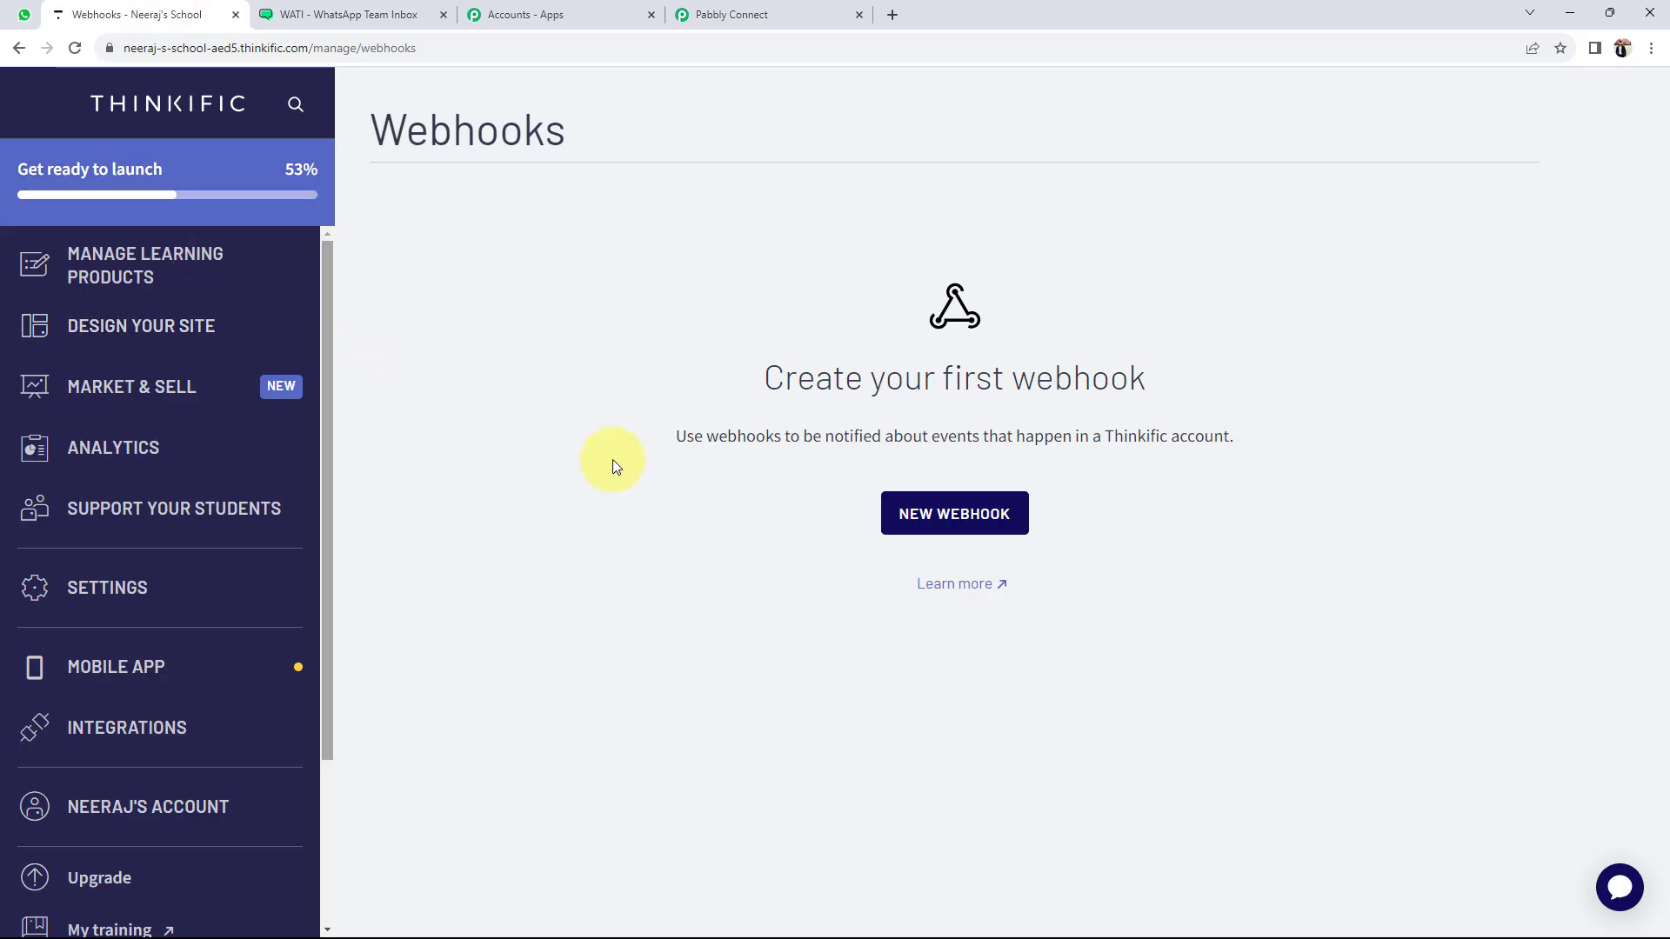
pyautogui.click(975, 522)
pyautogui.click(519, 294)
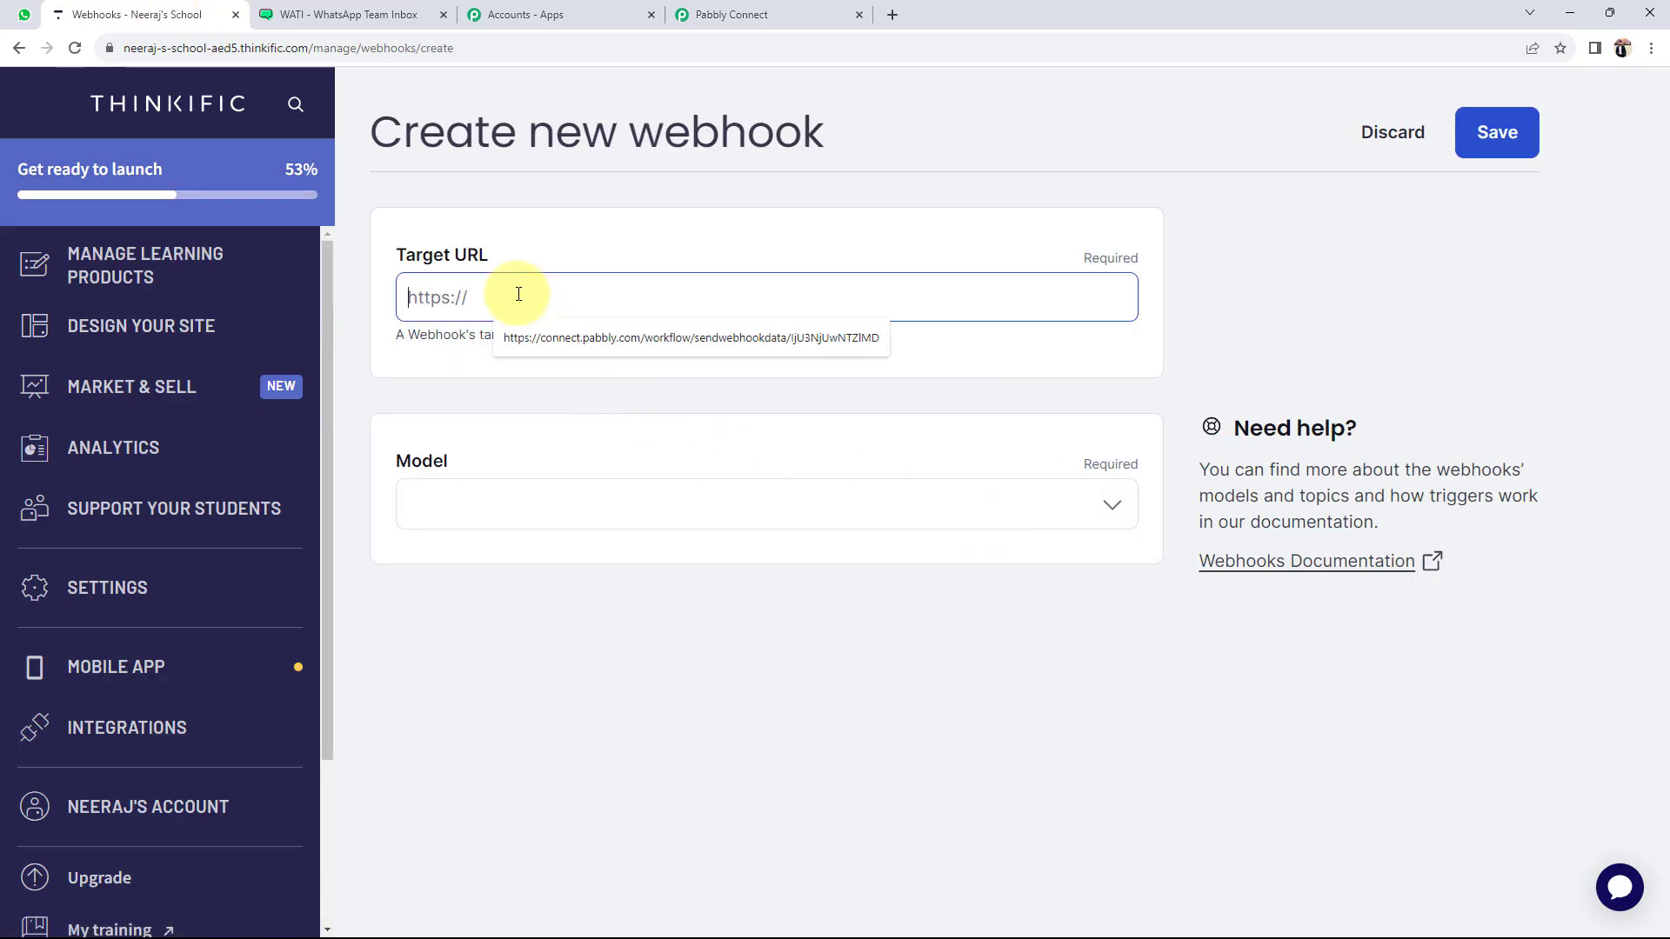
pyautogui.hotkey('ctrl', 'v')
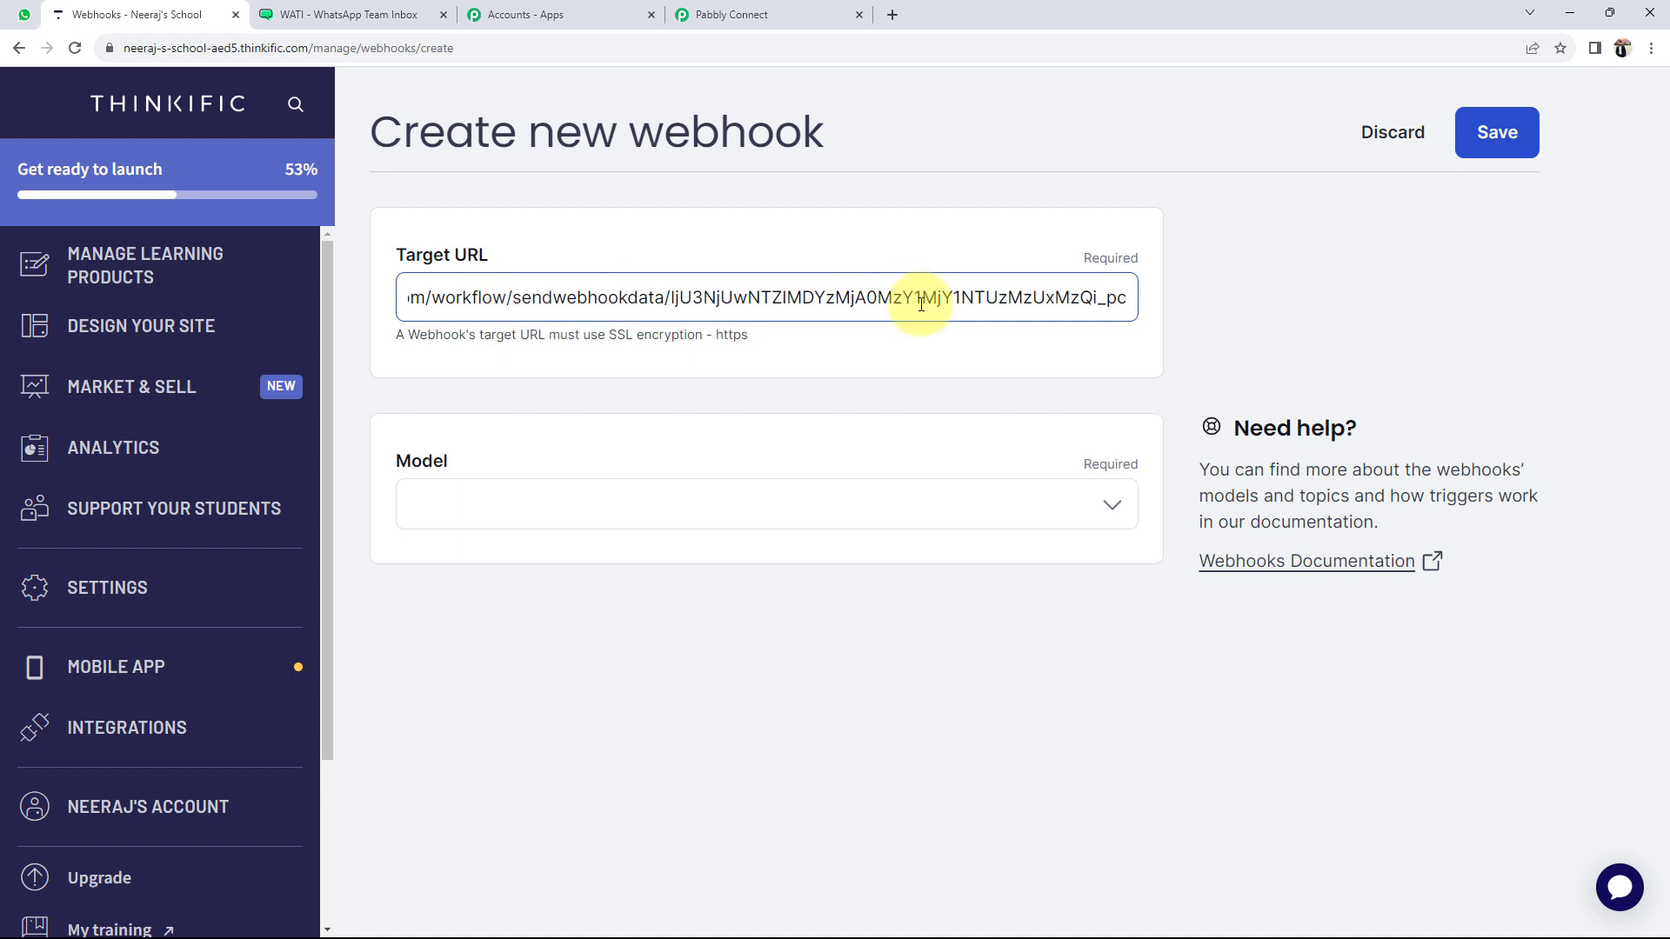
# Set the new webhook's model to Quiz with the attempted topic and save the webhook.
pyautogui.click(574, 518)
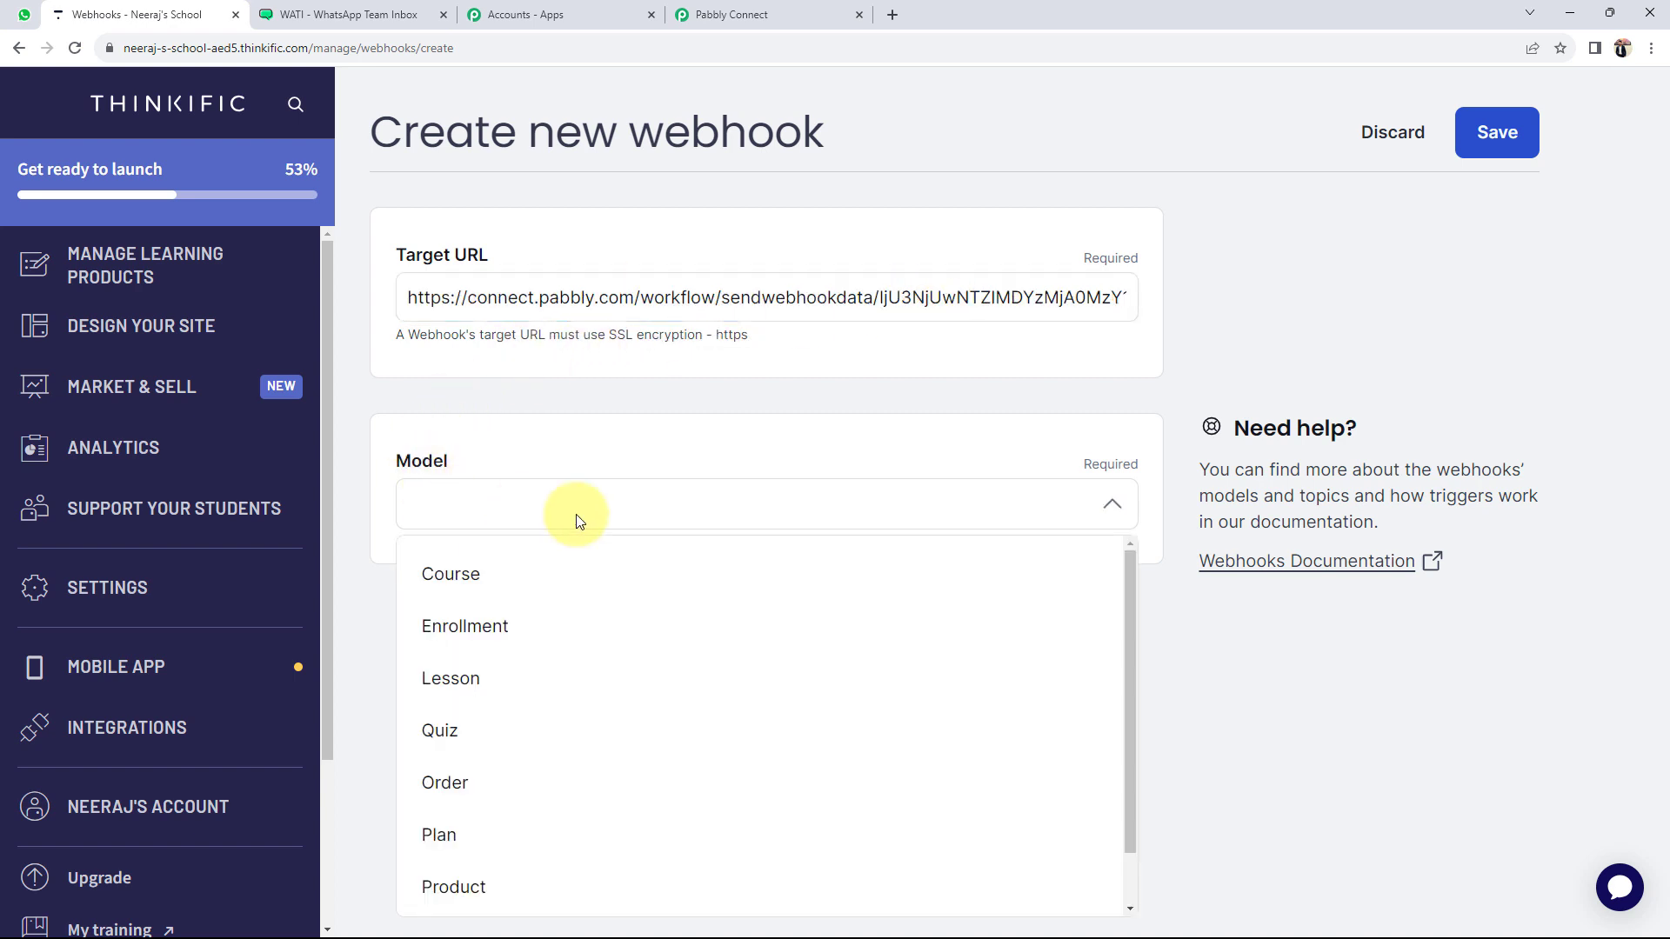
pyautogui.click(442, 729)
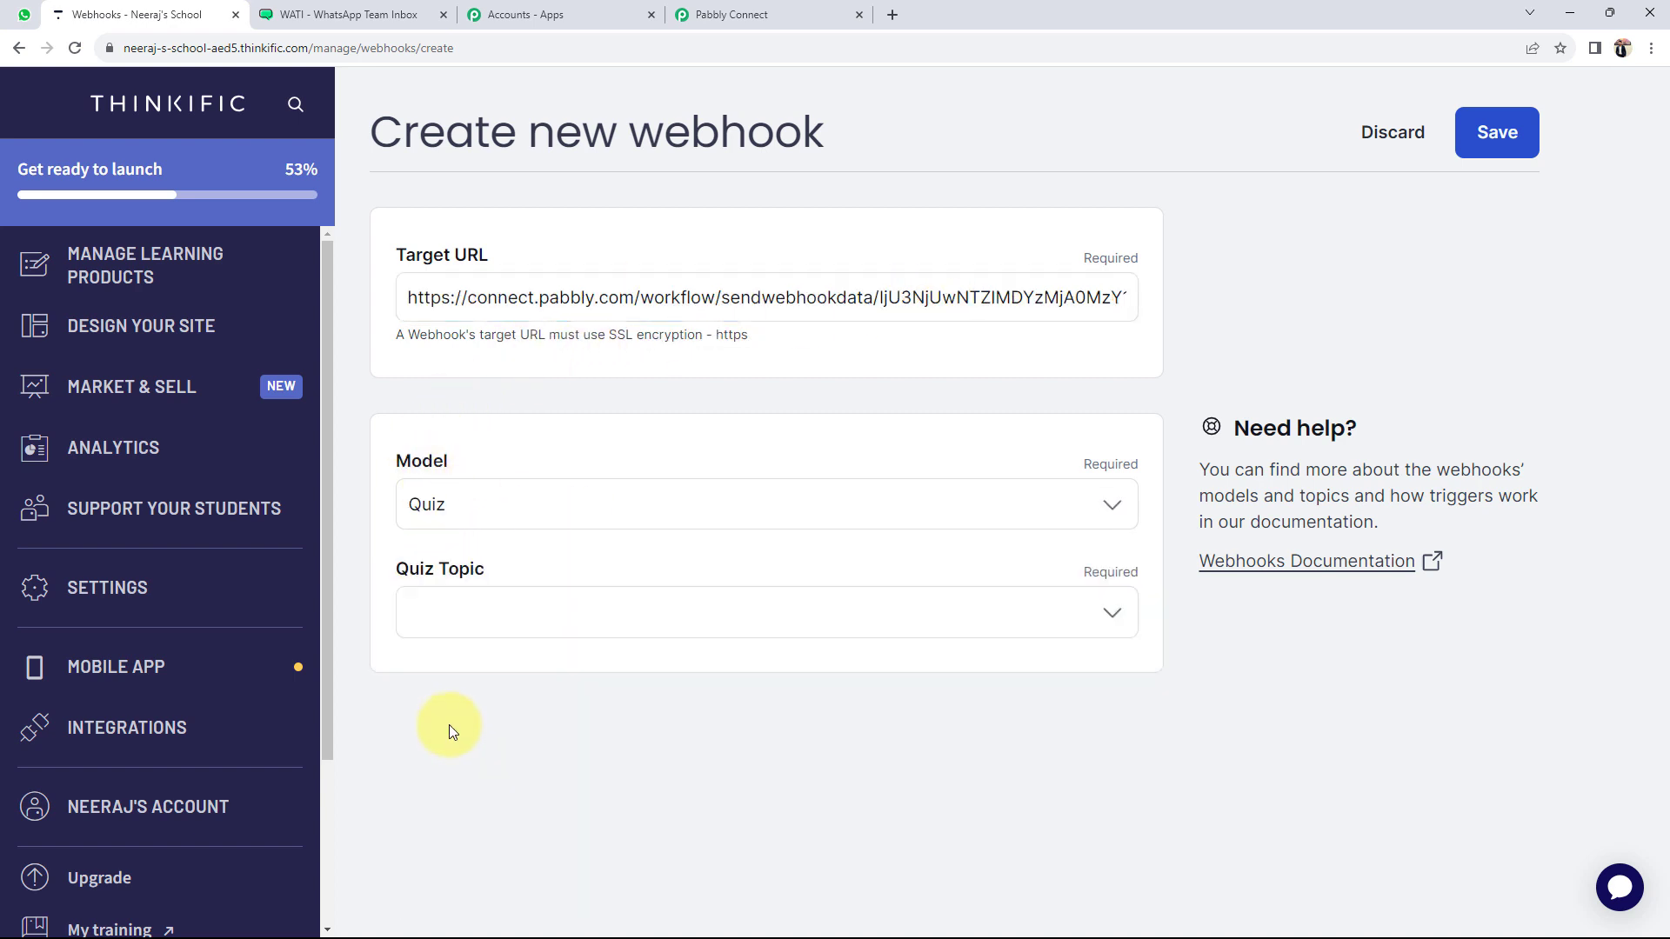
pyautogui.click(447, 623)
pyautogui.click(452, 684)
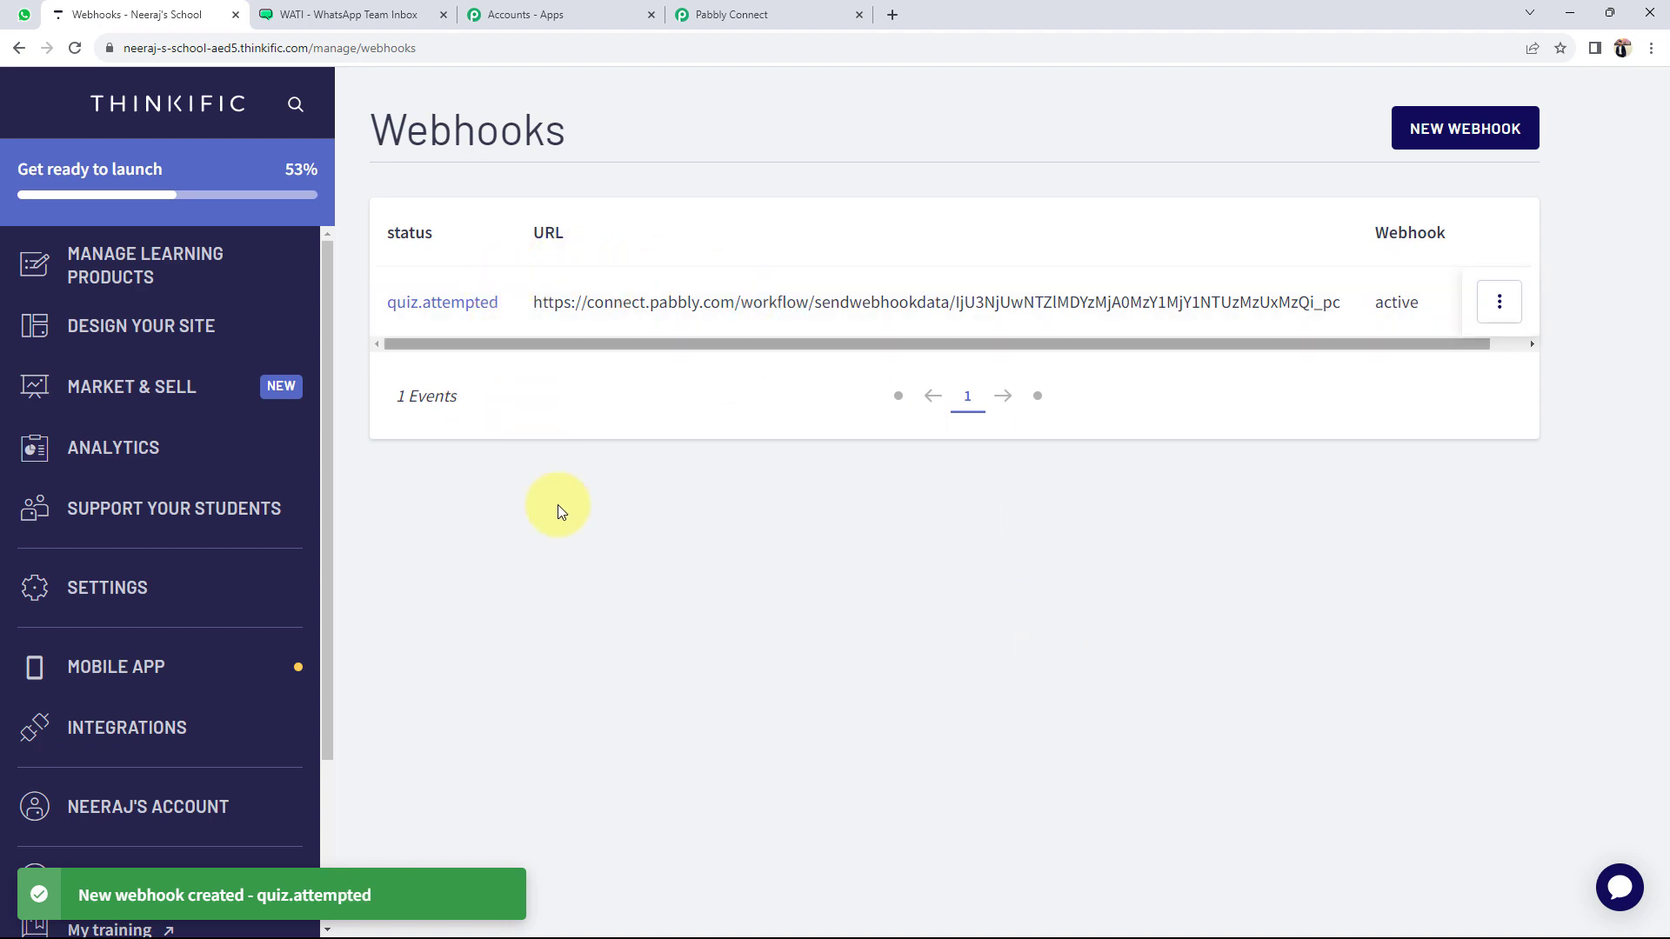
# Switch to Pabbly Connect and review the Thinkific trigger's webhook response status, test submission note and webhook URL section.
pyautogui.click(735, 15)
pyautogui.scroll(-2, 330, 468)
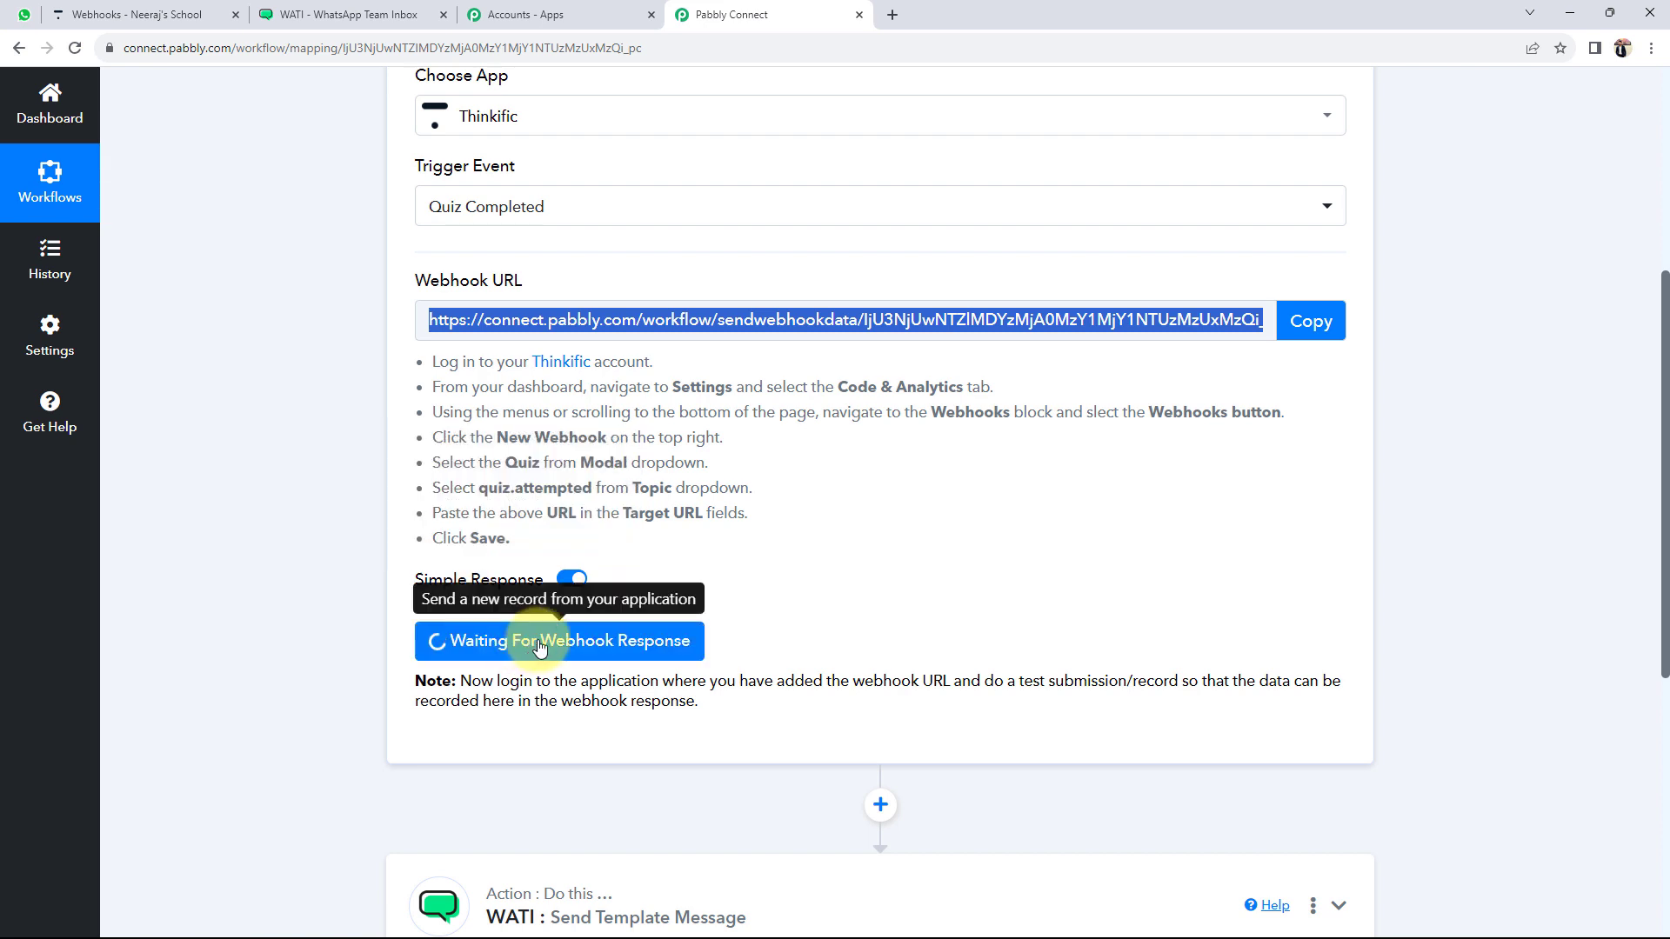
pyautogui.click(462, 683)
pyautogui.moveTo(474, 683); pyautogui.dragTo(744, 708)
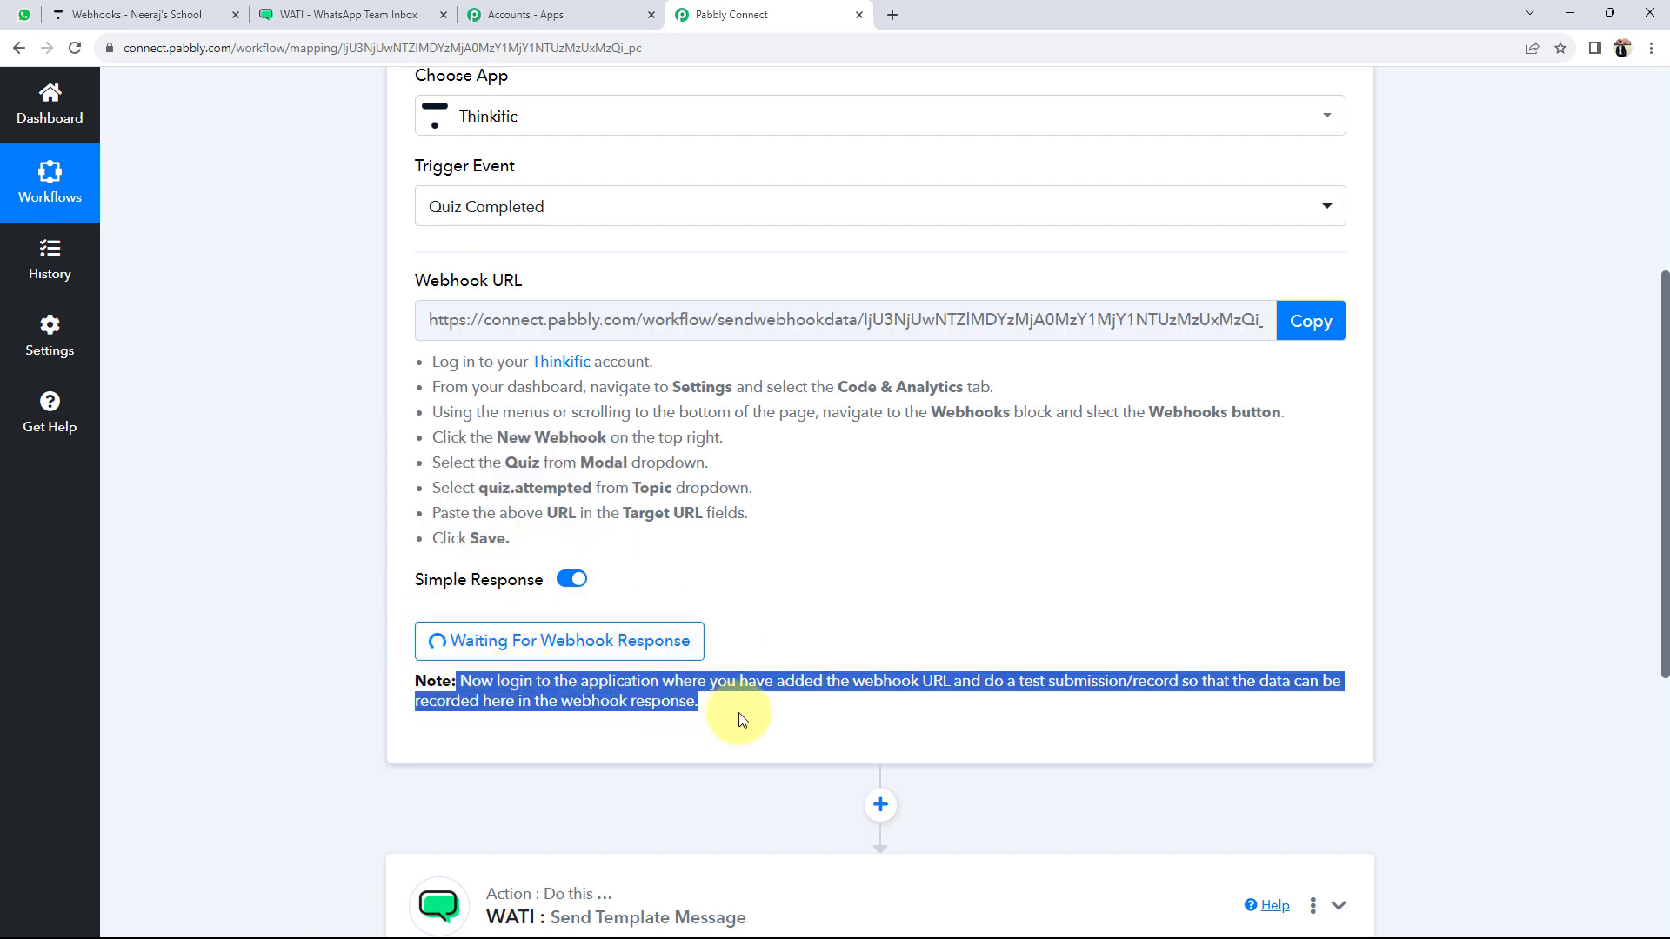
pyautogui.click(744, 709)
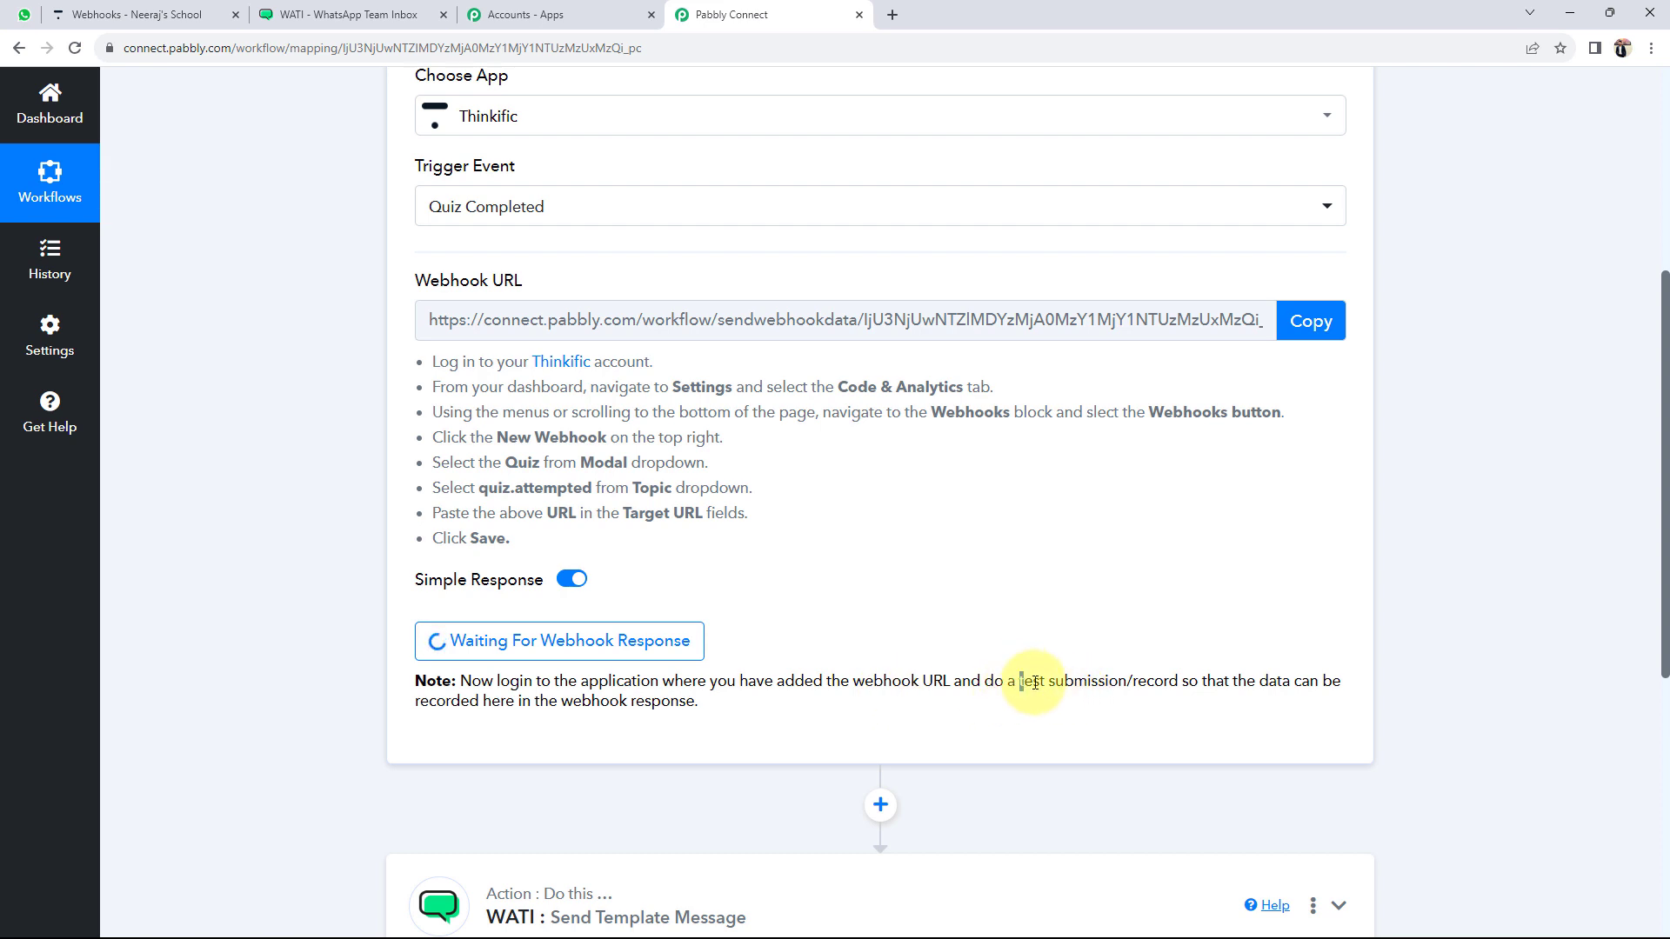
pyautogui.moveTo(1020, 683); pyautogui.dragTo(1178, 687)
pyautogui.click(1046, 589)
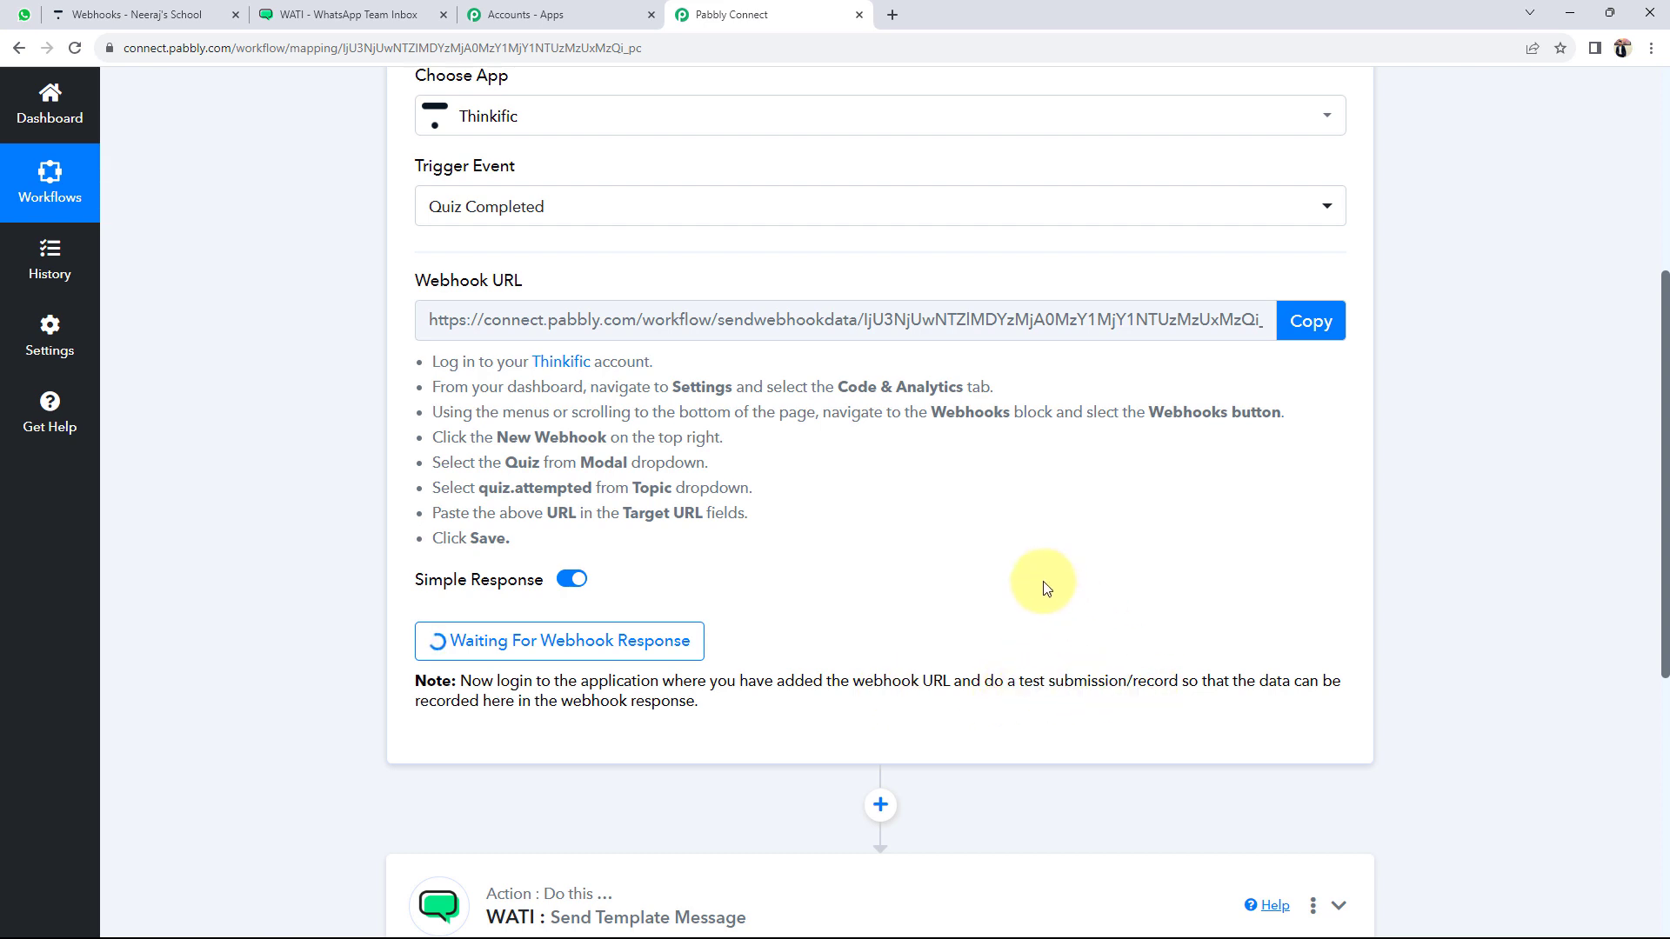
pyautogui.scroll(1, 1046, 589)
pyautogui.scroll(-1, 373, 543)
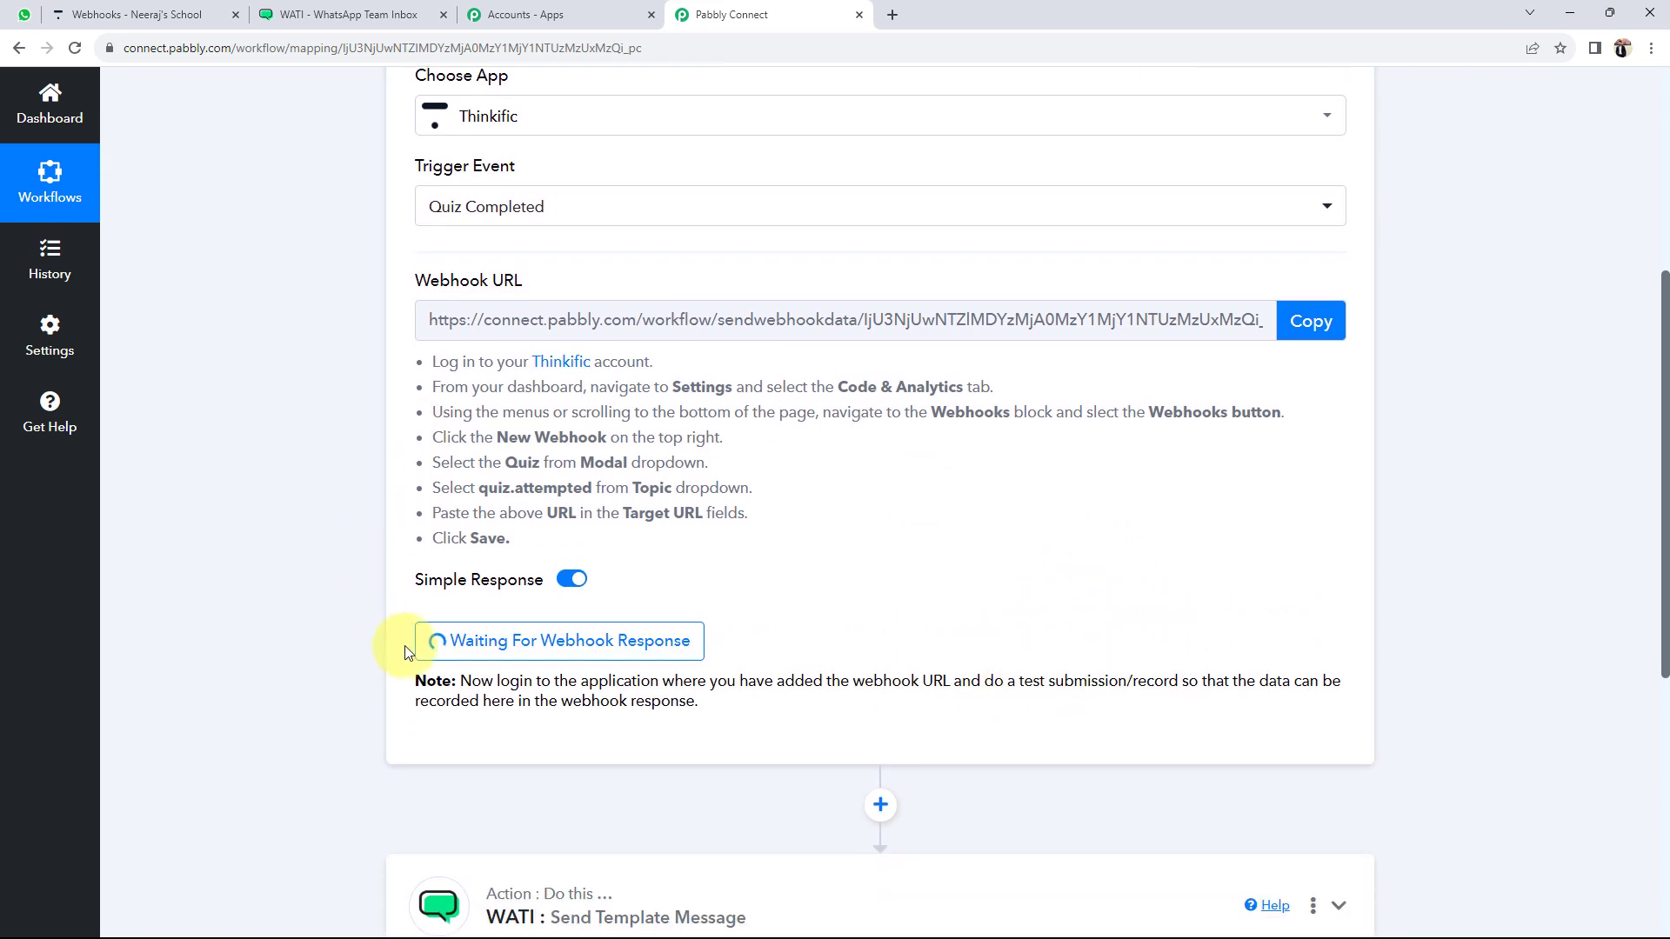
pyautogui.scroll(2, 396, 589)
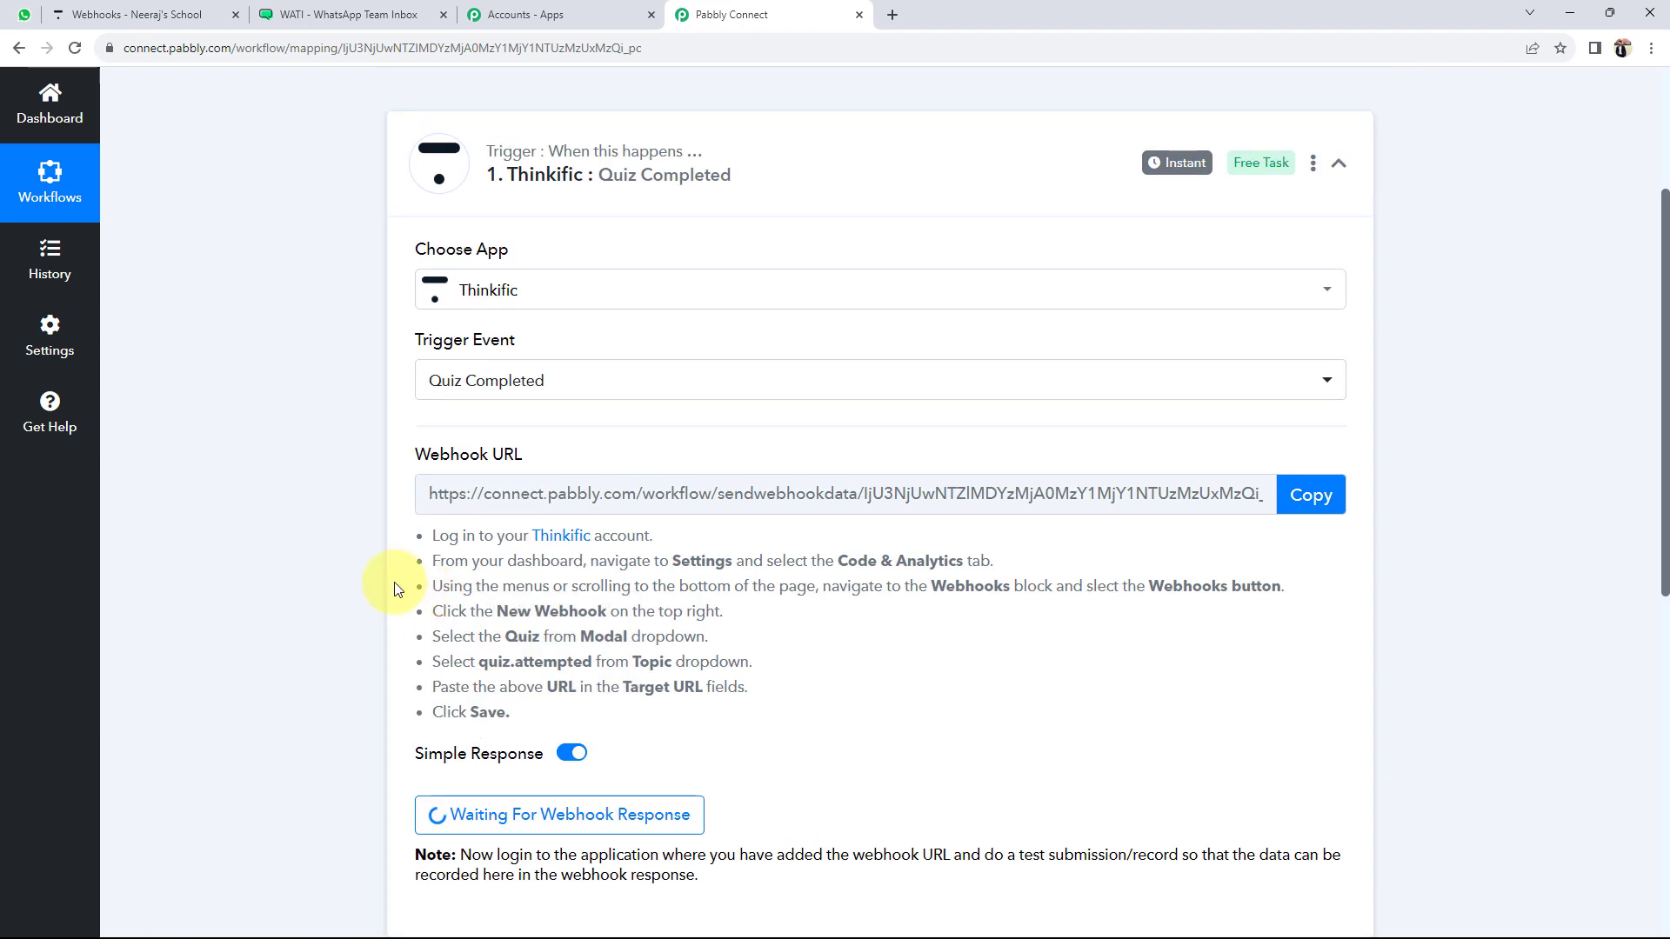
pyautogui.moveTo(417, 453); pyautogui.dragTo(533, 453)
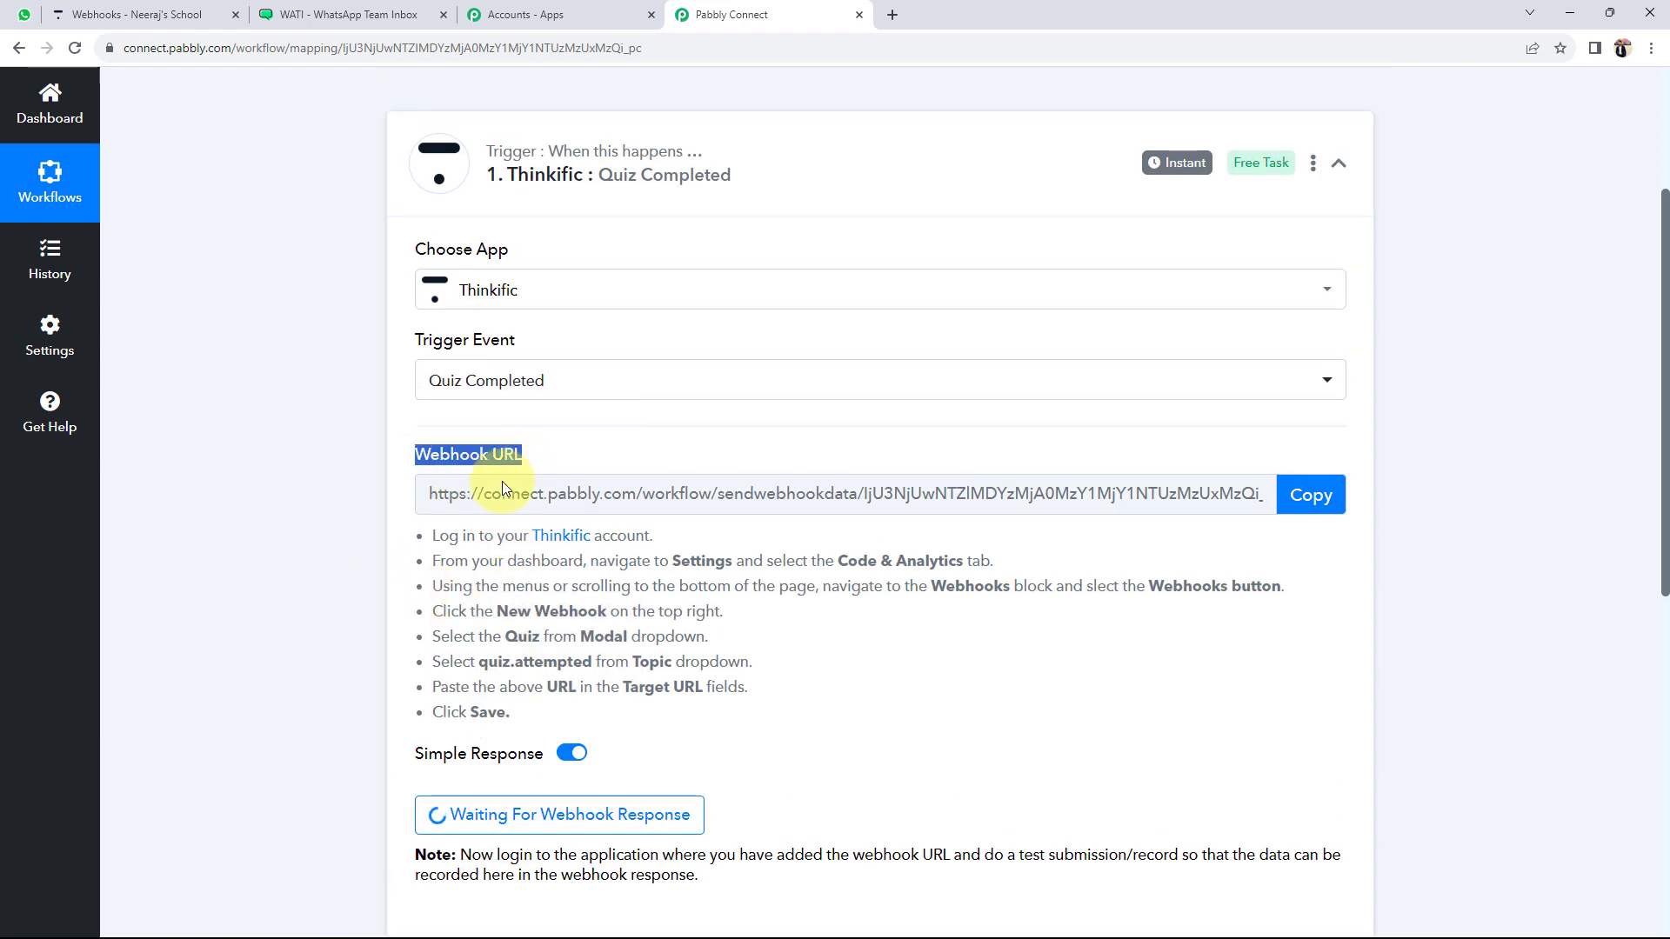
pyautogui.click(331, 514)
# Switch to Thinkific and open the PHP Course for Beginners (8 Weeks) from the course list.
pyautogui.click(134, 12)
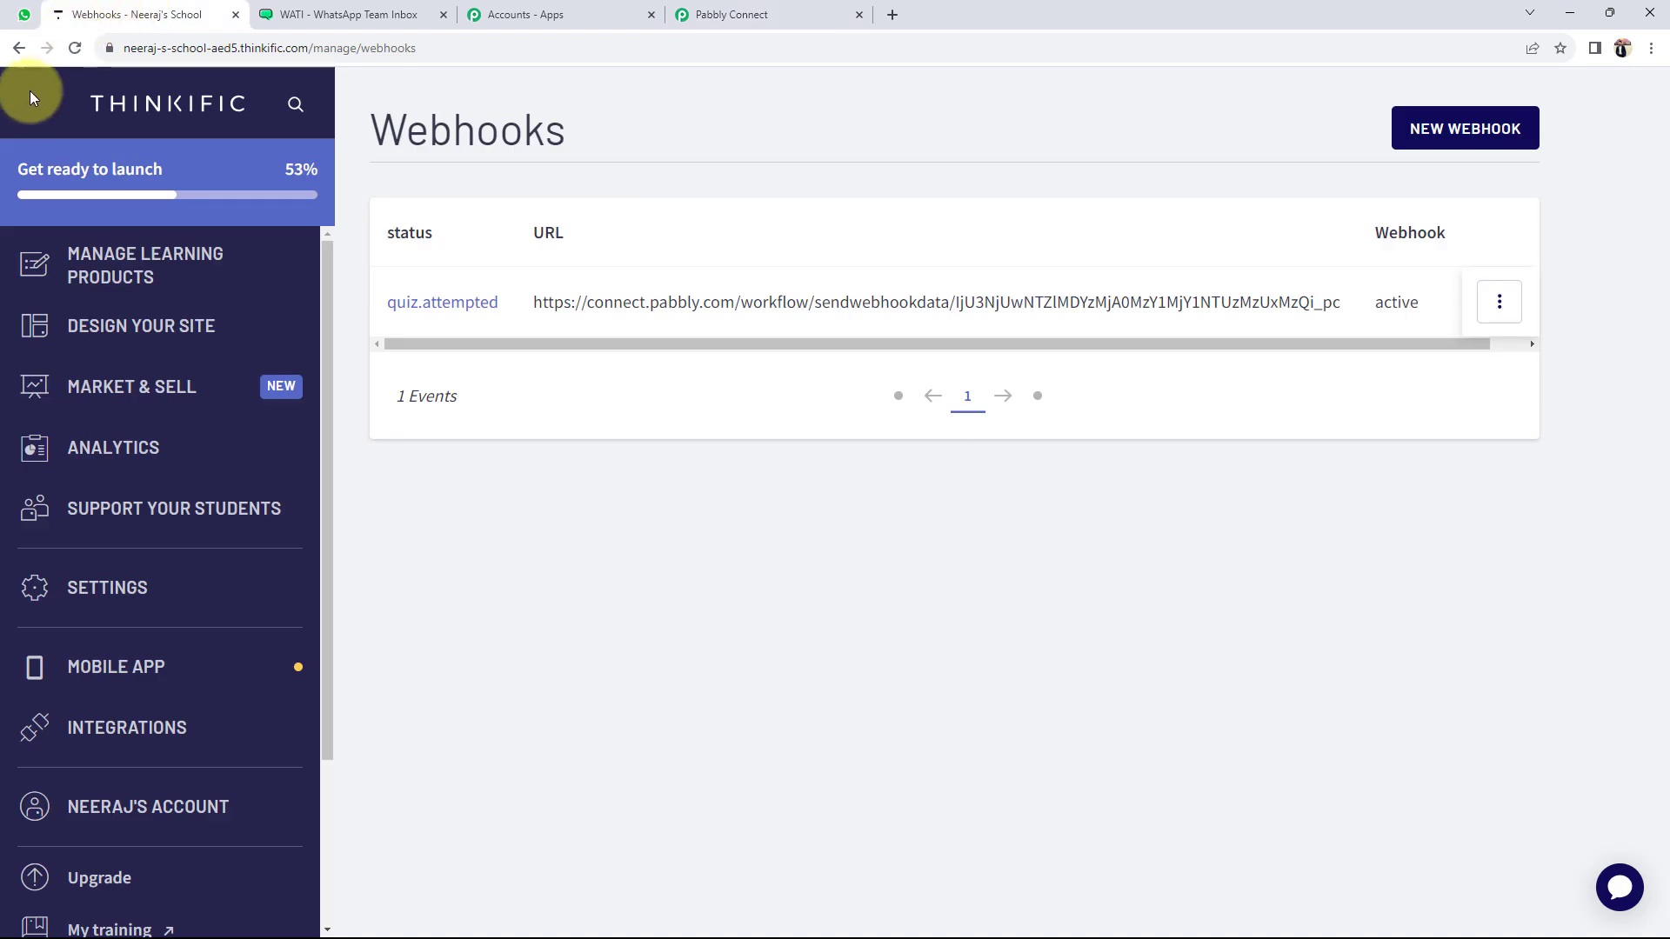
pyautogui.click(114, 261)
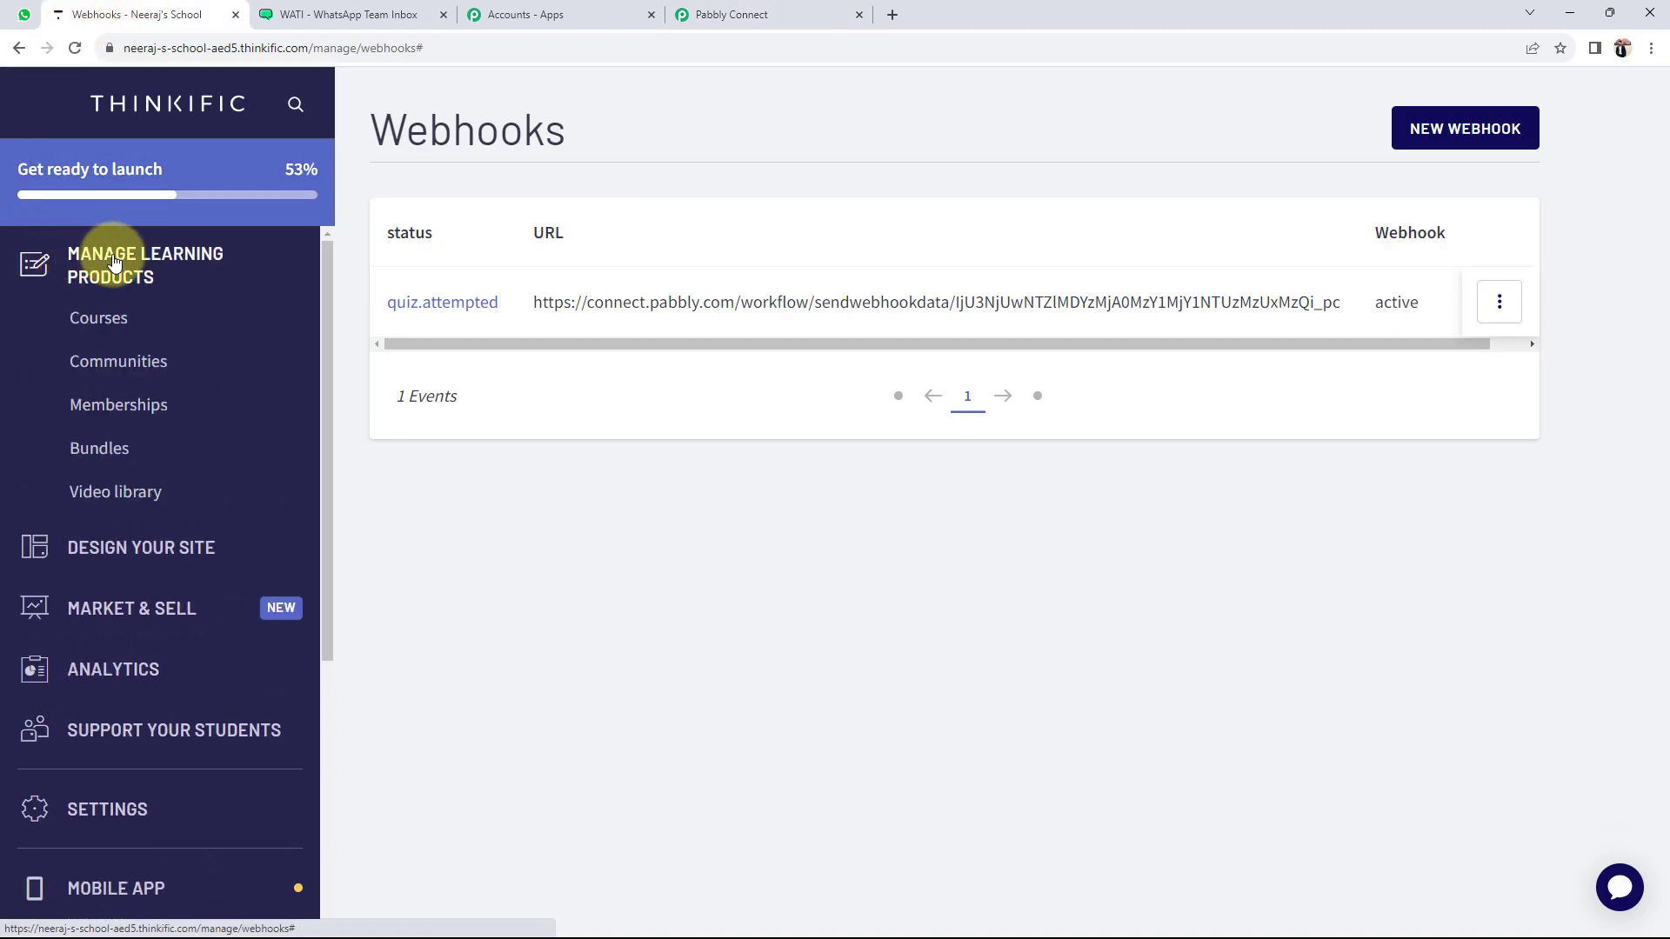
pyautogui.click(103, 320)
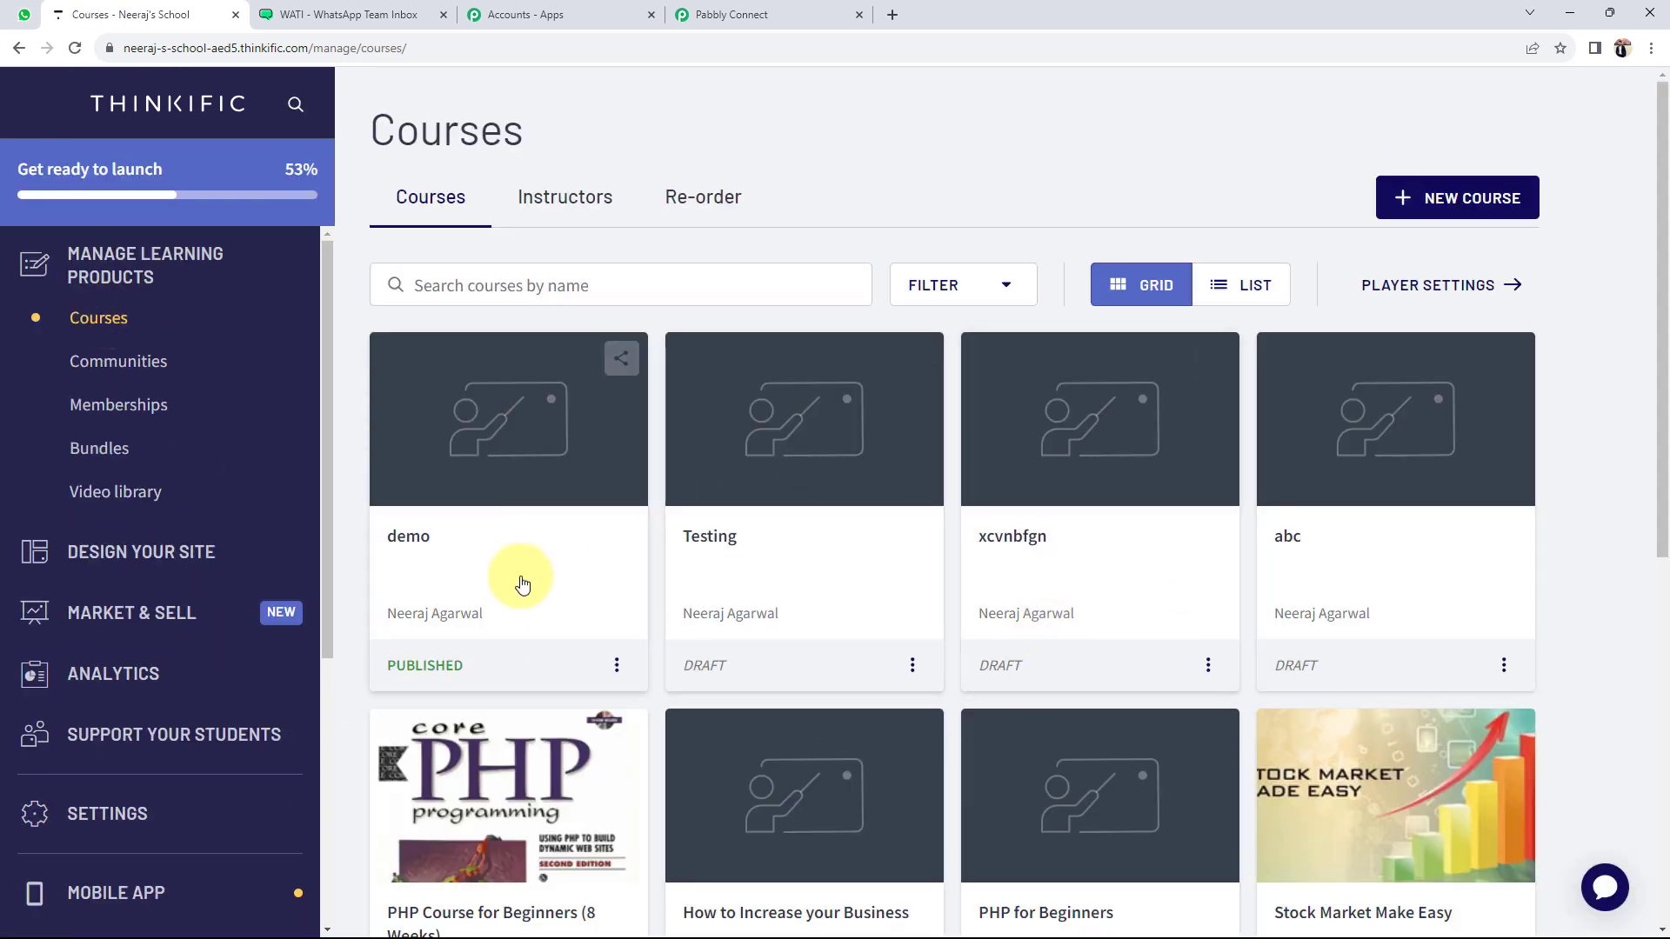
pyautogui.scroll(-2, 525, 516)
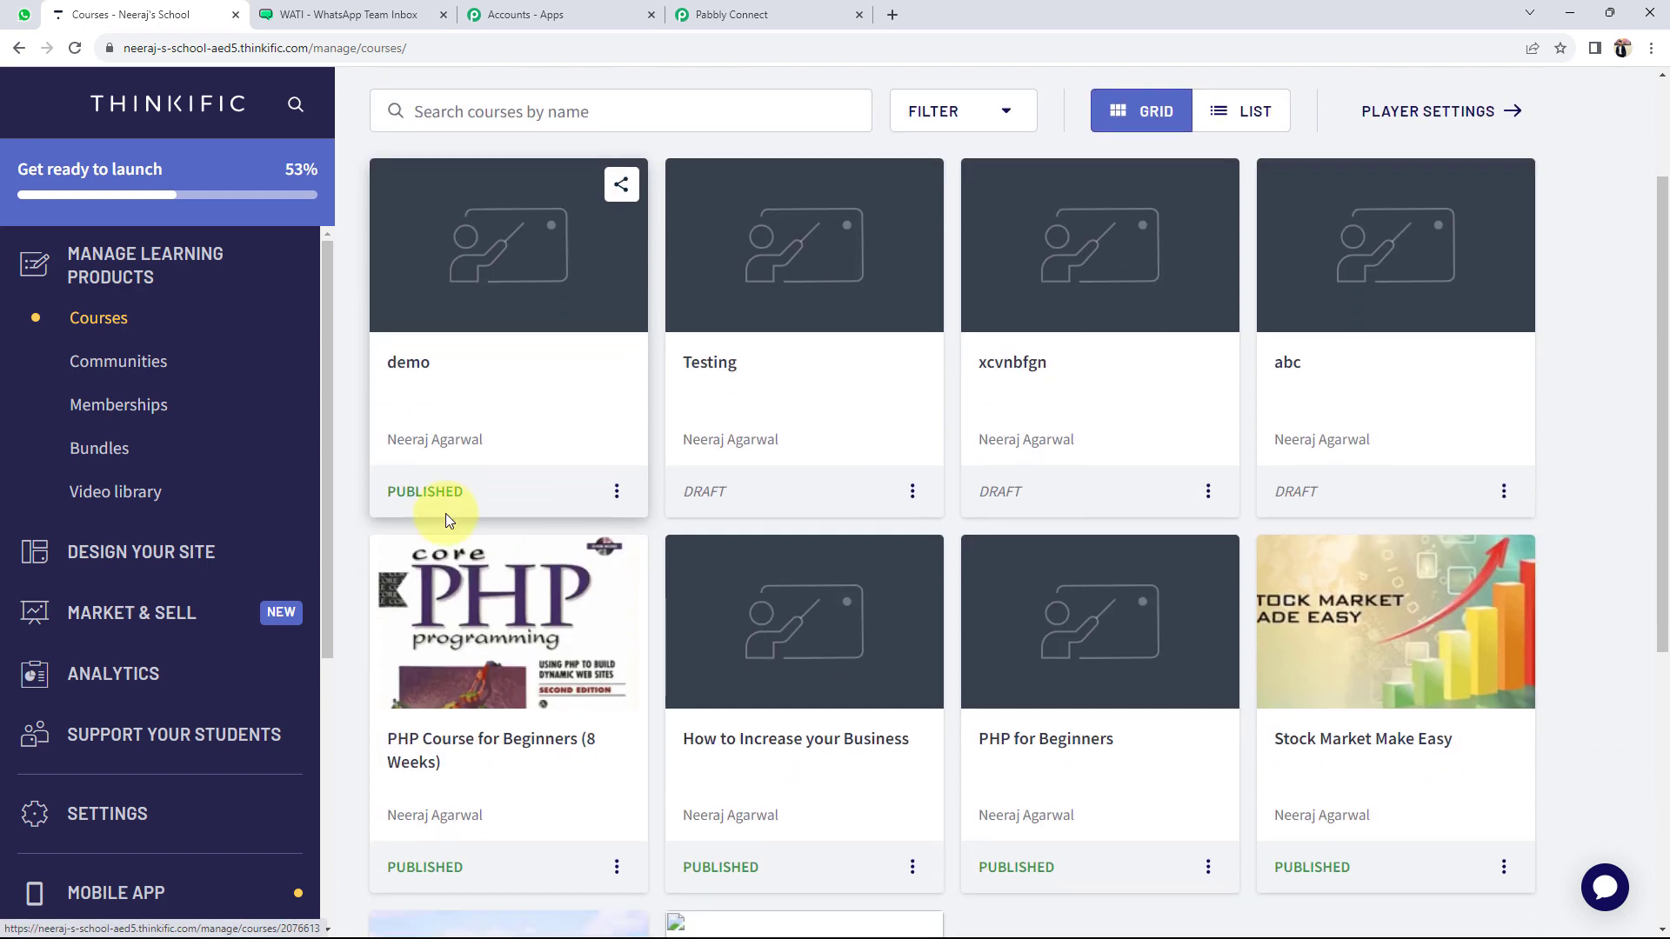
pyautogui.click(517, 624)
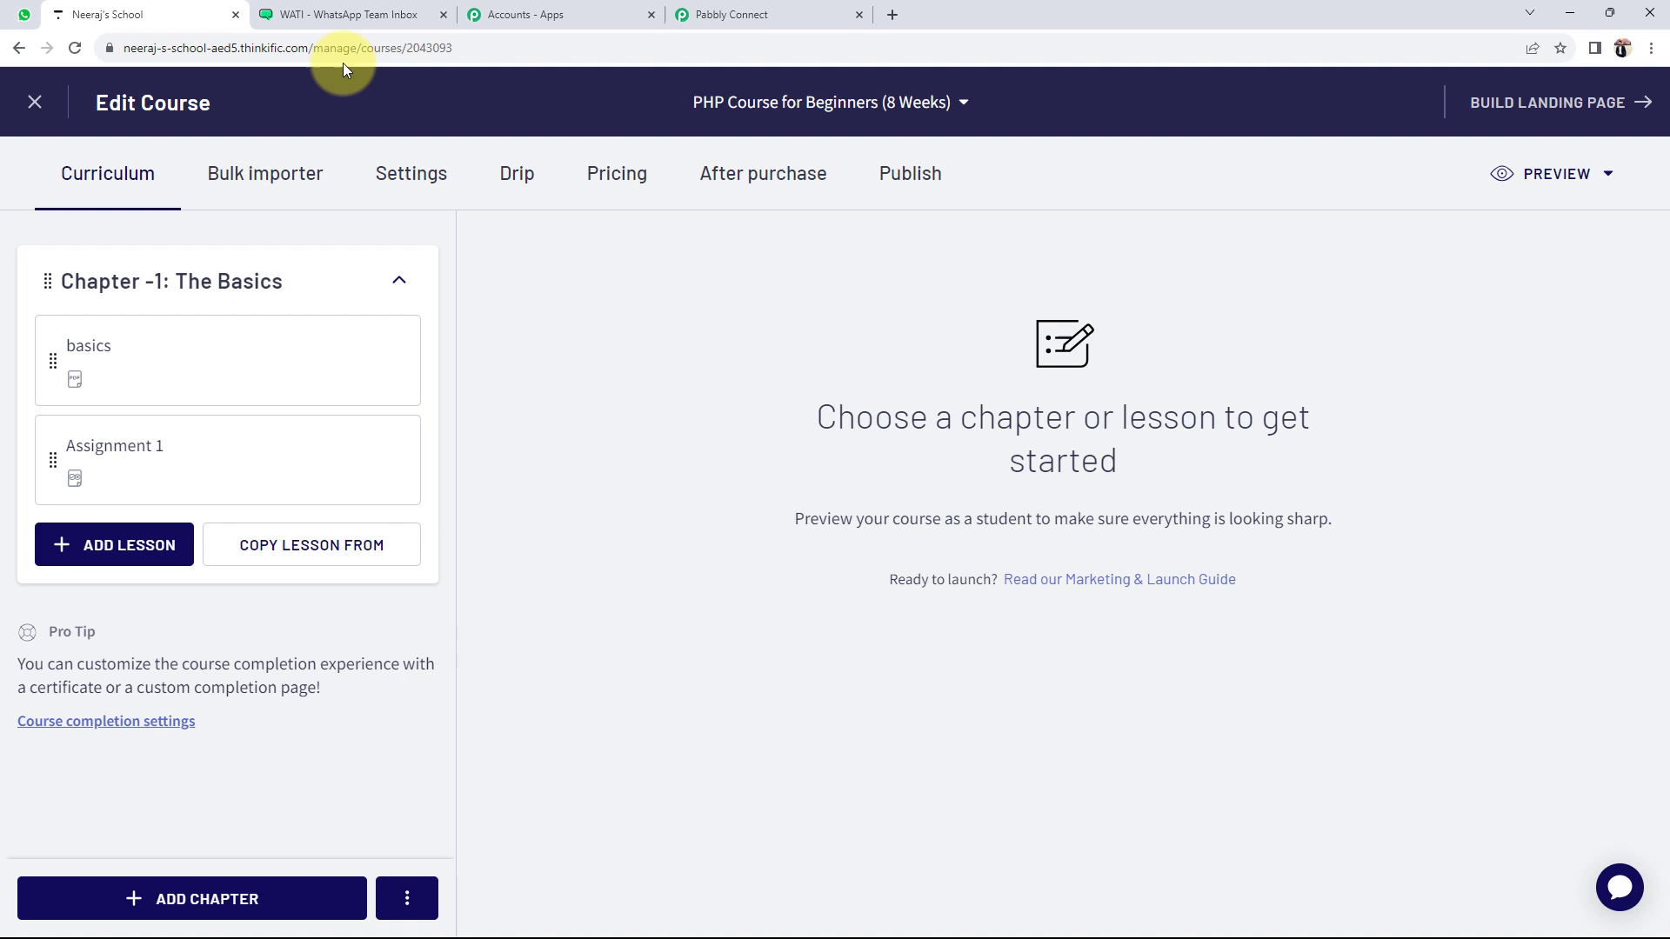
# Copy the school site's base address and open it in a new incognito window.
pyautogui.click(316, 52)
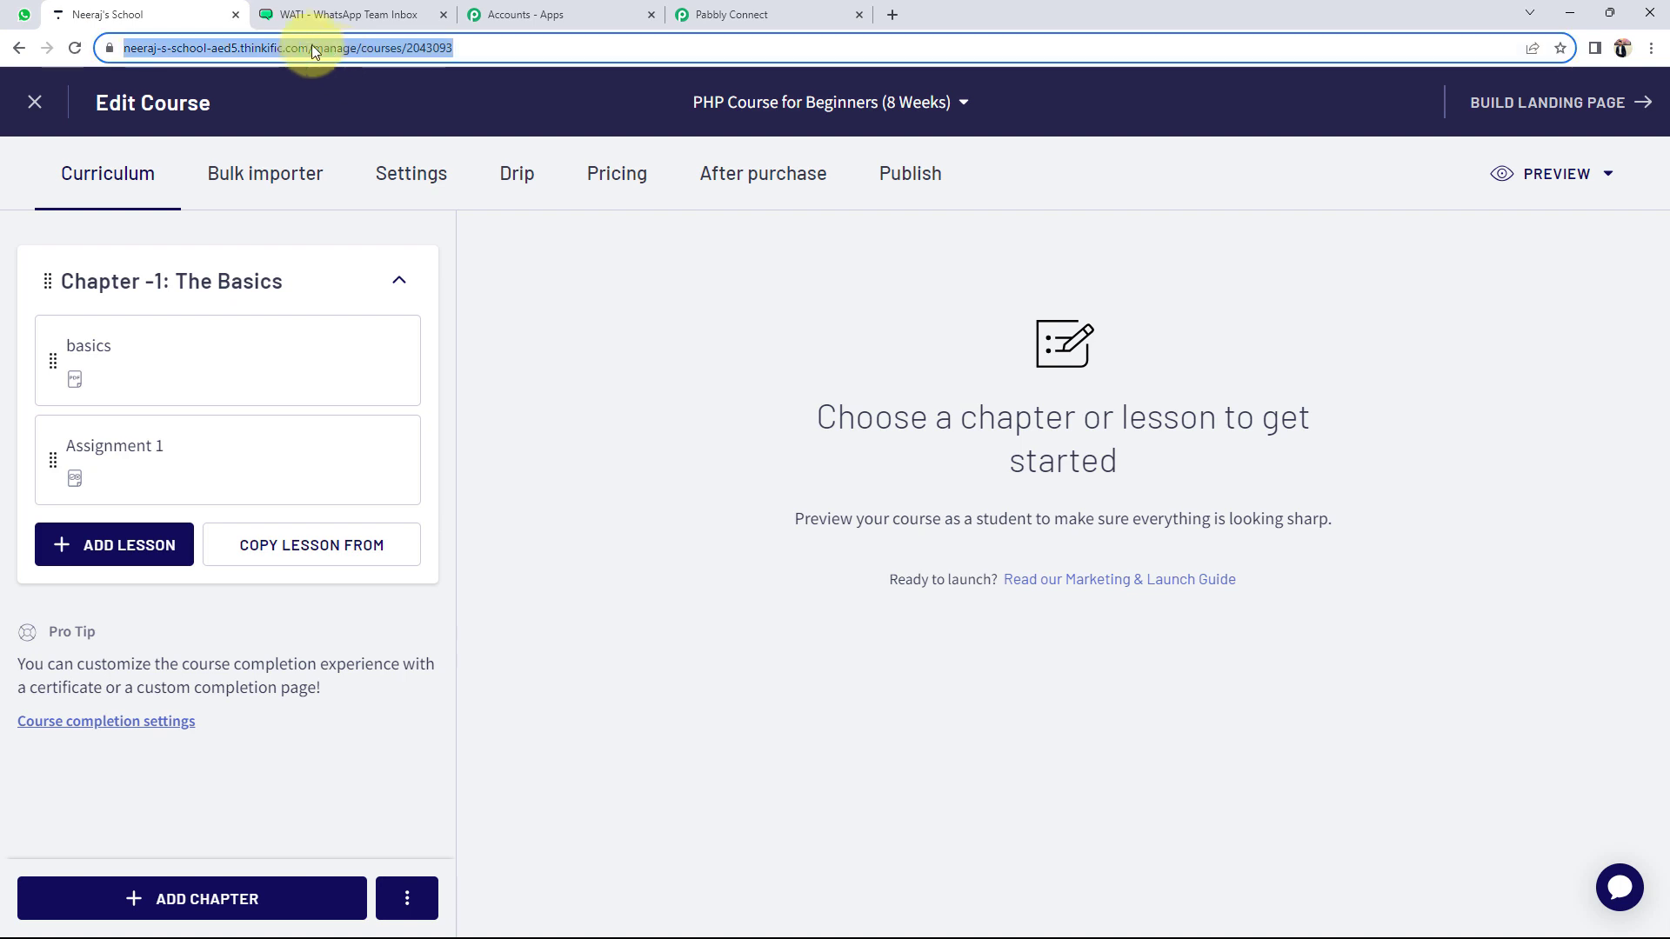
pyautogui.click(306, 52)
pyautogui.moveTo(126, 55); pyautogui.dragTo(338, 57)
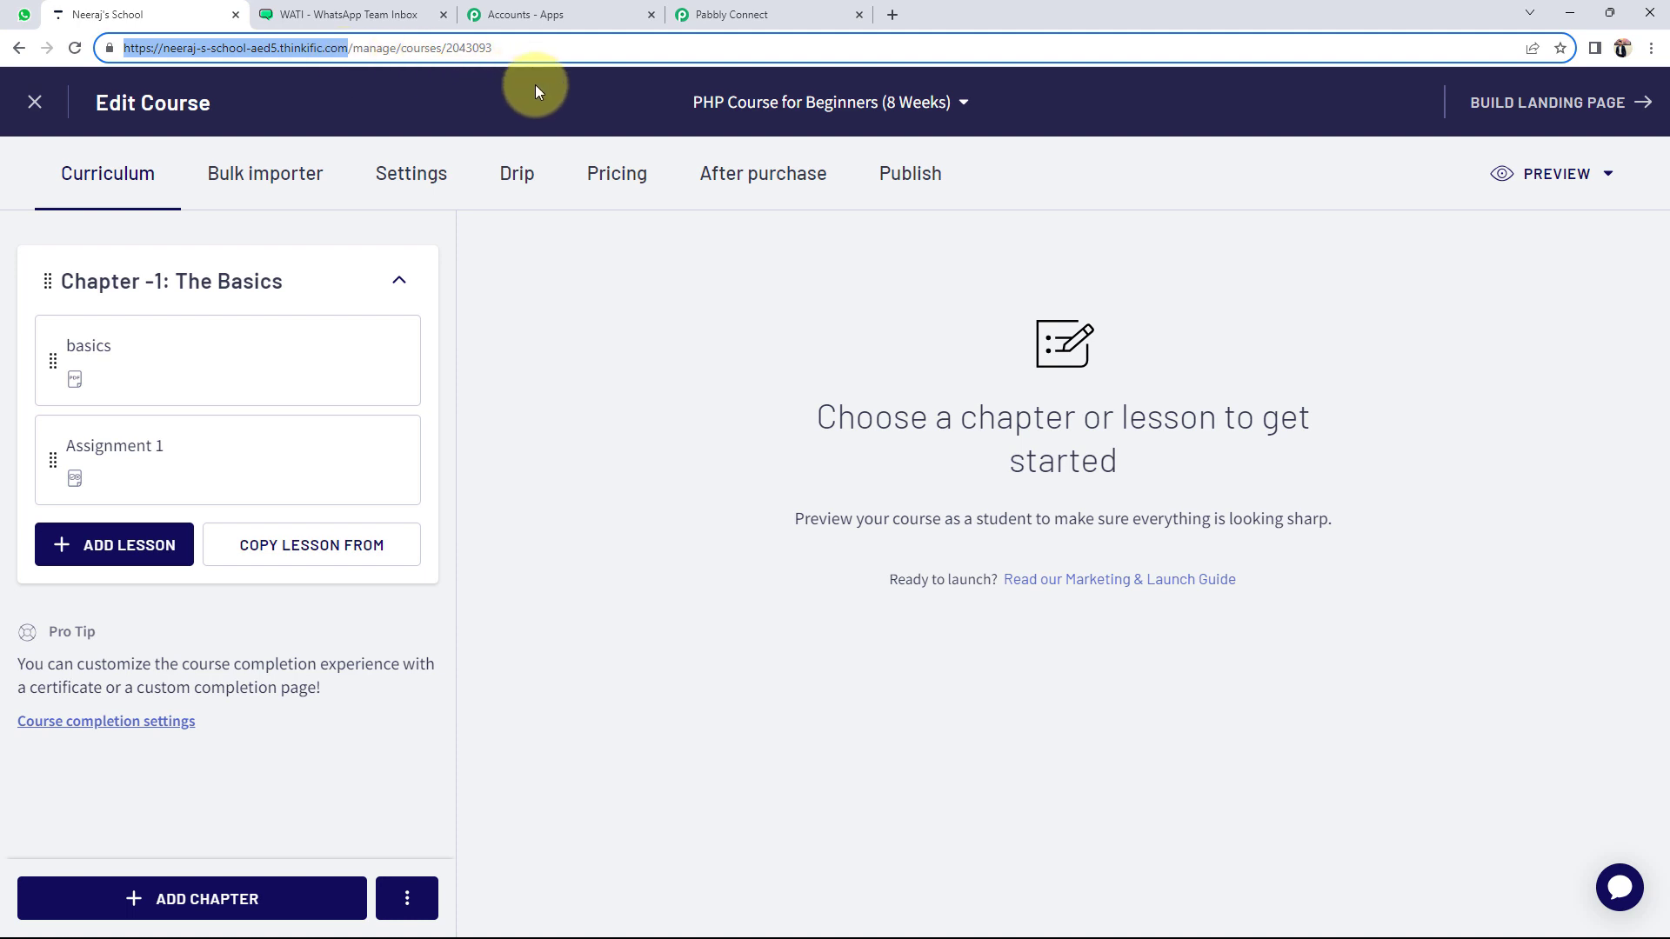
pyautogui.click(1650, 48)
pyautogui.click(1436, 119)
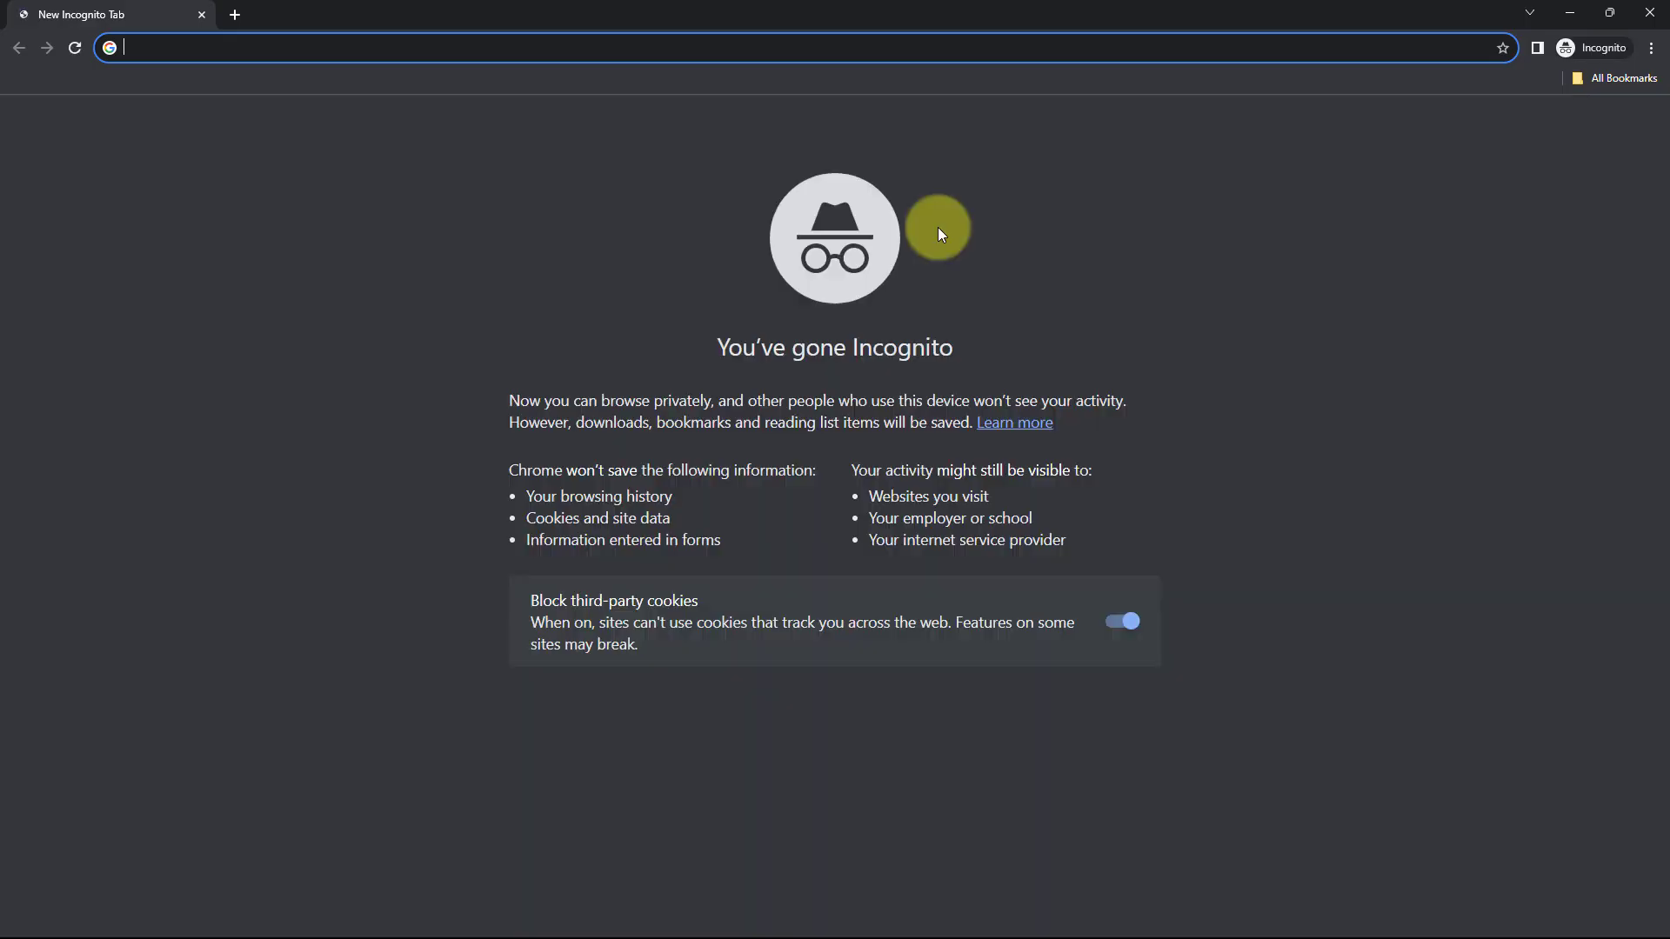
pyautogui.write('https://neeraj-s-school-aed5.thinkific.com/')
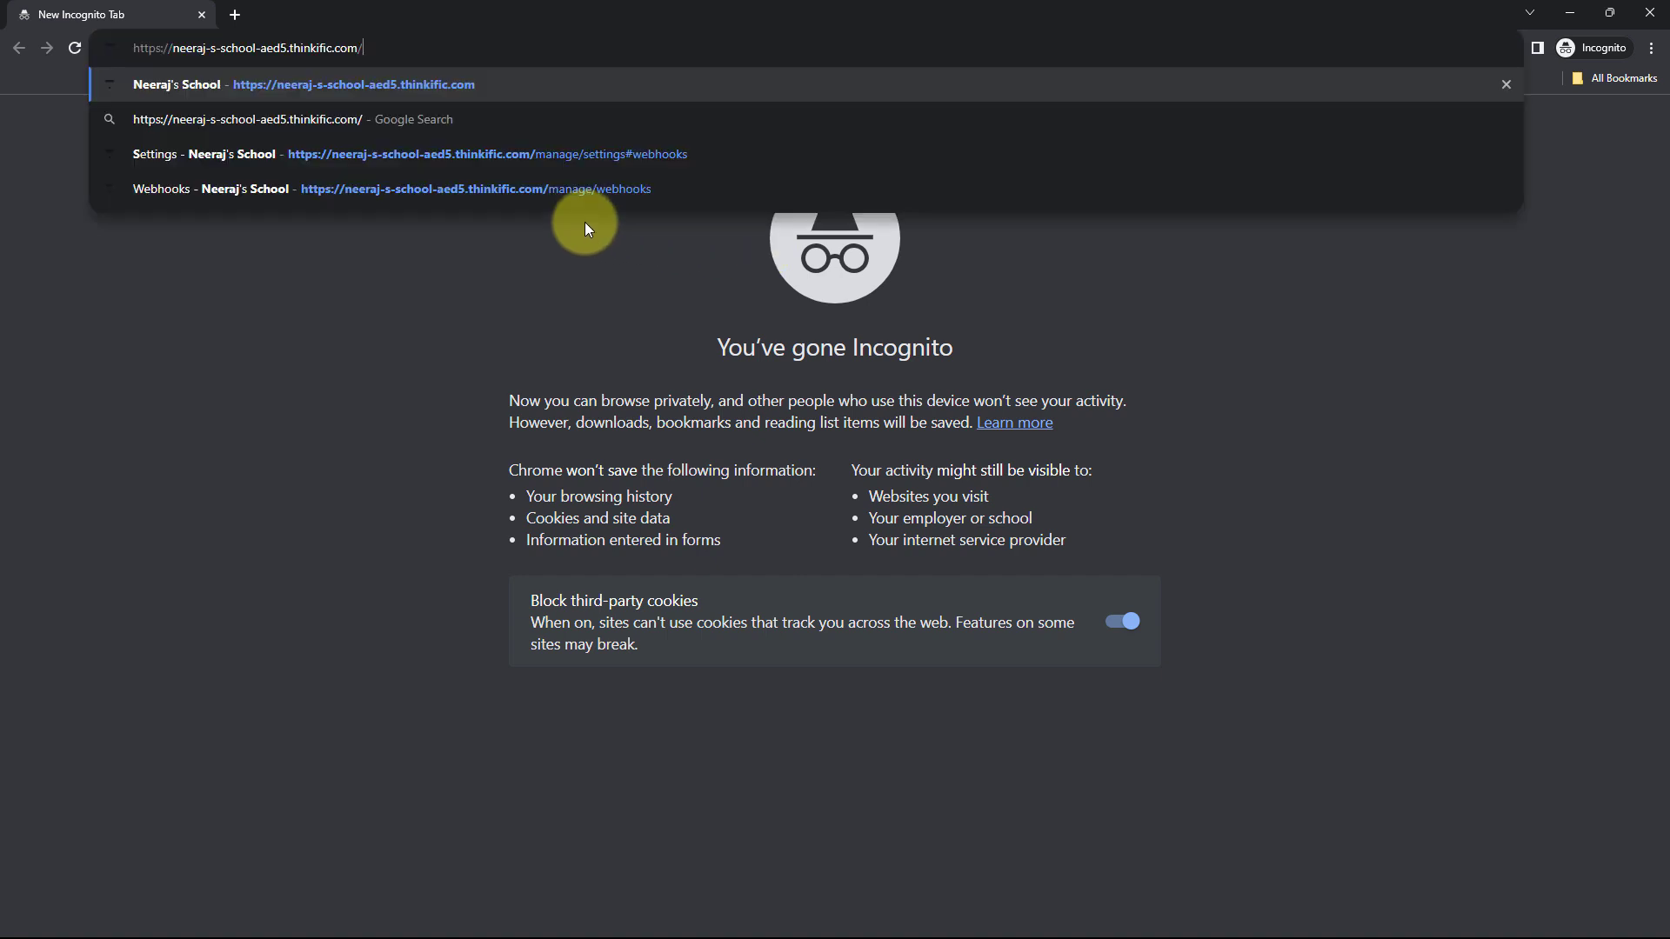
pyautogui.press('Return')
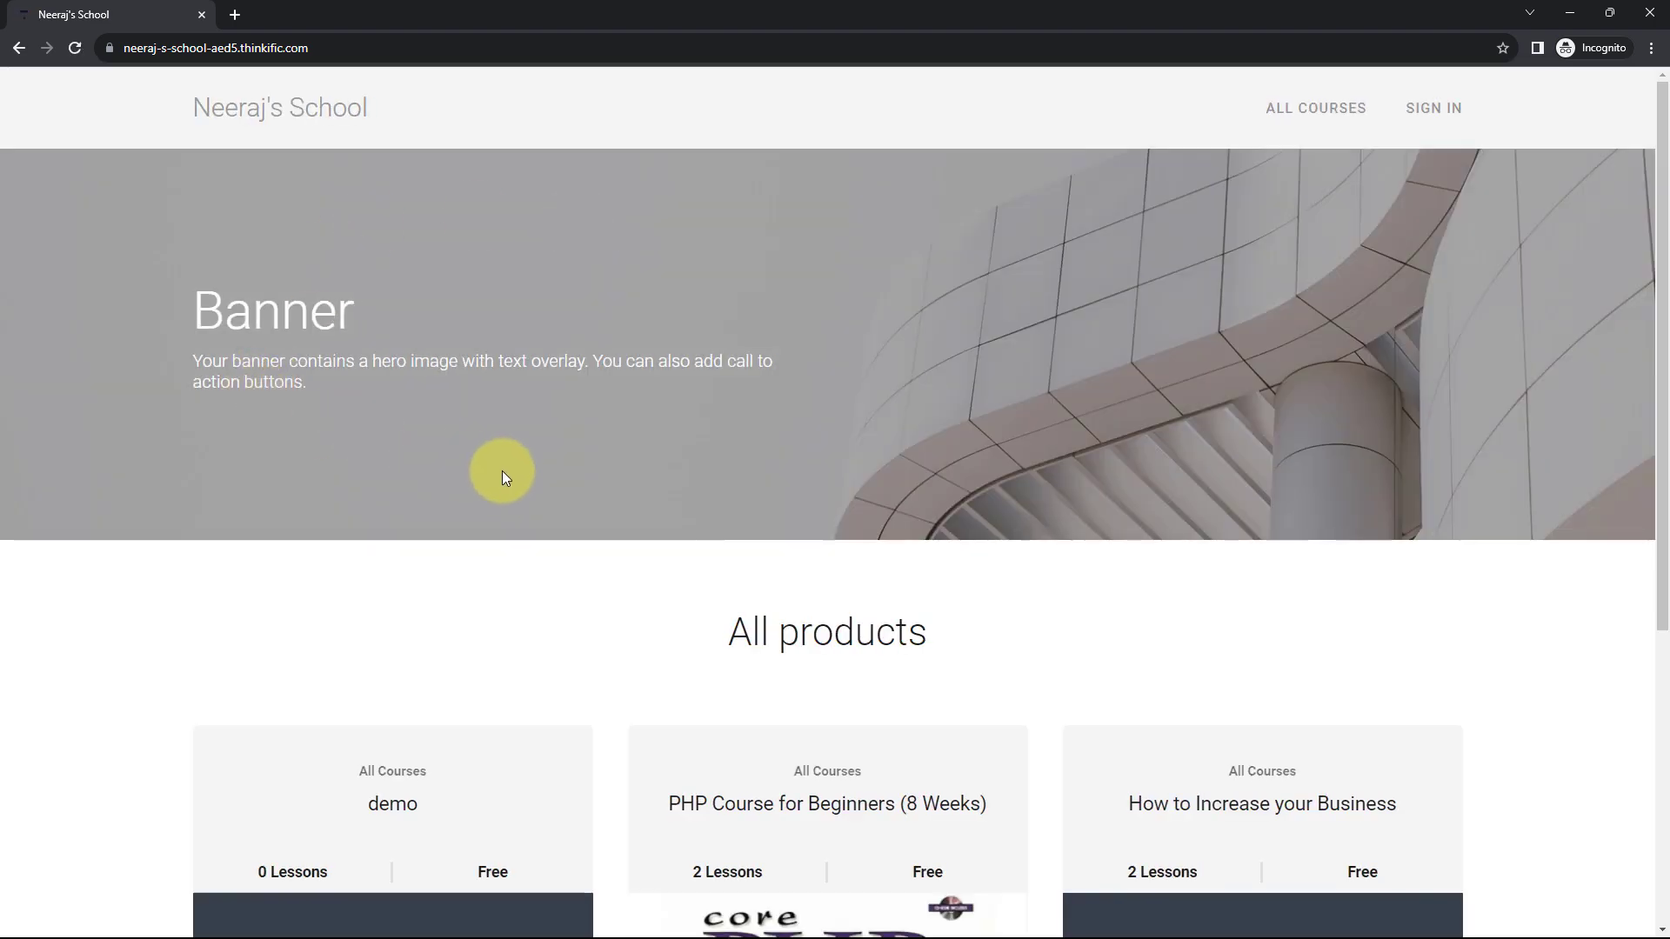
# Choose the PHP Course for Beginners (8 Weeks) and sign up with the student's first name, last name, email, password and phone number.
pyautogui.scroll(-5, 502, 471)
pyautogui.click(827, 494)
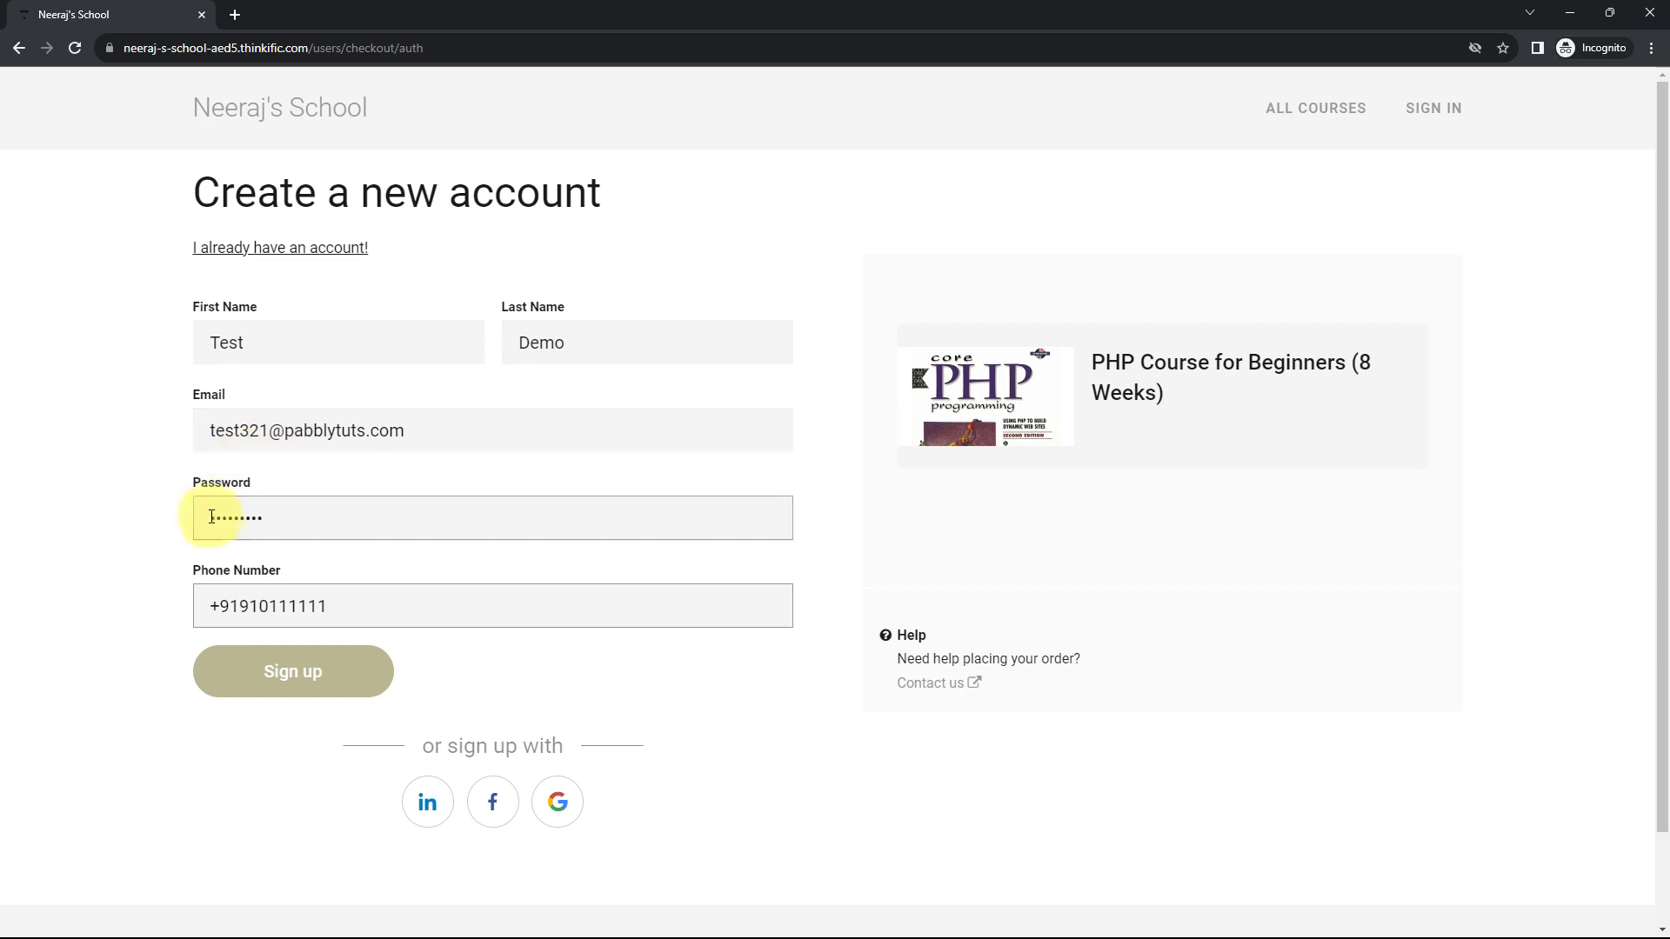
pyautogui.click(253, 679)
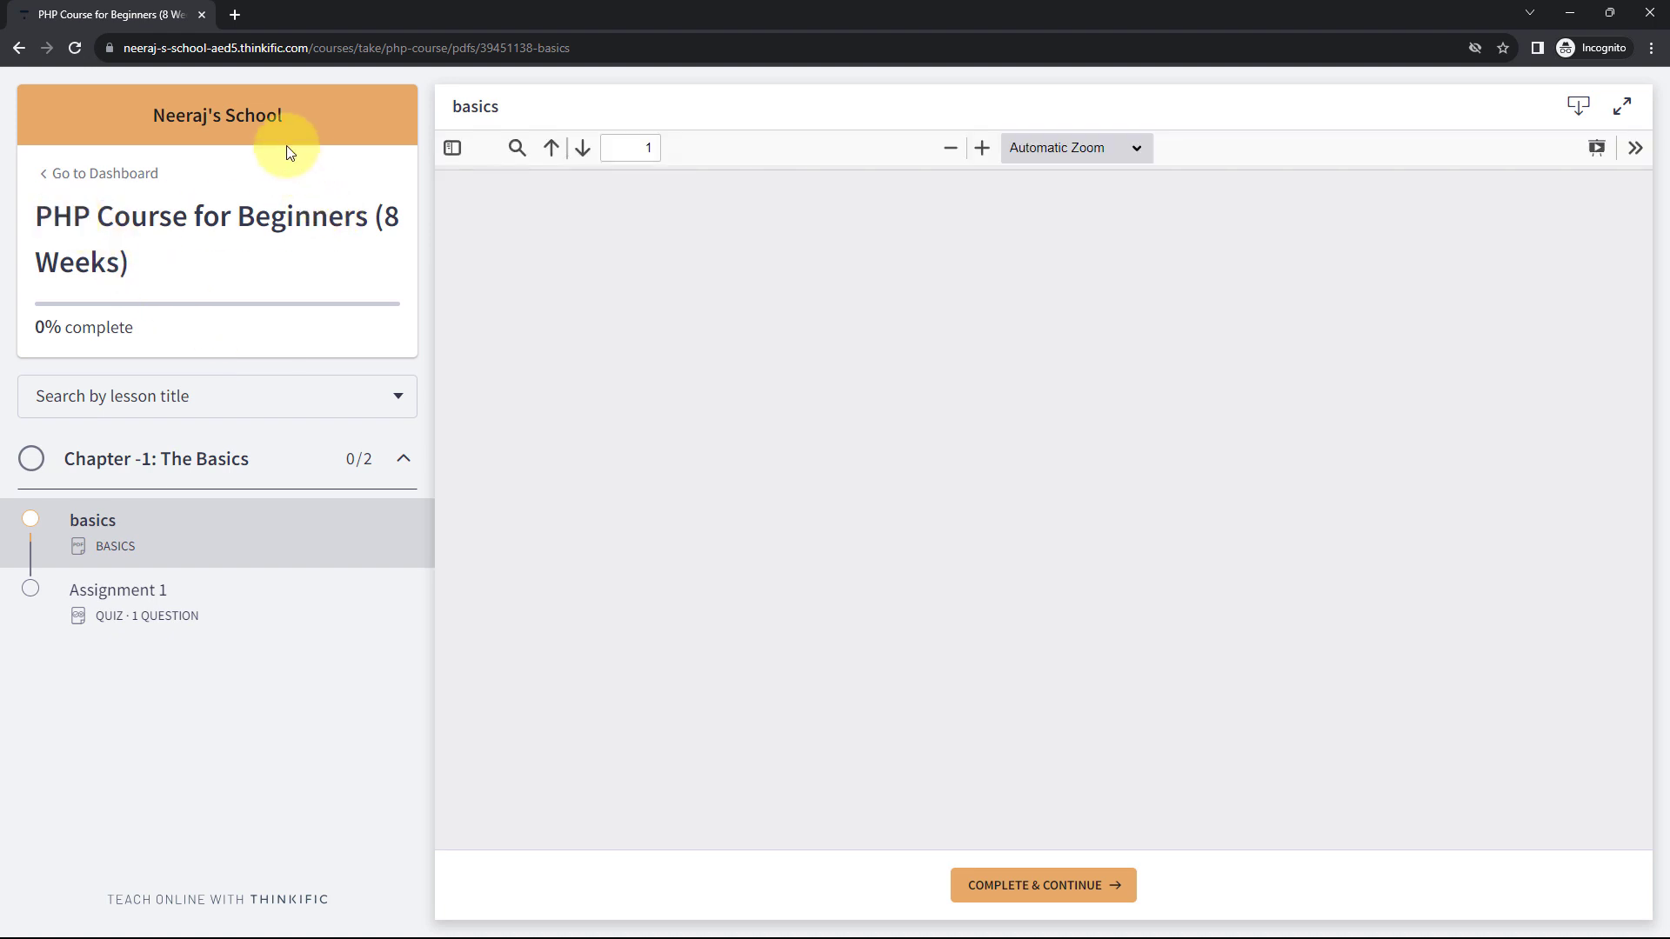
# Complete the Assignment 1 quiz by answering "What is PHP?" with Hypertext Preprocessor and proceed to the score page.
pyautogui.click(120, 591)
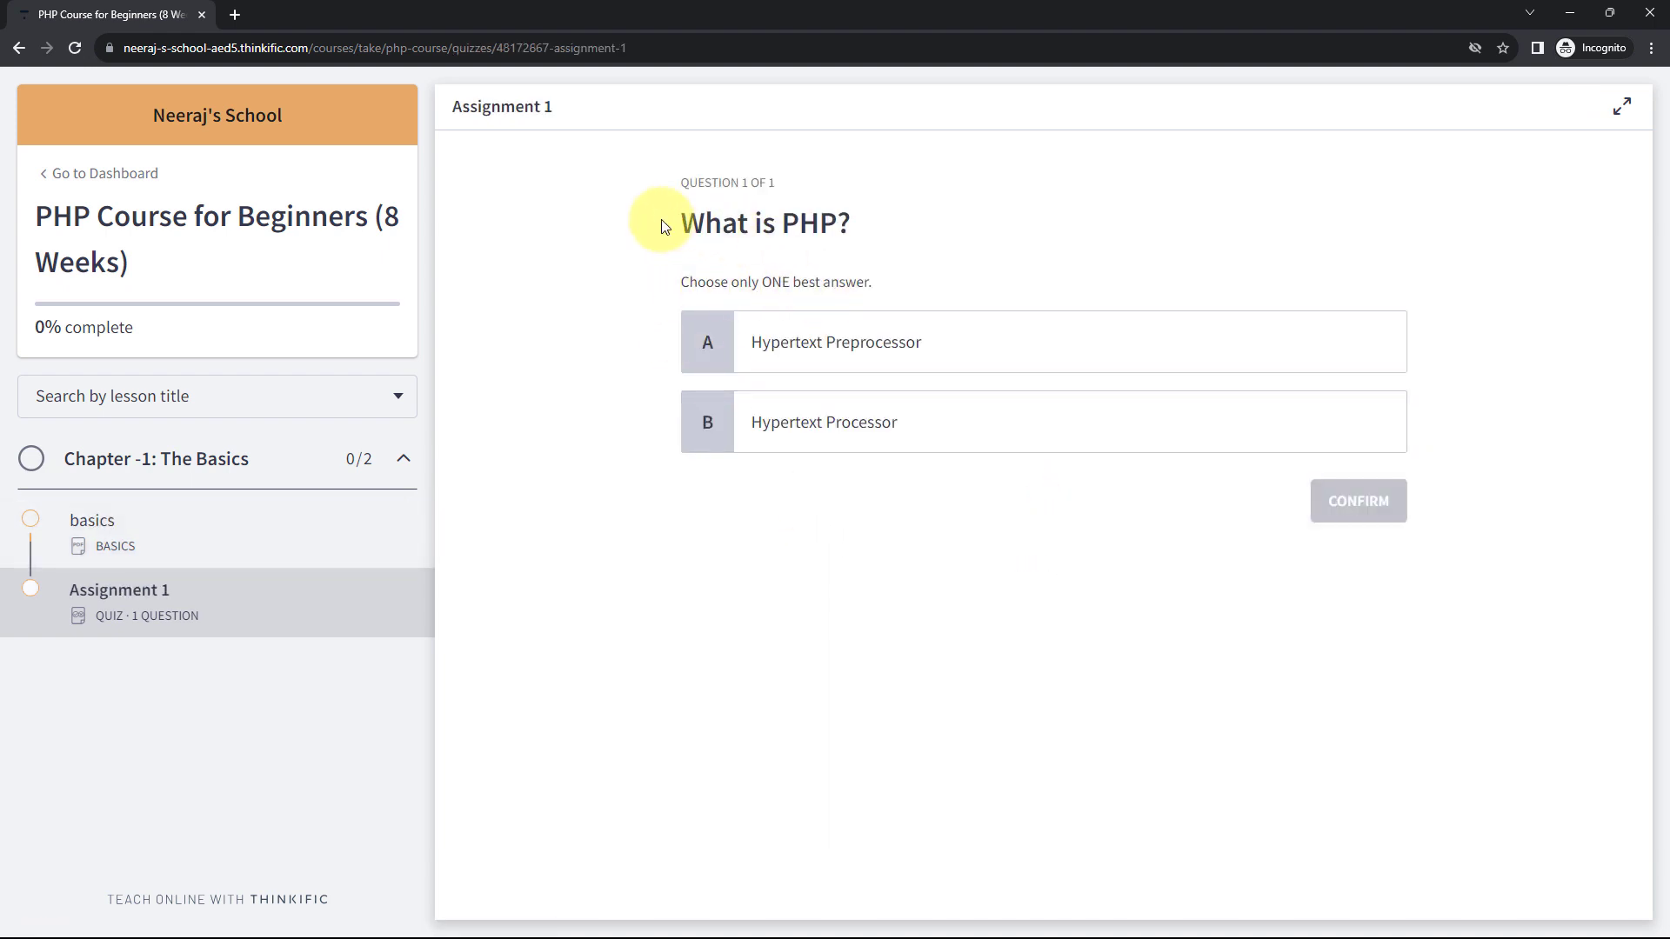
pyautogui.click(774, 350)
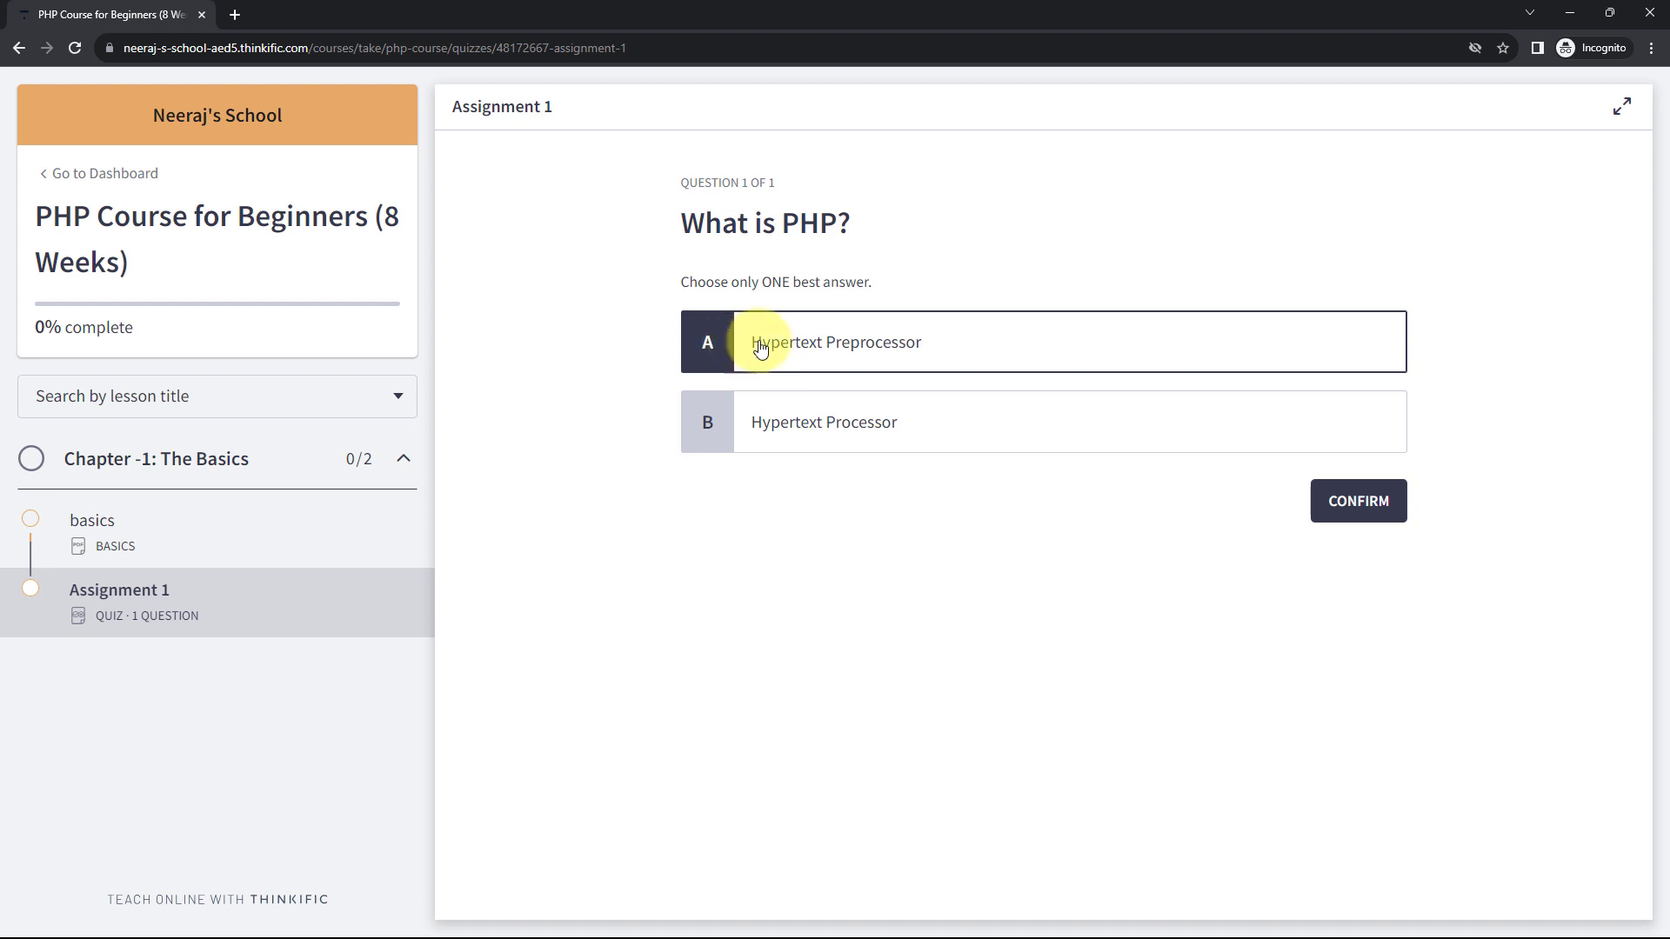
pyautogui.click(1350, 504)
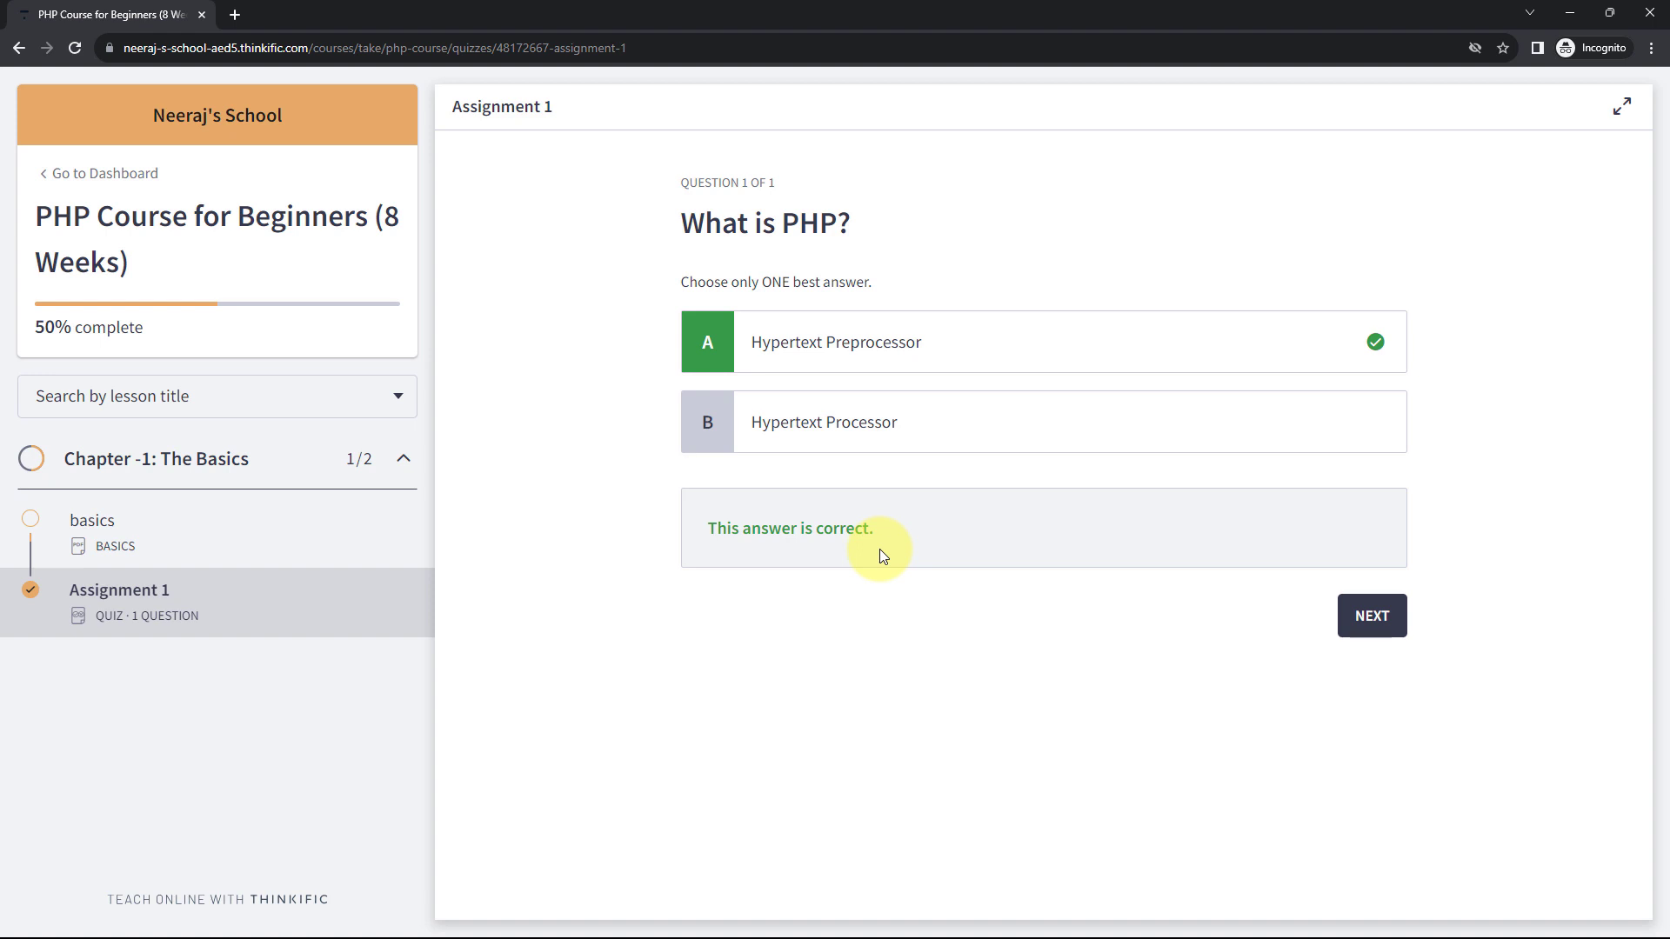
pyautogui.click(1374, 622)
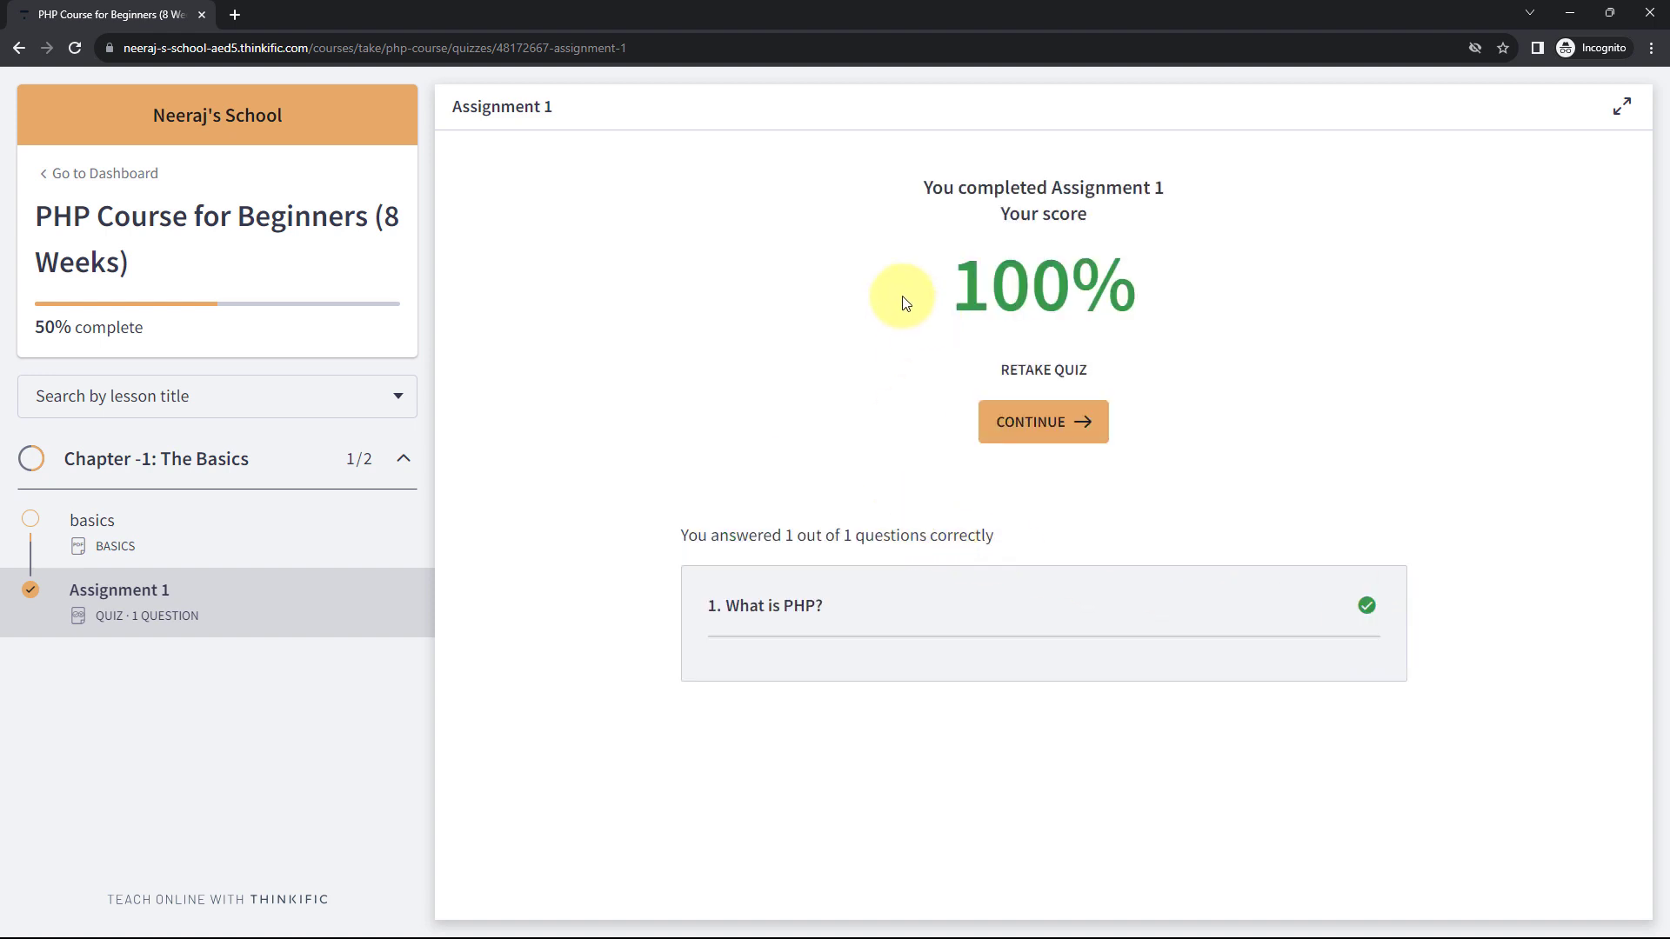
pyautogui.moveTo(938, 189); pyautogui.dragTo(1099, 212)
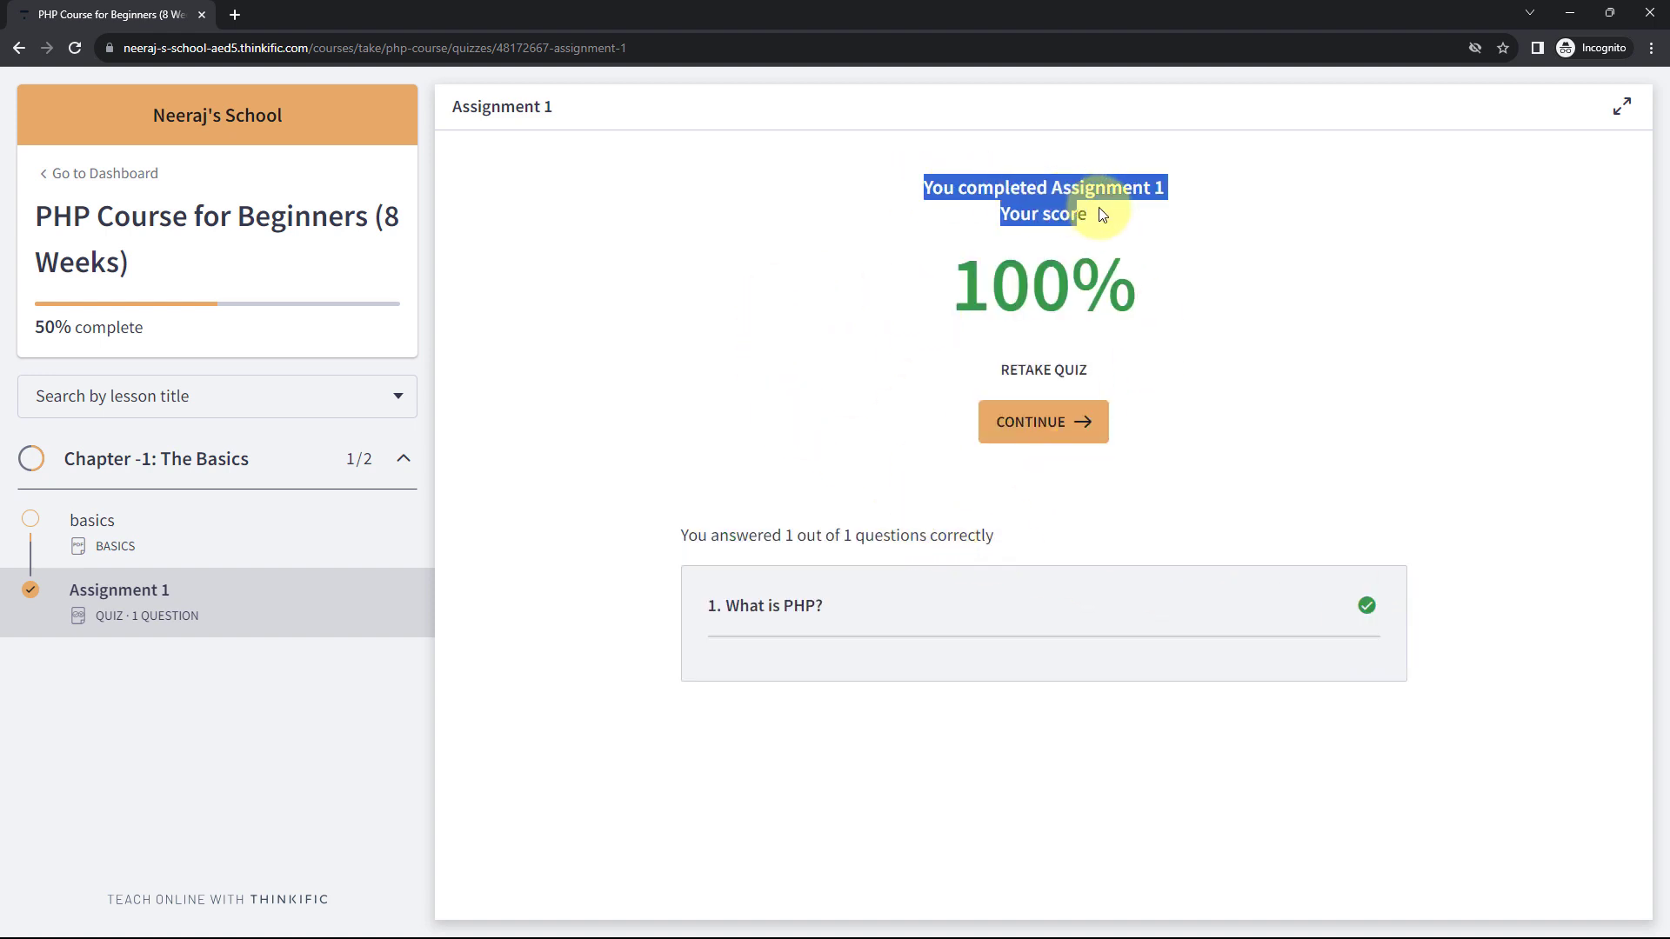
# Check the score shown for the completed Assignment 1 quiz.
pyautogui.click(955, 276)
pyautogui.moveTo(954, 283); pyautogui.dragTo(1229, 291)
pyautogui.click(1230, 291)
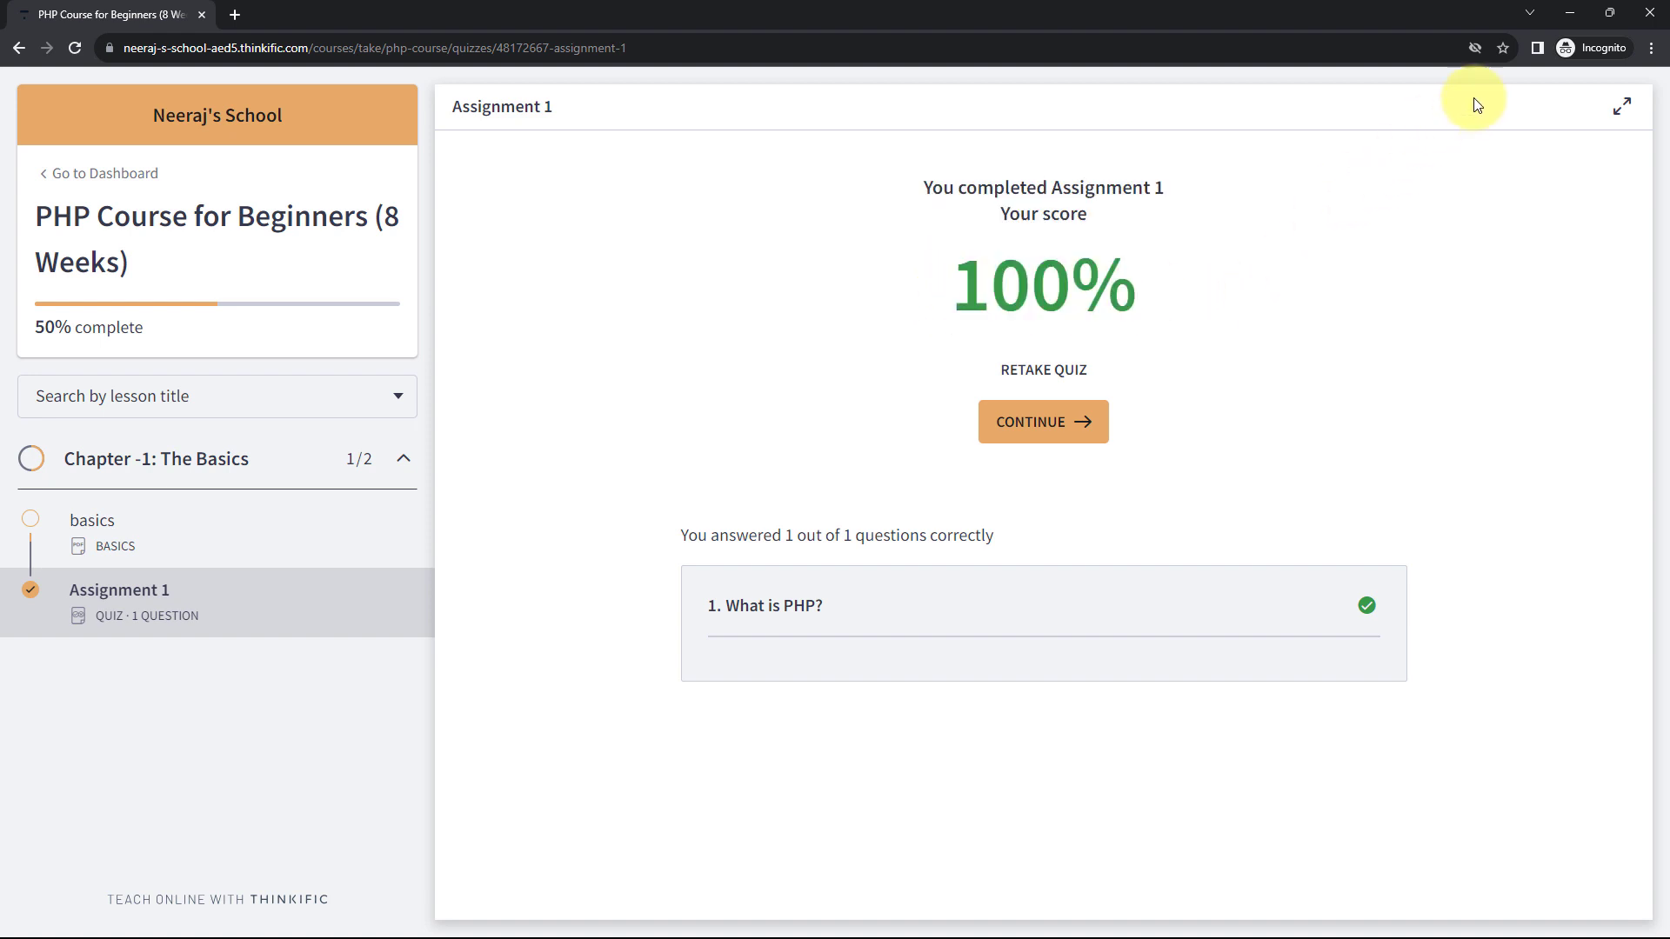
# Switch to the Pabbly Connect workflow and examine the captured quiz response, including the student's name and email, quiz details and grade.
pyautogui.click(1564, 11)
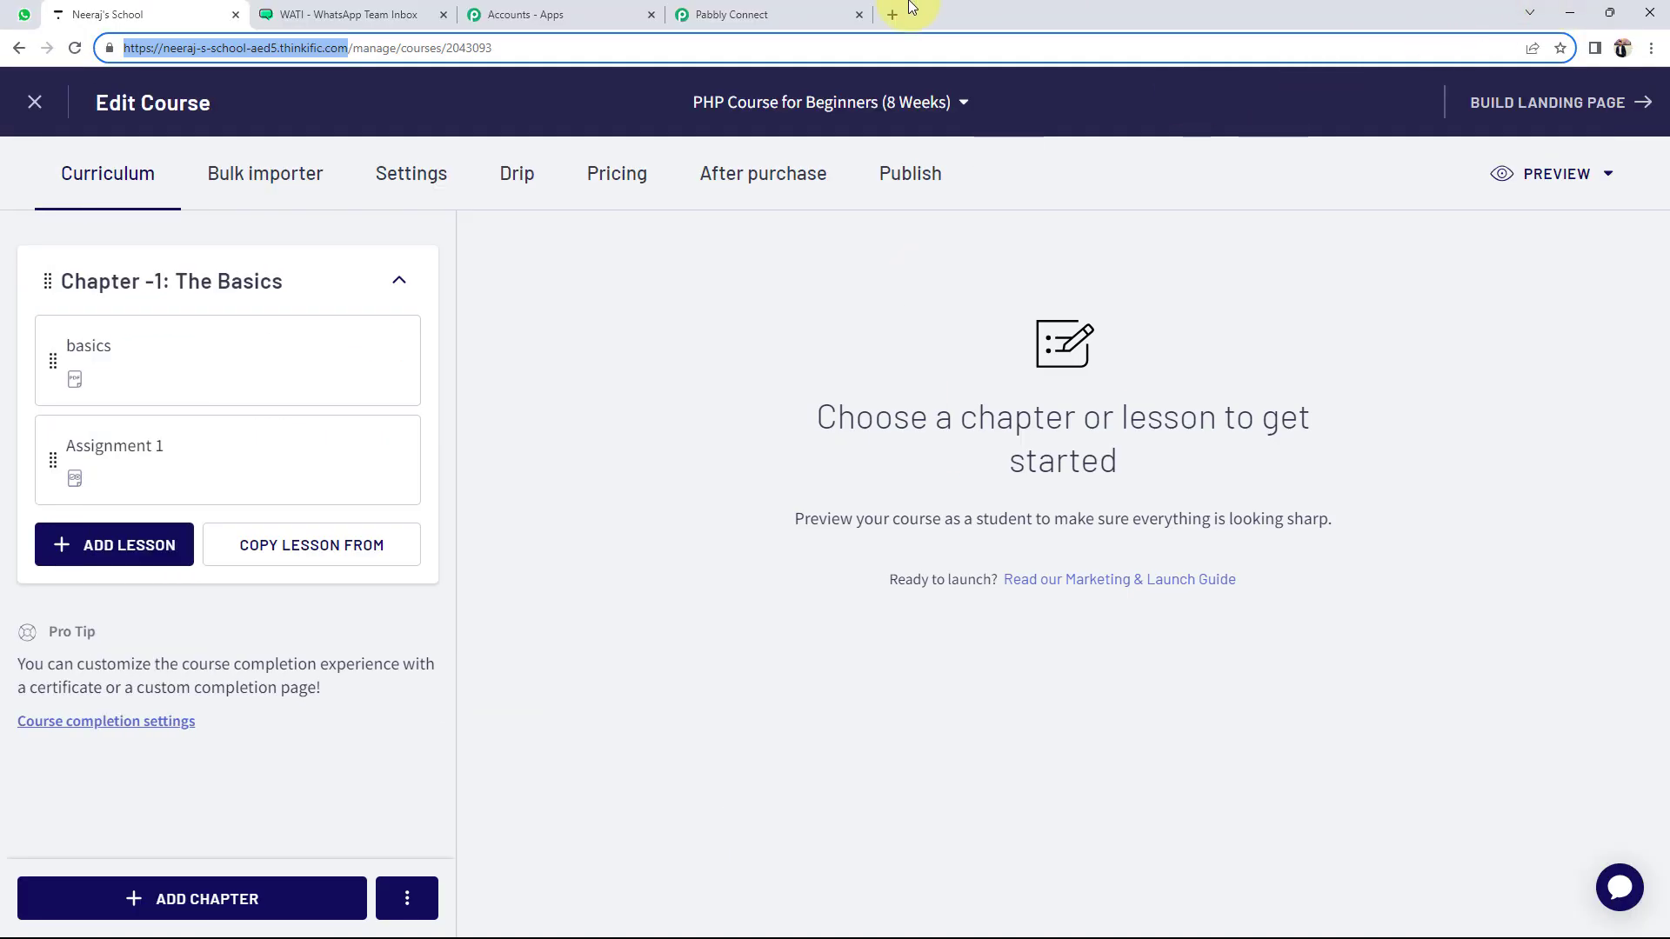
pyautogui.click(766, 14)
pyautogui.scroll(-2, 327, 569)
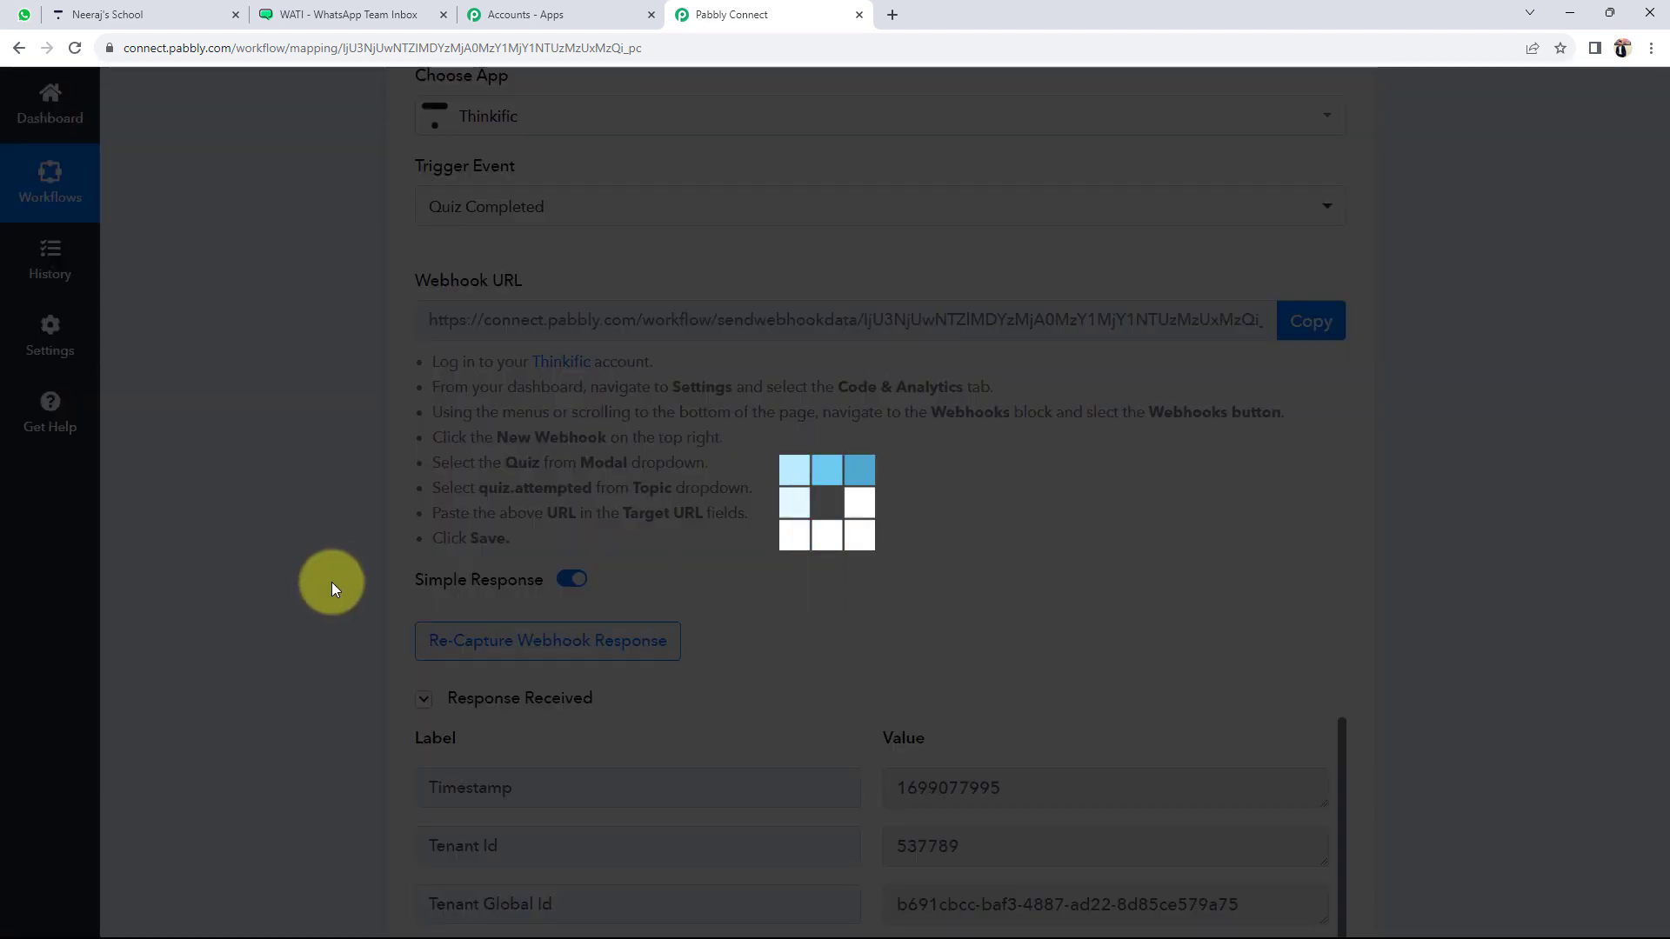
pyautogui.scroll(-2, 238, 571)
pyautogui.scroll(-2, 242, 550)
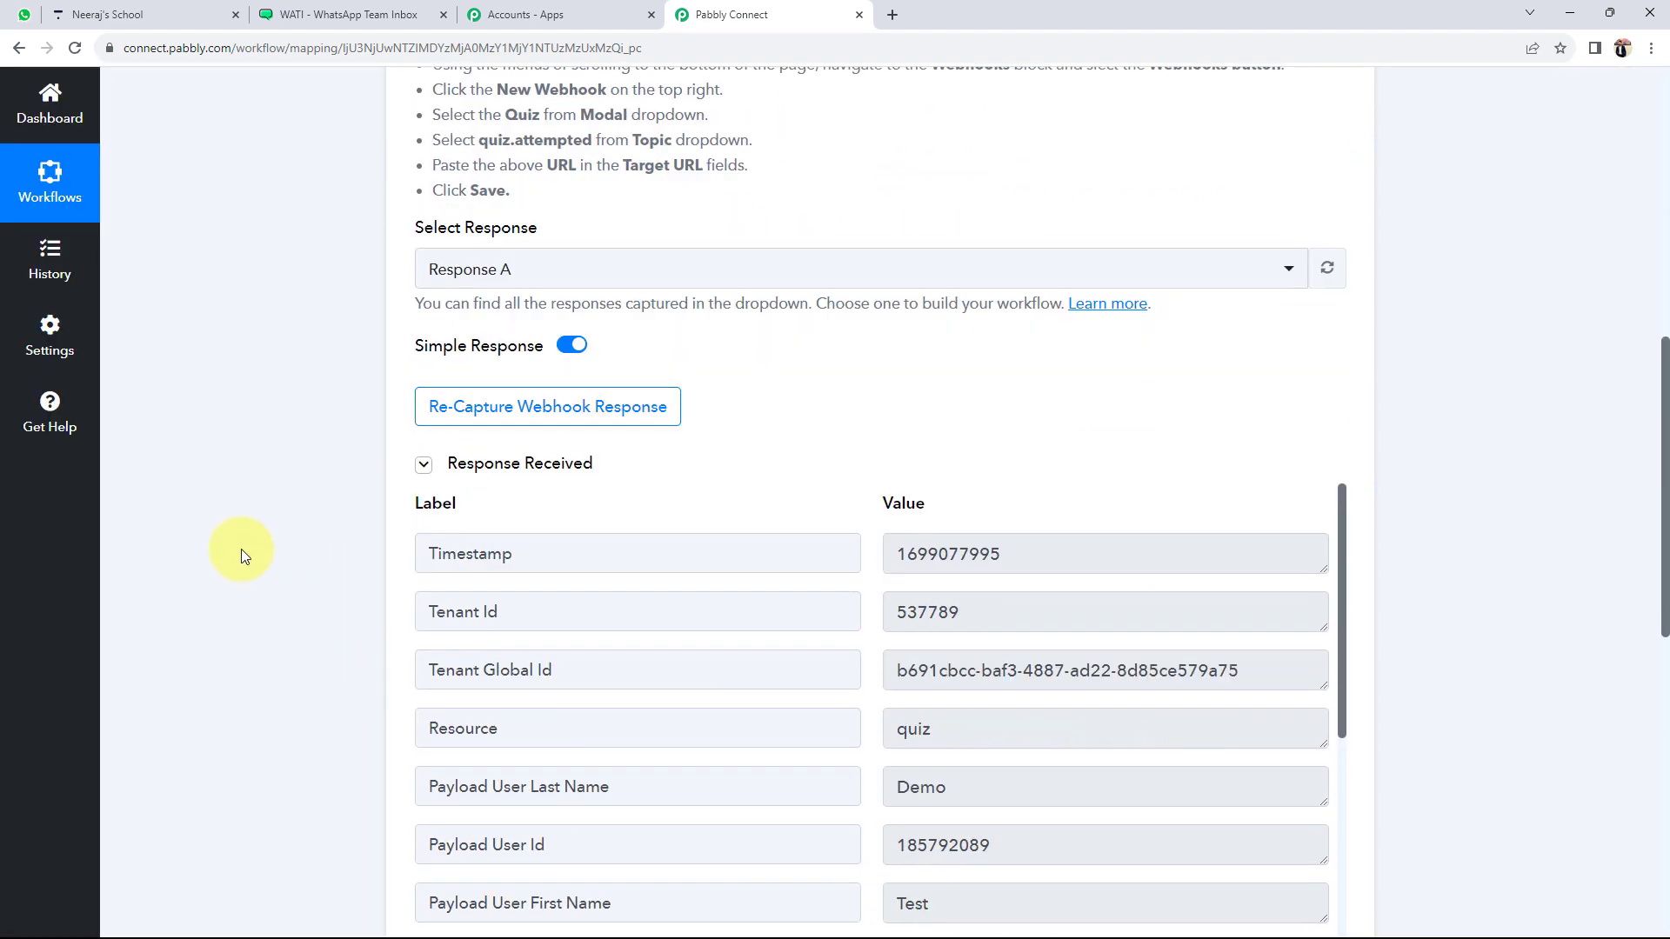
pyautogui.scroll(-3, 242, 550)
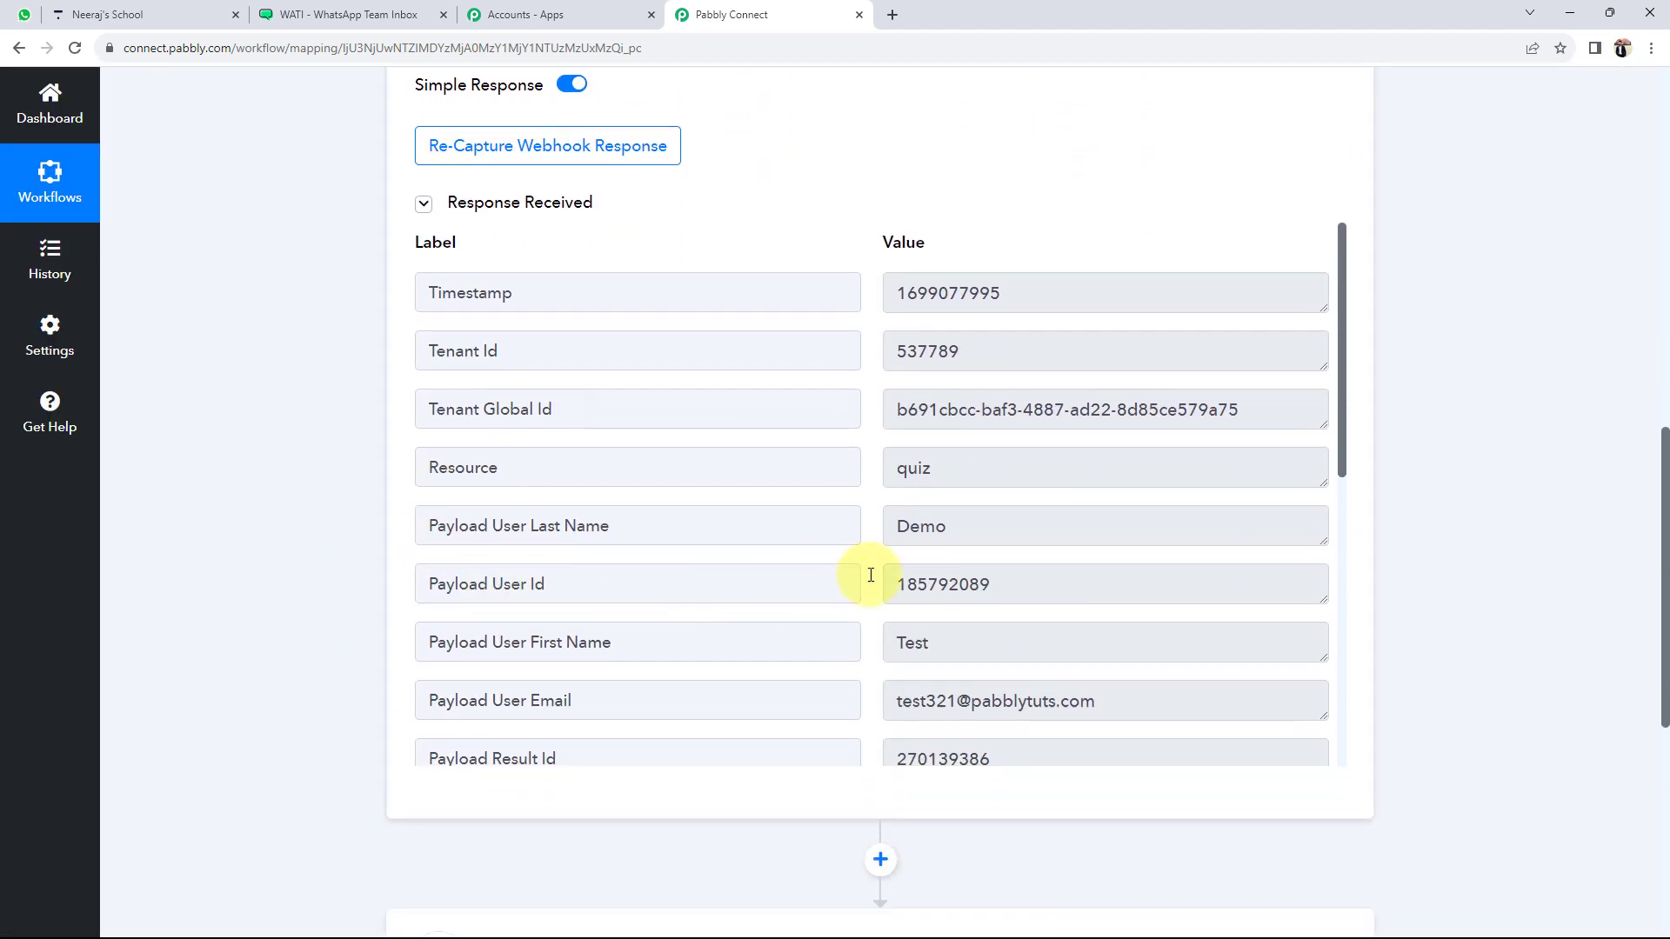
pyautogui.doubleClick(988, 525)
pyautogui.click(991, 648)
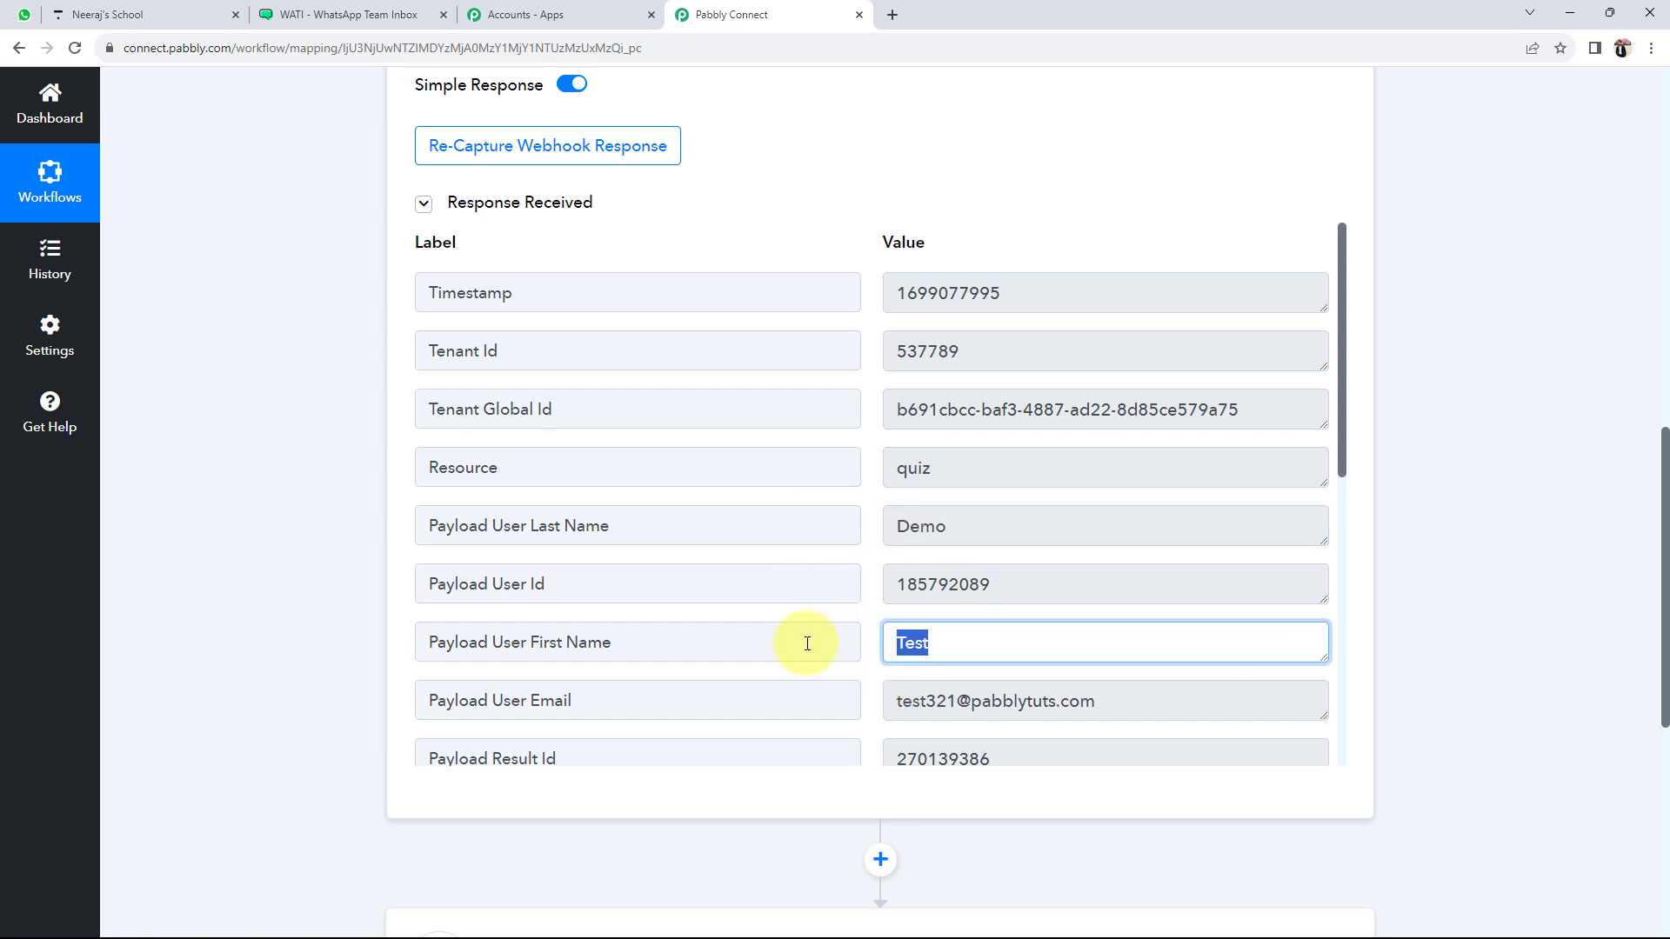
pyautogui.click(1124, 703)
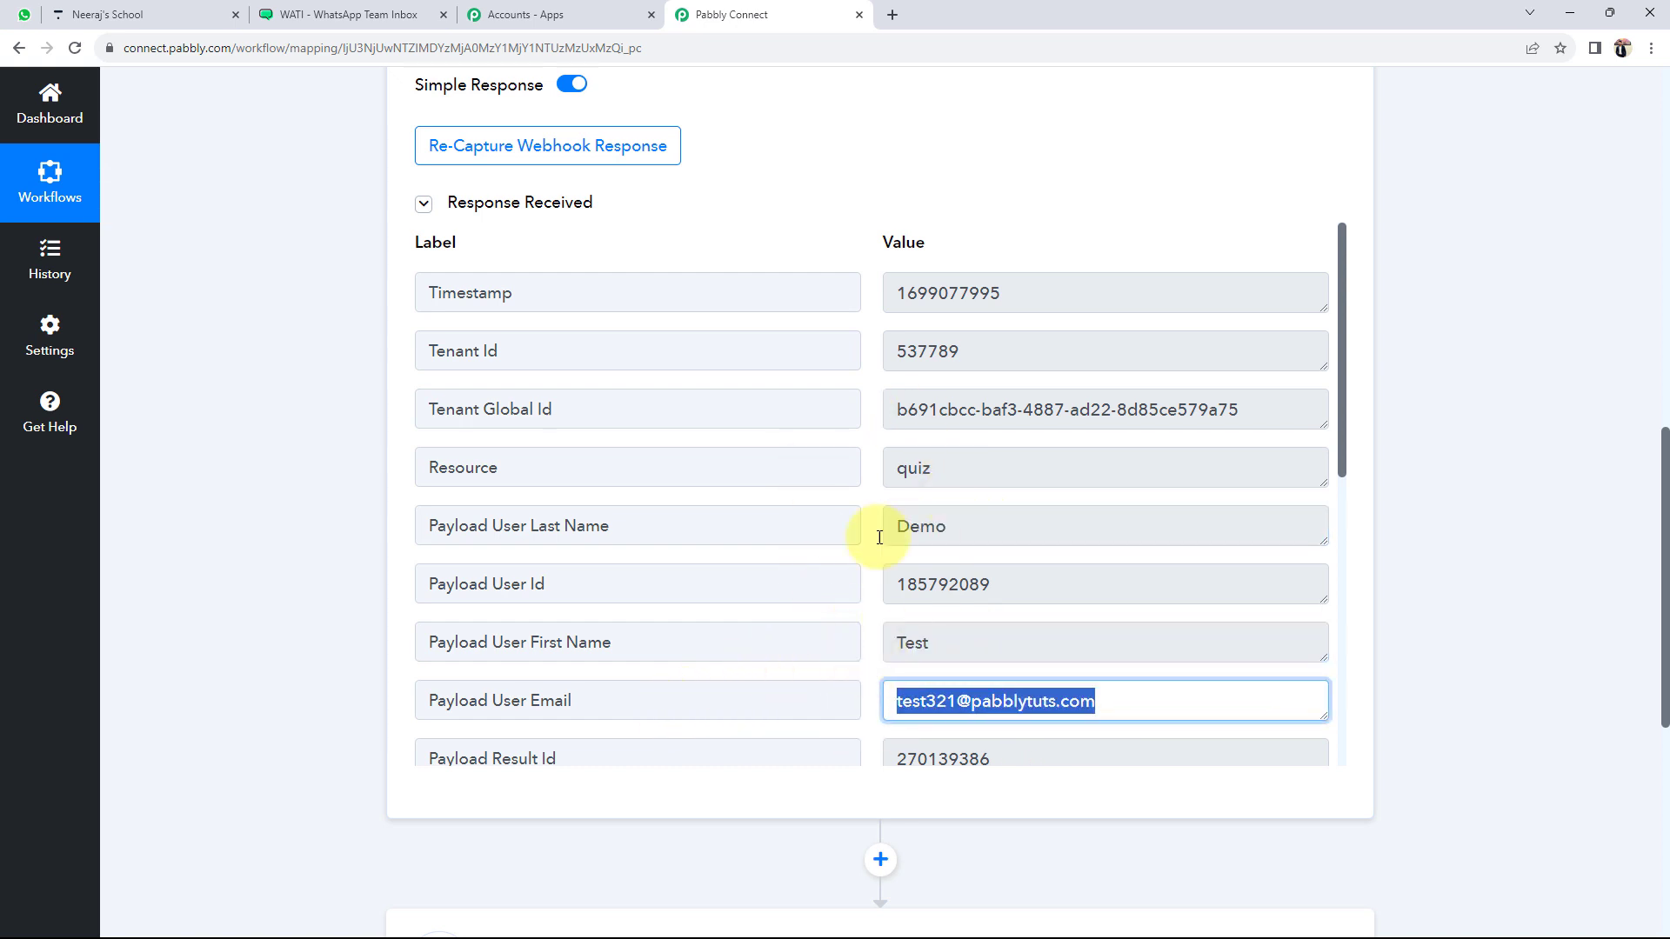
pyautogui.scroll(-7, 930, 501)
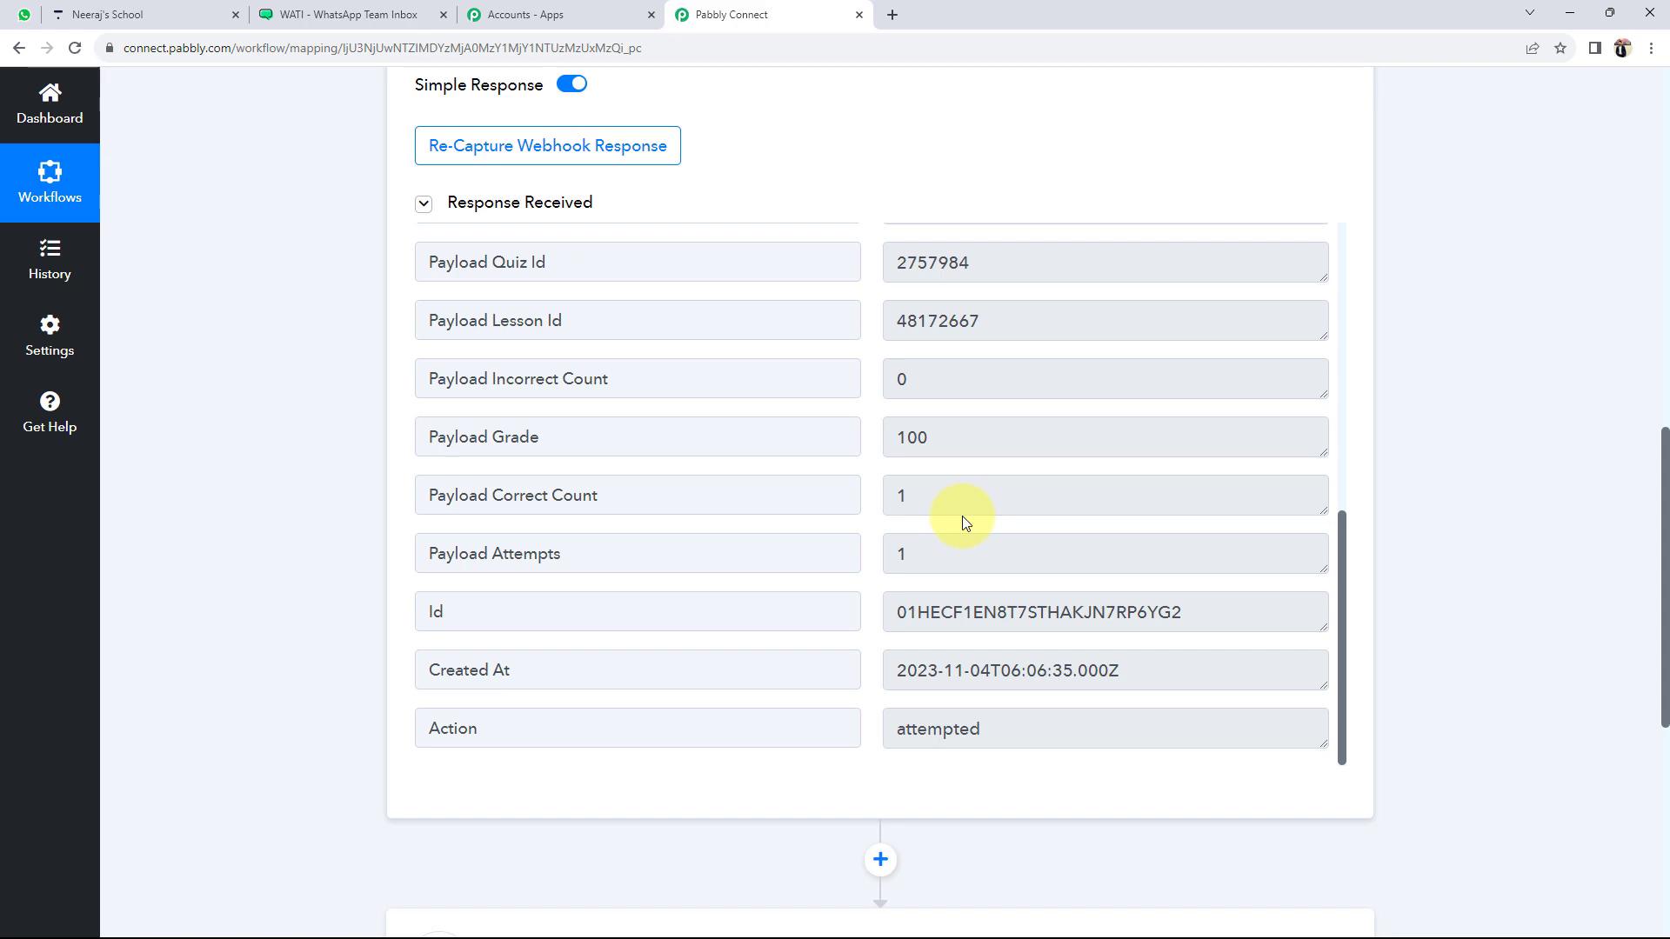
pyautogui.scroll(-1, 907, 582)
pyautogui.scroll(7, 977, 469)
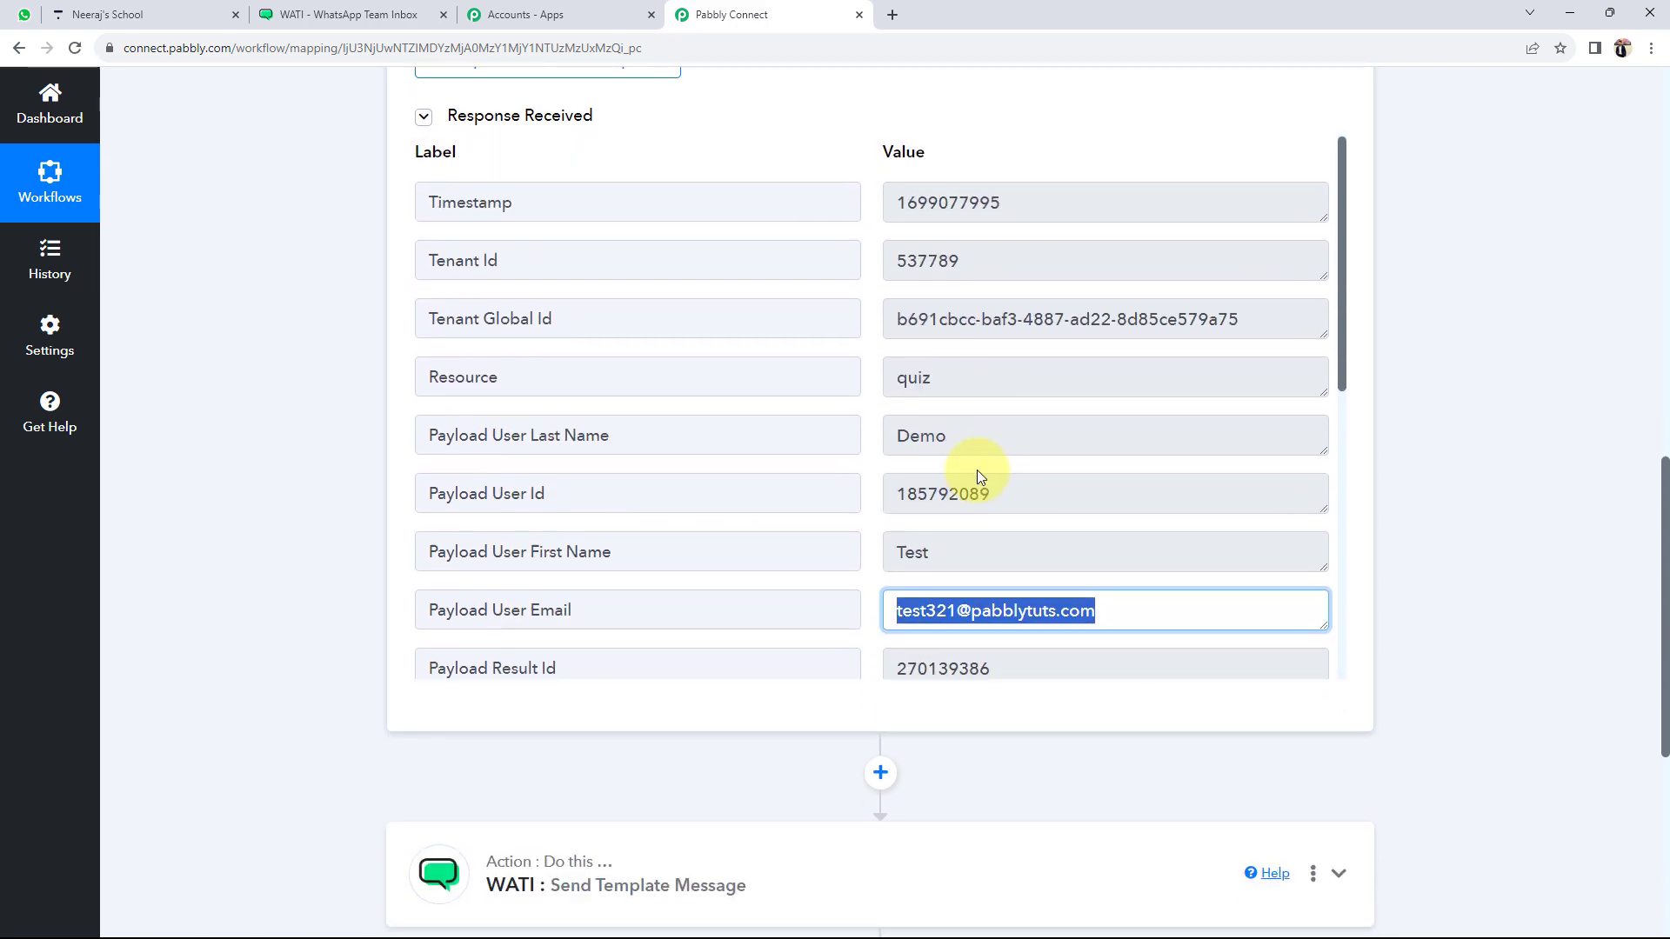
pyautogui.scroll(13, 330, 425)
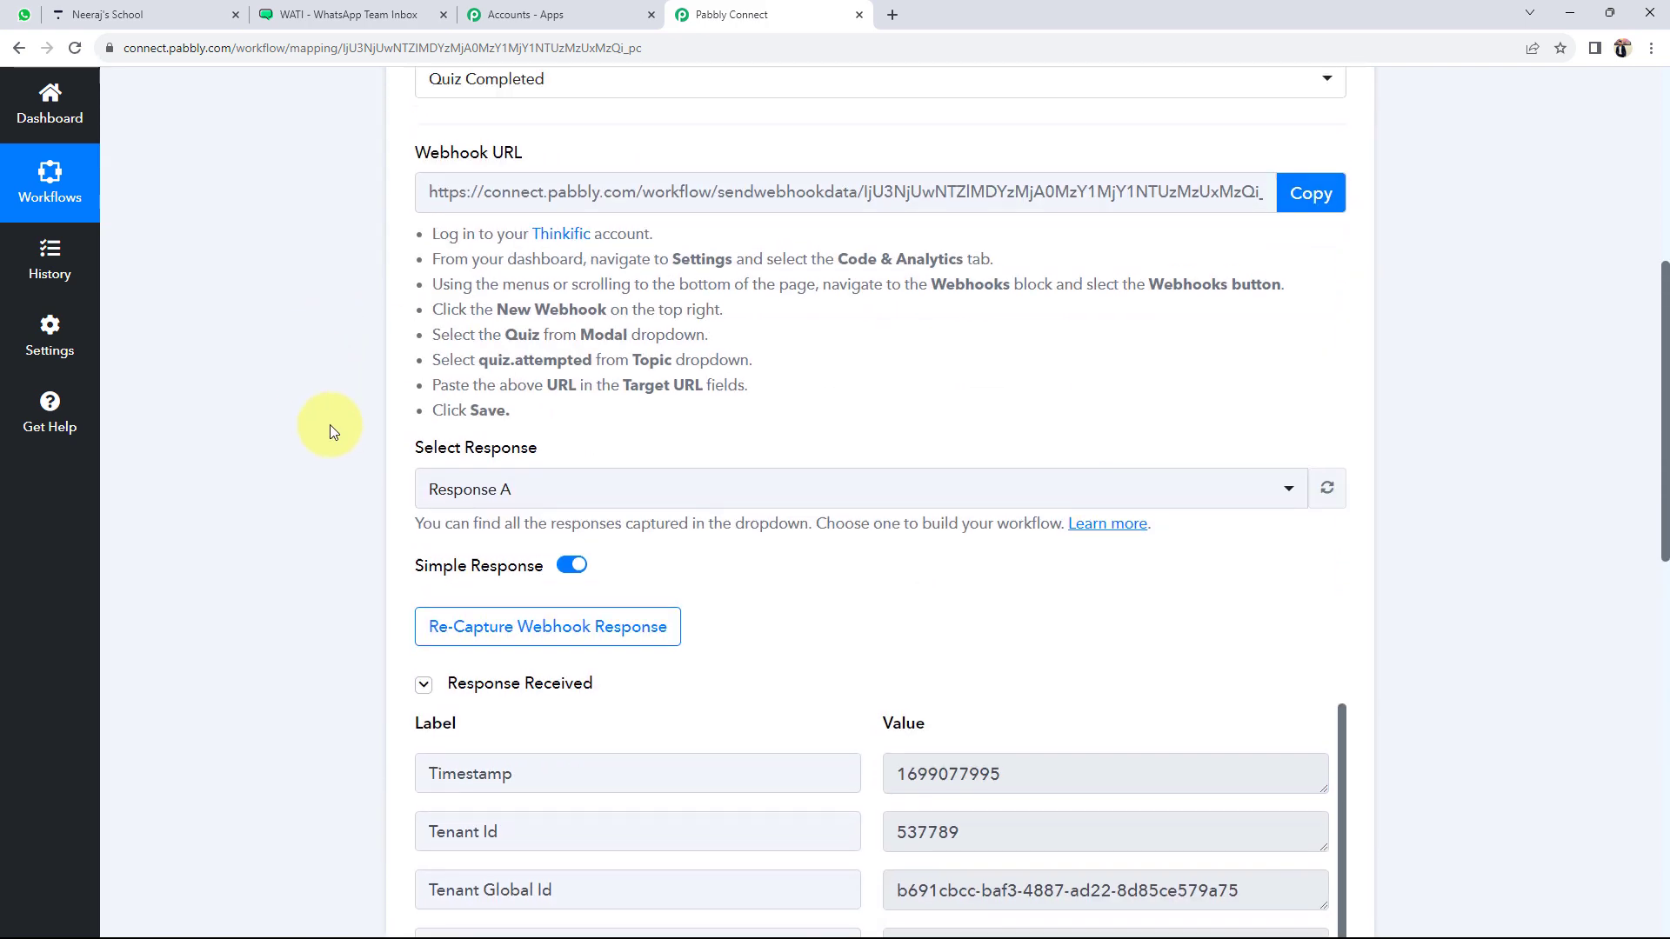
# Add a Thinkific action with the Get User event between the quiz trigger and the WATI action.
pyautogui.scroll(-15, 274, 531)
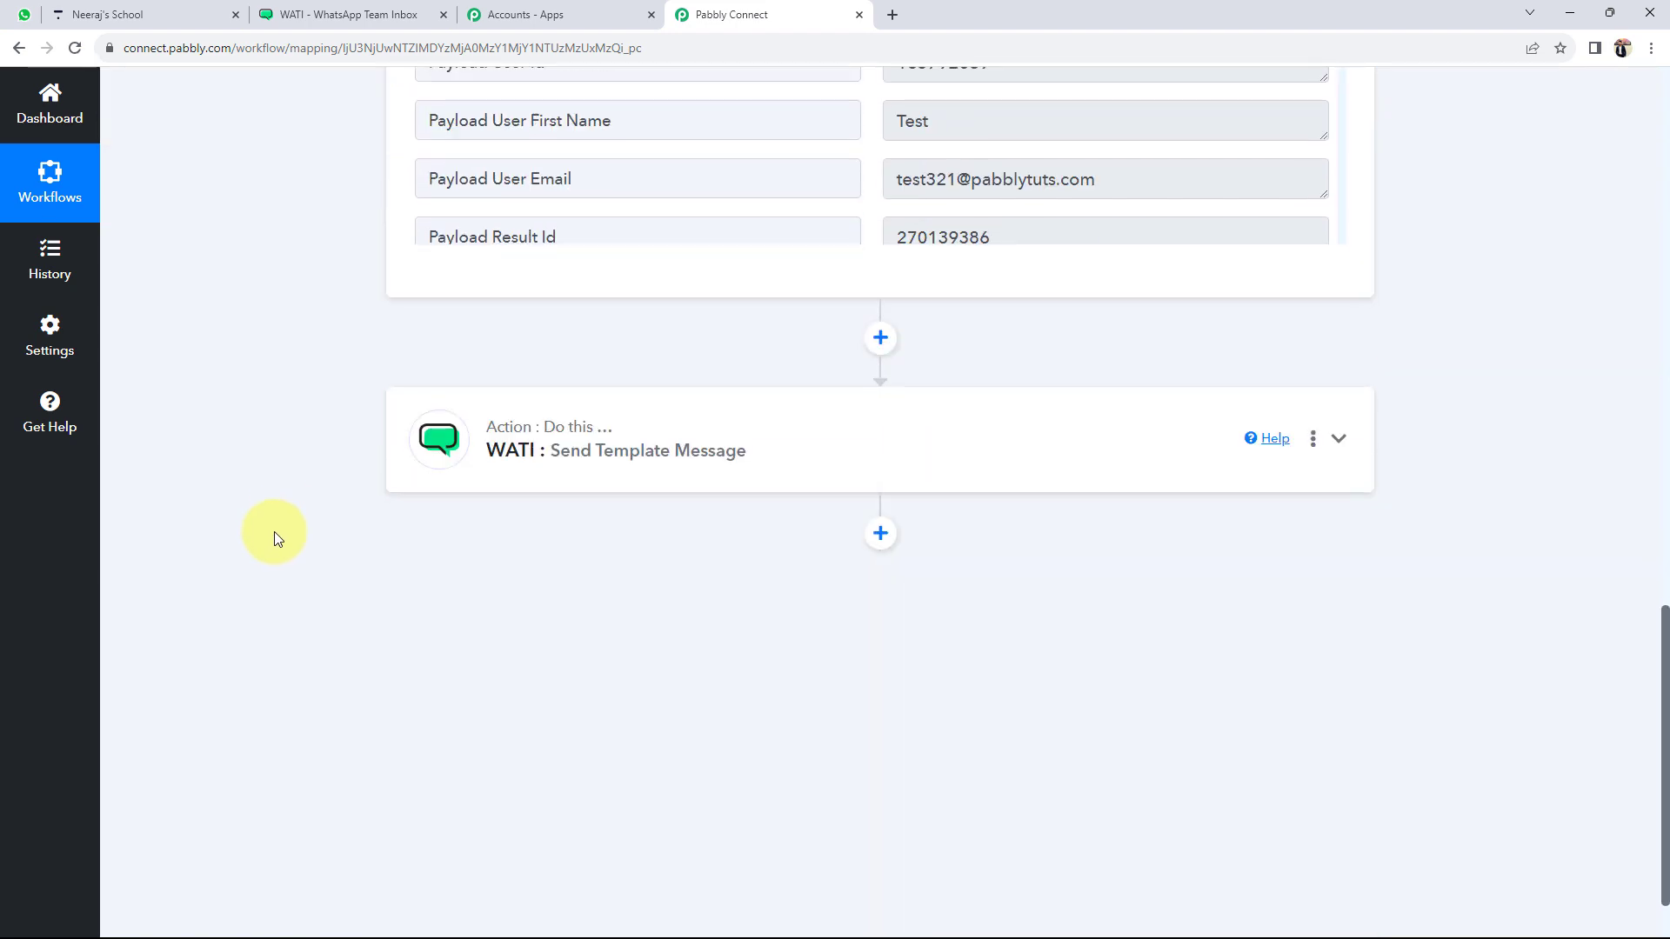
pyautogui.click(880, 338)
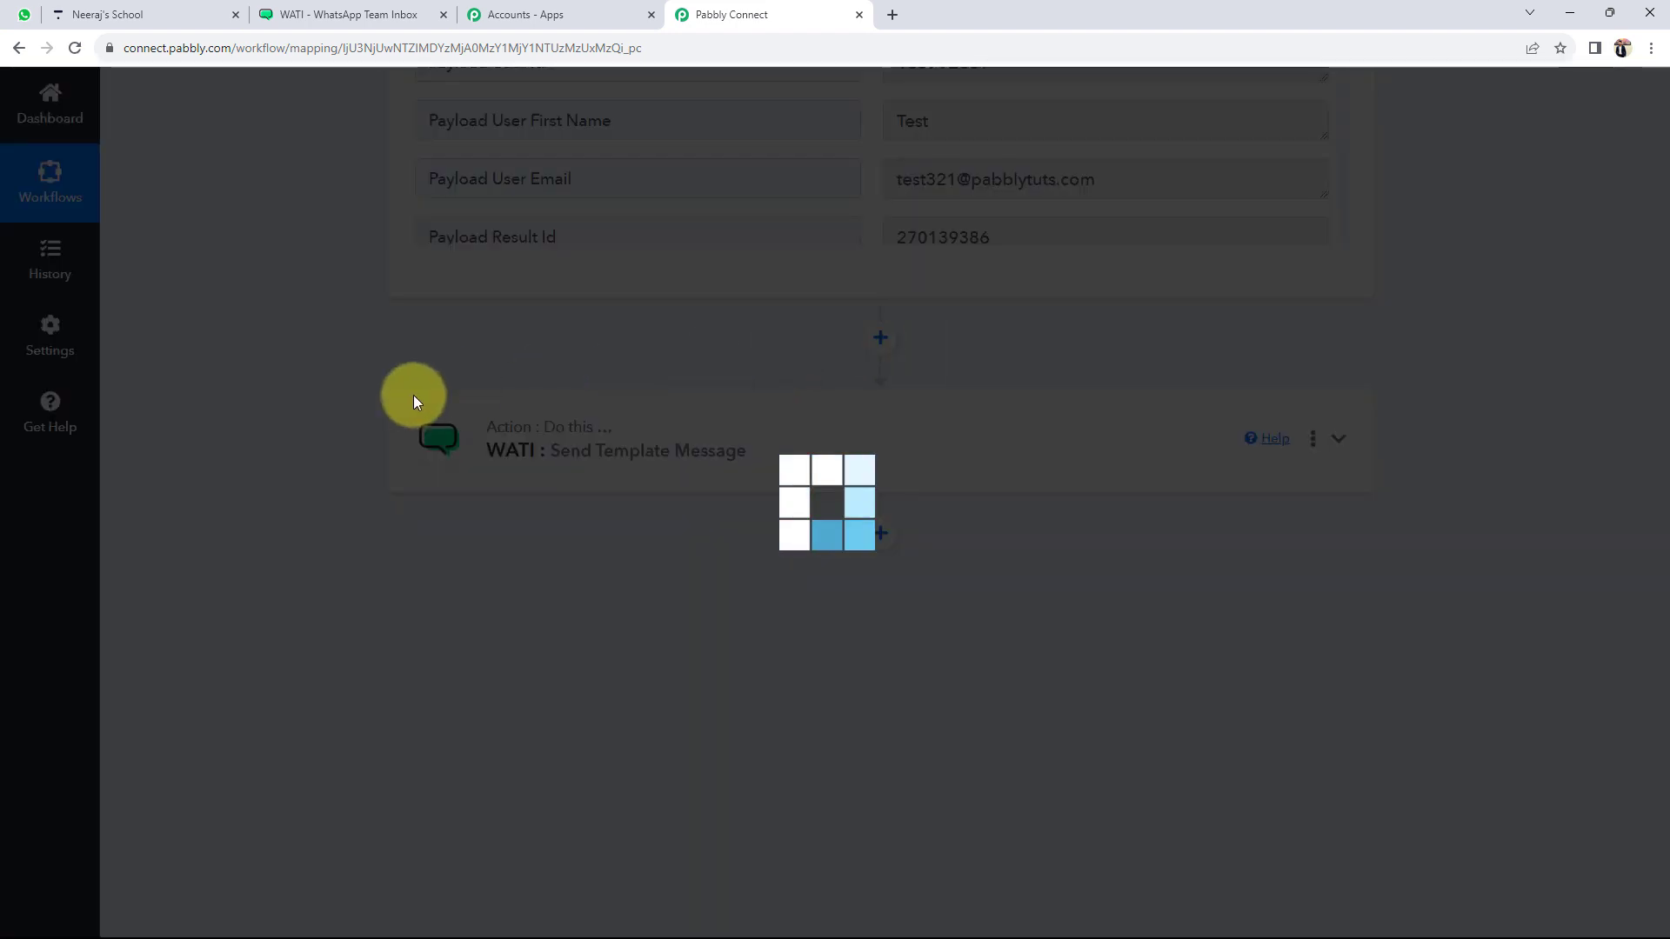
pyautogui.click(465, 561)
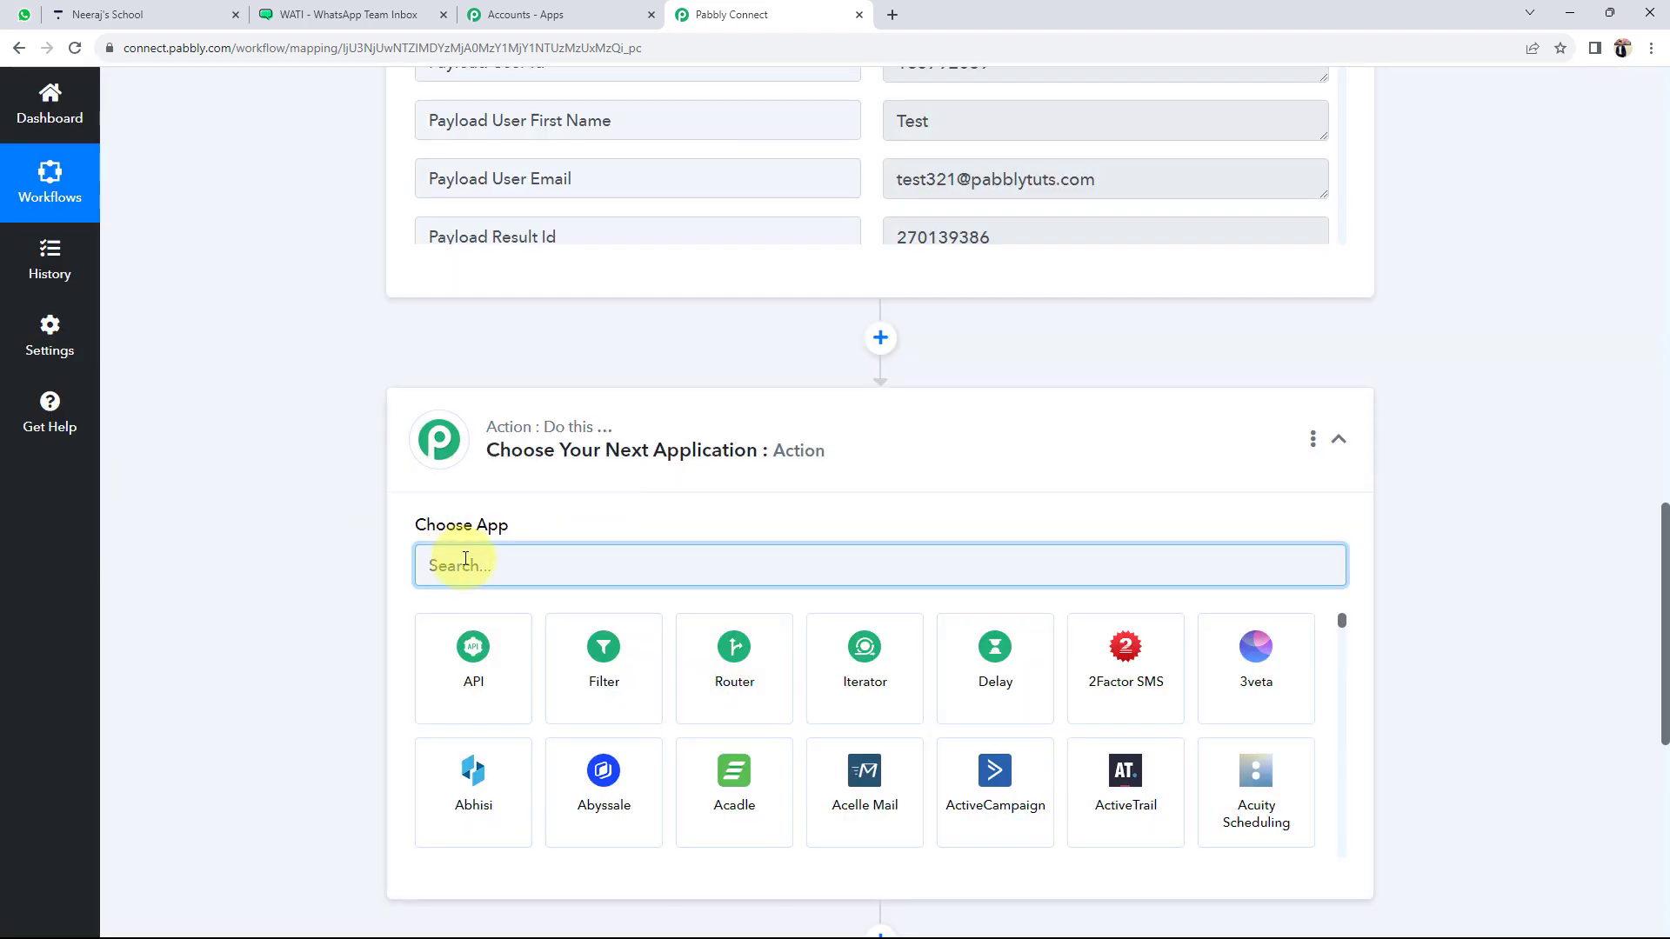
pyautogui.write('thi')
pyautogui.click(473, 661)
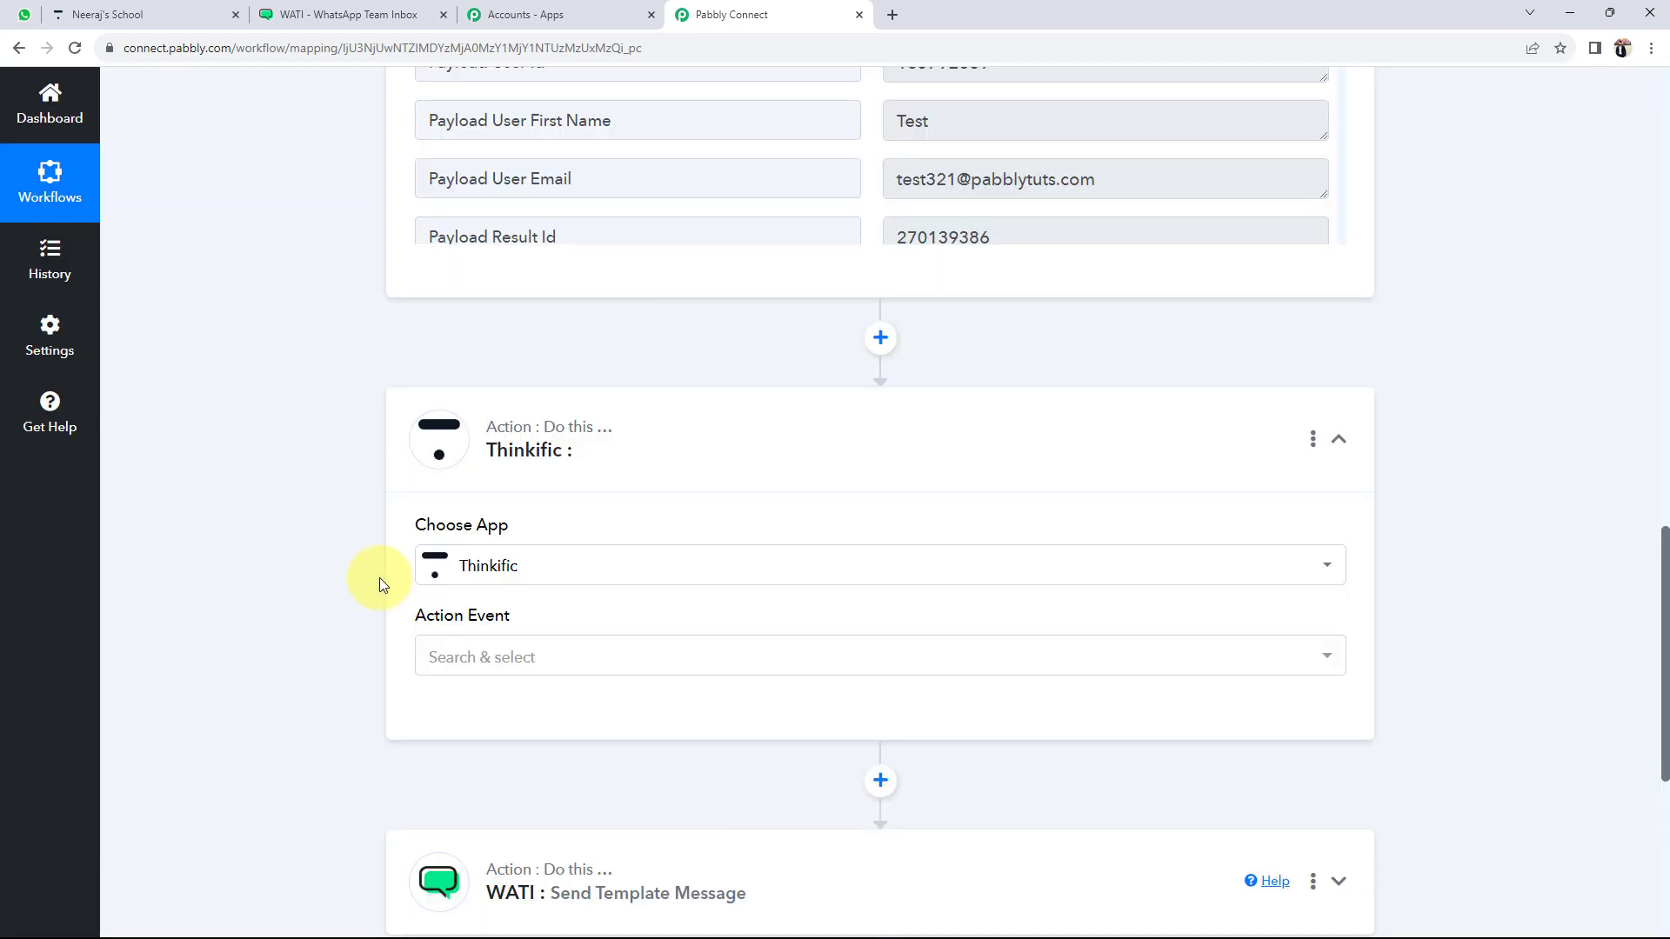
pyautogui.click(473, 661)
pyautogui.click(469, 412)
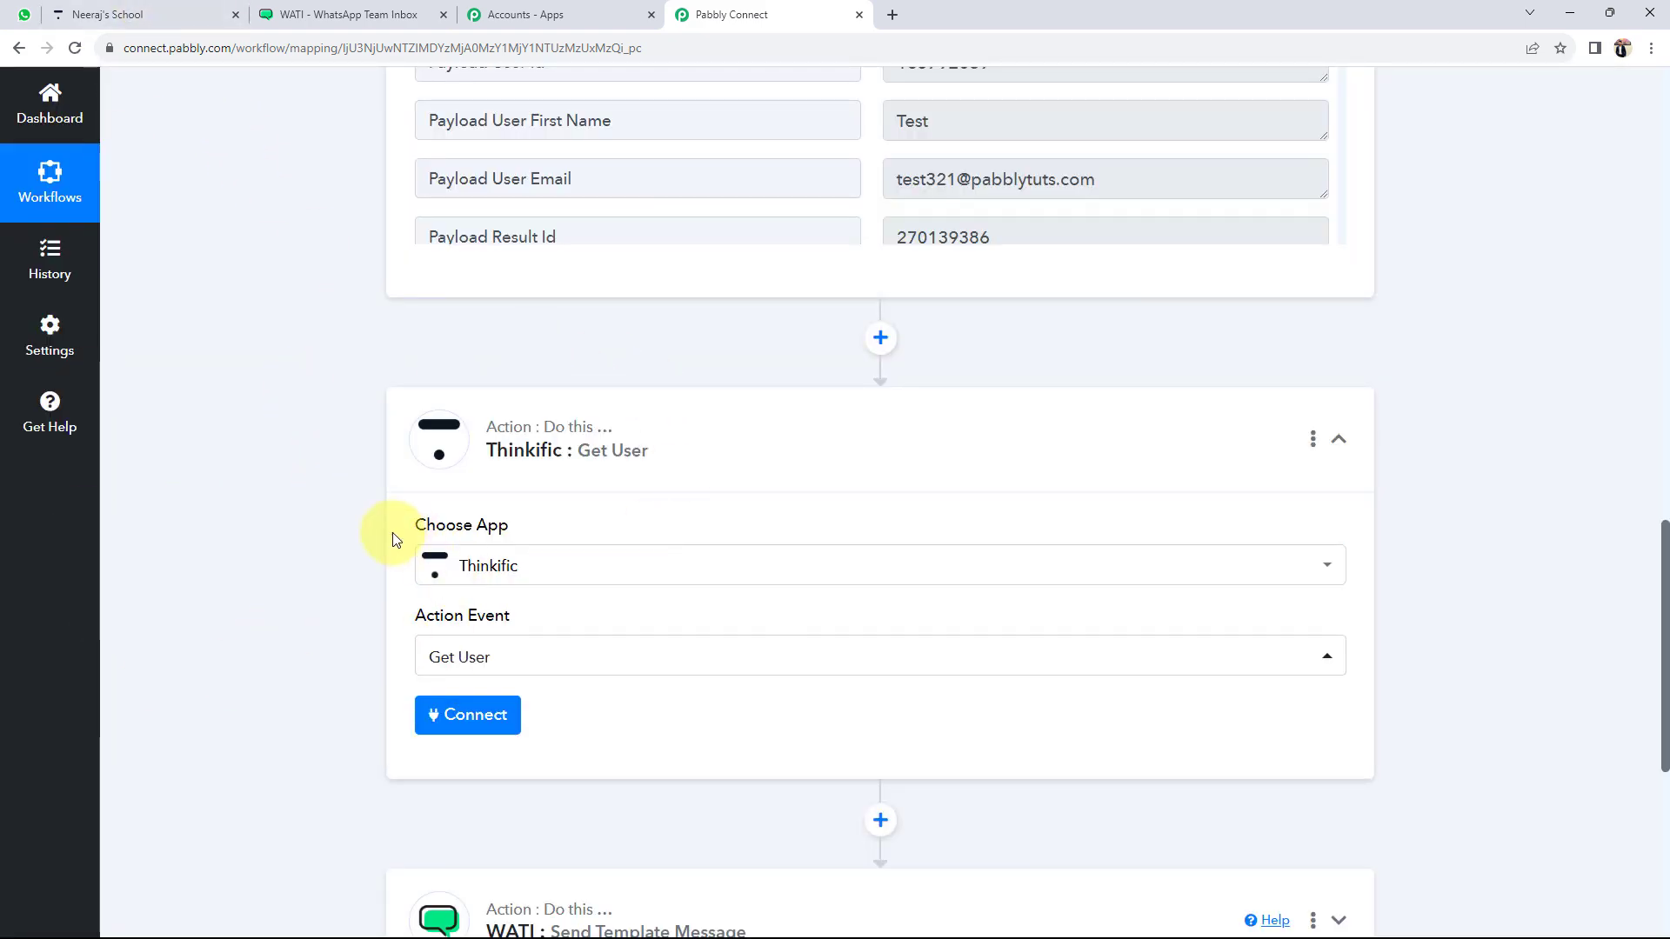
# Start a new Thinkific connection for the Get User action, up to the subdomain request.
pyautogui.scroll(3, 383, 522)
pyautogui.scroll(3, 974, 420)
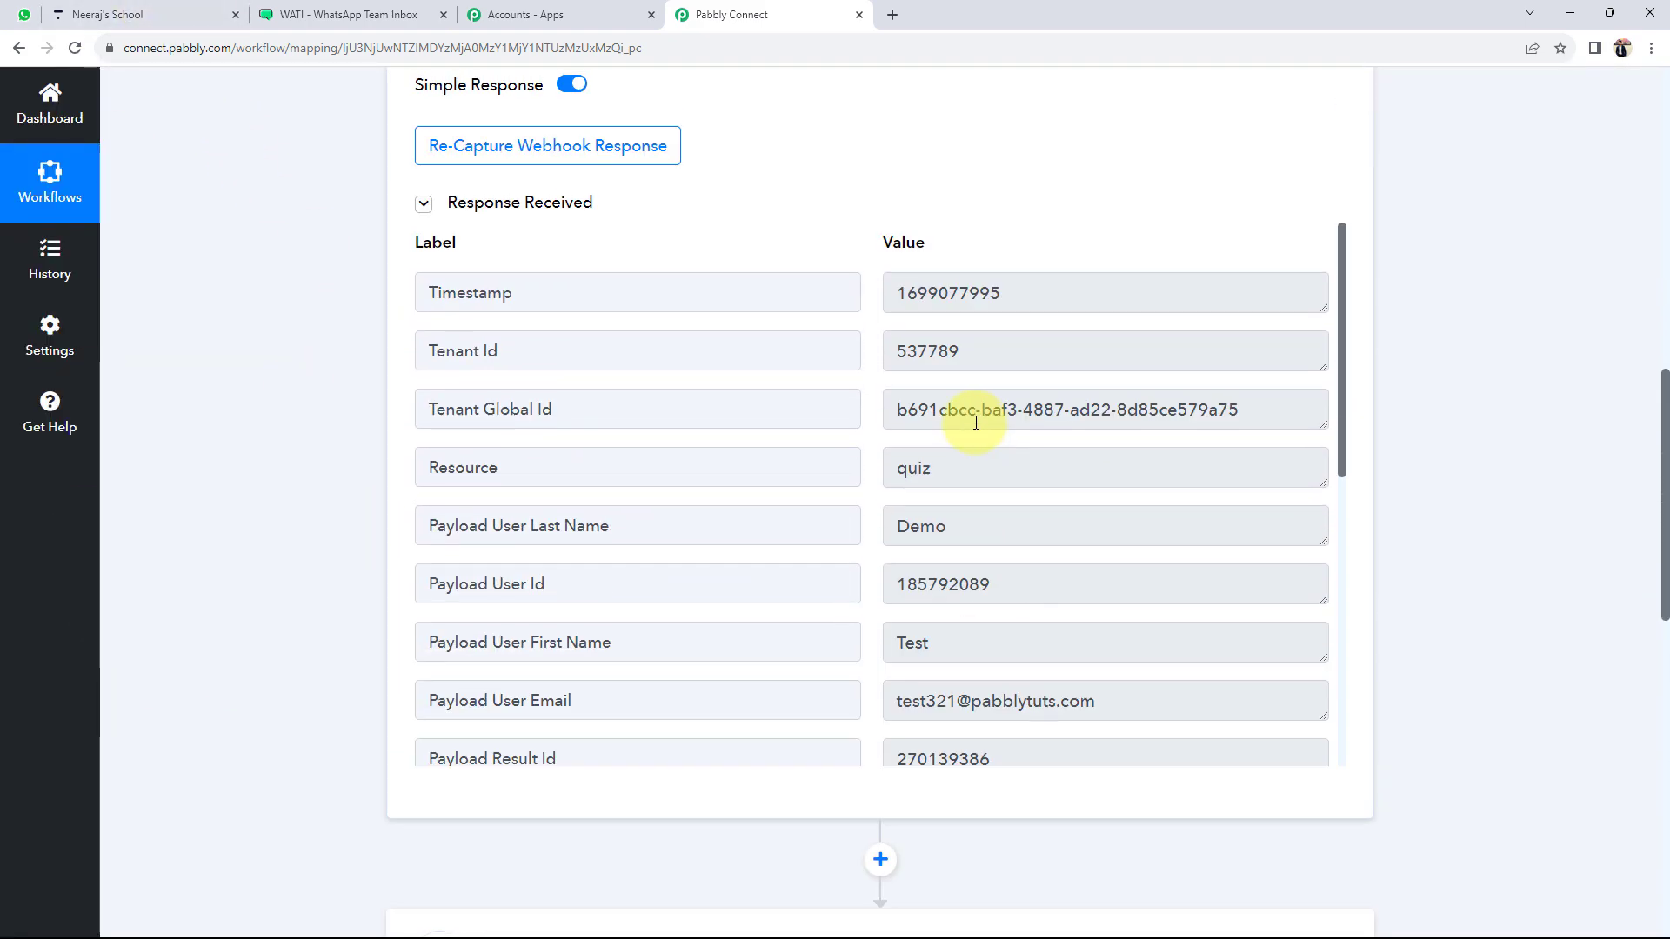
pyautogui.scroll(-3, 969, 447)
pyautogui.scroll(-3, 962, 447)
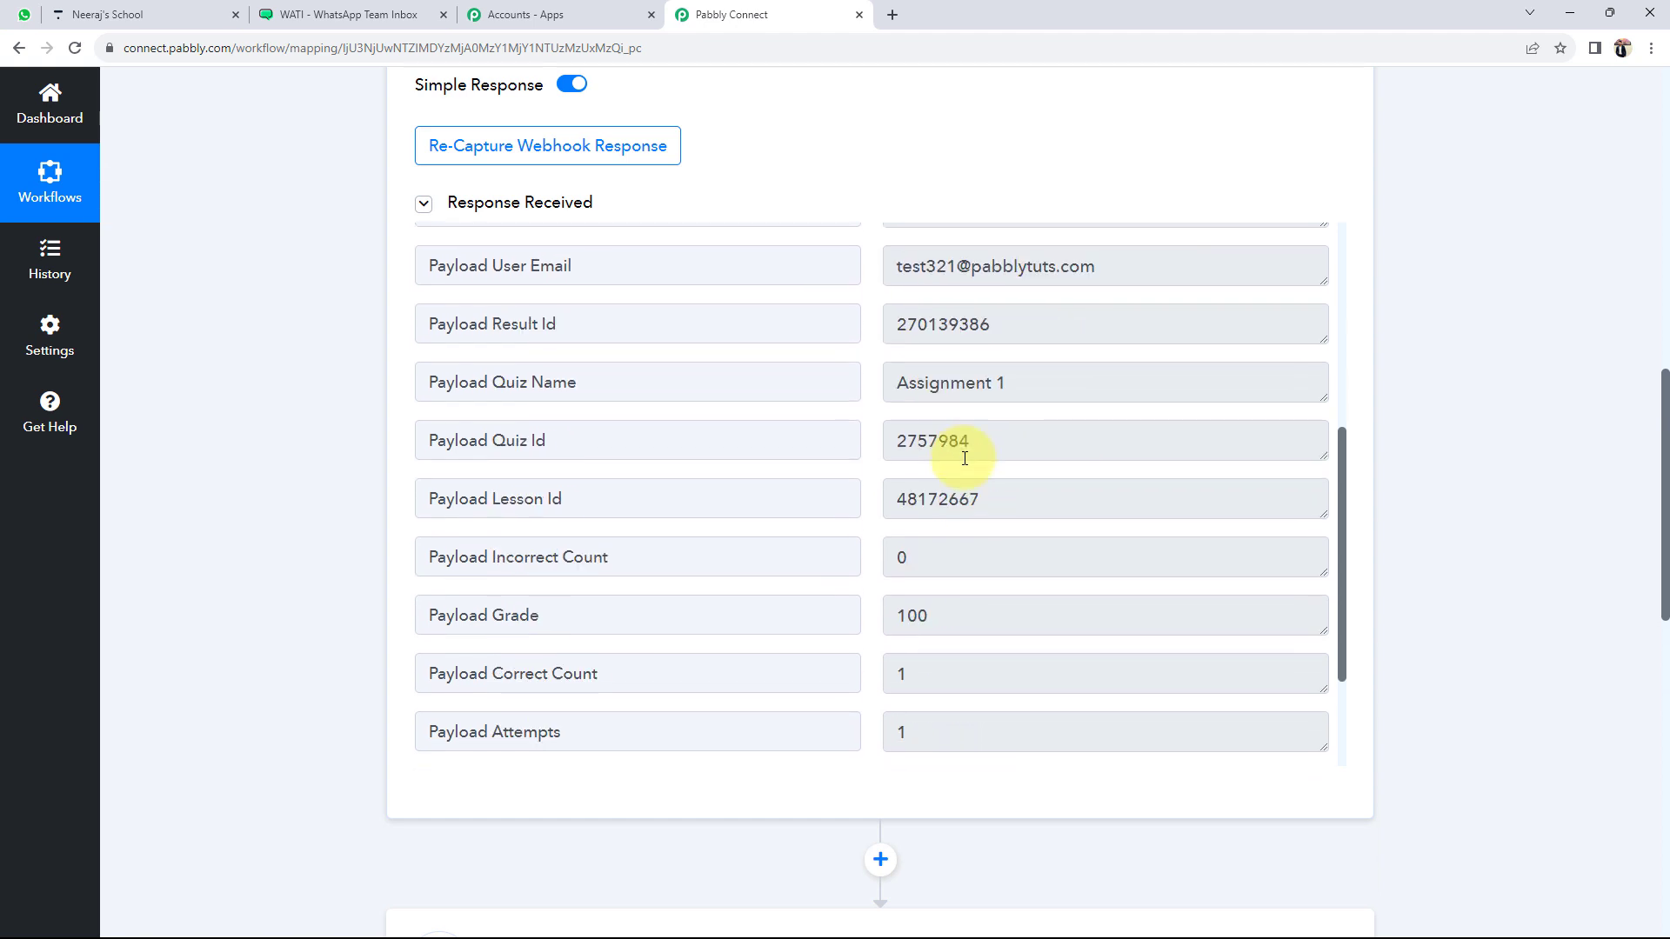
pyautogui.scroll(-6, 299, 568)
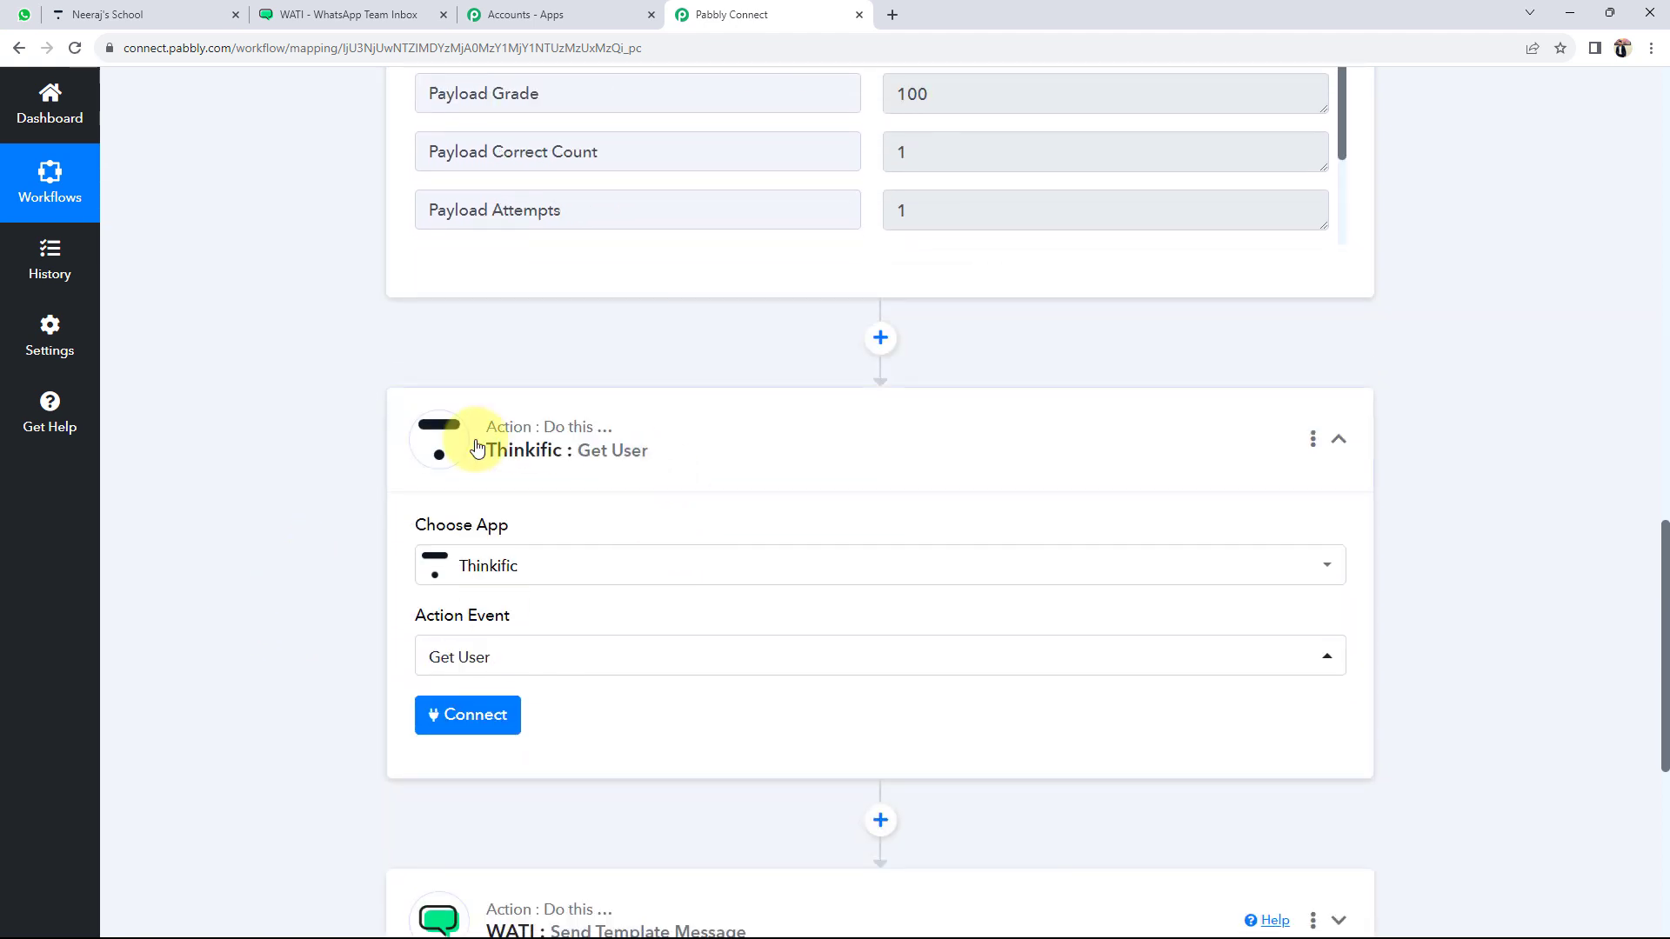
pyautogui.scroll(-2, 271, 521)
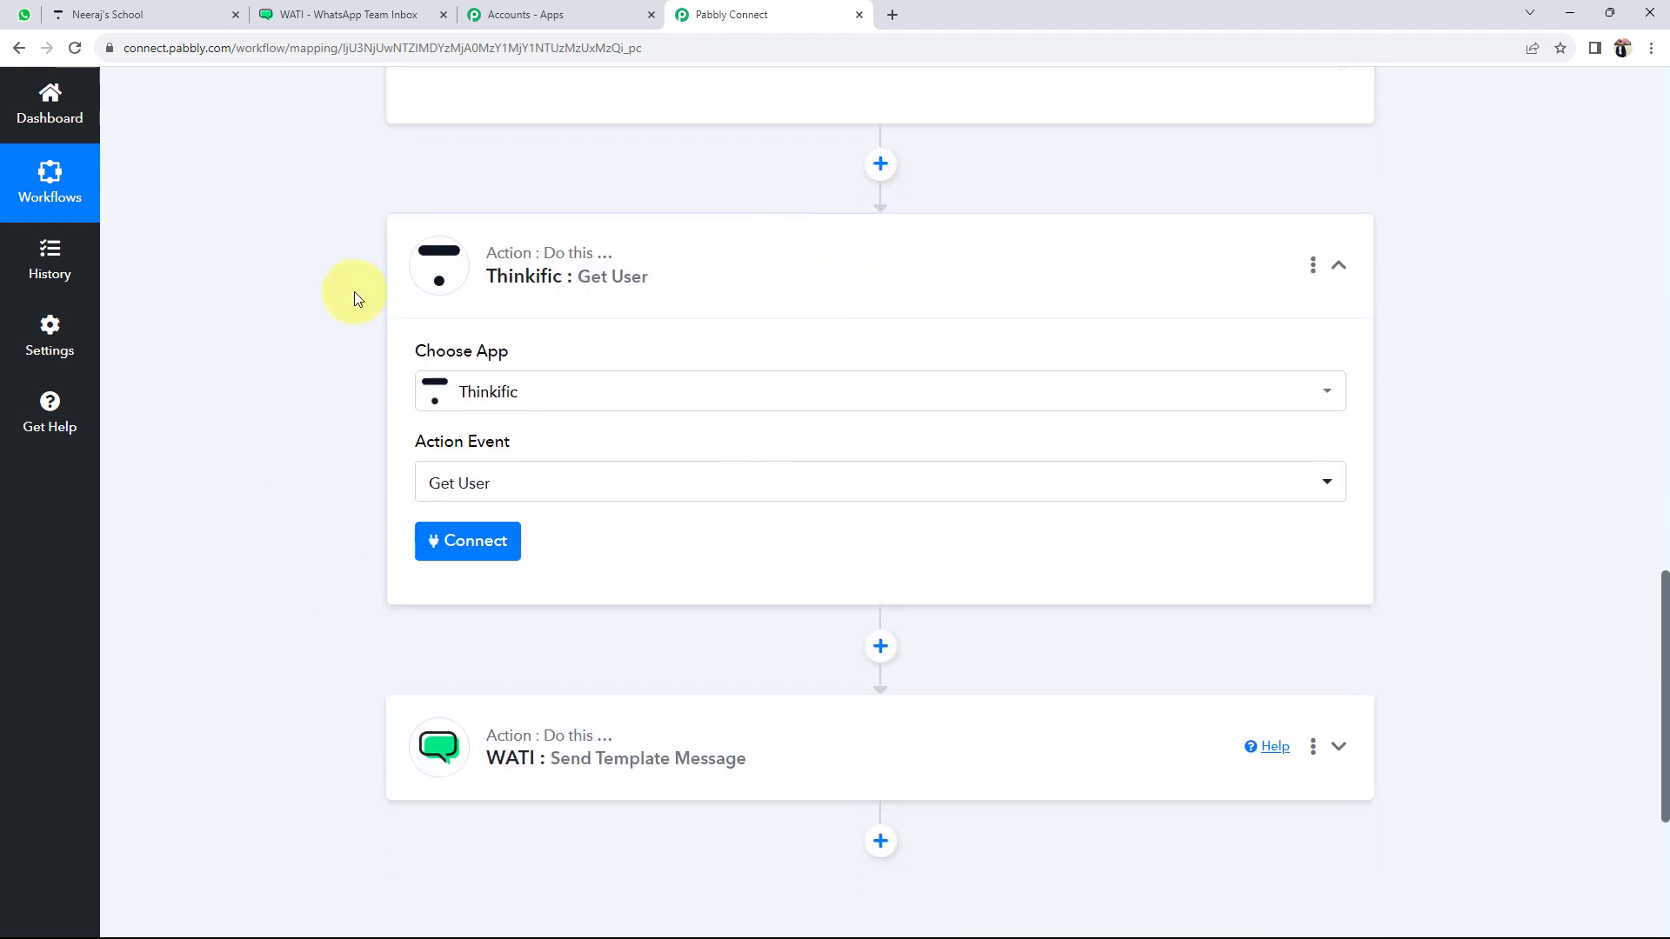
pyautogui.click(437, 548)
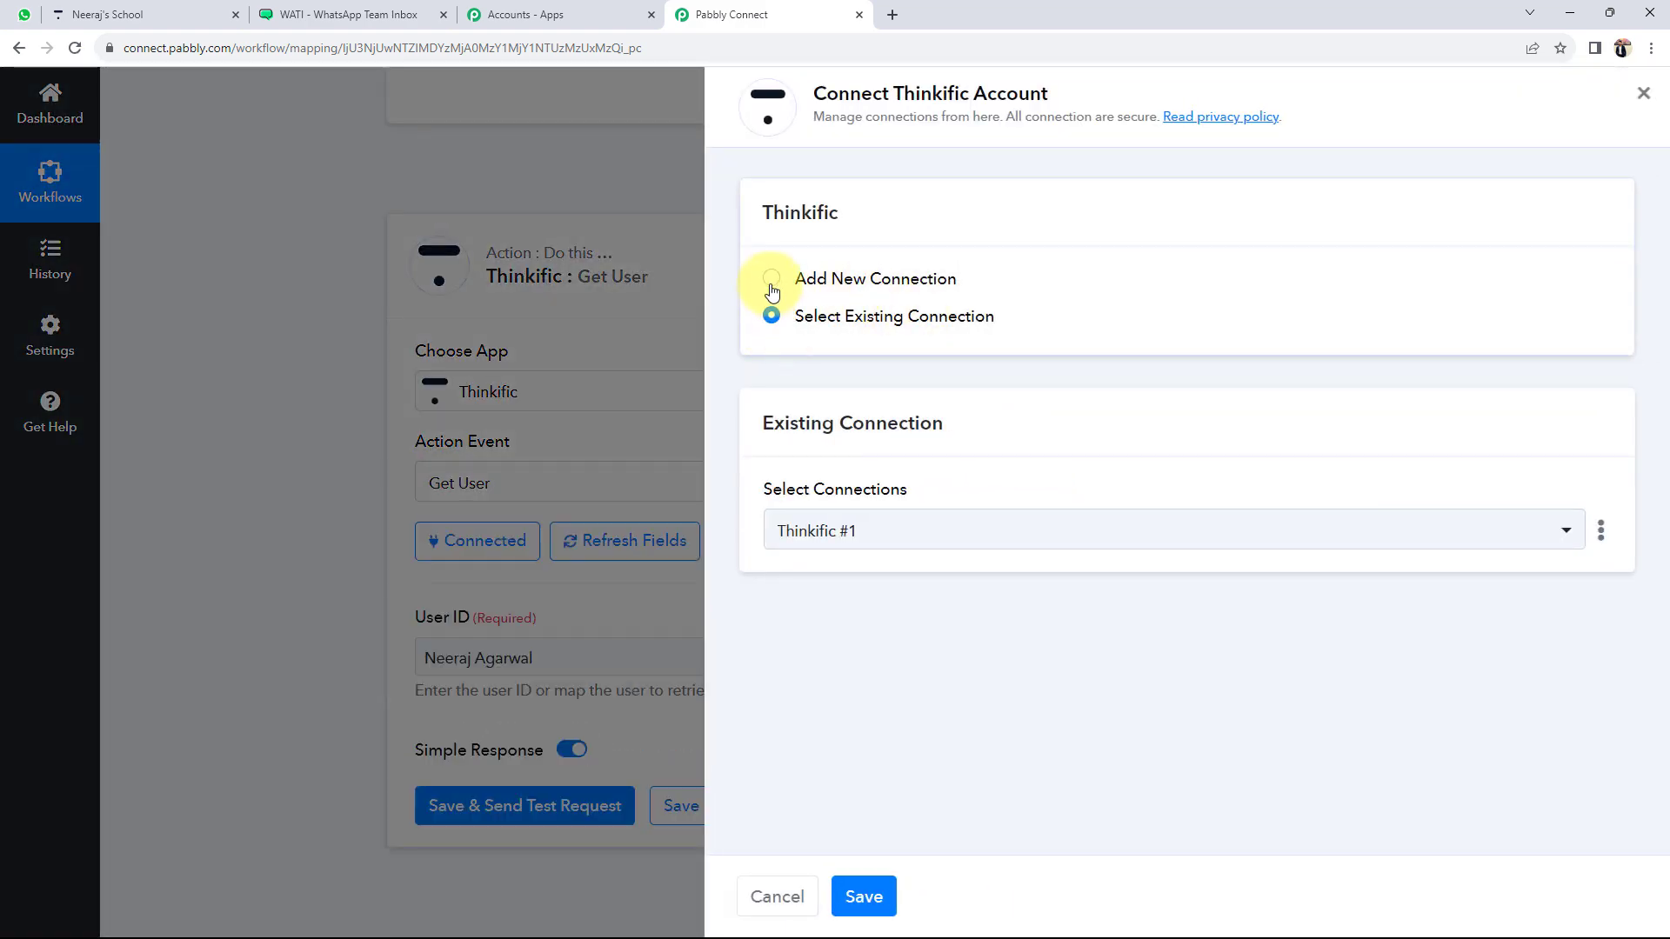
pyautogui.click(772, 279)
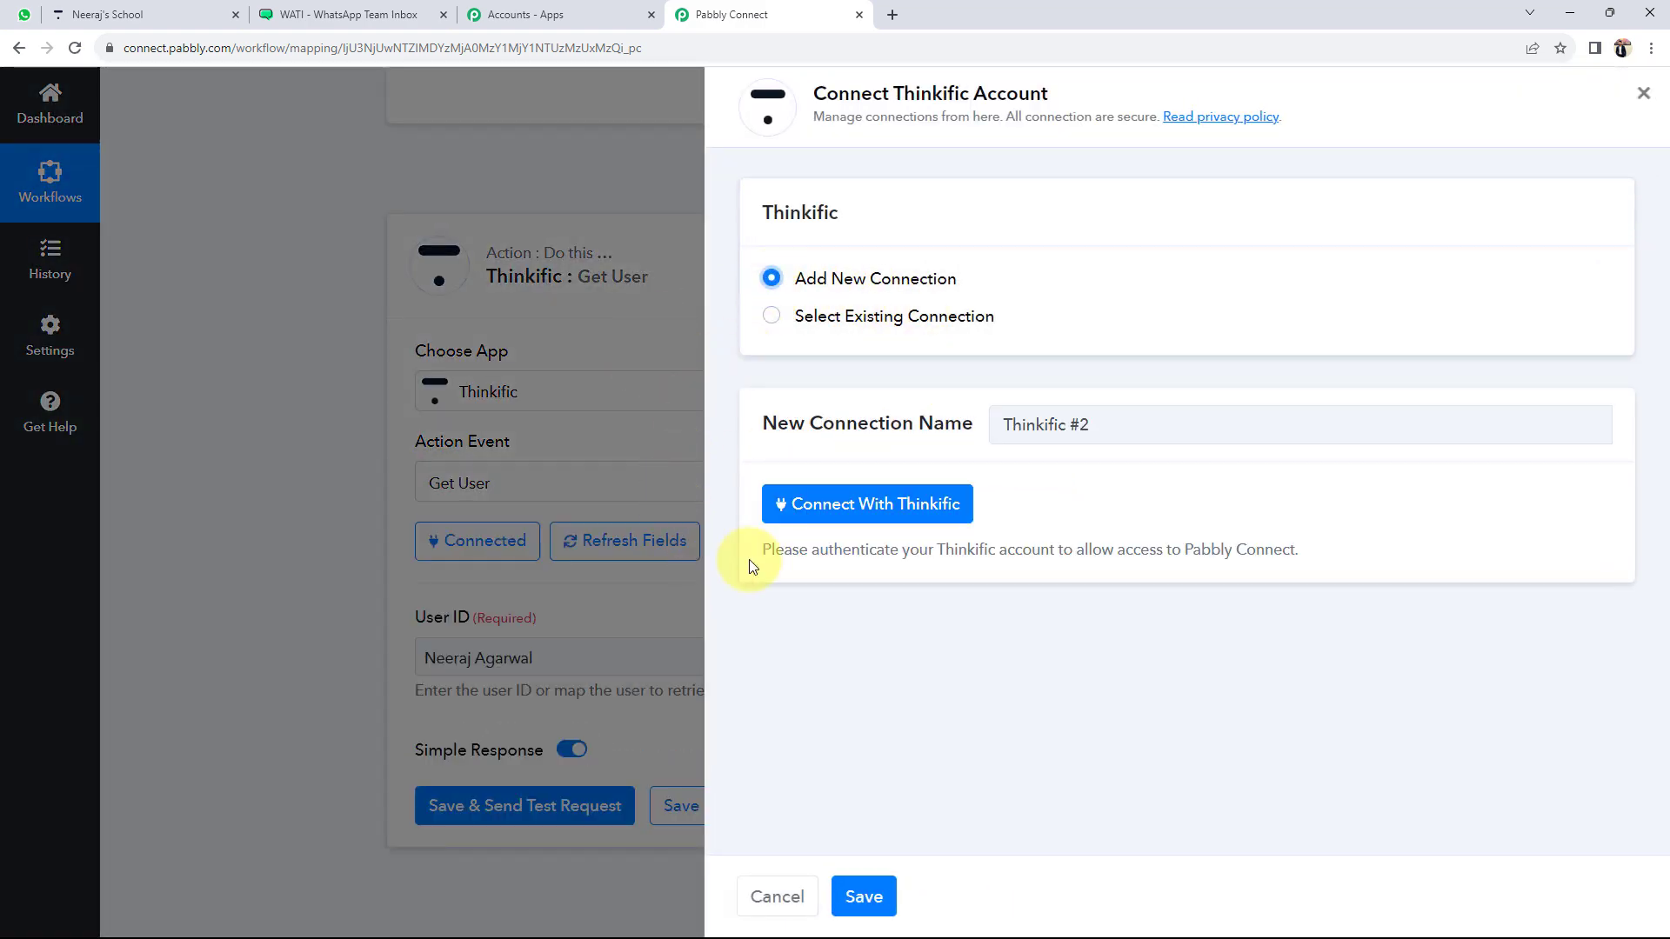
pyautogui.click(845, 499)
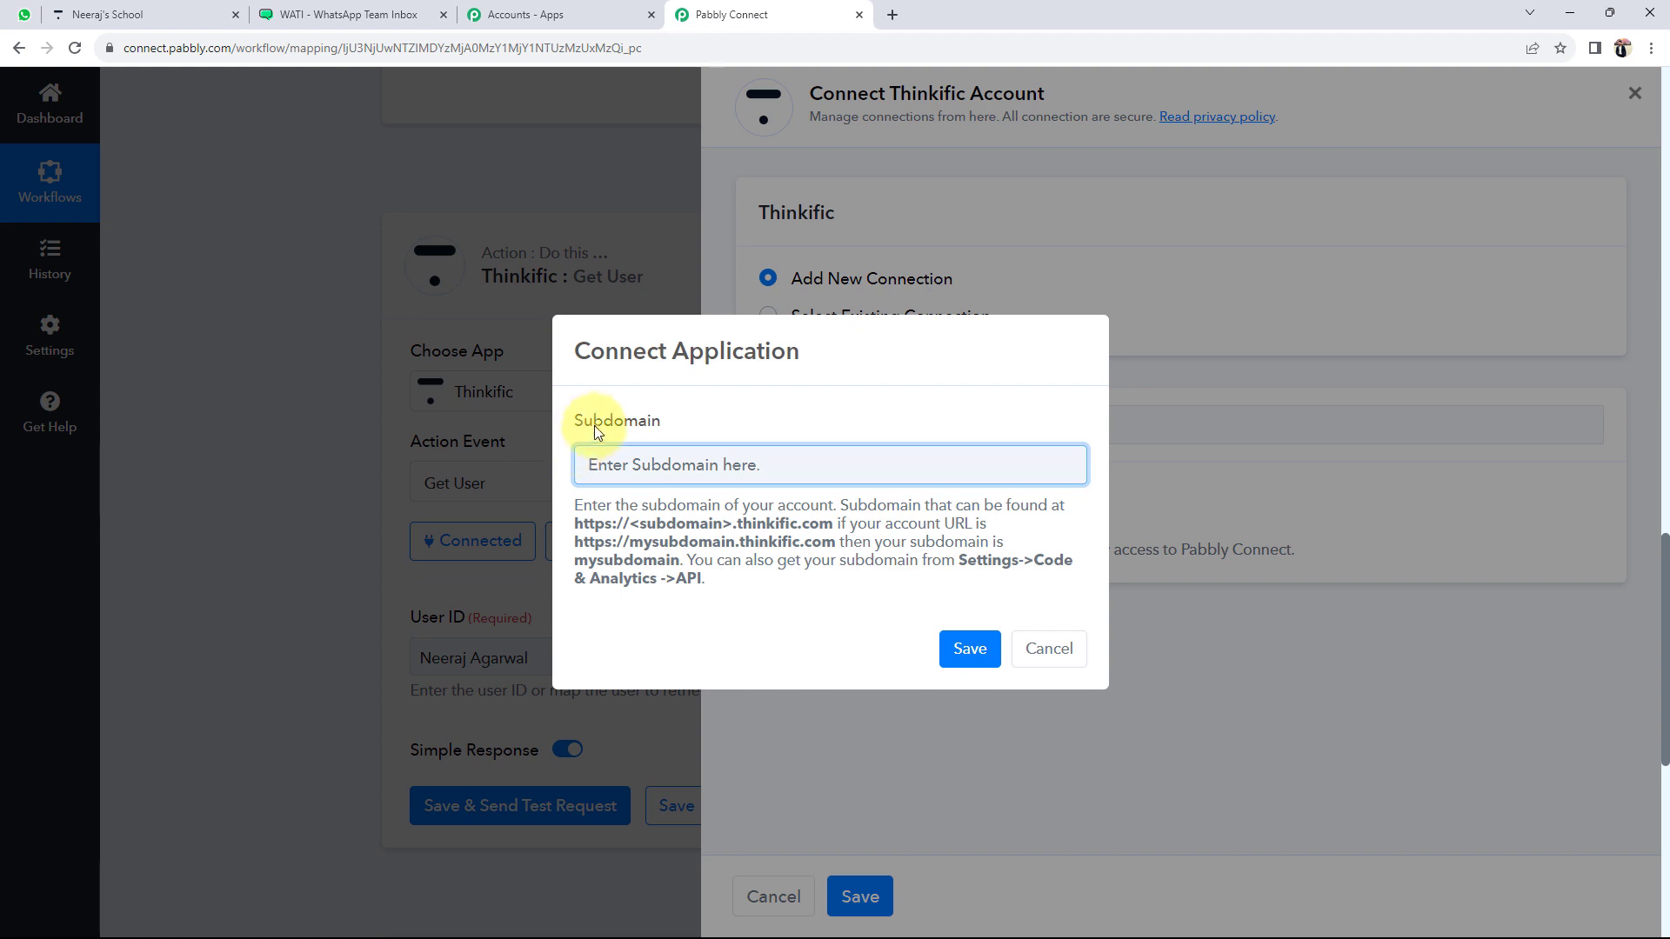
# Review the subdomain instructions, switch to Thinkific and copy the school's subdomain from the site's web address.
pyautogui.moveTo(581, 425); pyautogui.dragTo(654, 419)
pyautogui.click(641, 473)
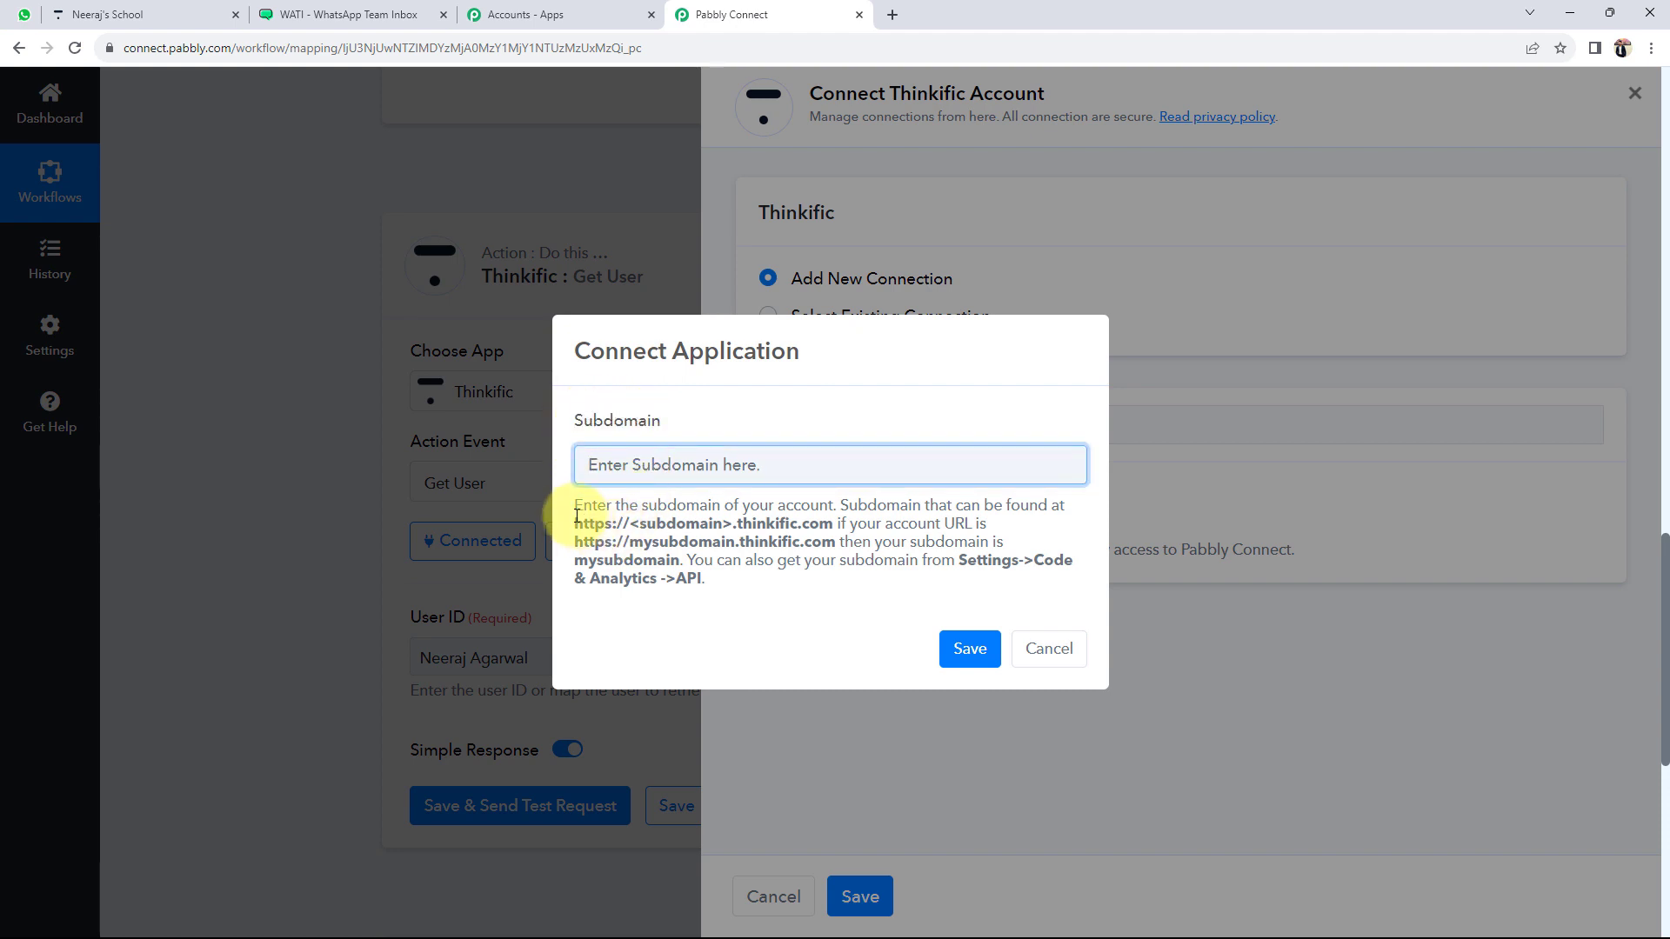
pyautogui.moveTo(579, 522); pyautogui.dragTo(682, 578)
pyautogui.click(729, 633)
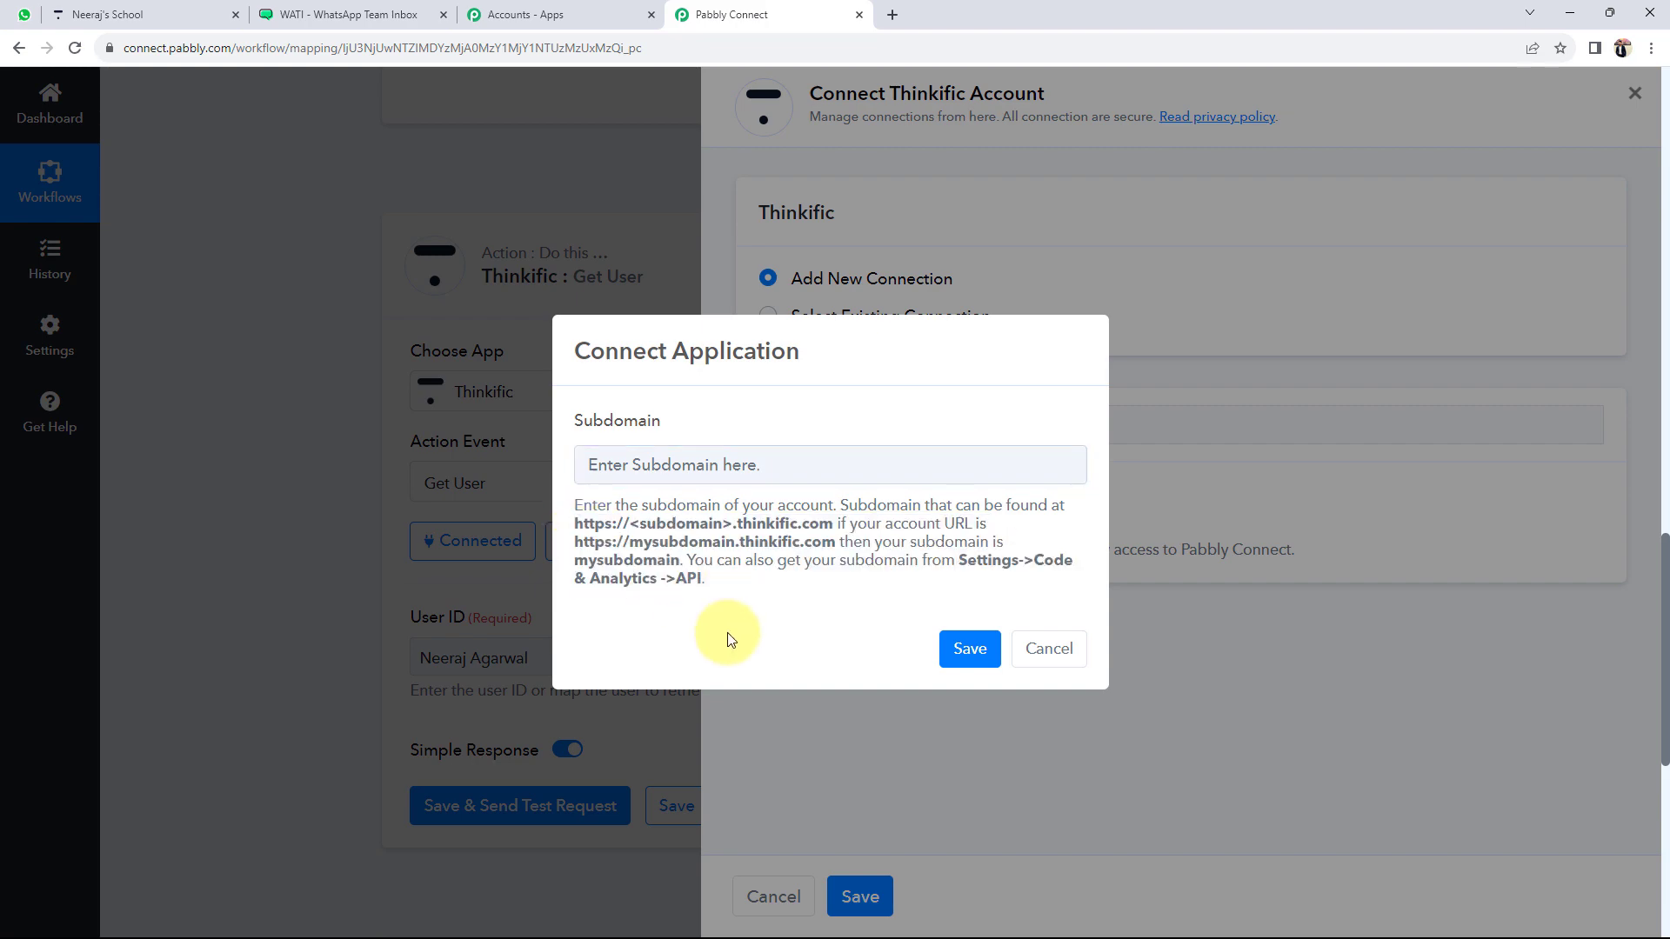
pyautogui.click(689, 471)
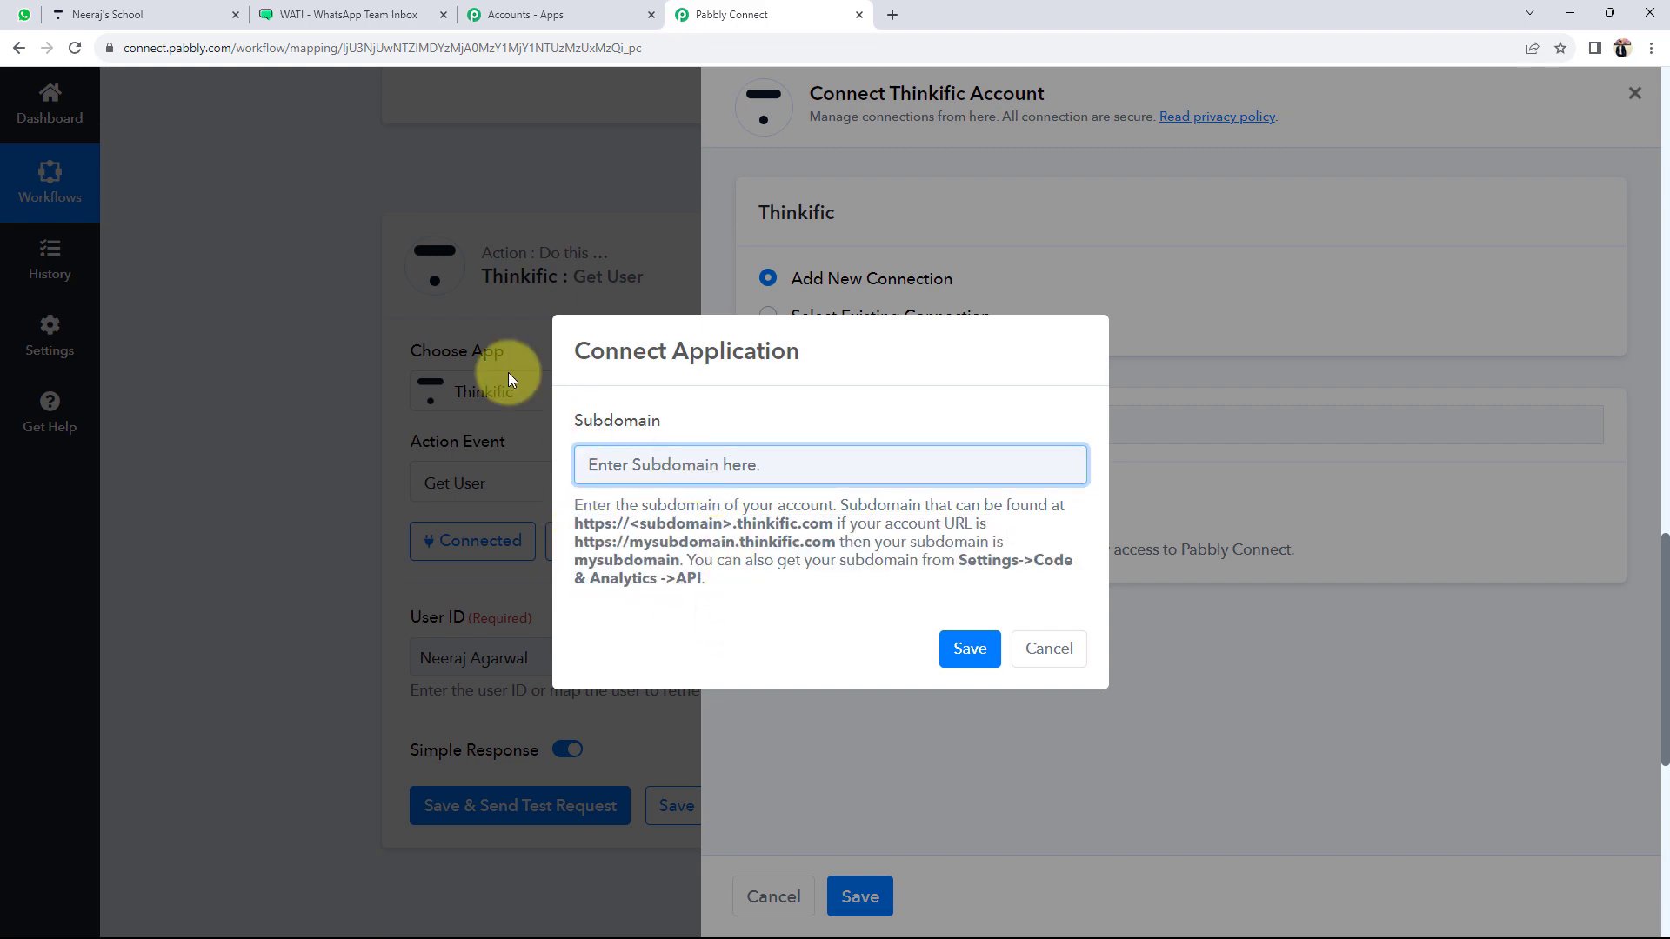
pyautogui.click(131, 15)
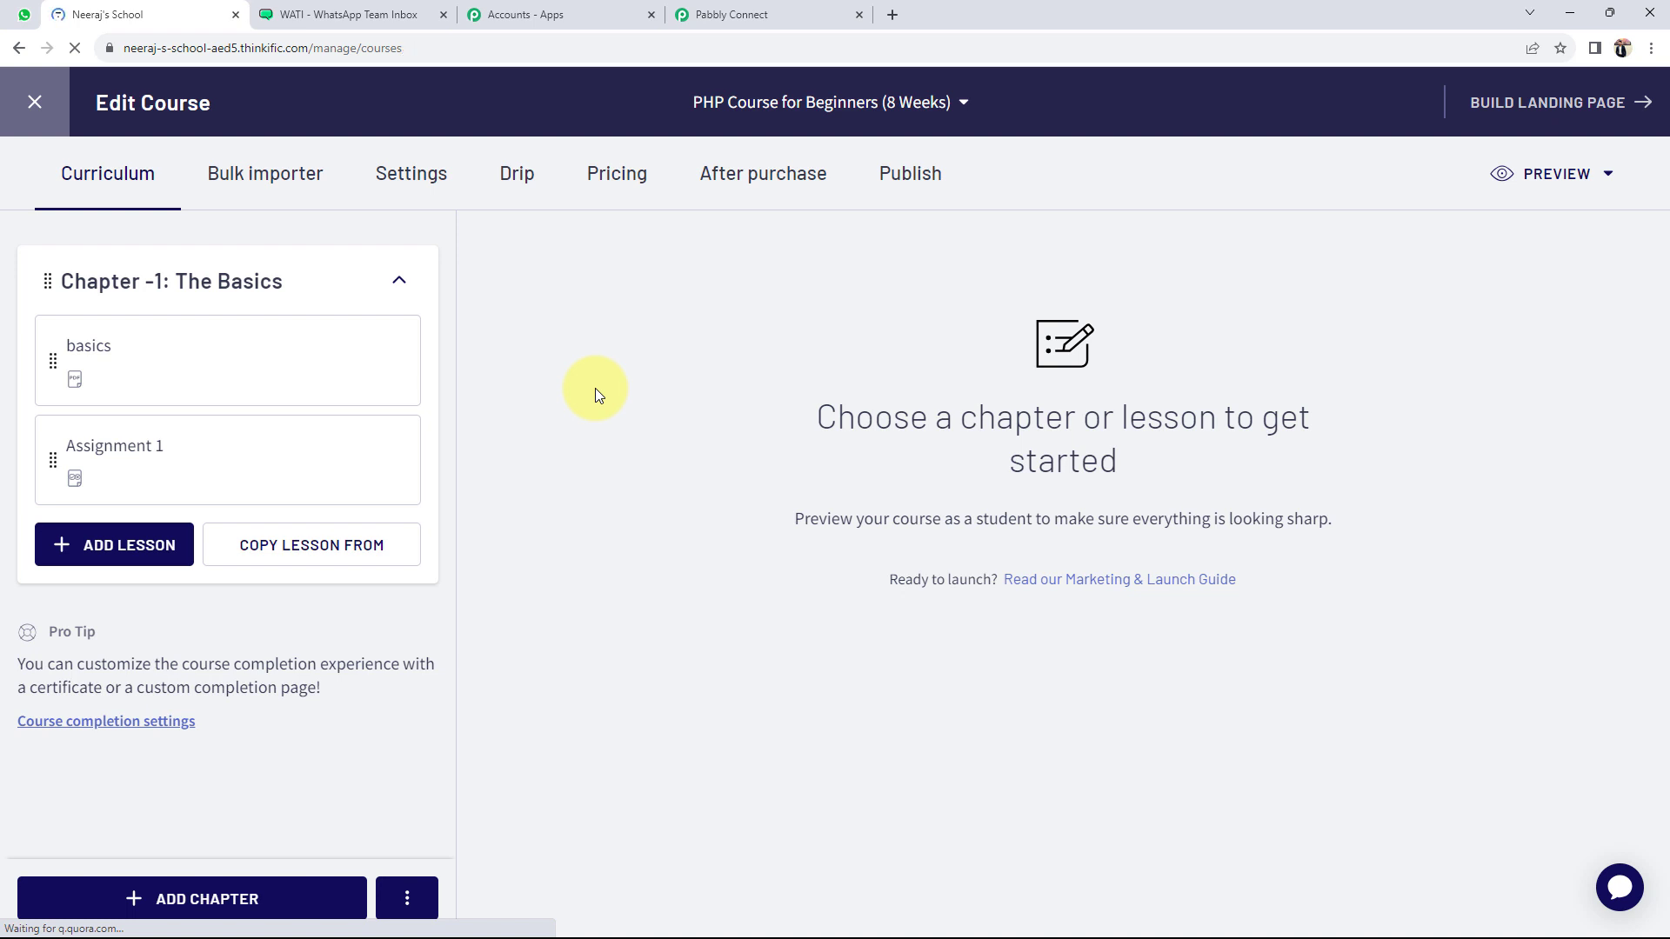
pyautogui.click(250, 54)
pyautogui.click(250, 54)
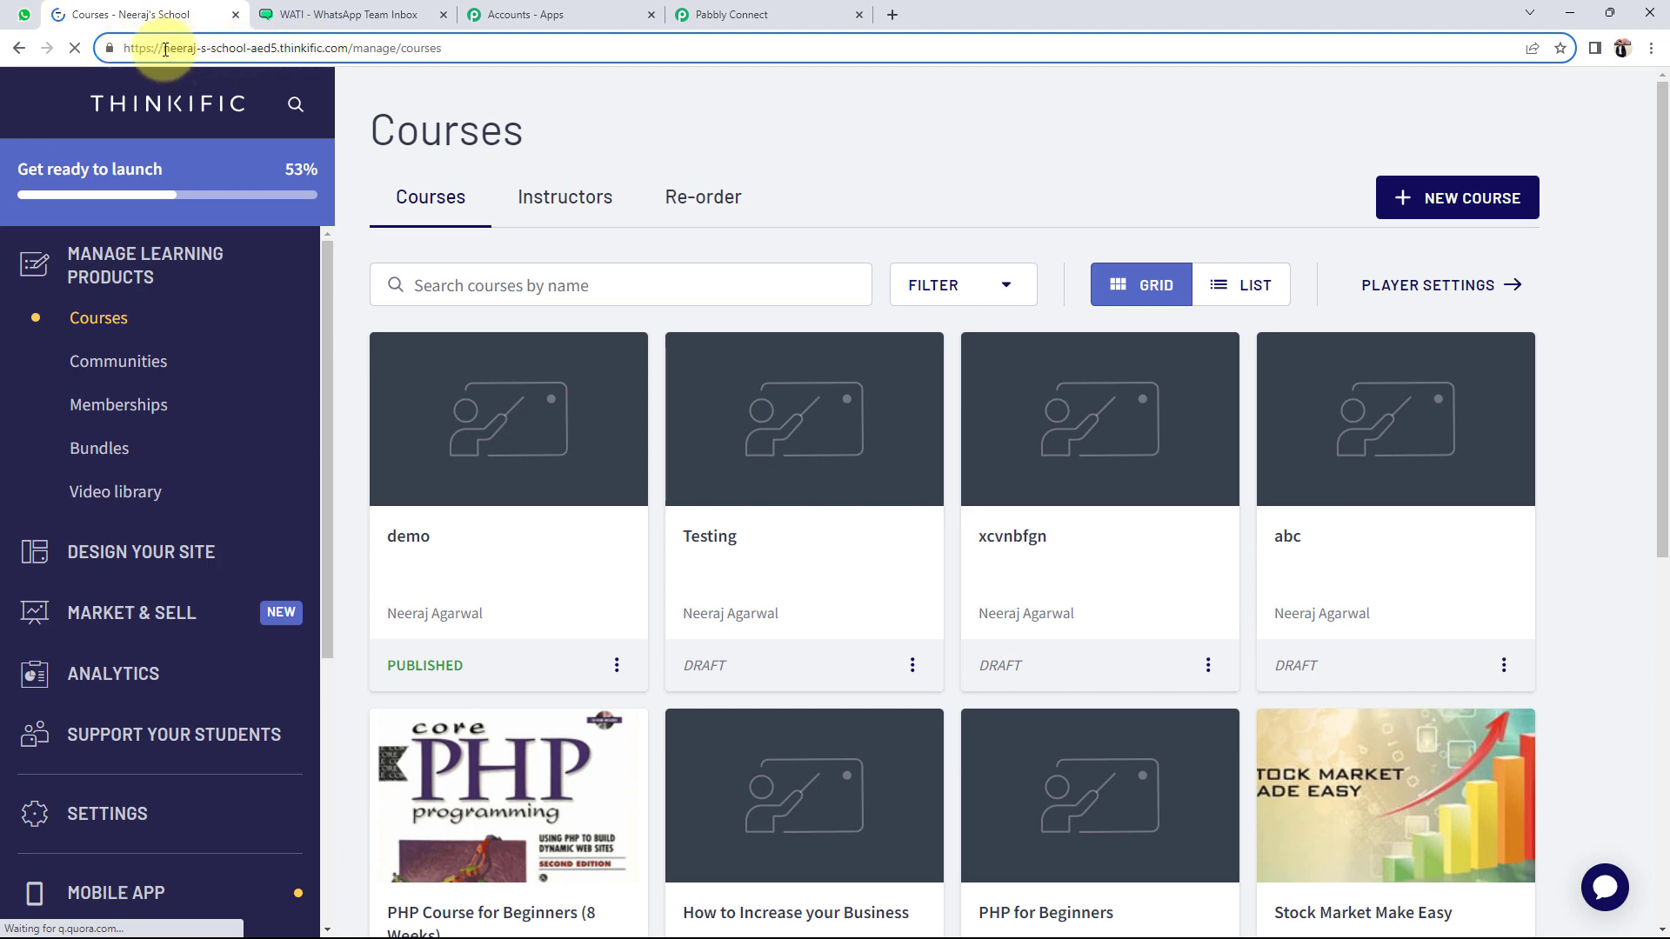
pyautogui.moveTo(165, 50); pyautogui.dragTo(275, 50)
pyautogui.hotkey('ctrl', 'c')
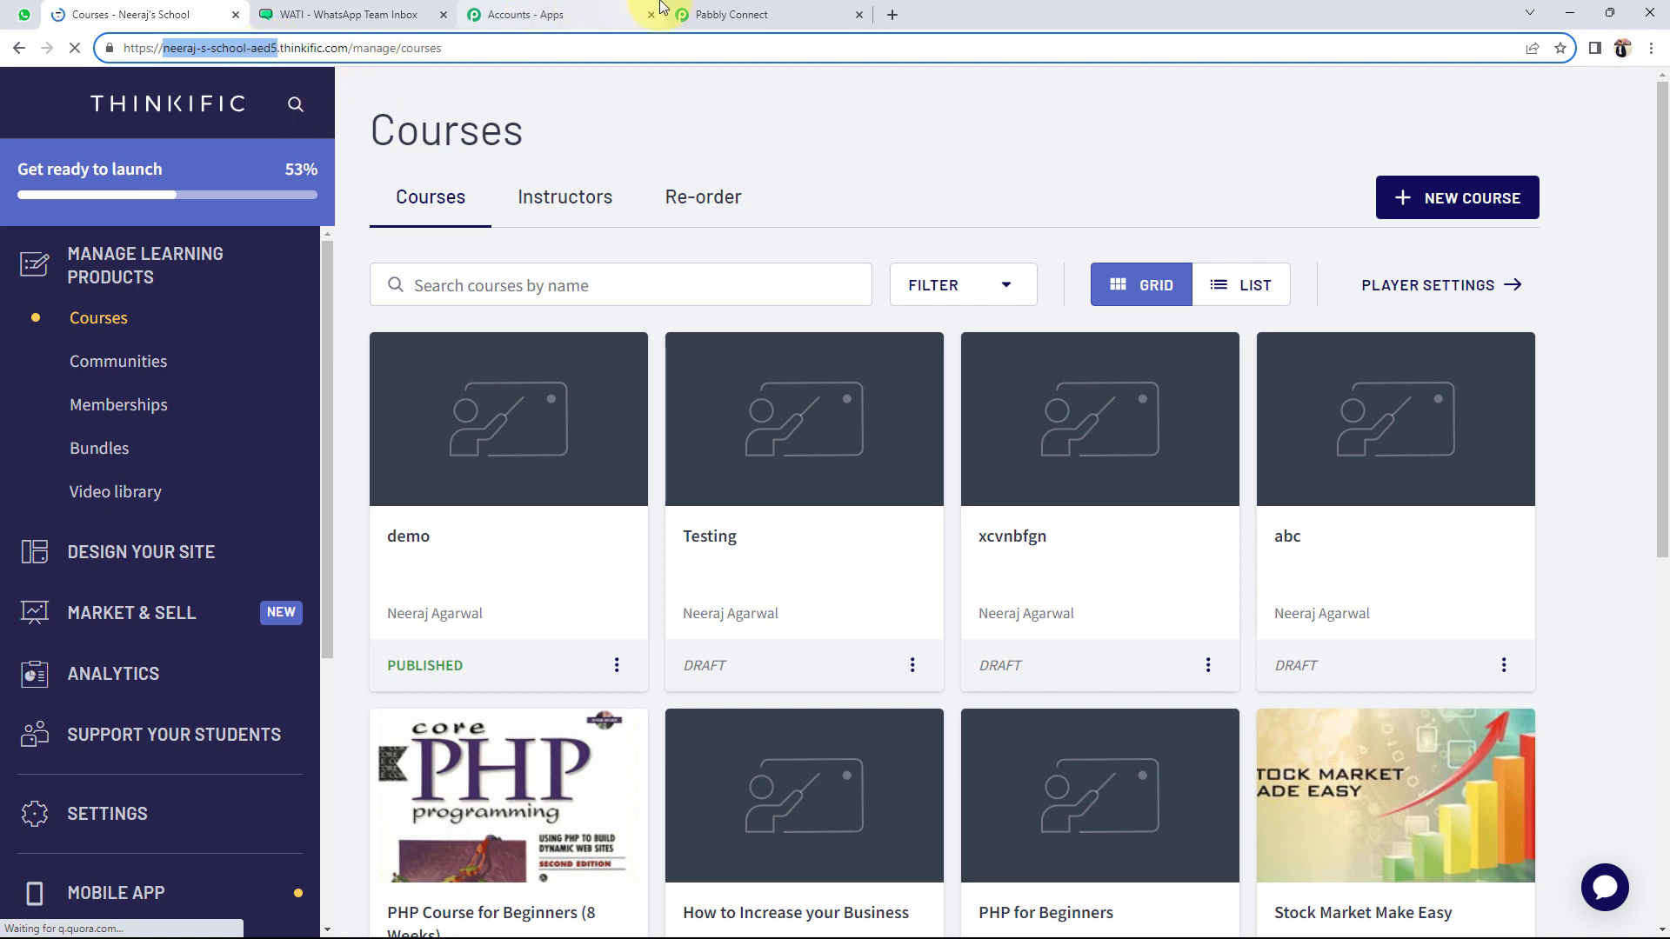
# Return to Pabbly Connect, enter the copied school subdomain and save the Thinkific connection.
pyautogui.click(726, 14)
pyautogui.hotkey('ctrl', 'v')
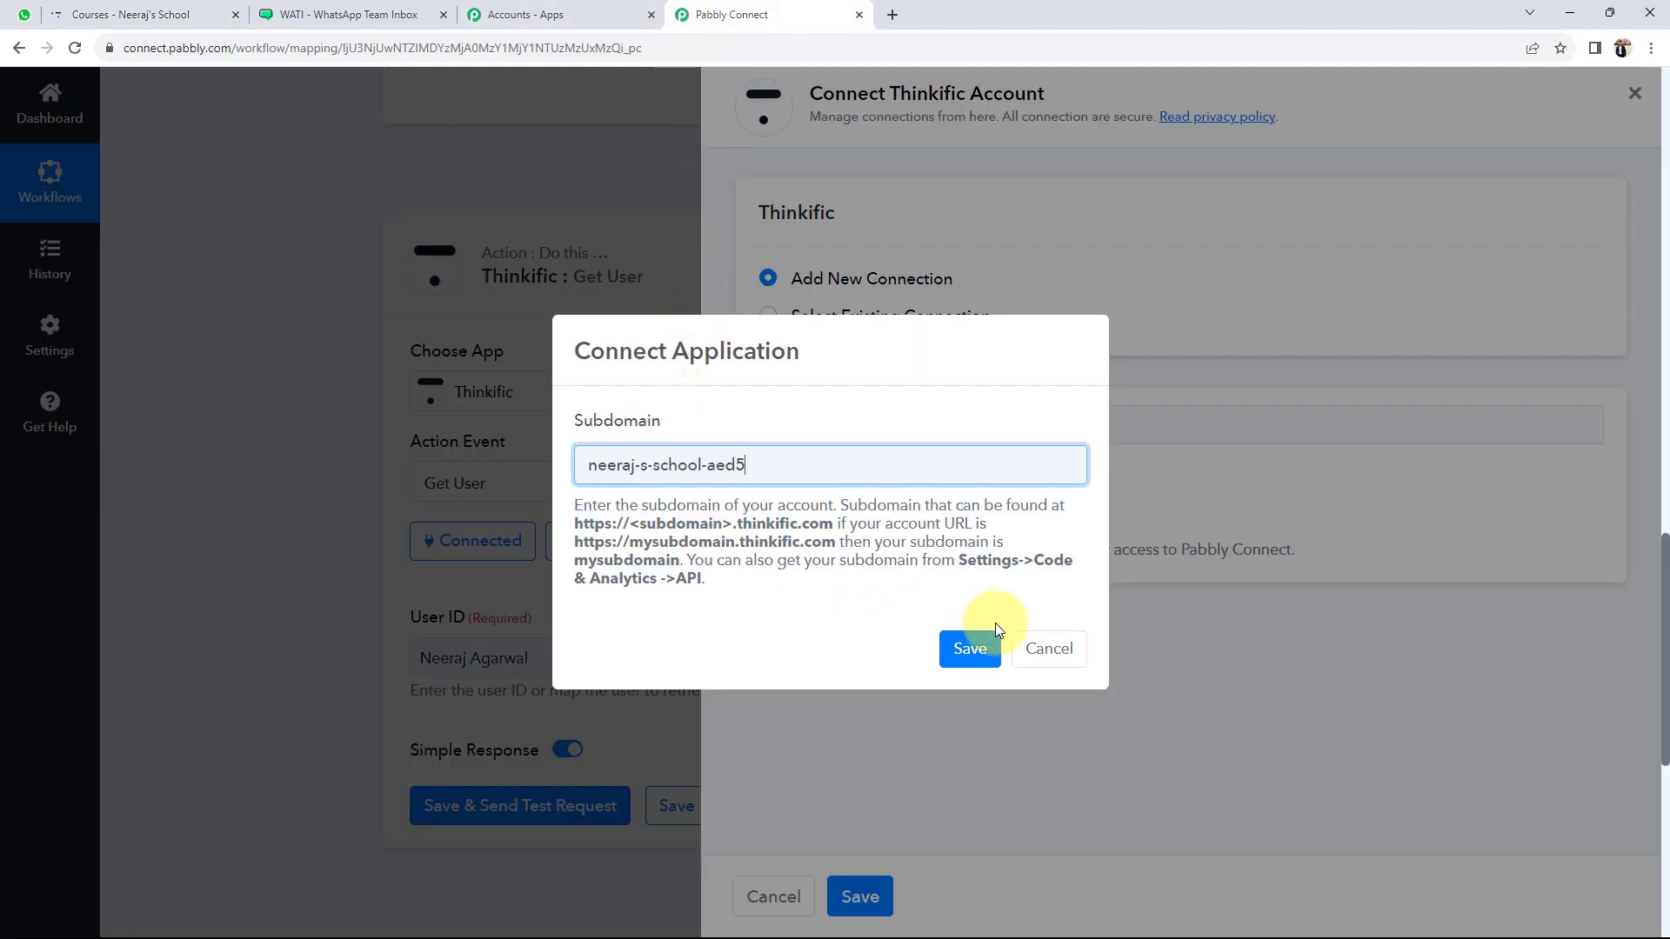
pyautogui.click(967, 648)
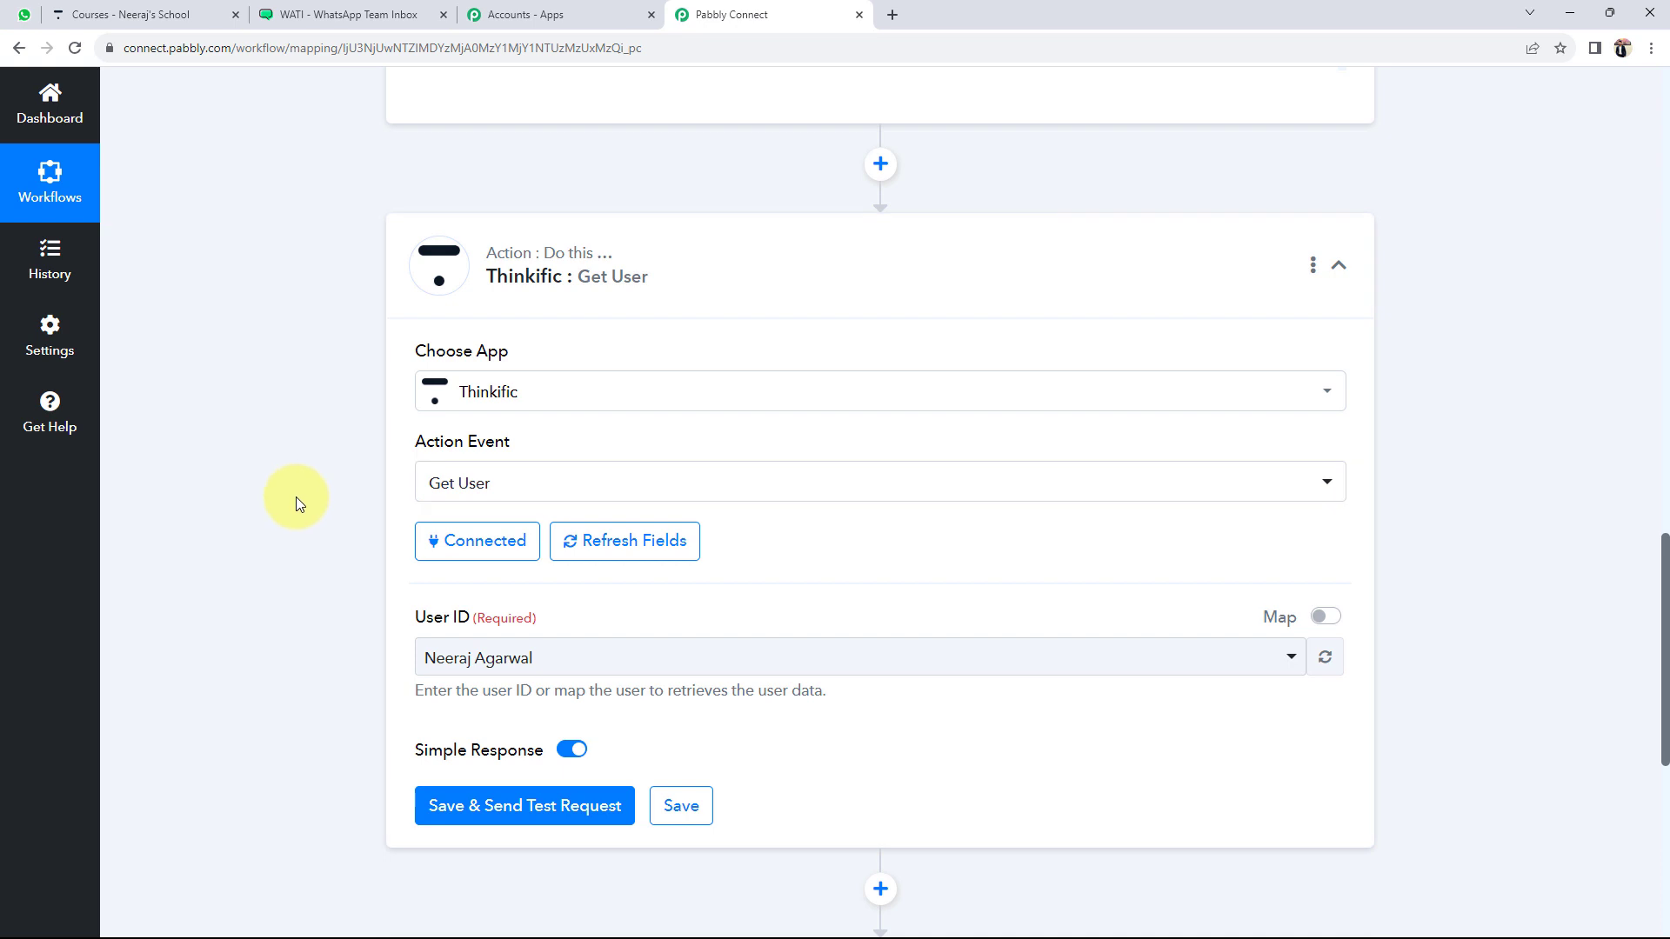
# Browse the users available for the User ID of the Get User action without choosing one.
pyautogui.scroll(-2, 294, 504)
pyautogui.click(442, 484)
pyautogui.scroll(-2, 469, 656)
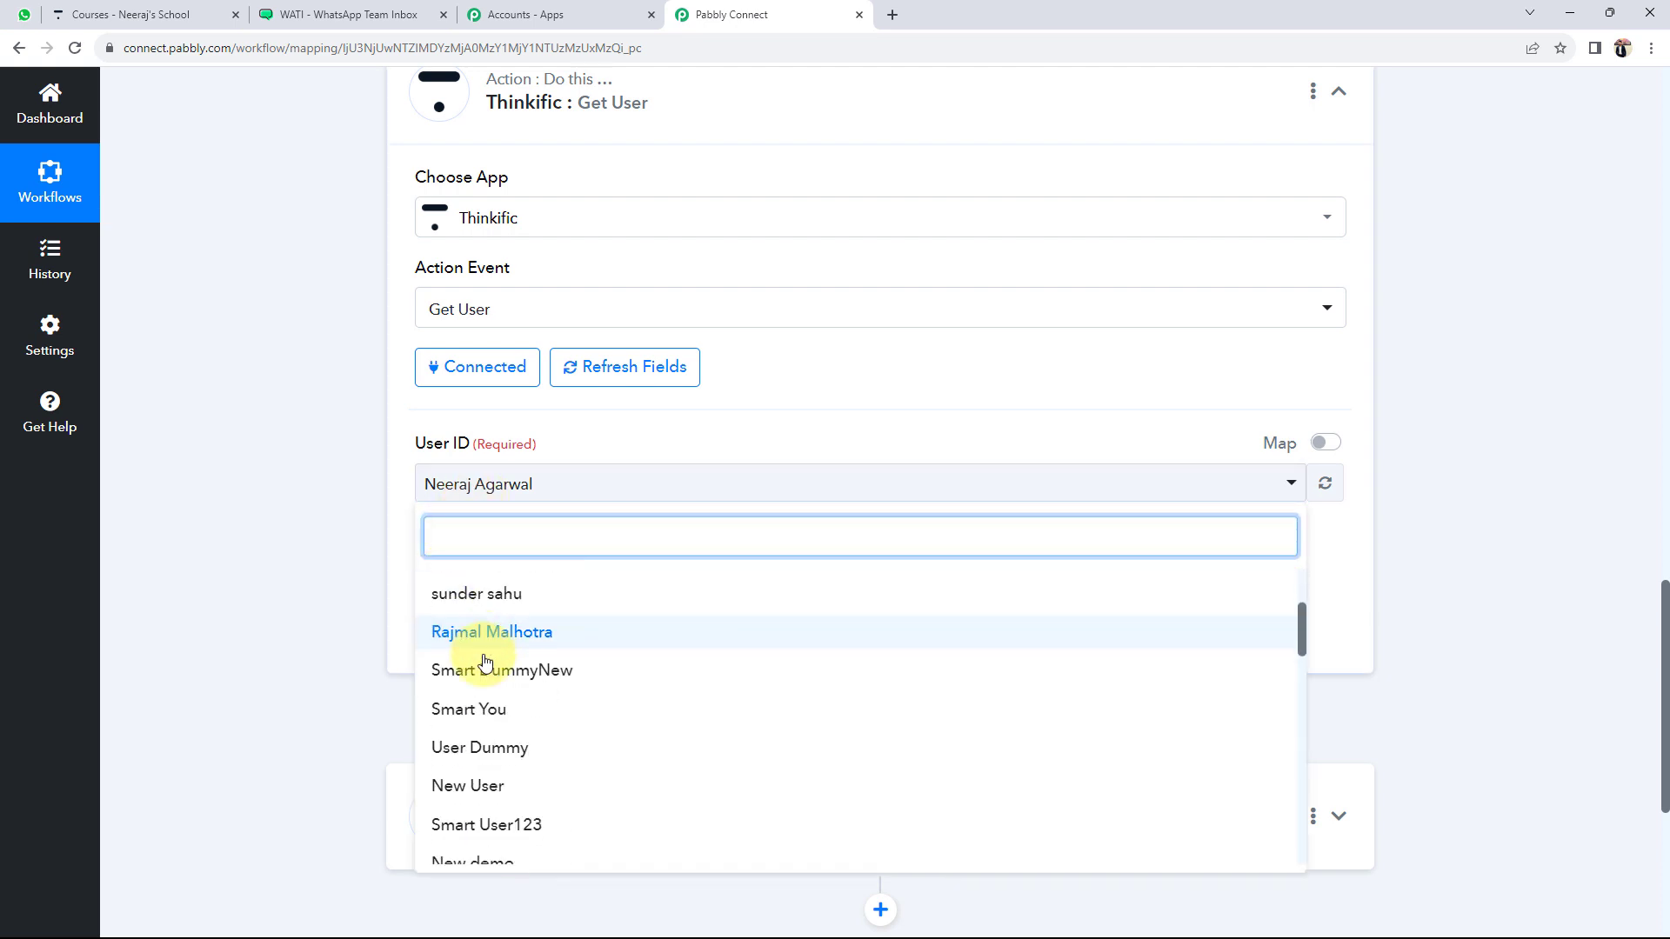
pyautogui.scroll(-5, 485, 663)
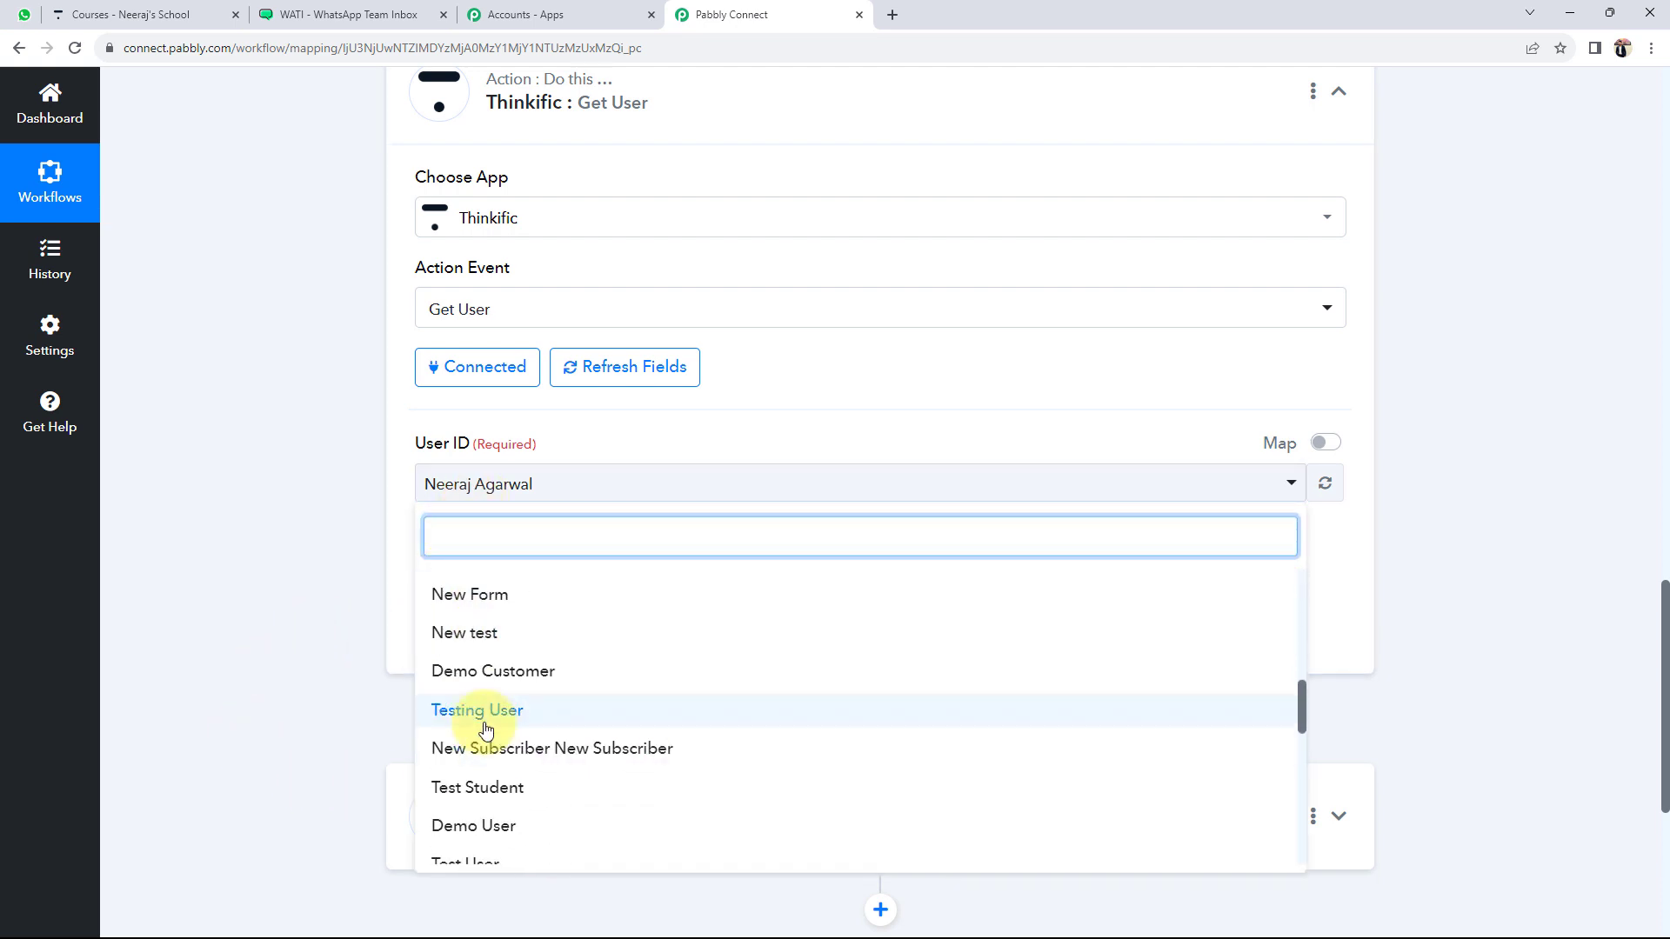
pyautogui.click(294, 685)
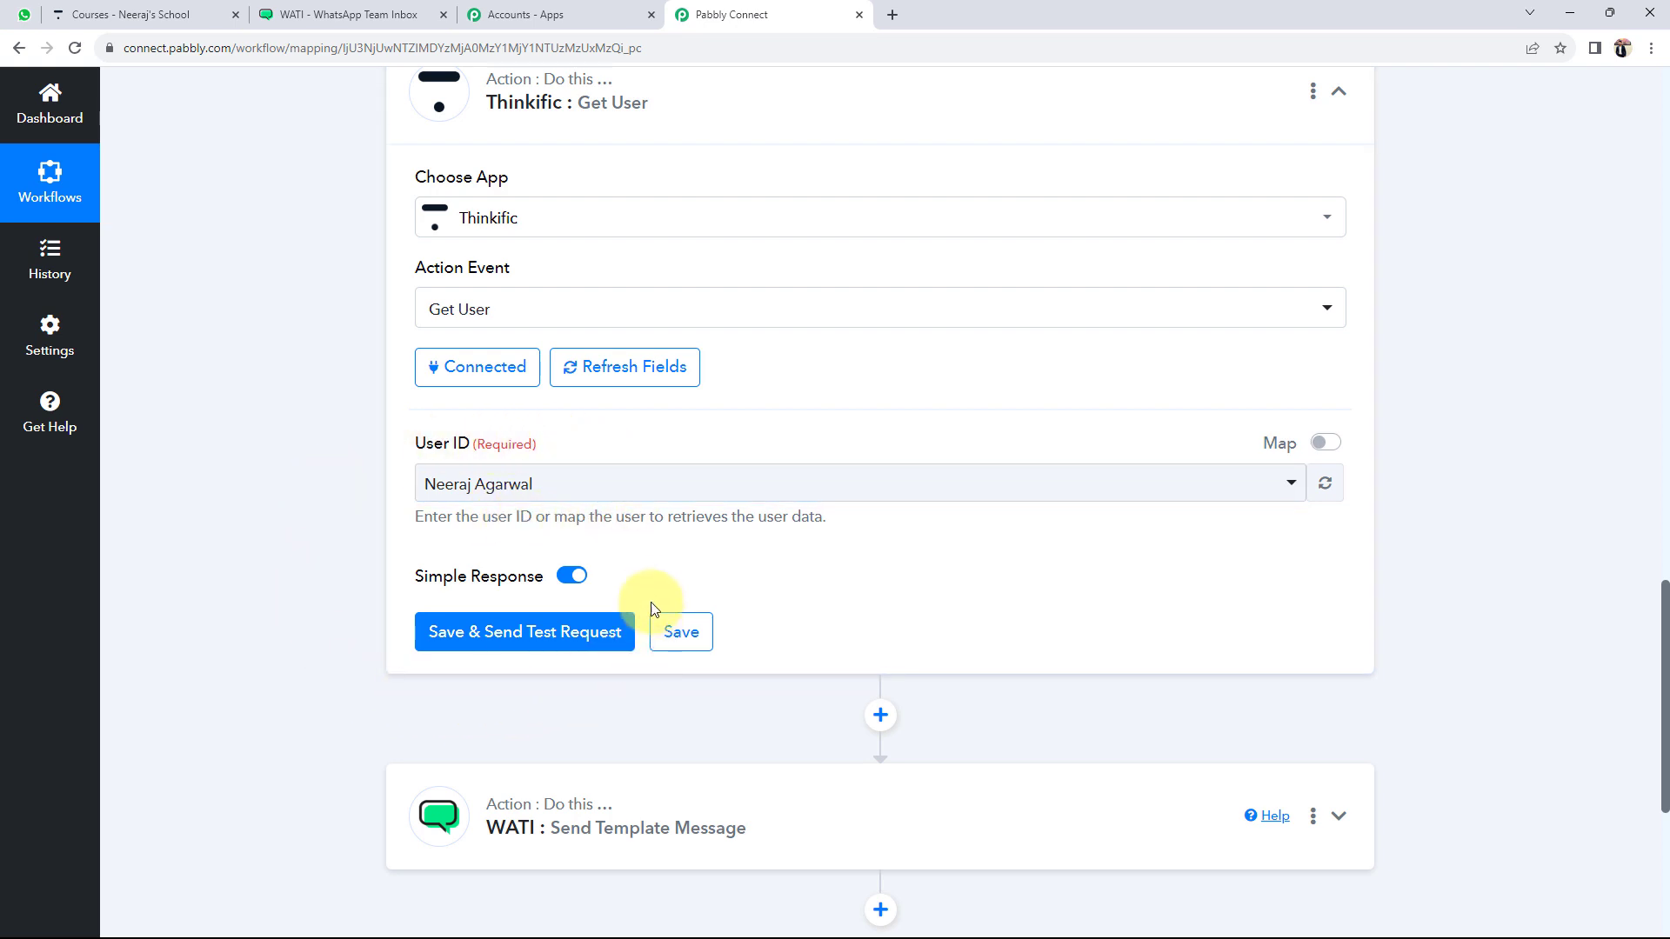
# Enable mapping for the User ID of the Get User action and clear its prefilled value.
pyautogui.click(1320, 445)
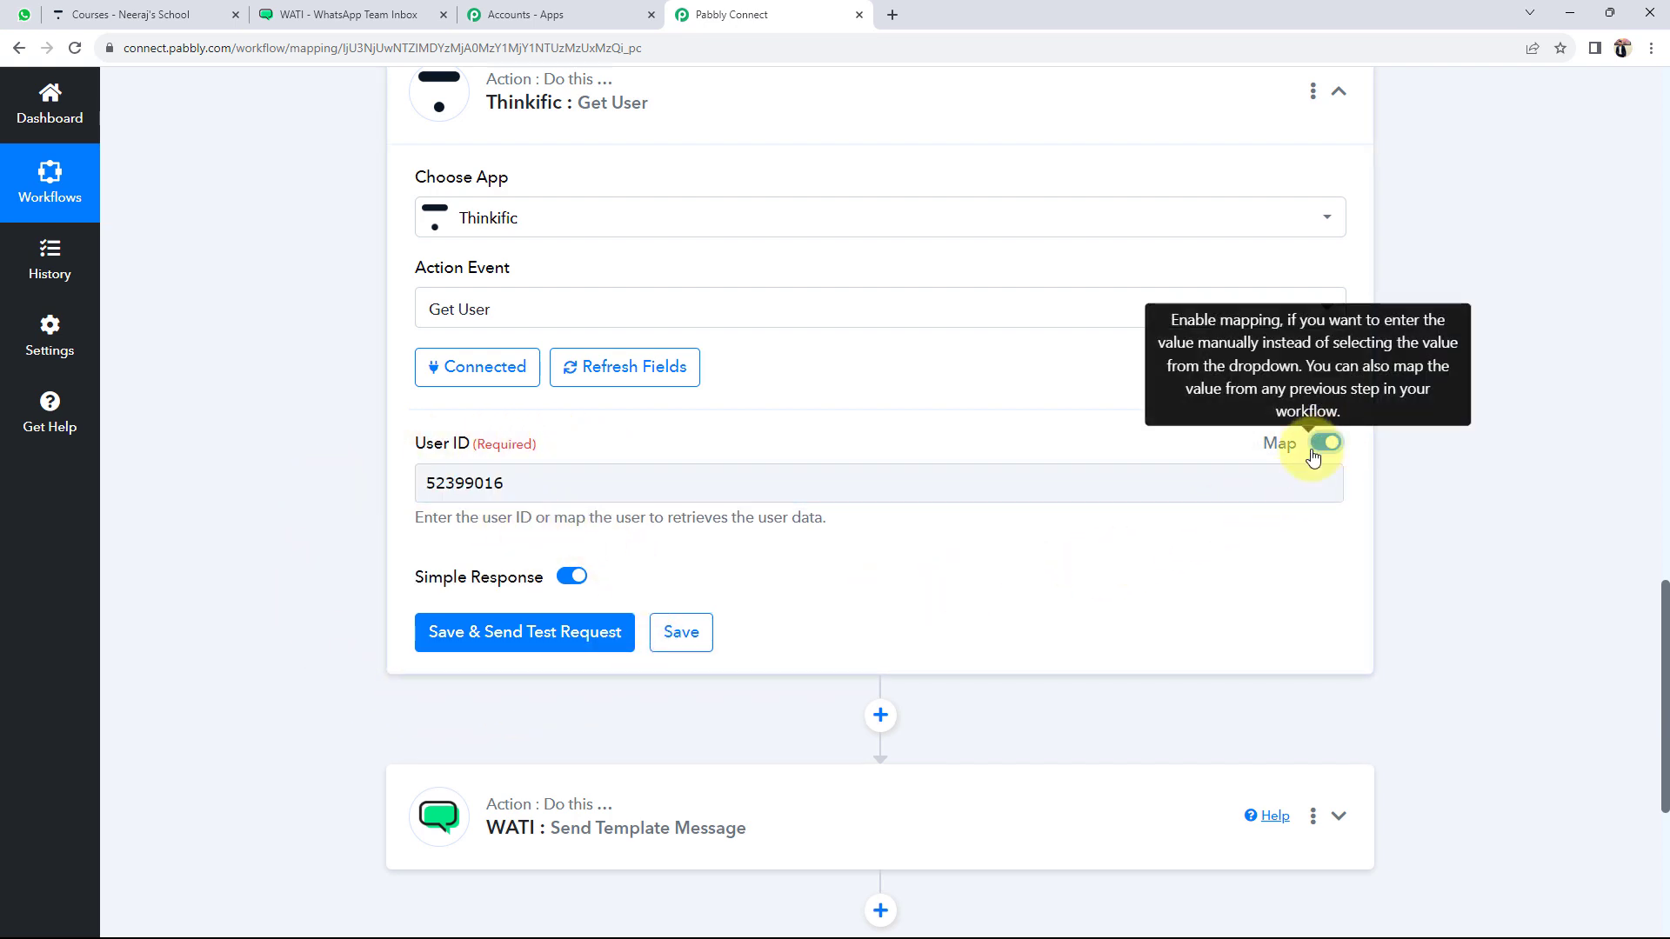
pyautogui.moveTo(515, 487); pyautogui.dragTo(414, 485)
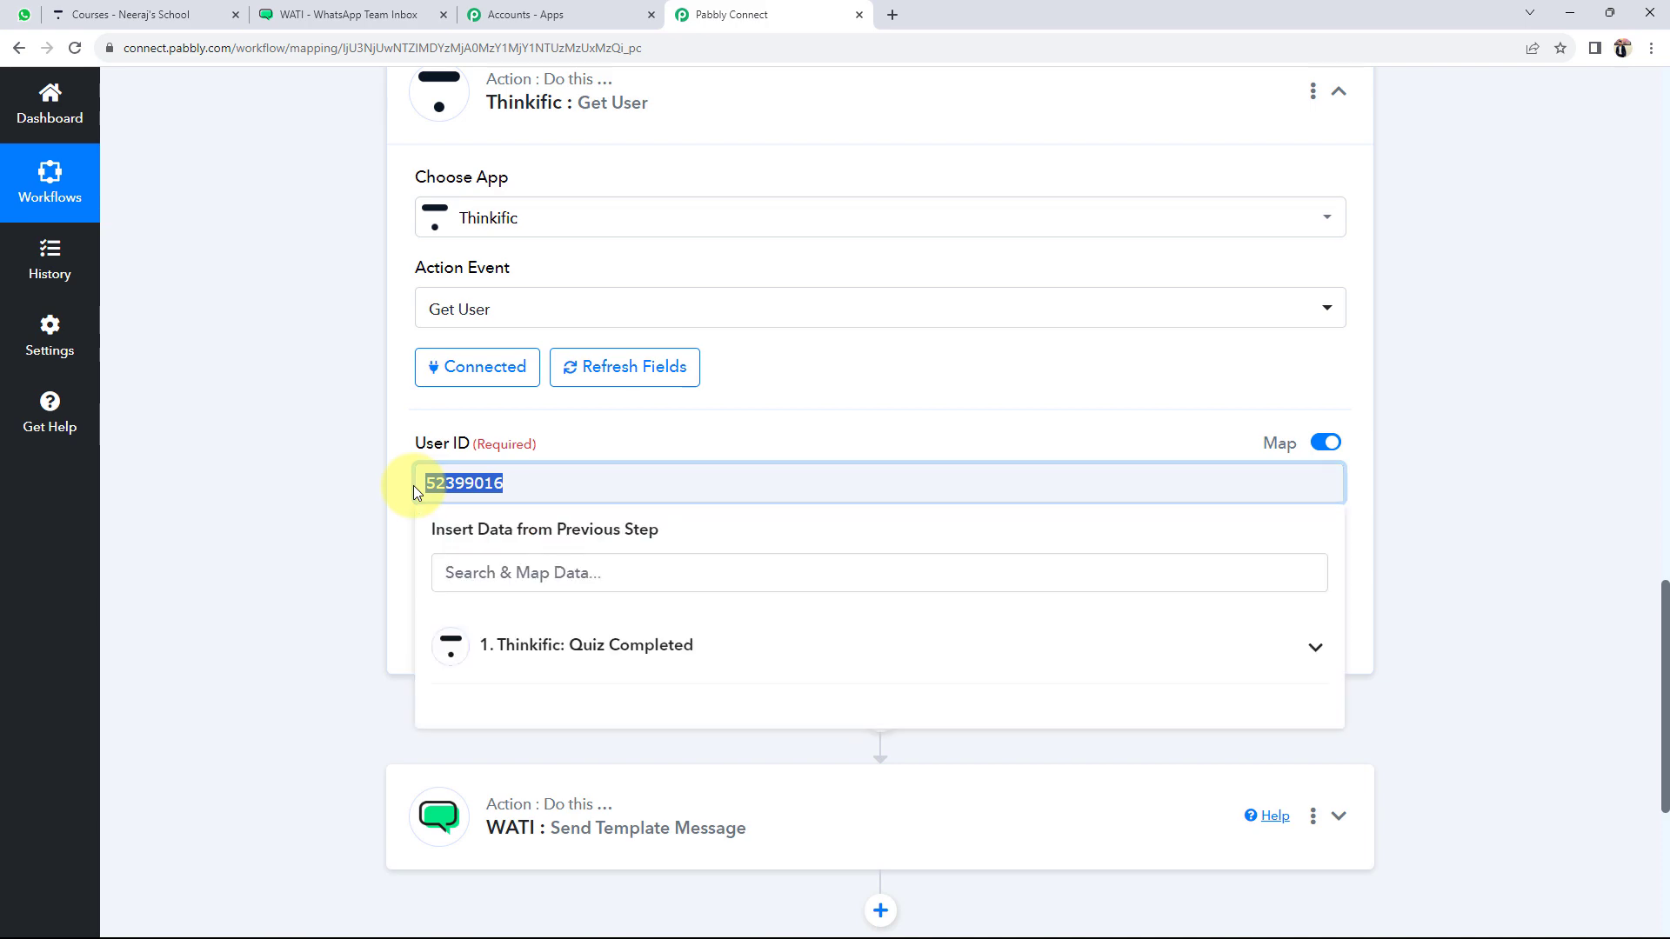
pyautogui.press('BackSpace')
pyautogui.click(310, 494)
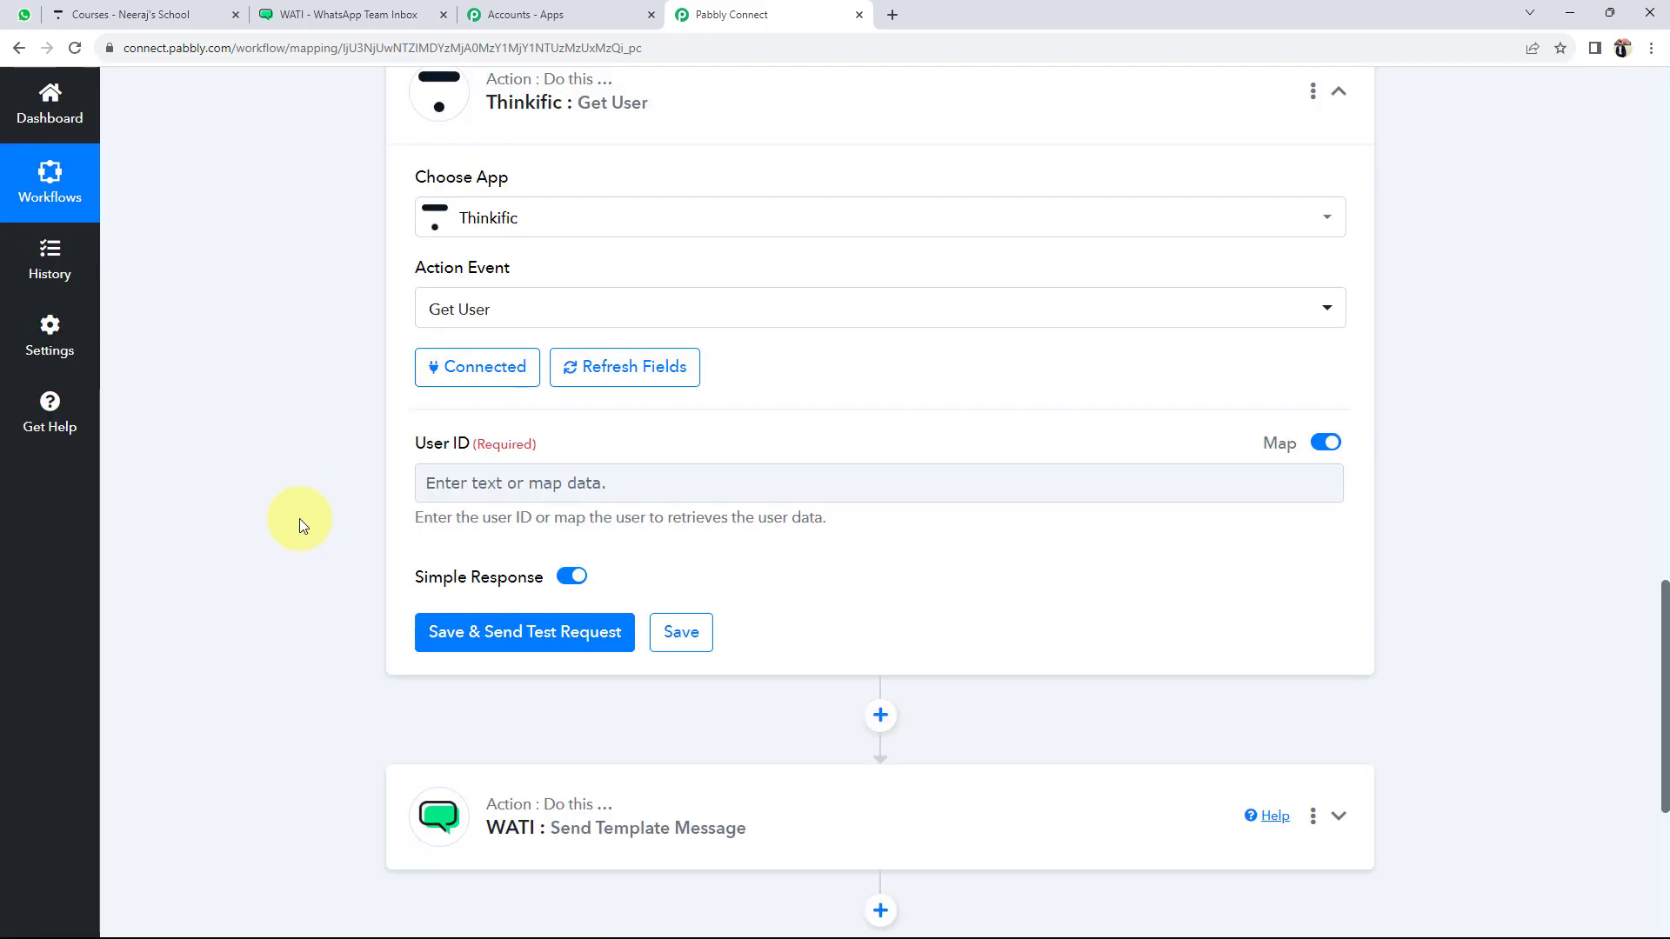
# Examine the captured Quiz Completed response for the payload user ID and the other received fields.
pyautogui.scroll(10, 299, 522)
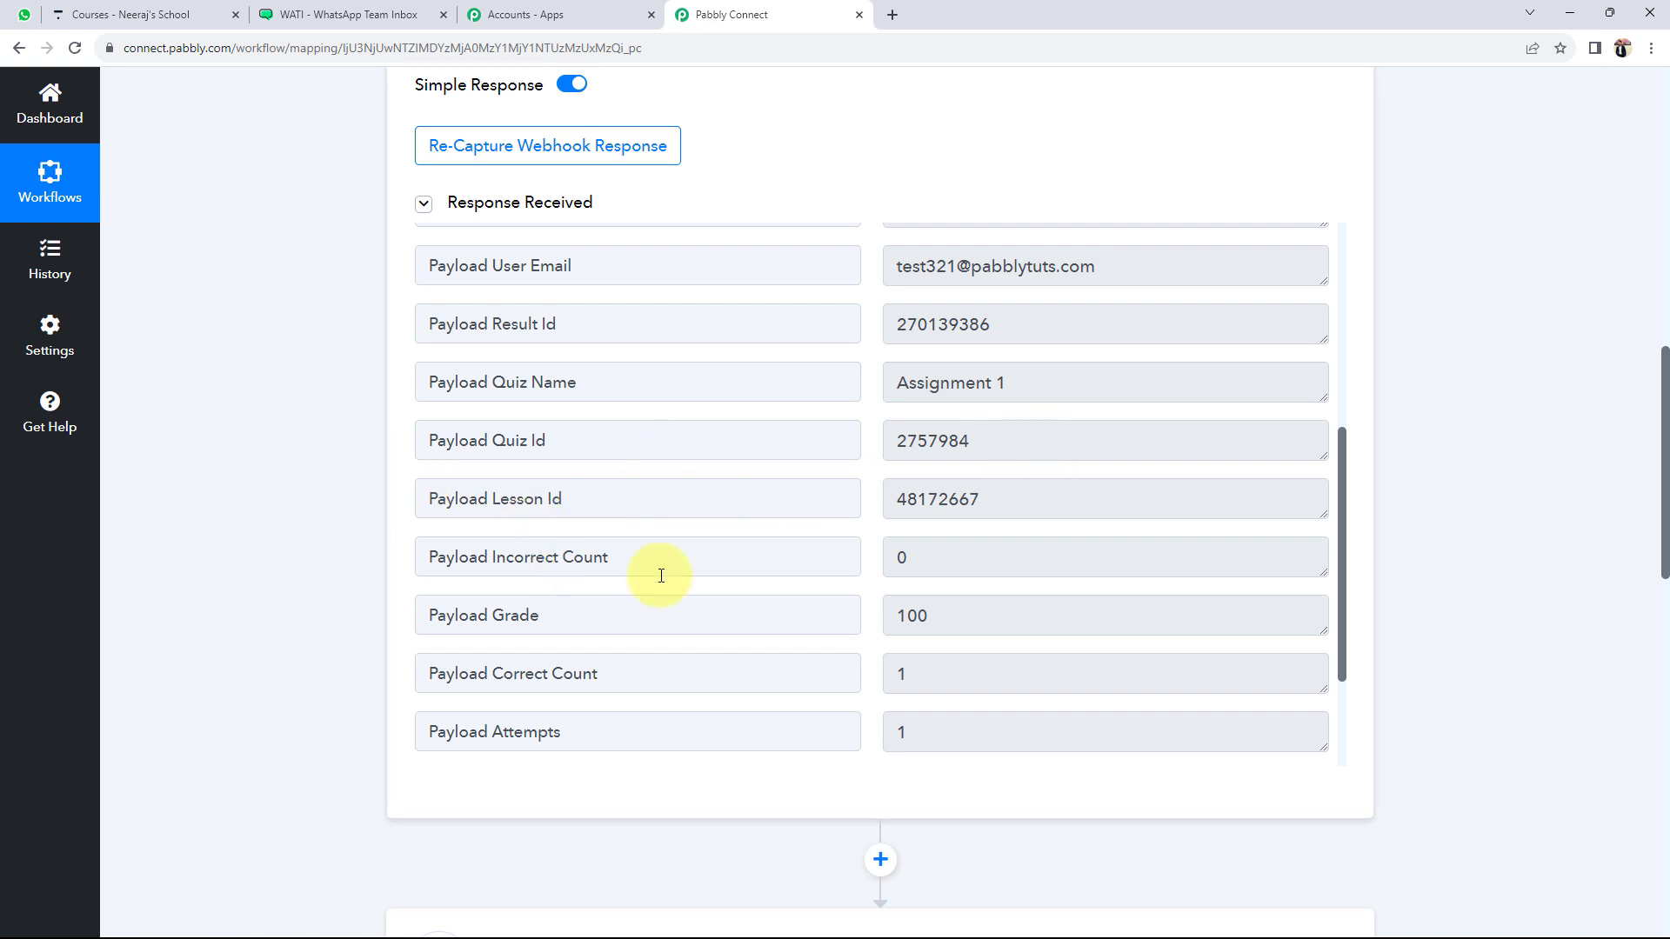
pyautogui.scroll(5, 1027, 557)
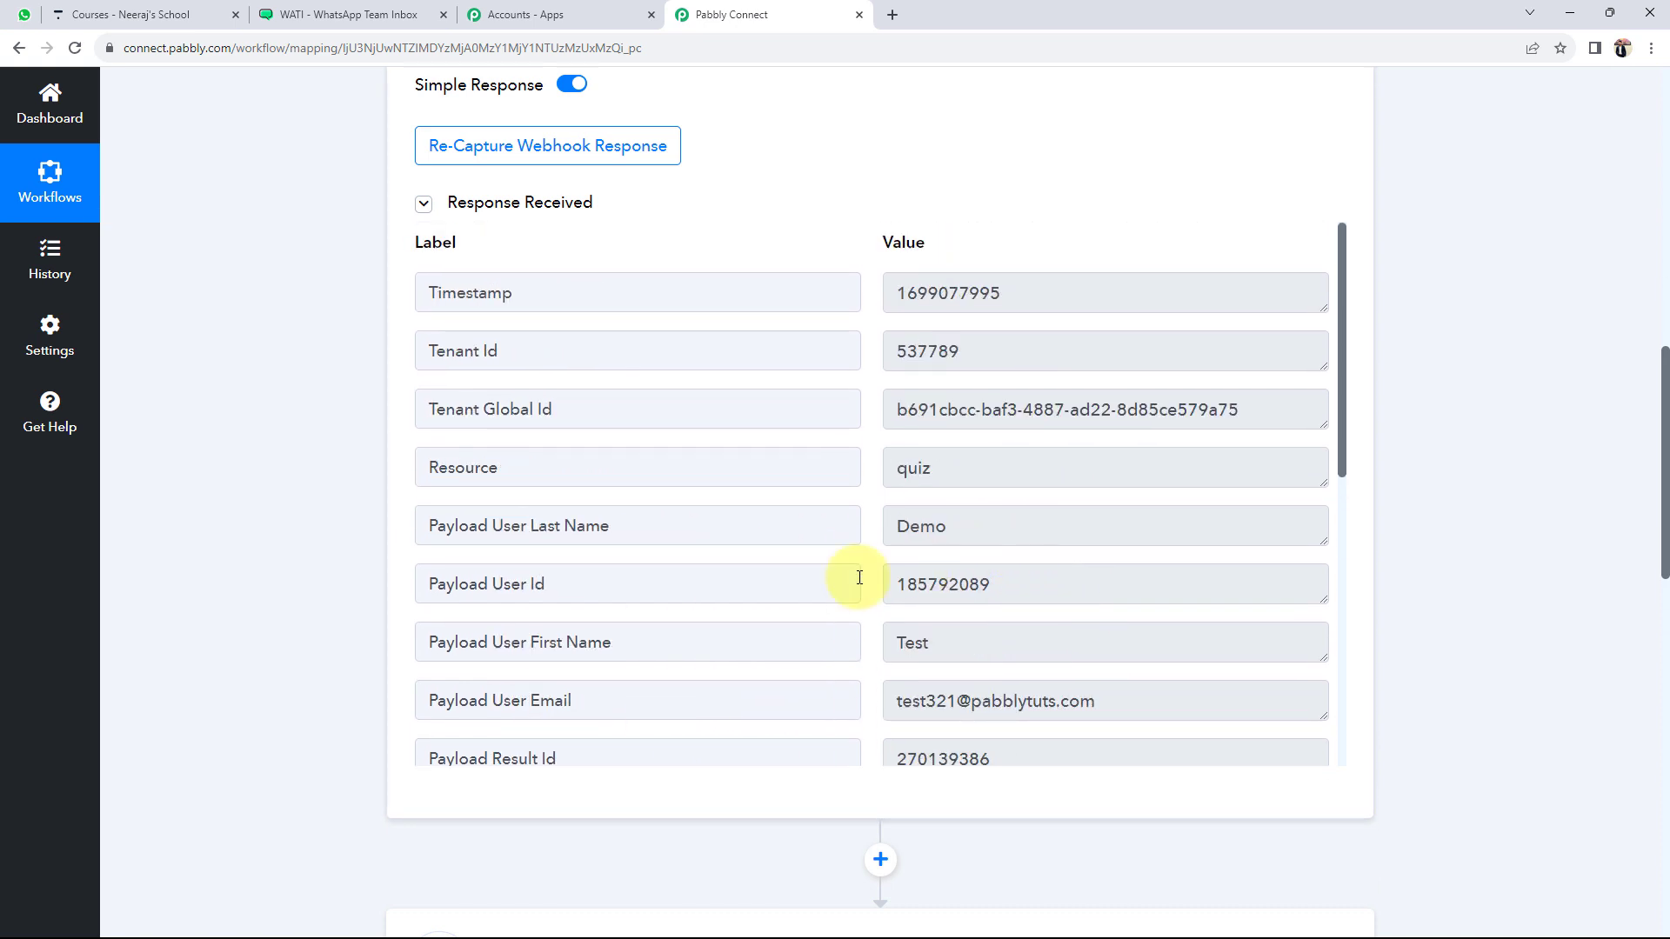
pyautogui.moveTo(1025, 585); pyautogui.dragTo(697, 586)
pyautogui.scroll(-7, 466, 607)
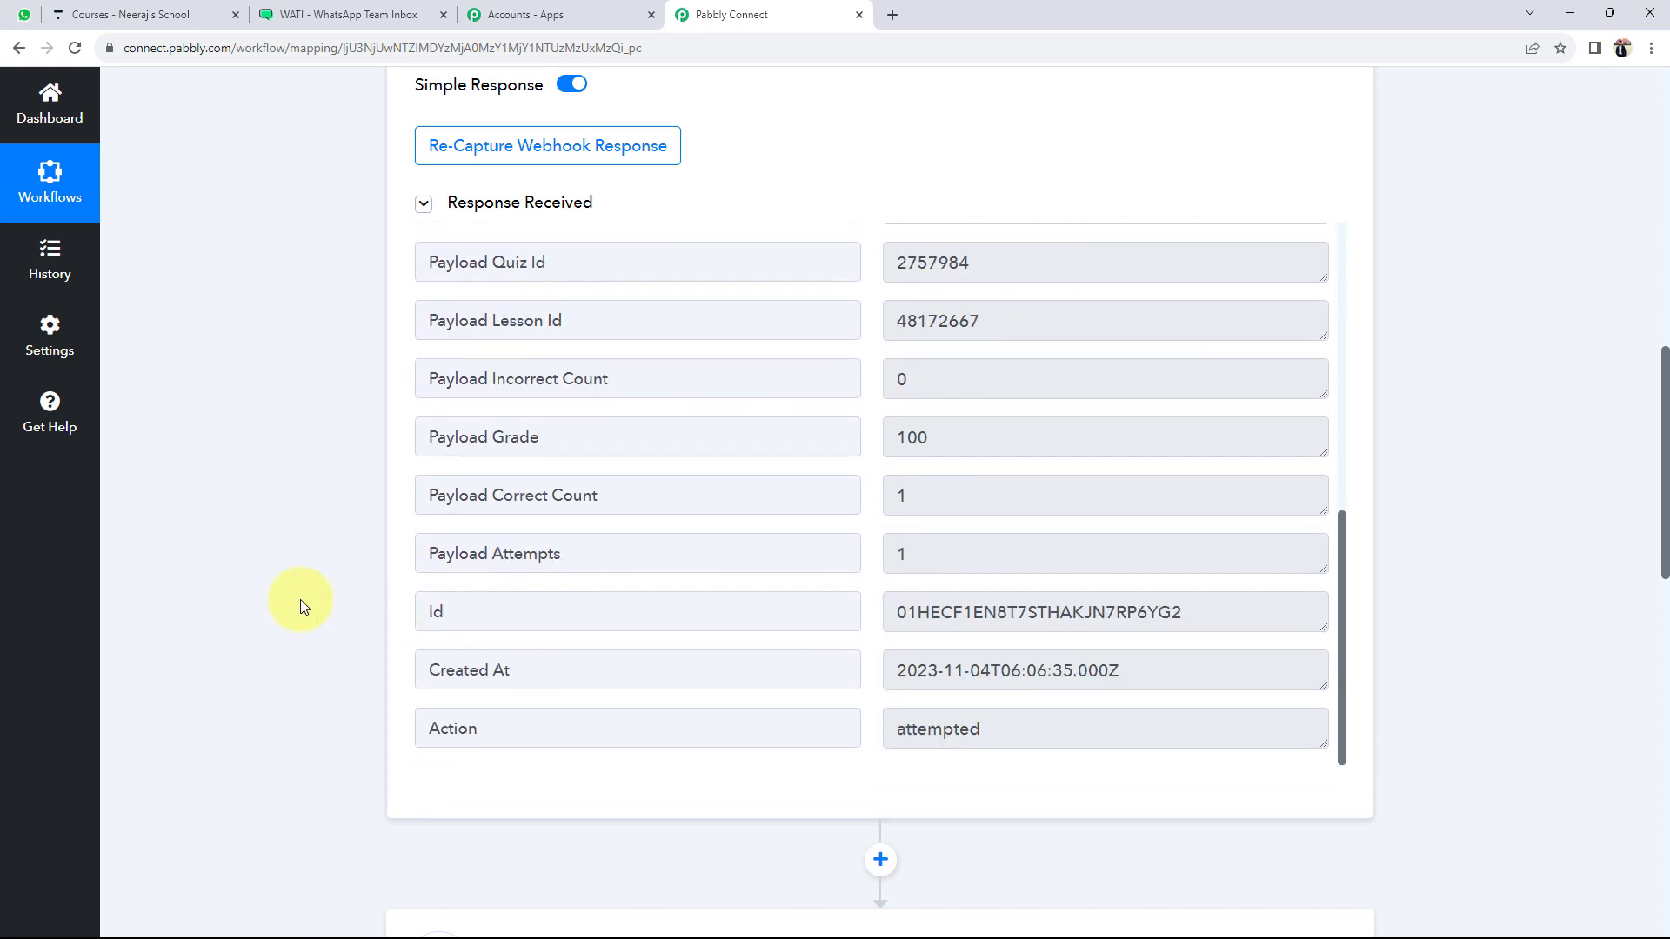
pyautogui.scroll(-10, 300, 600)
pyautogui.click(470, 489)
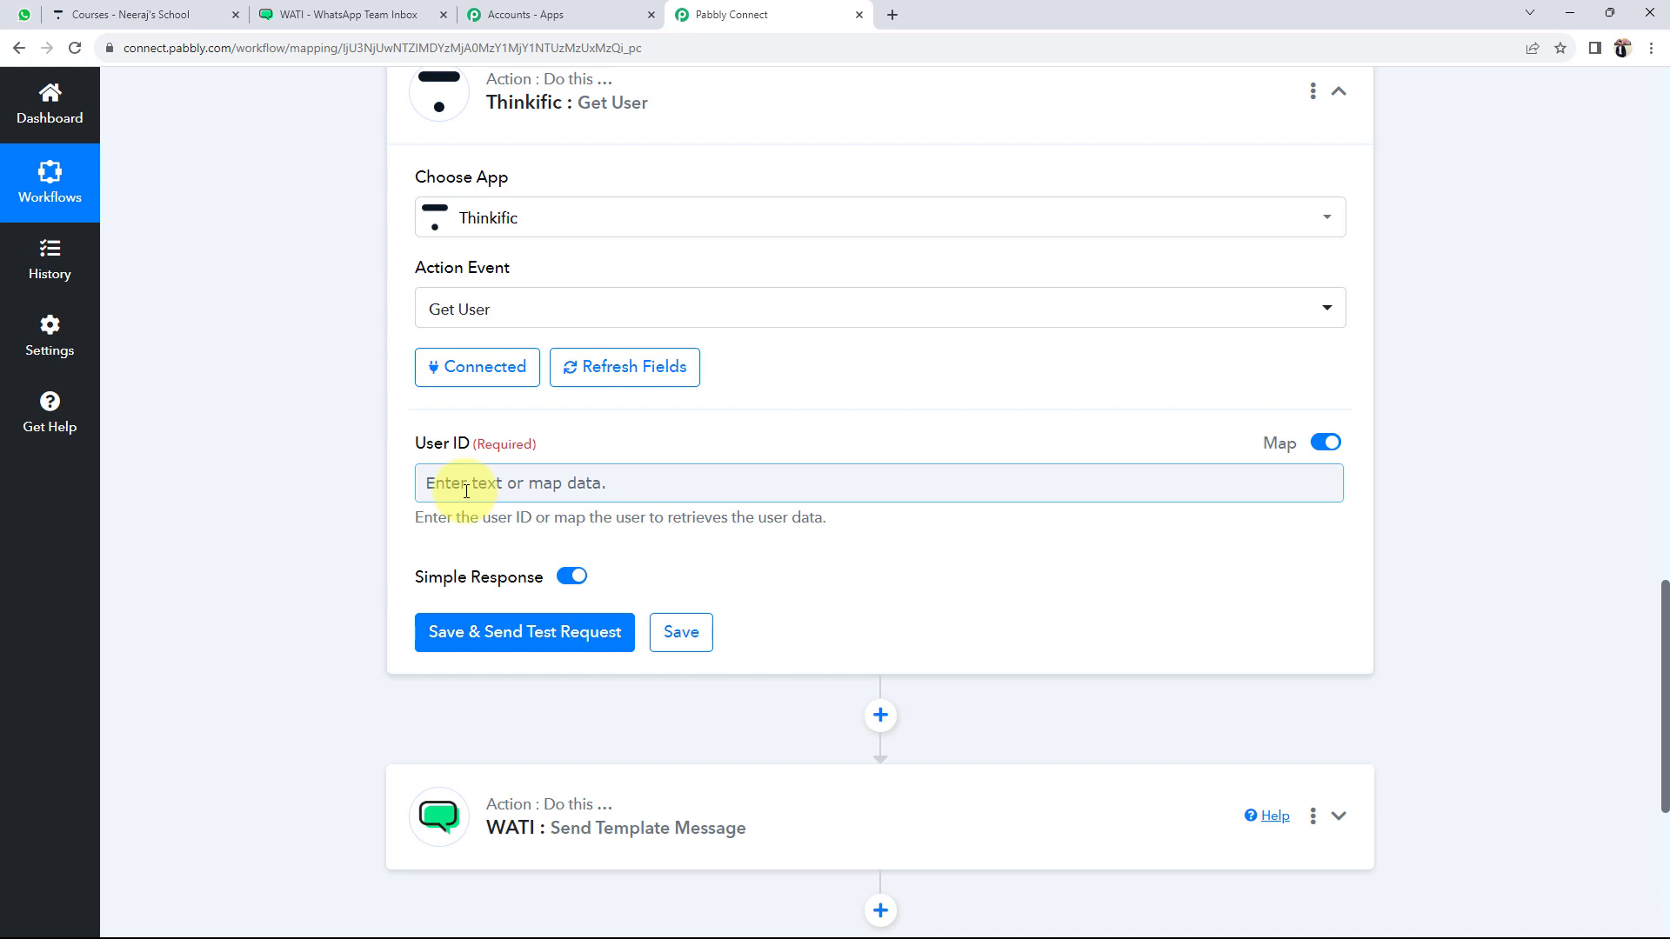
pyautogui.scroll(9, 378, 597)
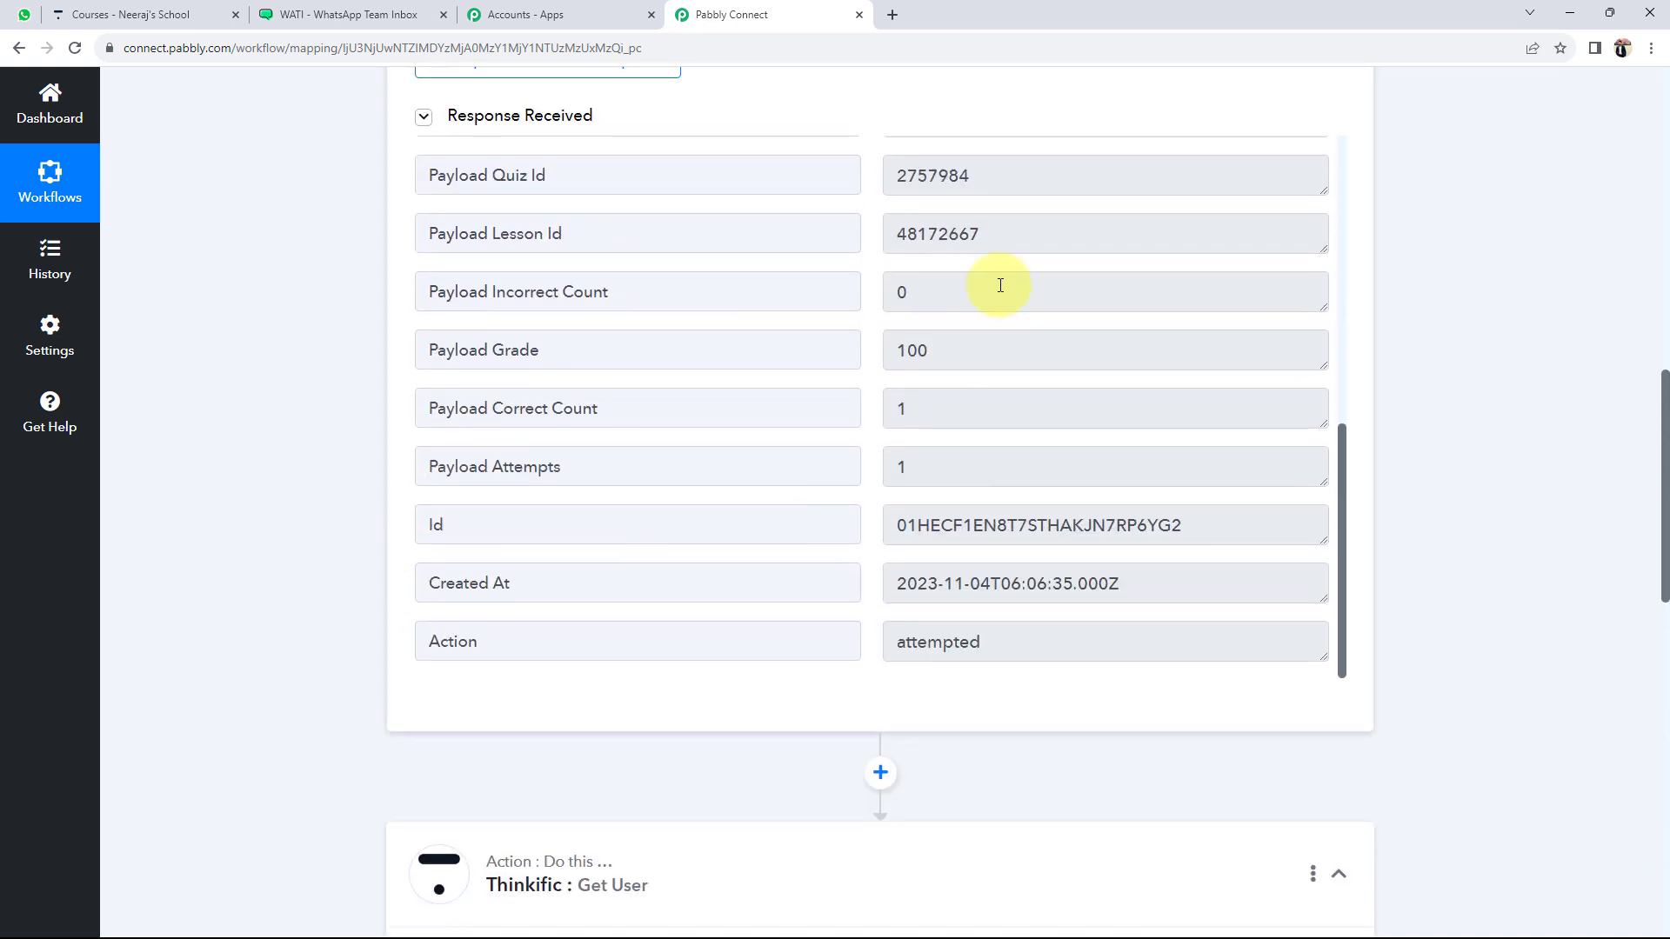
pyautogui.doubleClick(992, 235)
pyautogui.scroll(-8, 284, 435)
# Map the Get User action's User ID to Payload User Id from the Thinkific Quiz Completed step.
pyautogui.click(489, 564)
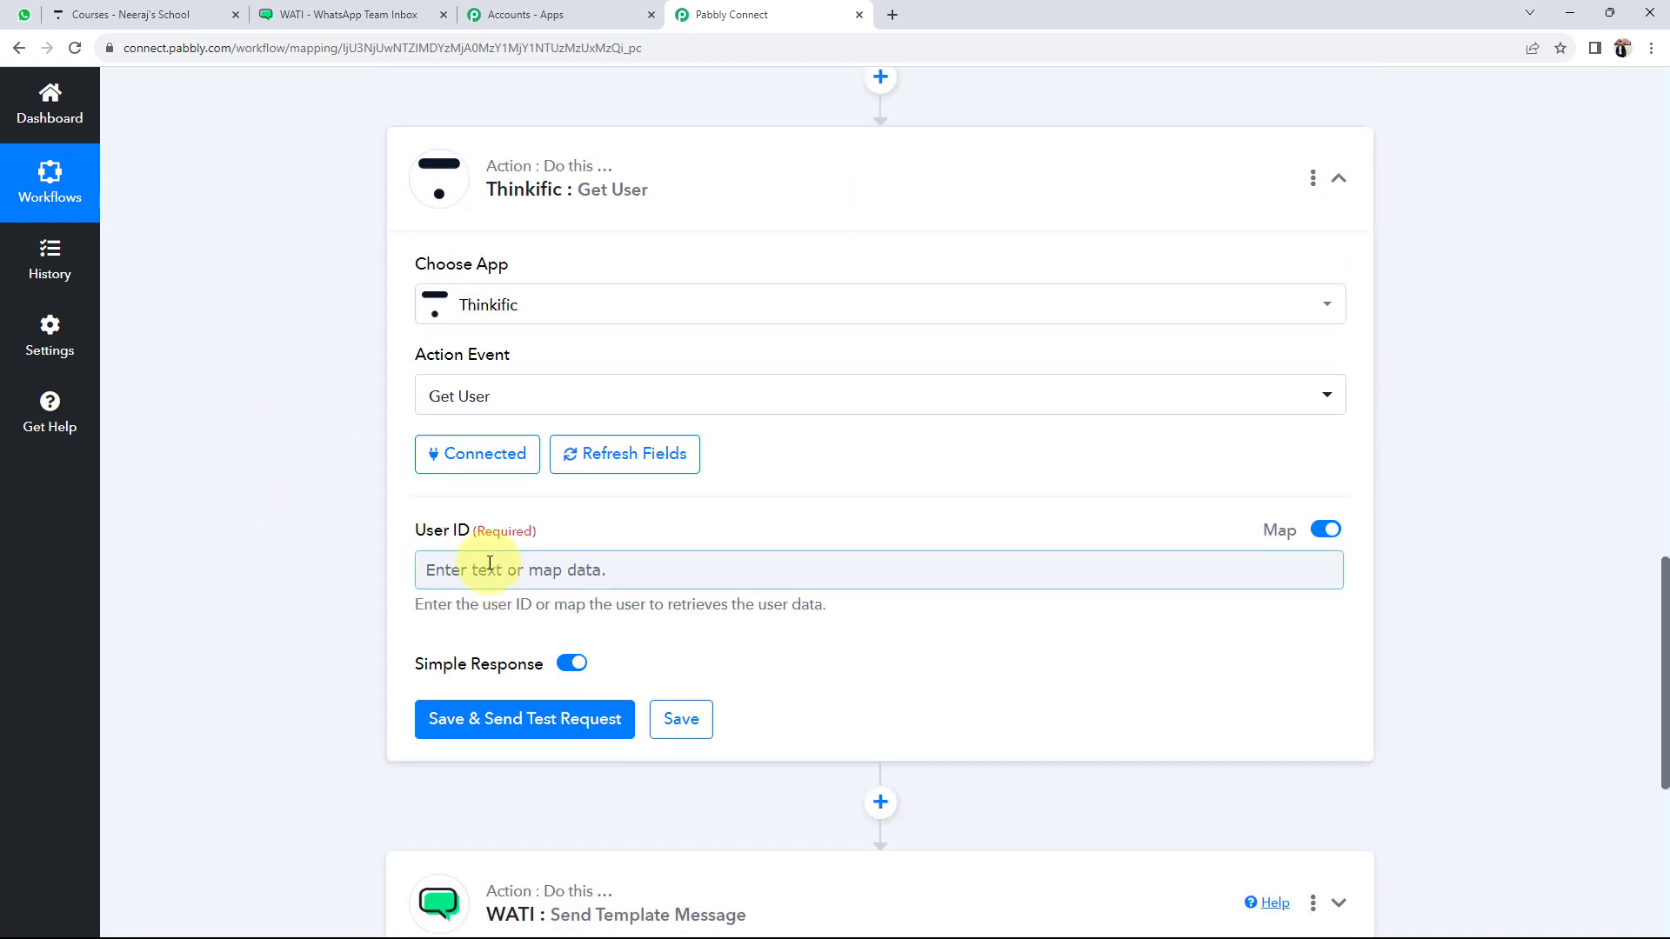
pyautogui.click(485, 587)
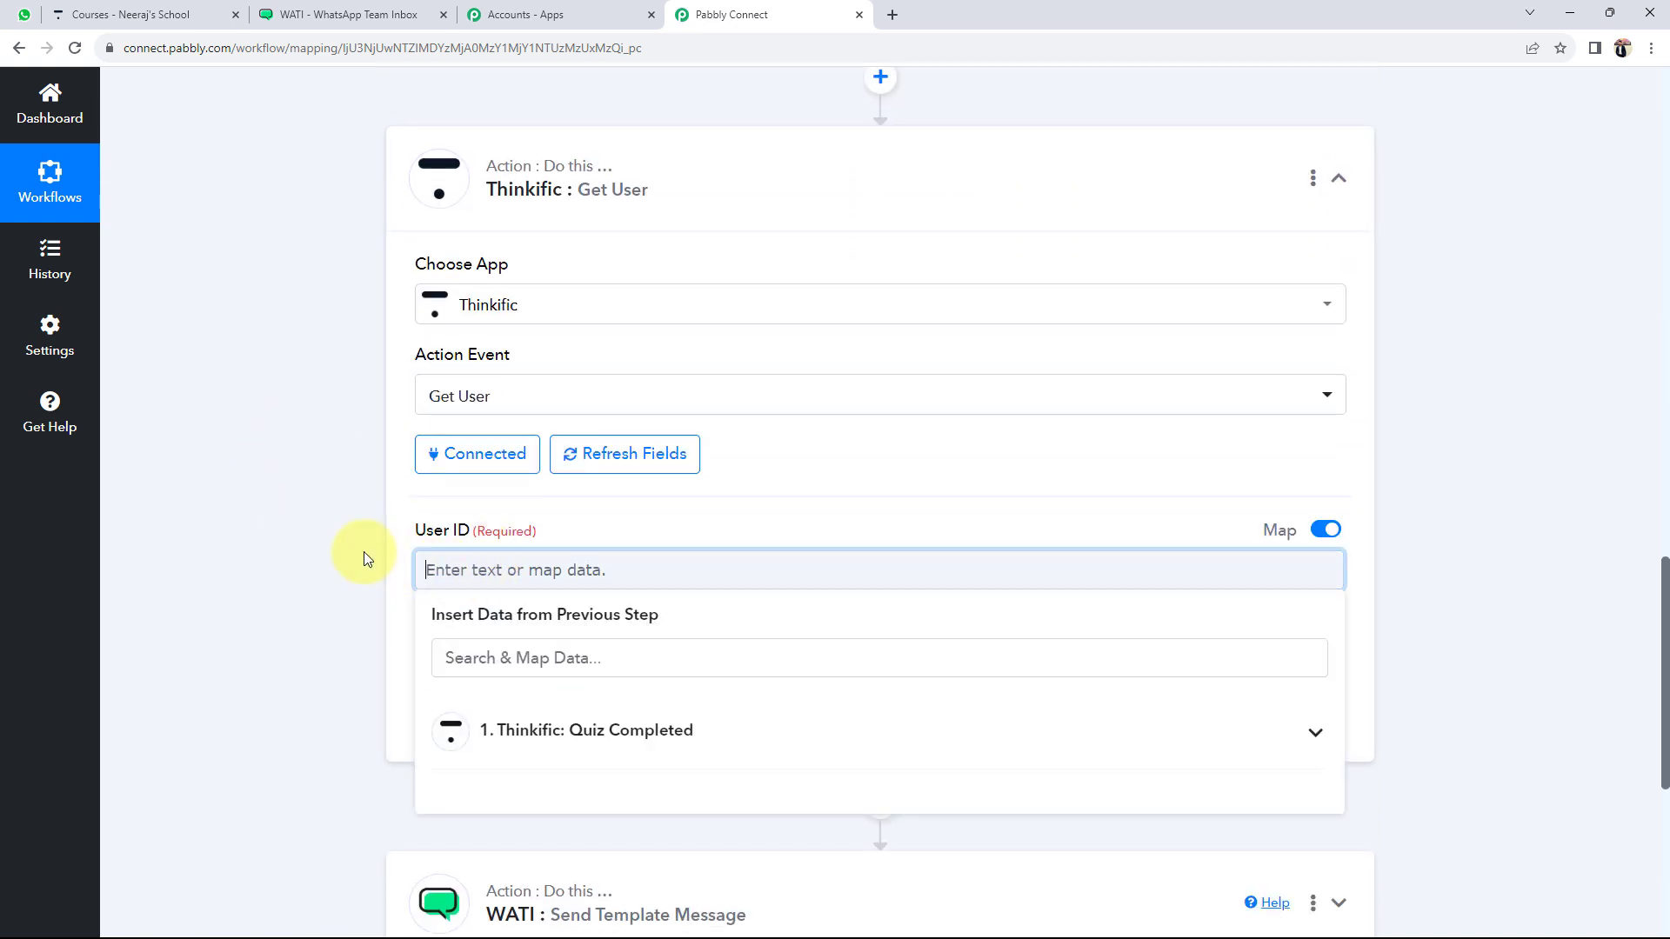
pyautogui.scroll(-1, 400, 554)
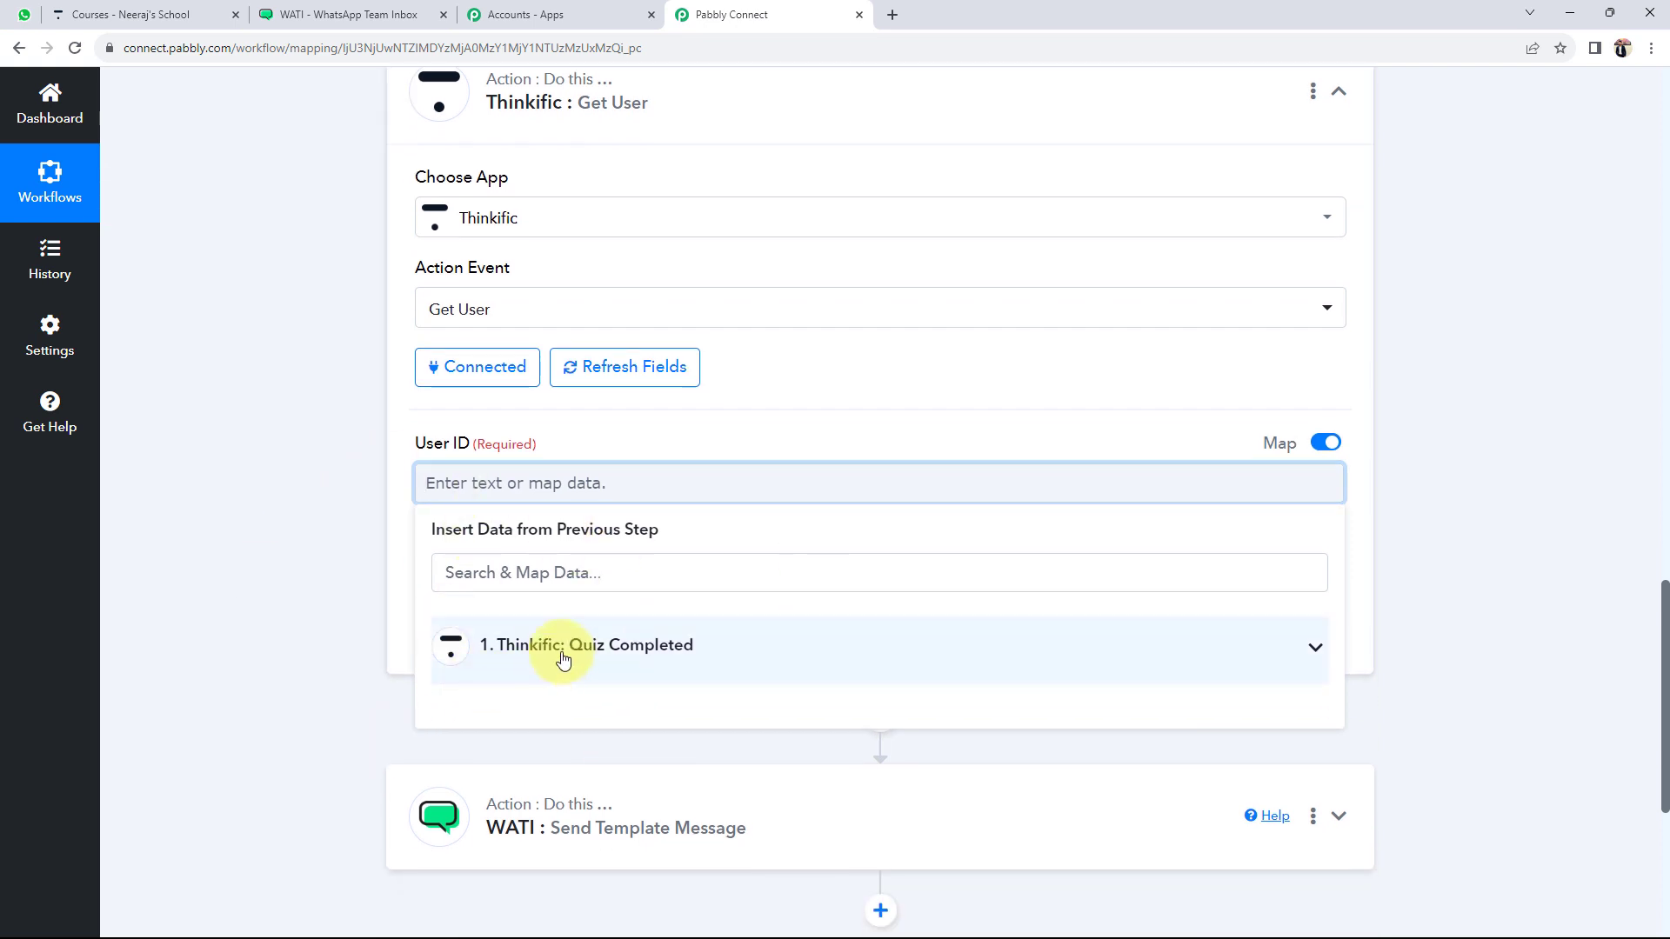
pyautogui.click(366, 539)
pyautogui.click(455, 484)
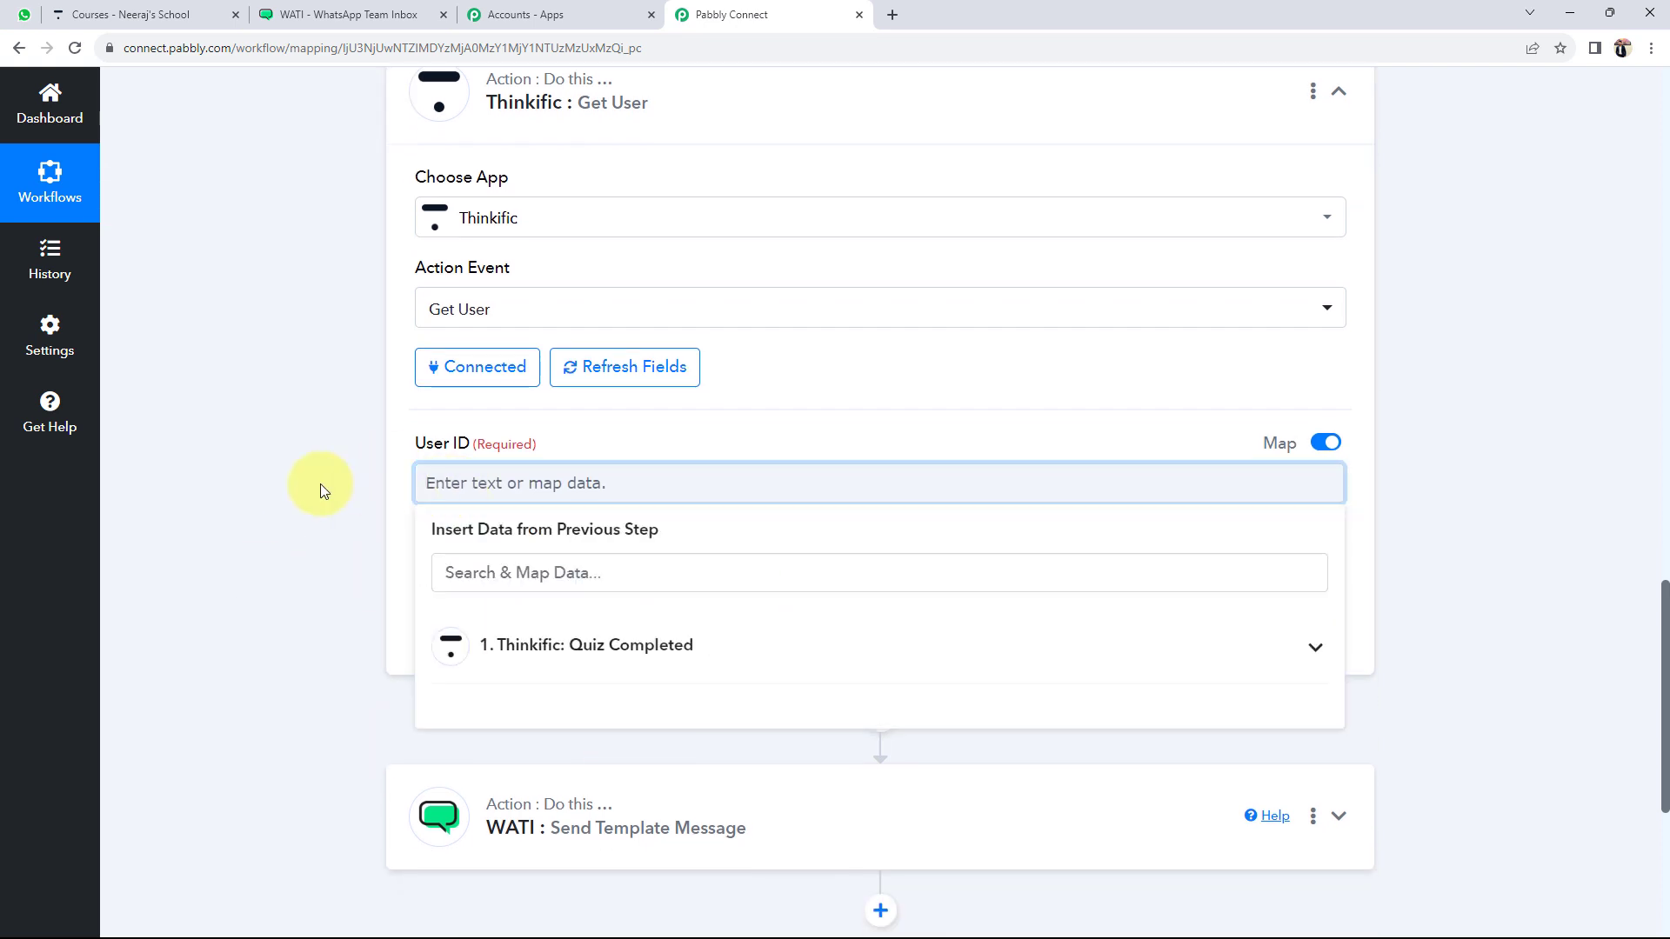
pyautogui.scroll(-1, 292, 488)
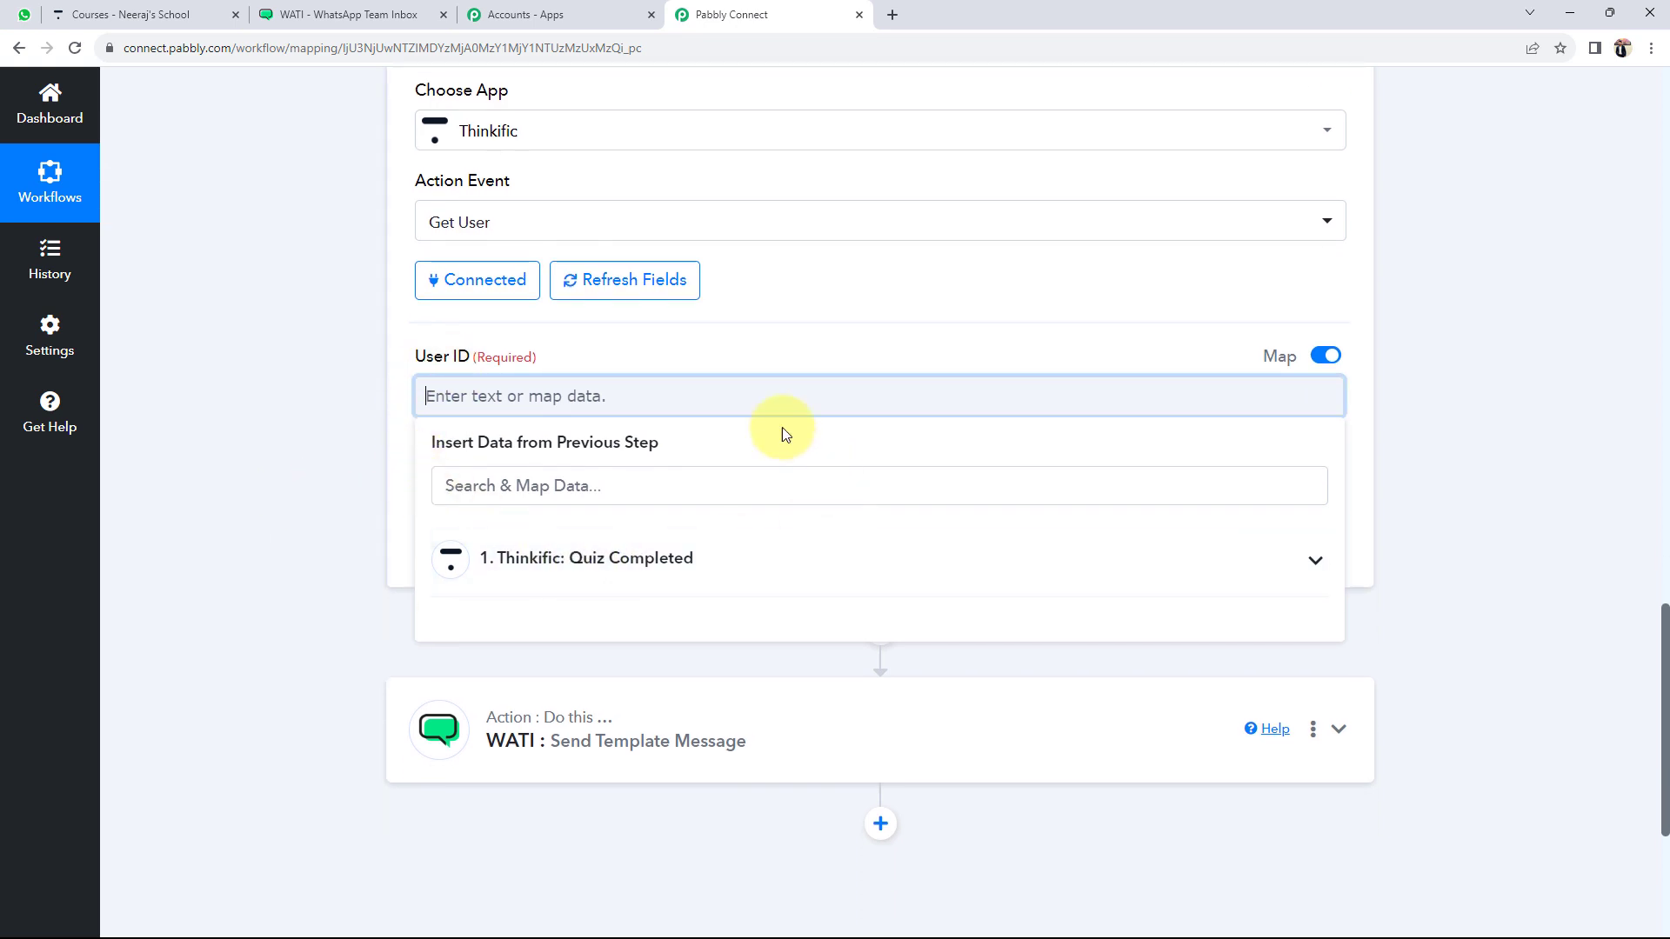
pyautogui.click(1305, 583)
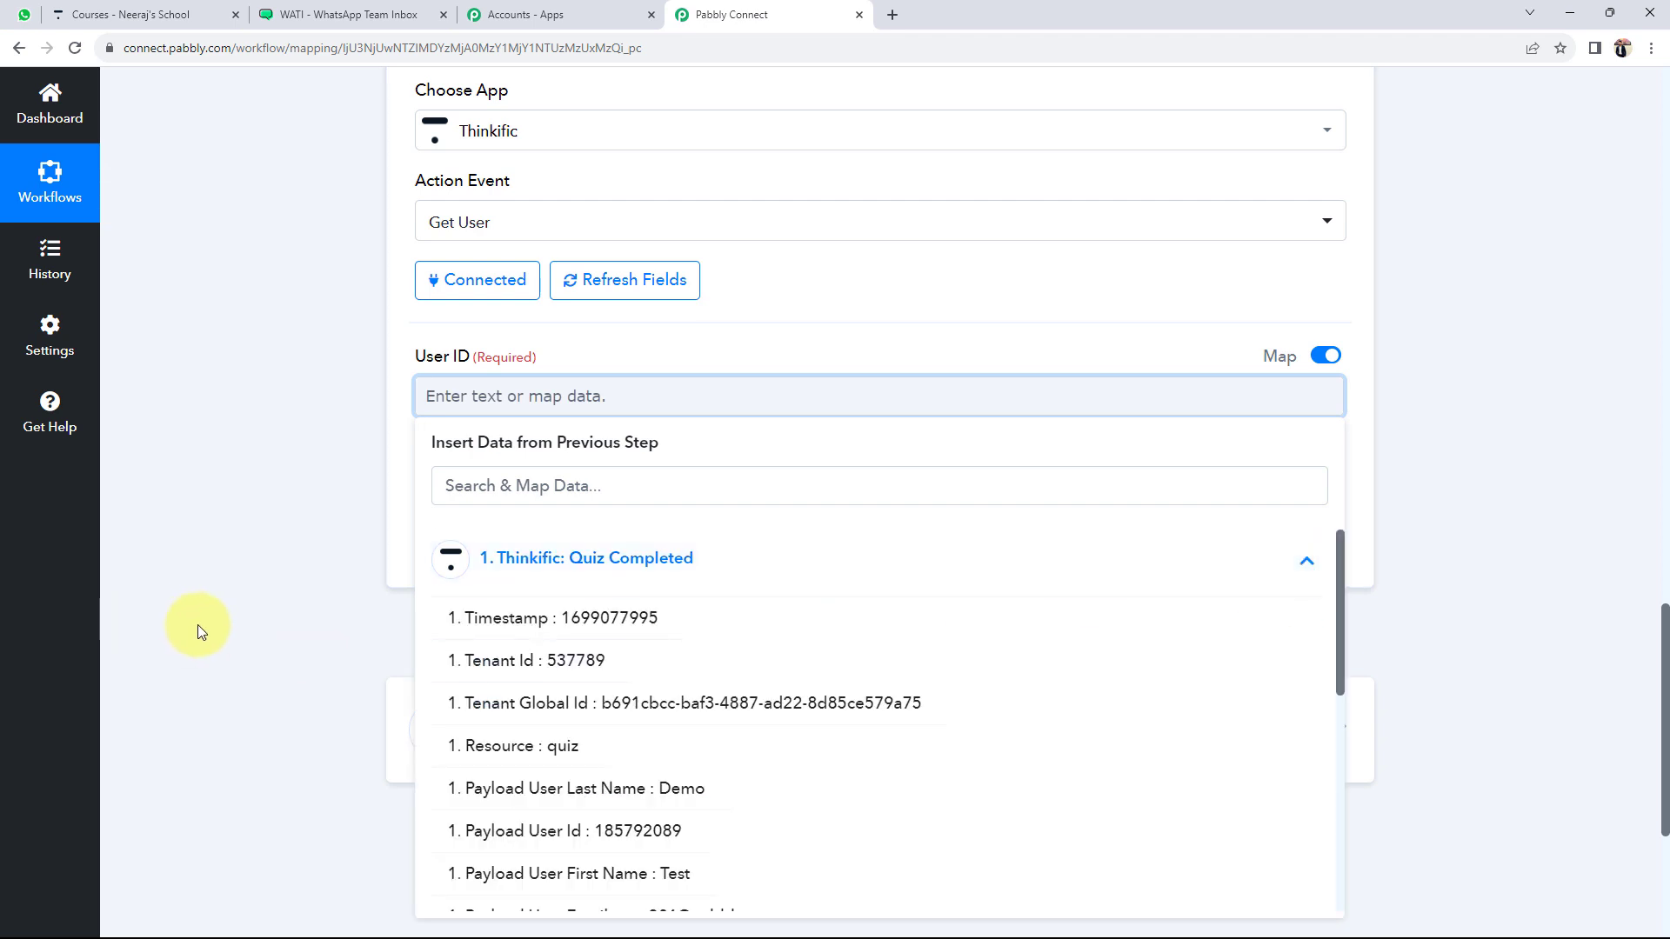
pyautogui.scroll(-1, 379, 626)
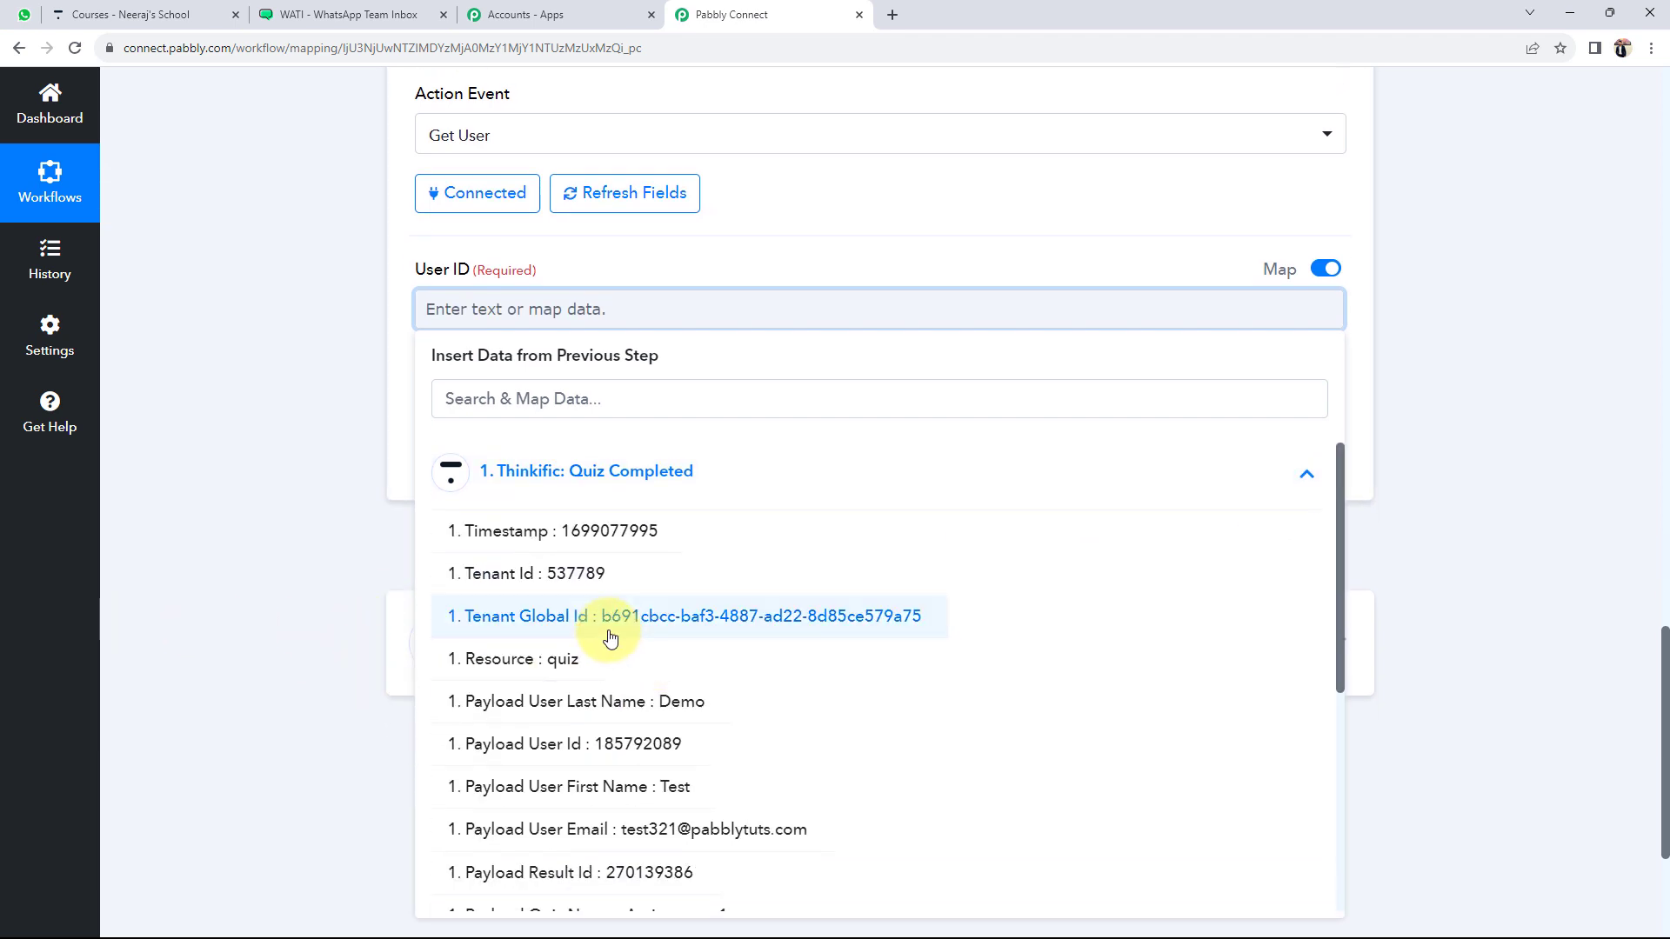
pyautogui.scroll(-1, 615, 639)
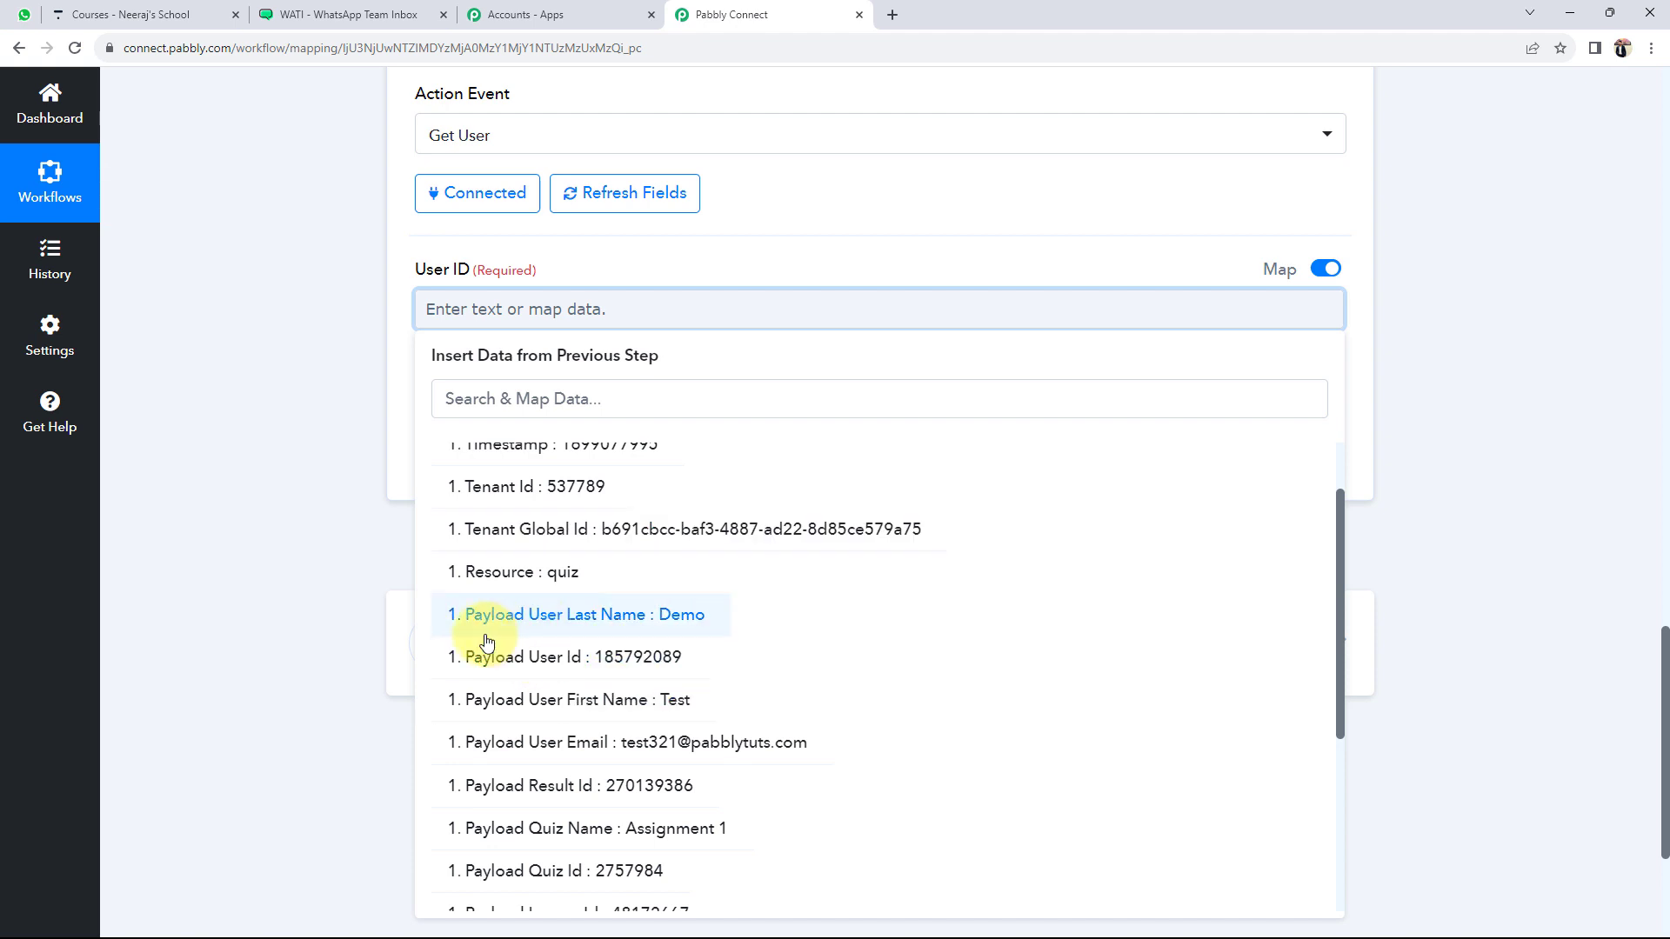
pyautogui.click(531, 658)
pyautogui.click(299, 352)
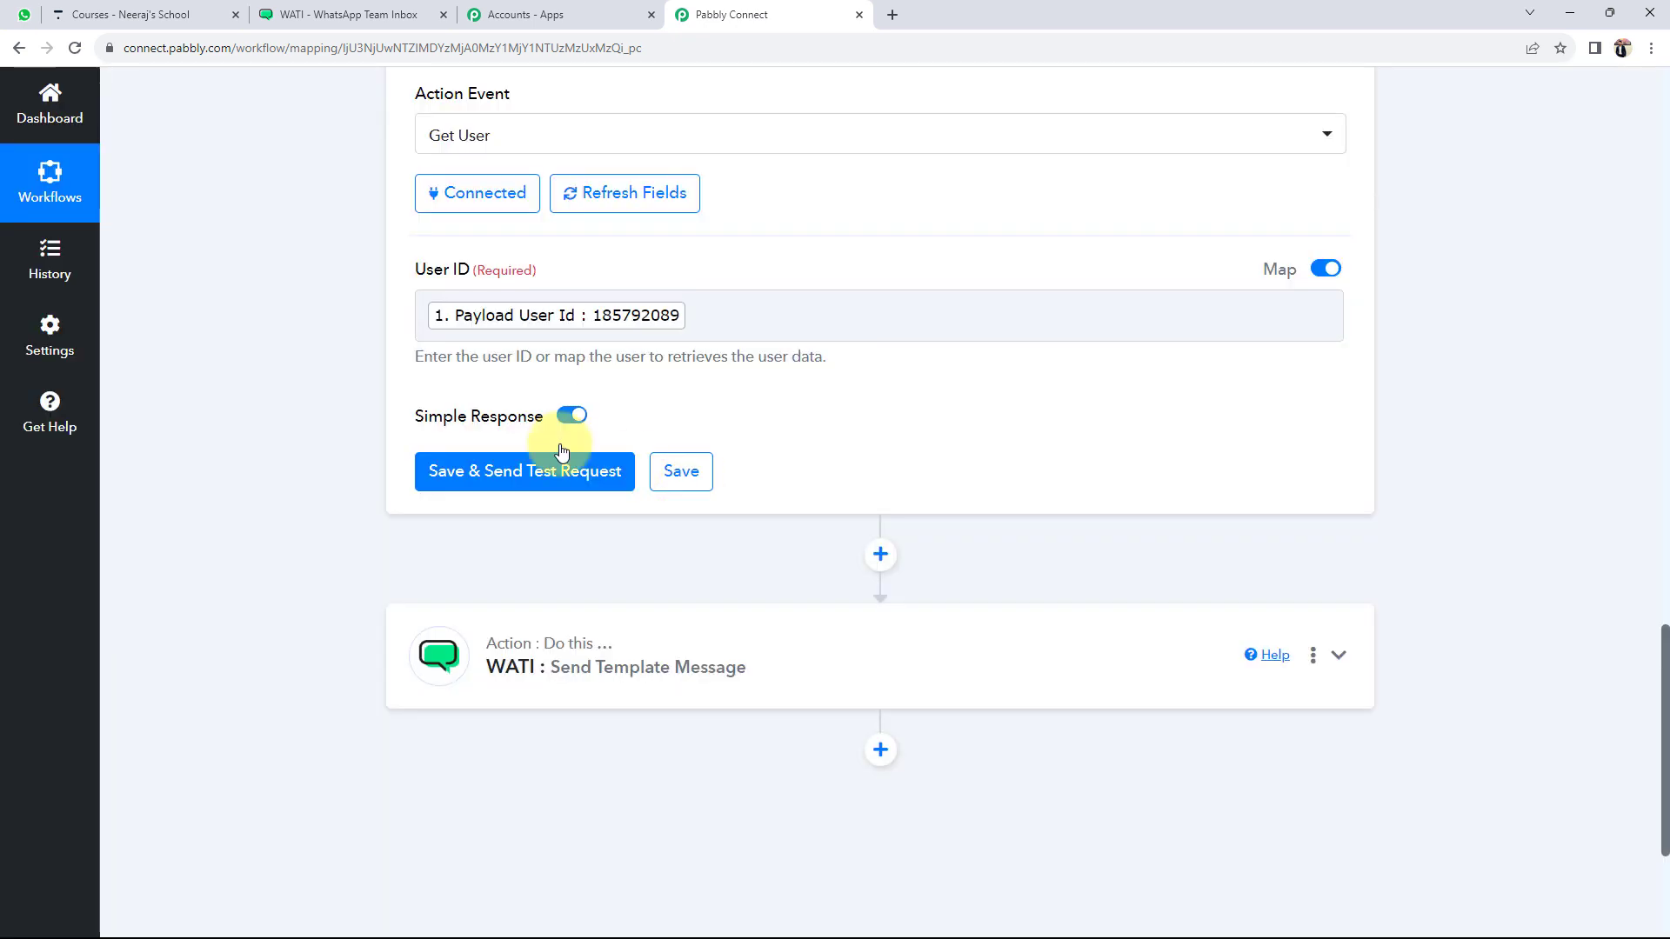
# Save the Get User action with a test request and check the name, email and phone number in its response.
pyautogui.click(529, 483)
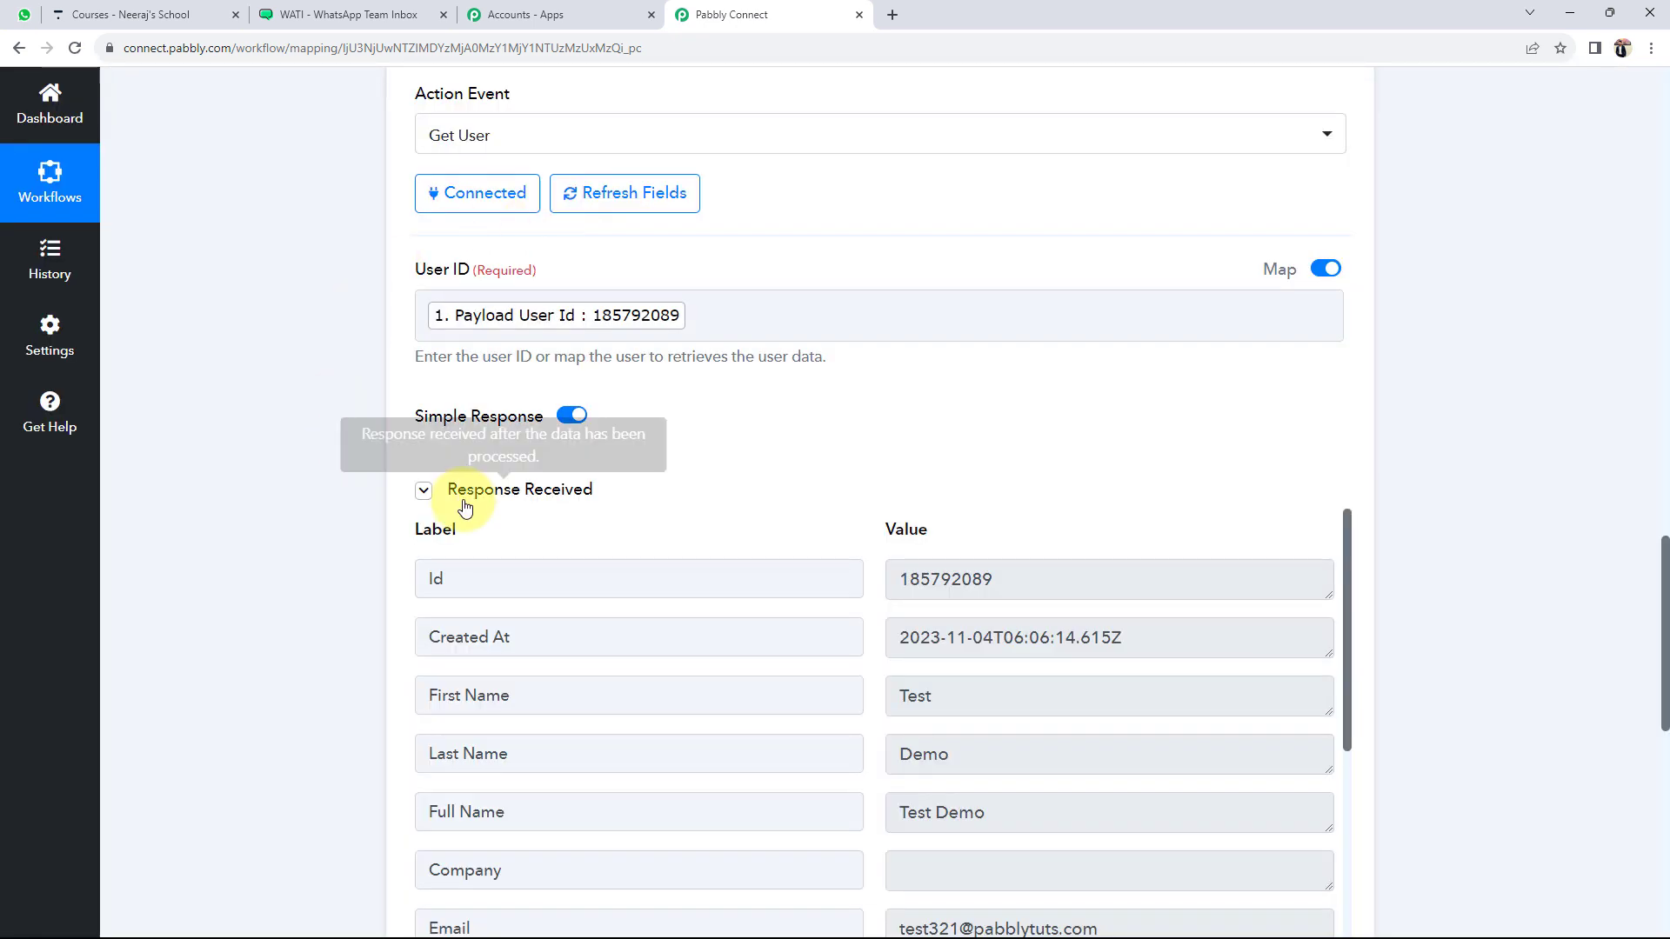
pyautogui.scroll(-3, 341, 546)
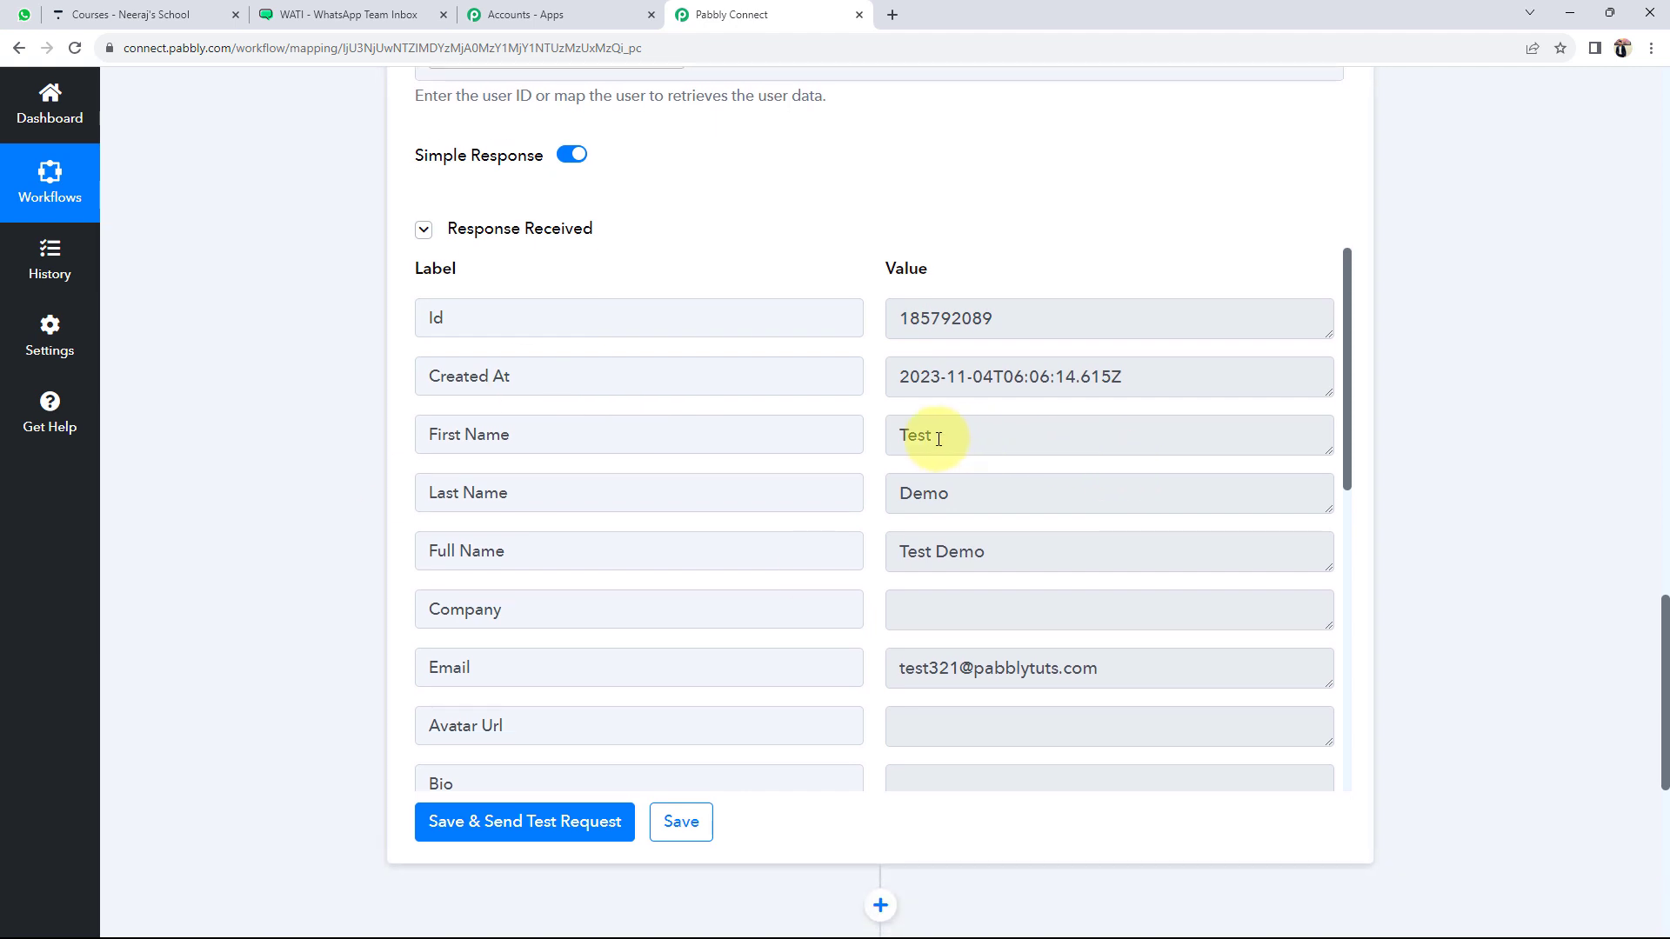
pyautogui.moveTo(995, 551); pyautogui.dragTo(700, 559)
pyautogui.moveTo(1156, 668); pyautogui.dragTo(959, 668)
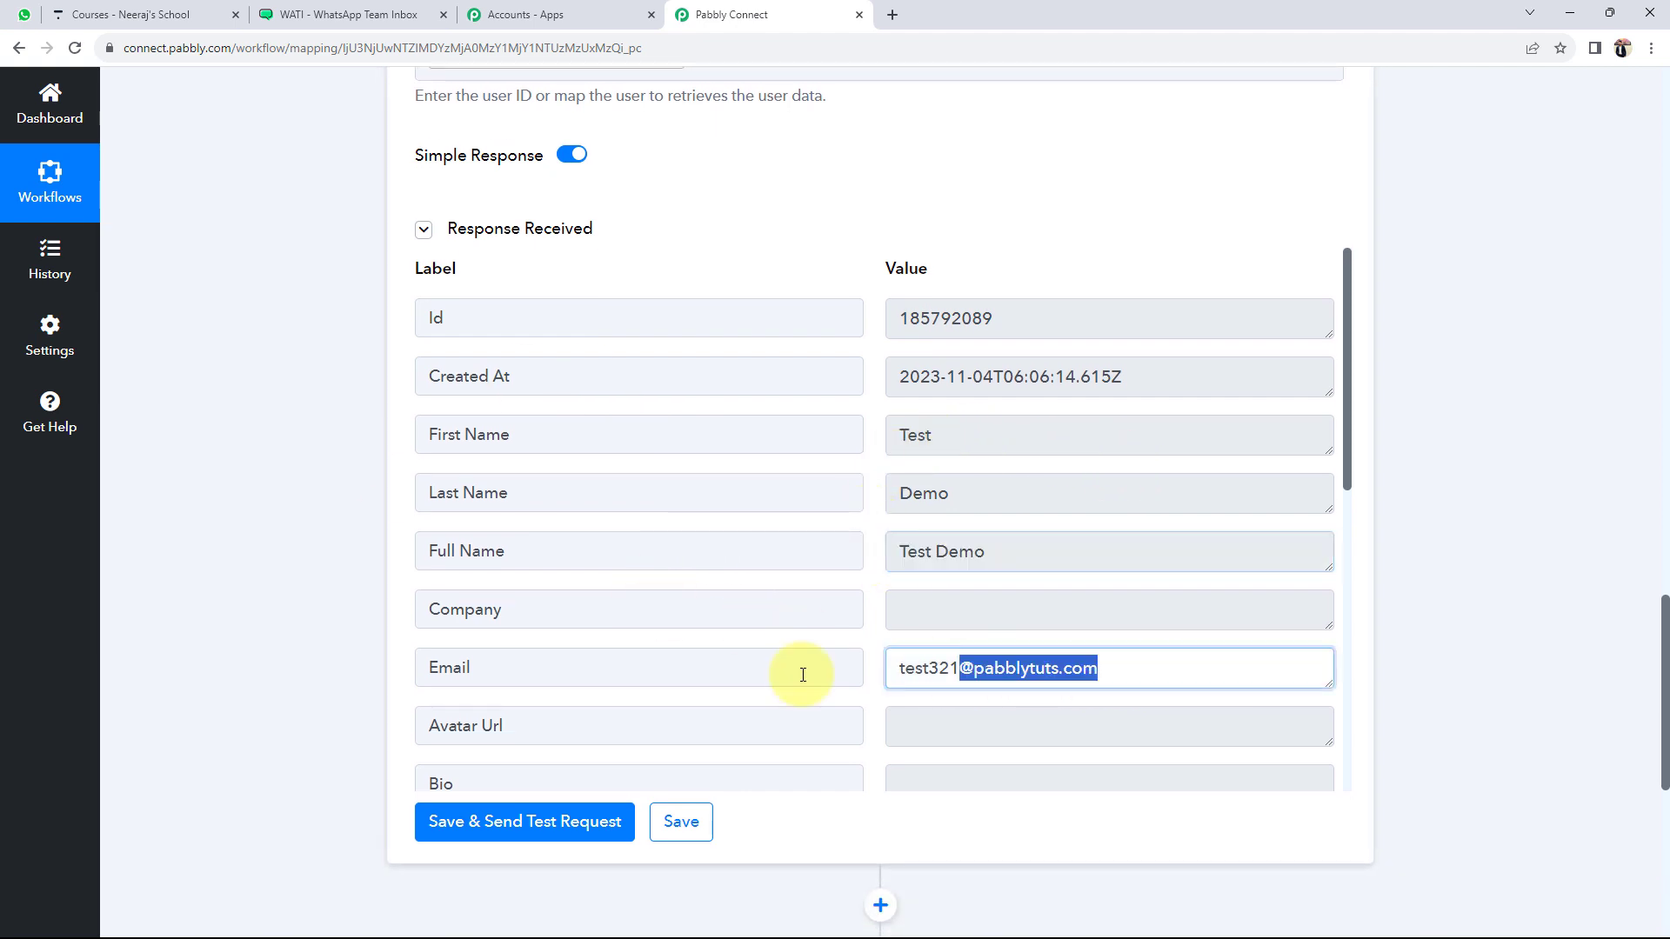
pyautogui.scroll(-8, 978, 639)
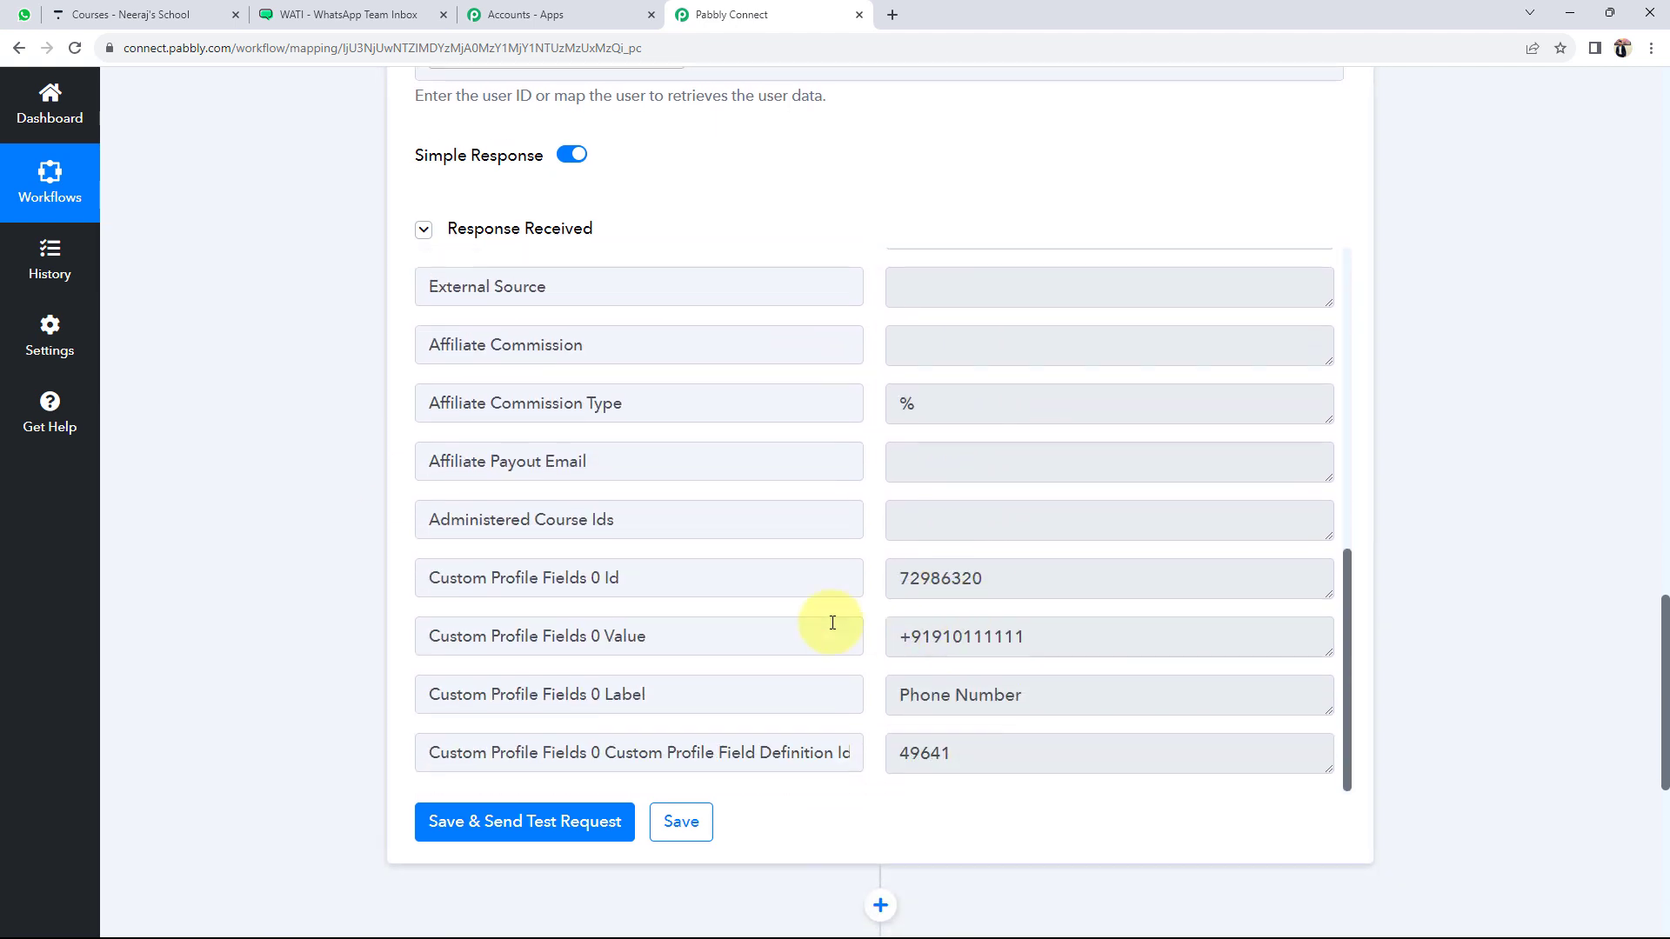
pyautogui.moveTo(1107, 627); pyautogui.dragTo(874, 630)
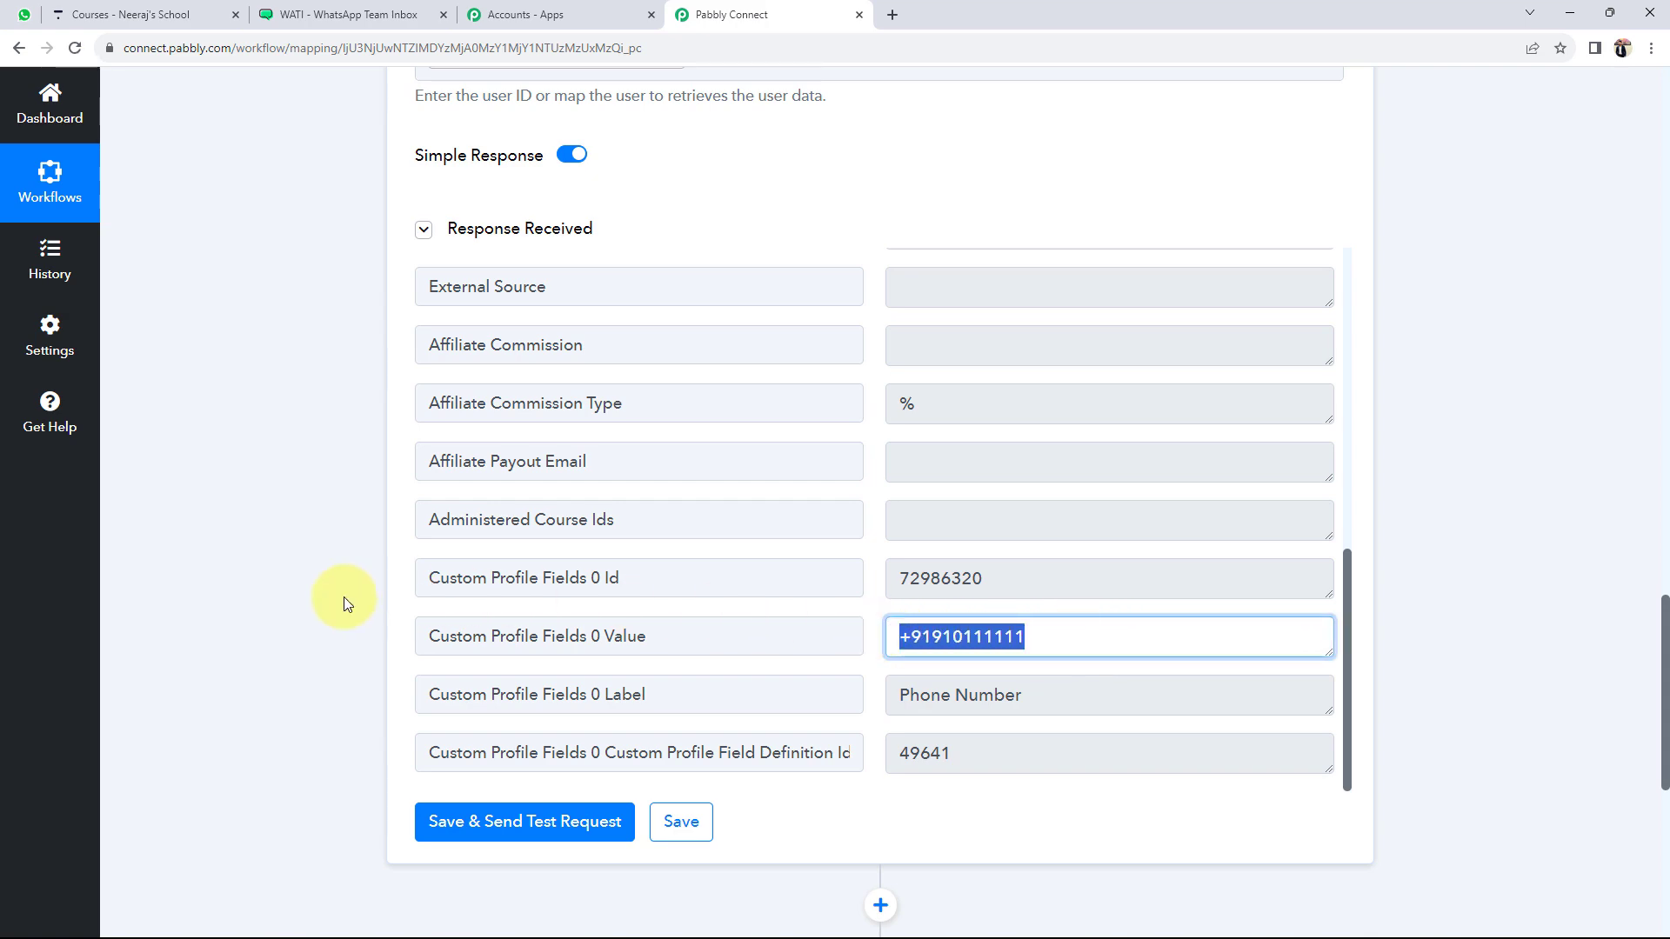
pyautogui.click(310, 592)
# Collapse the Thinkific Get User action and the Quiz Completed trigger.
pyautogui.scroll(10, 309, 592)
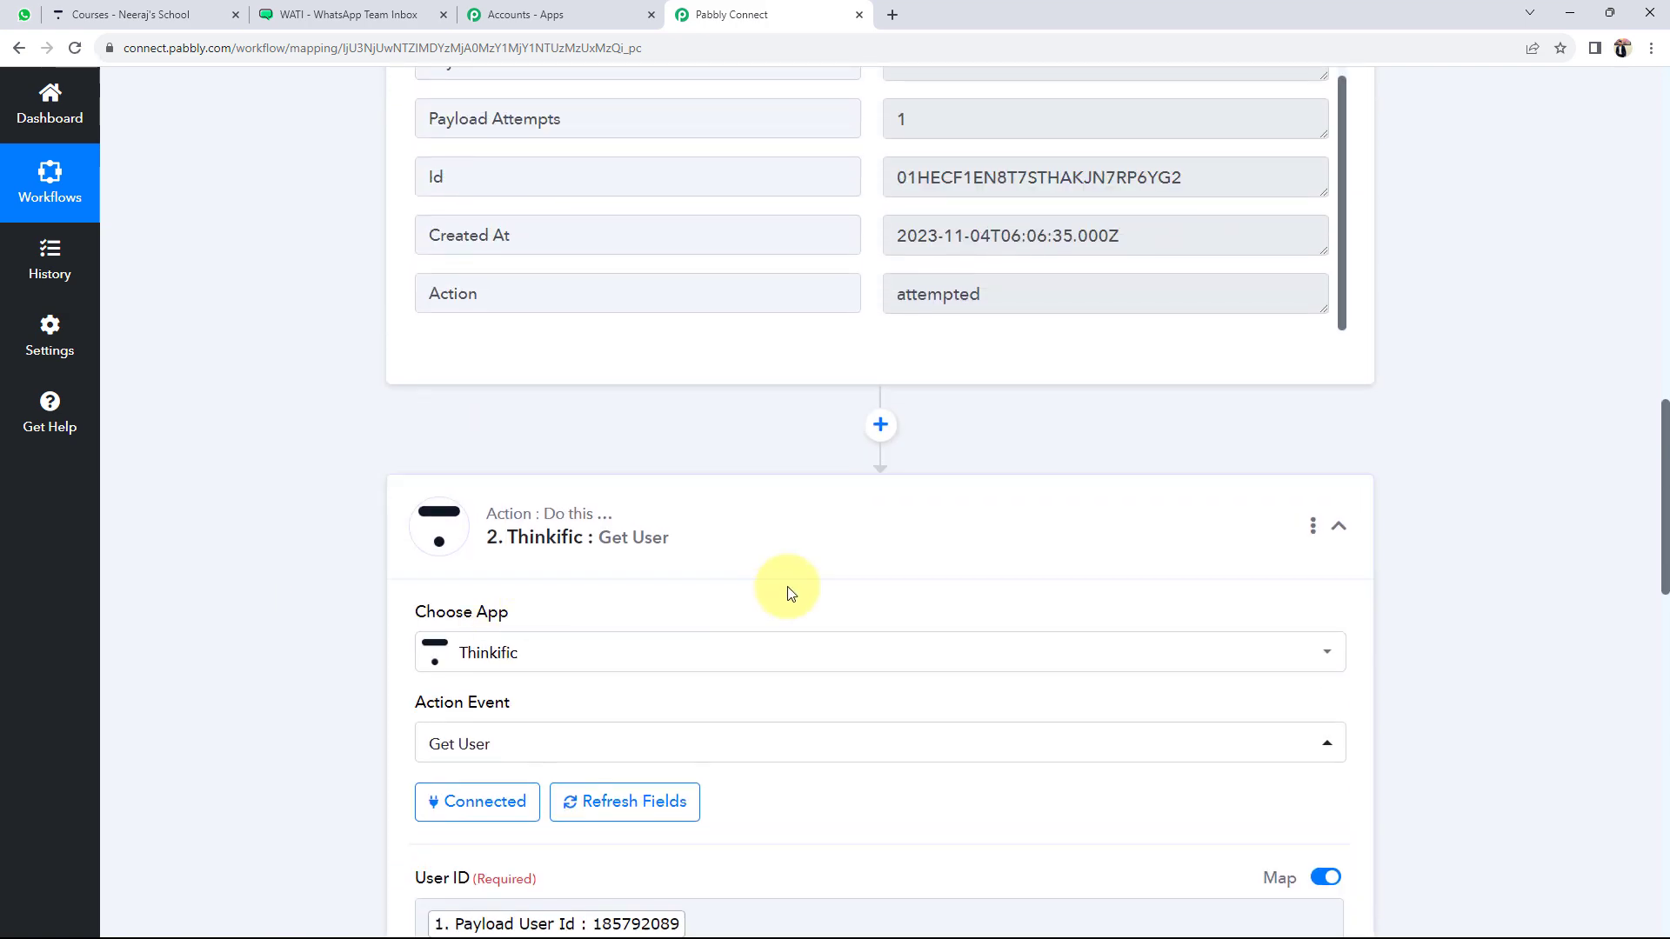
pyautogui.click(571, 548)
pyautogui.scroll(9, 524, 539)
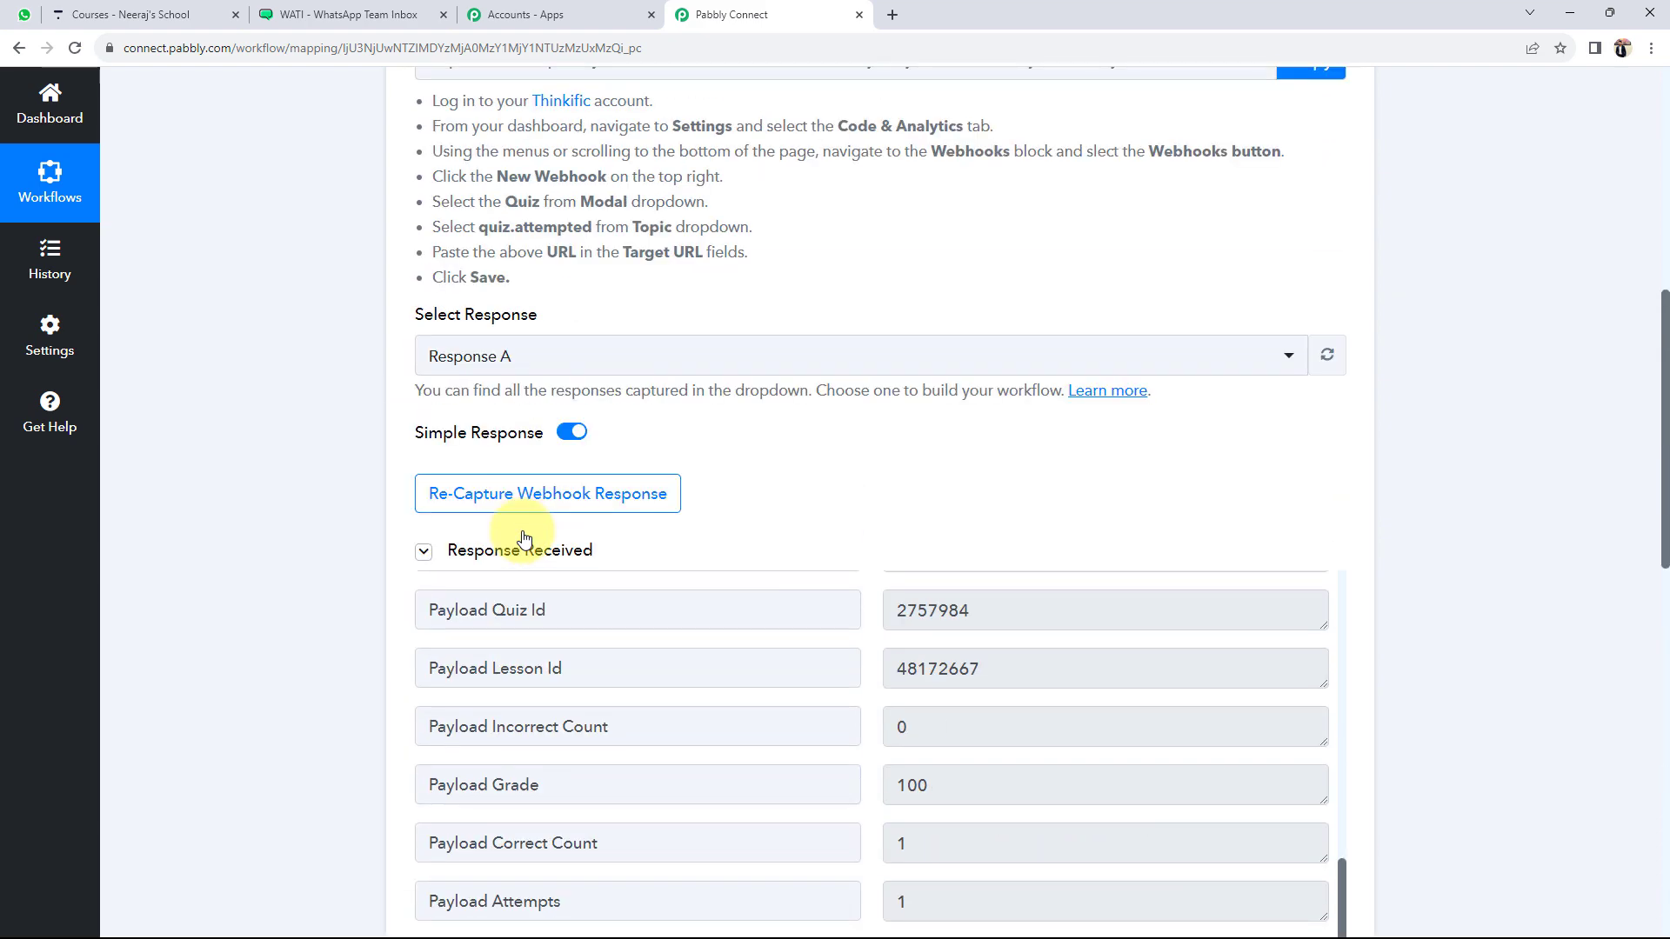
pyautogui.scroll(9, 522, 531)
pyautogui.click(775, 414)
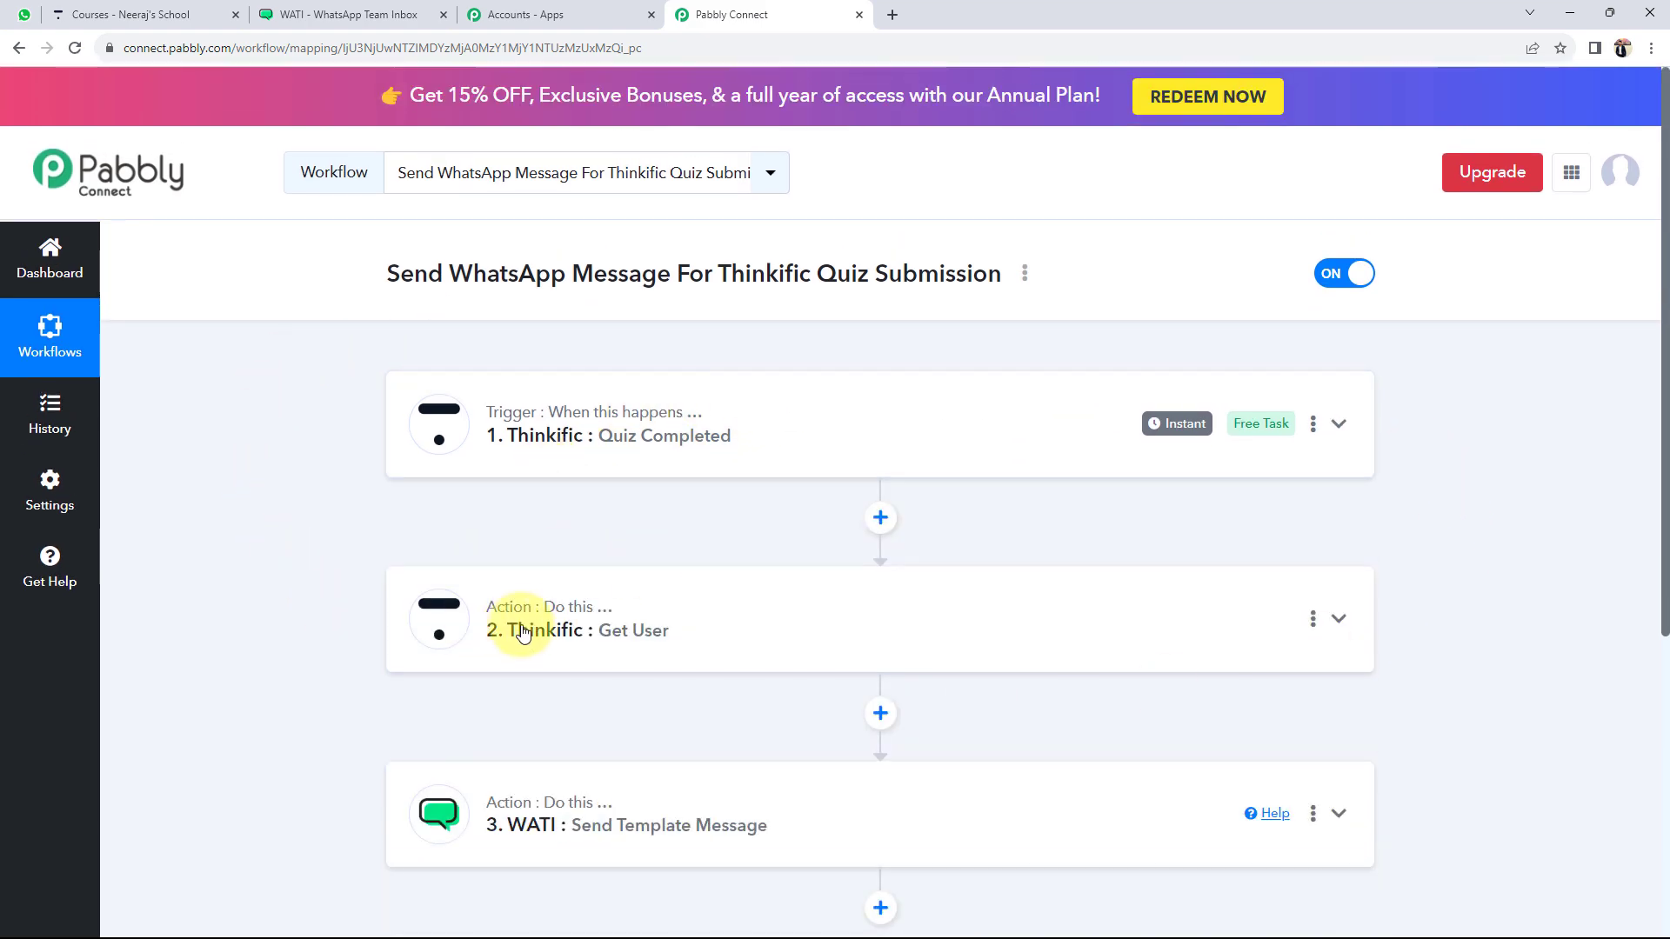
# Expand the WATI Send Template Message action and start a new connection, checking the required API Endpoint and Access Token fields.
pyautogui.scroll(-3, 192, 622)
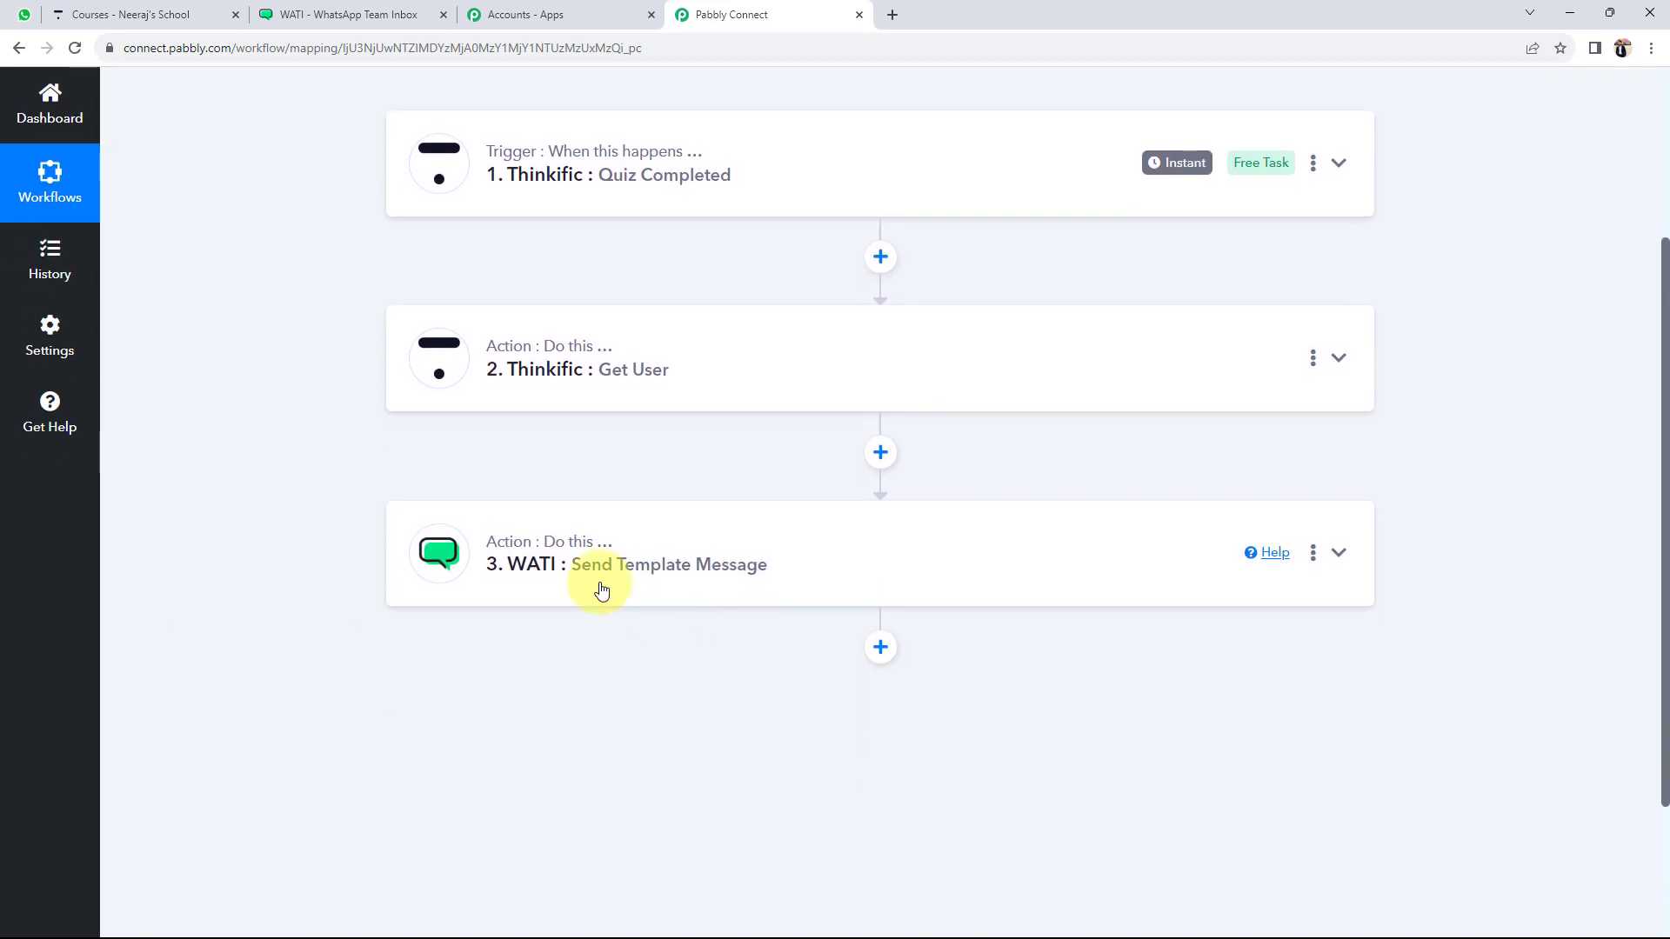
pyautogui.click(587, 576)
pyautogui.scroll(-2, 821, 394)
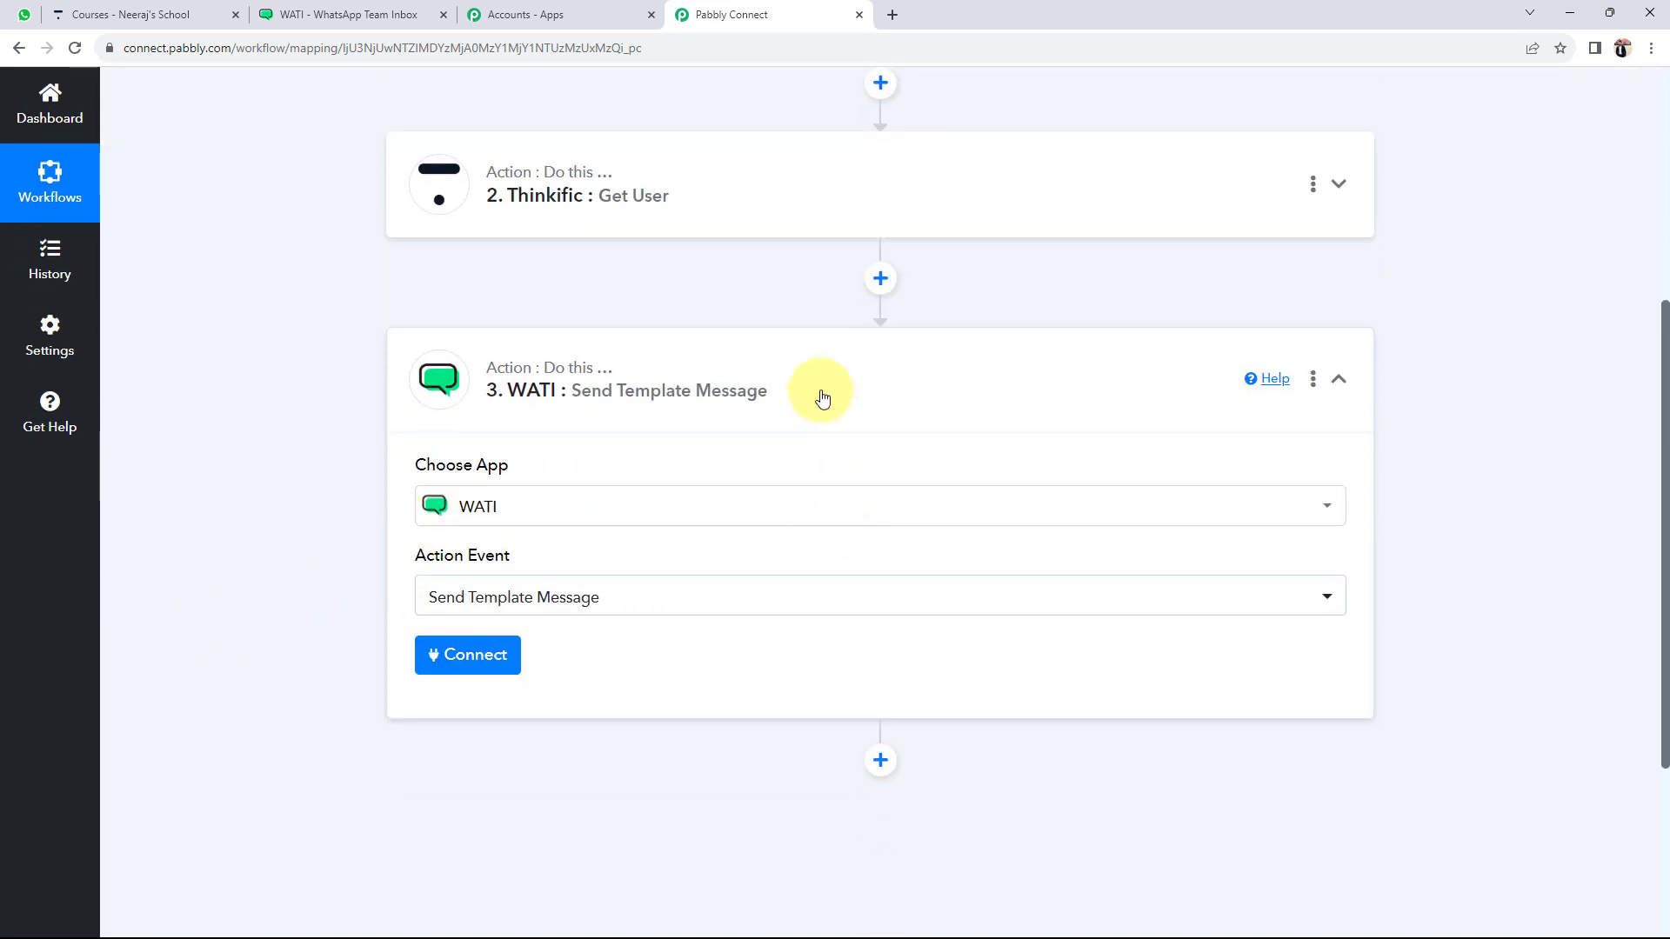
pyautogui.click(467, 655)
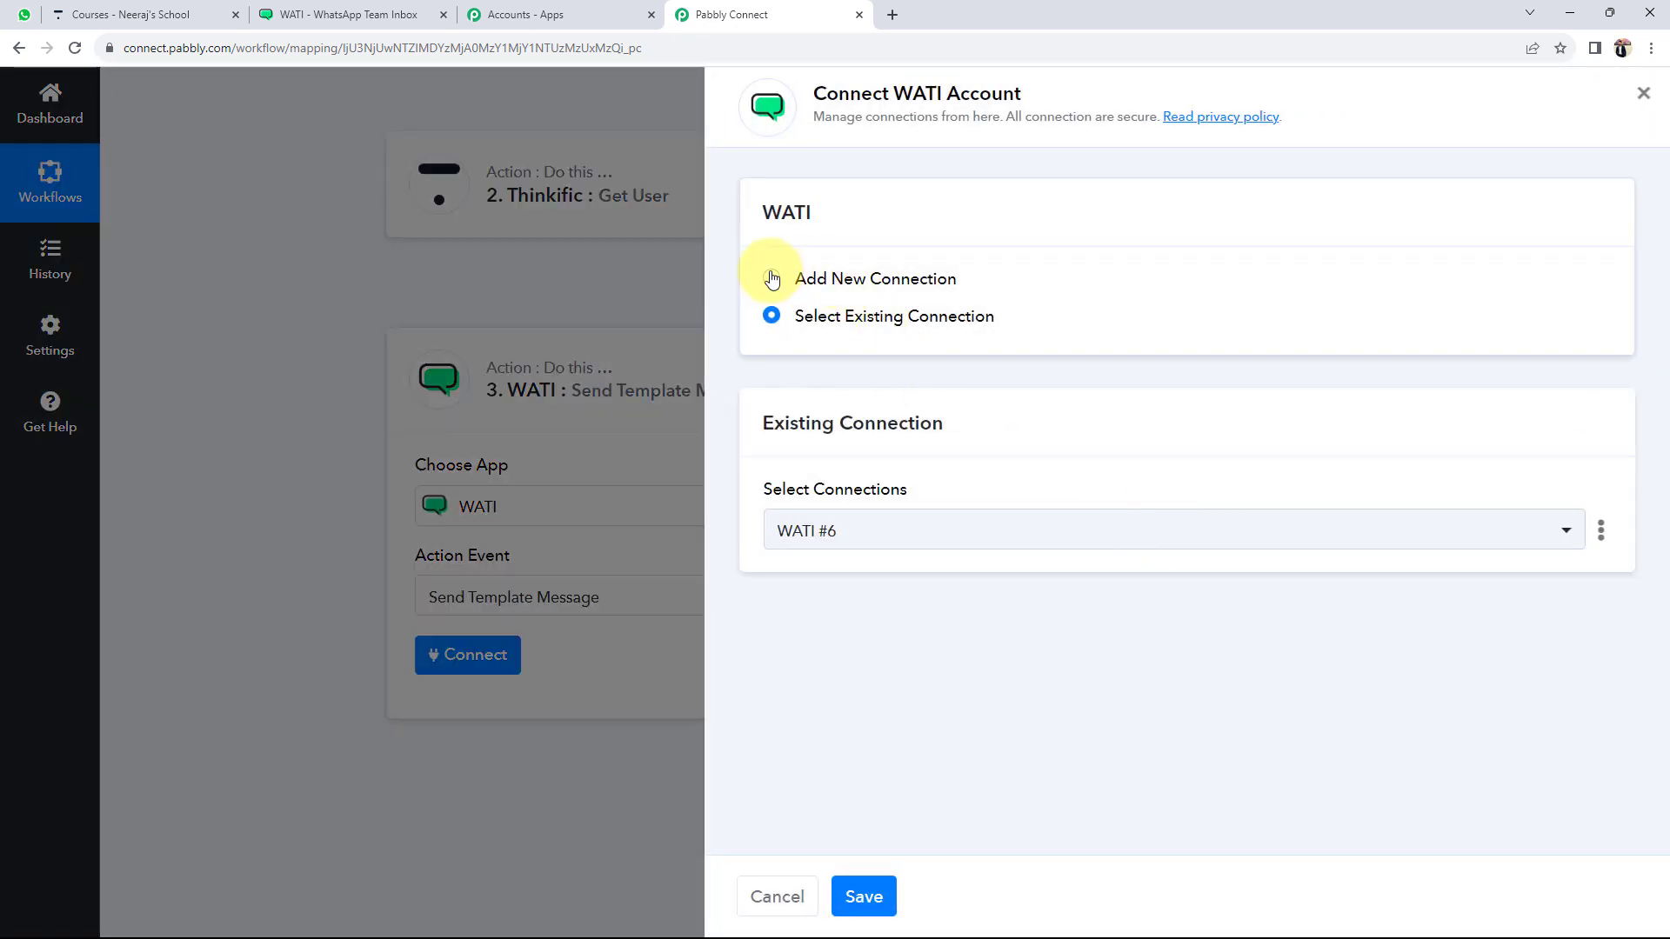
pyautogui.click(771, 278)
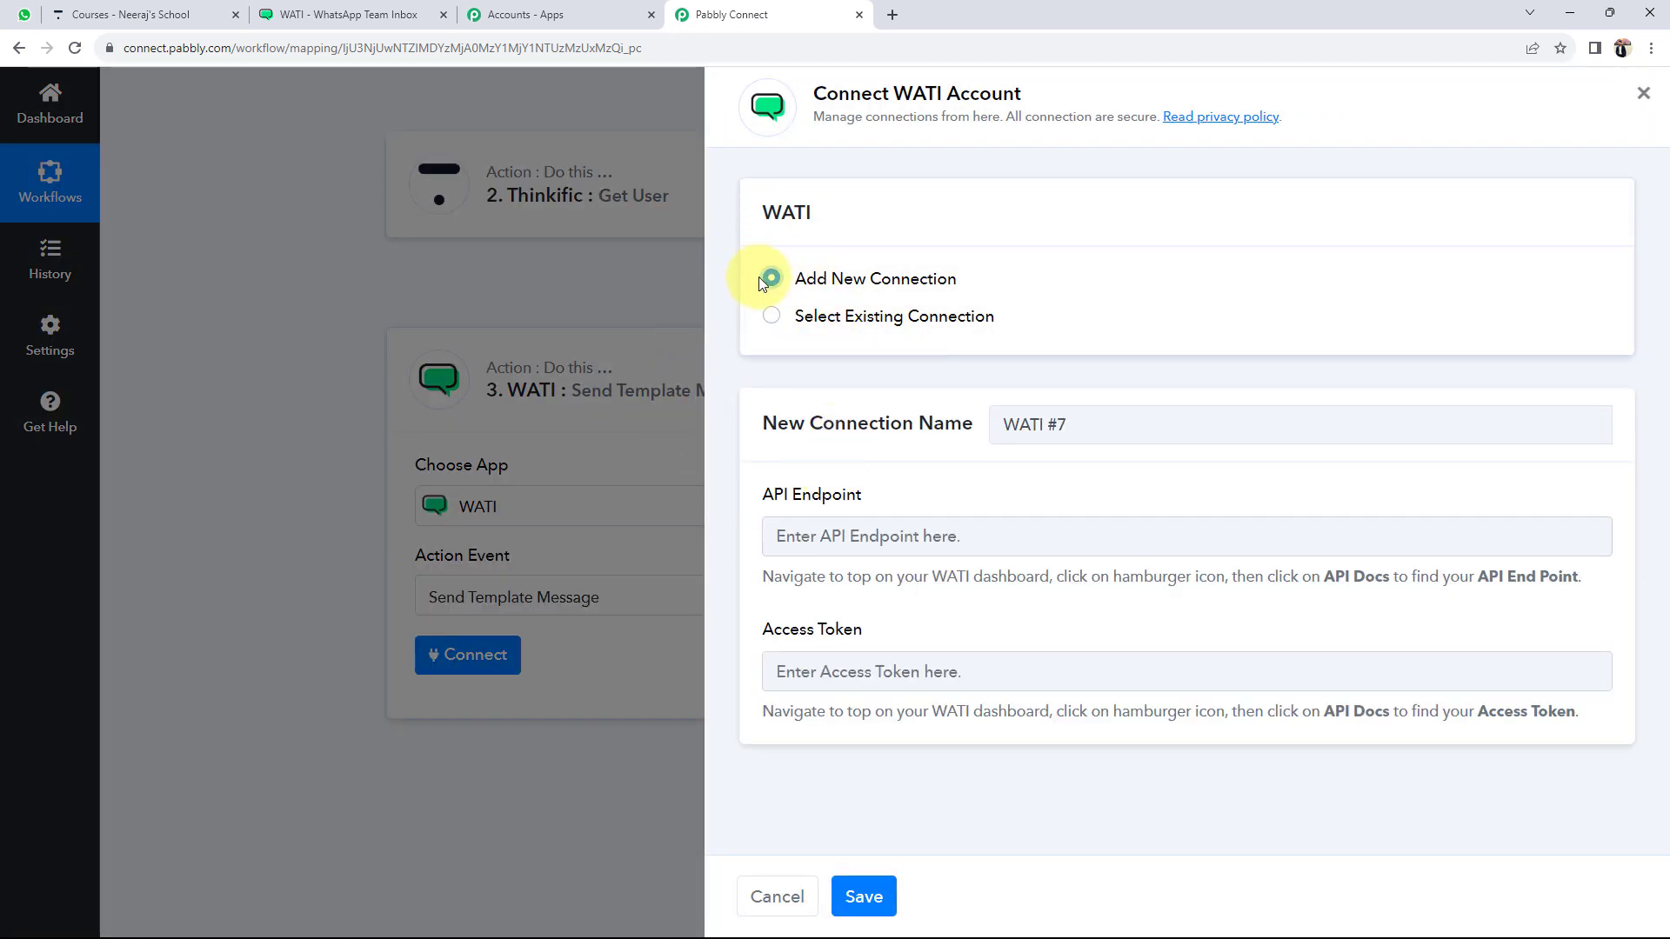
pyautogui.moveTo(762, 494); pyautogui.dragTo(858, 491)
pyautogui.moveTo(764, 628); pyautogui.dragTo(931, 621)
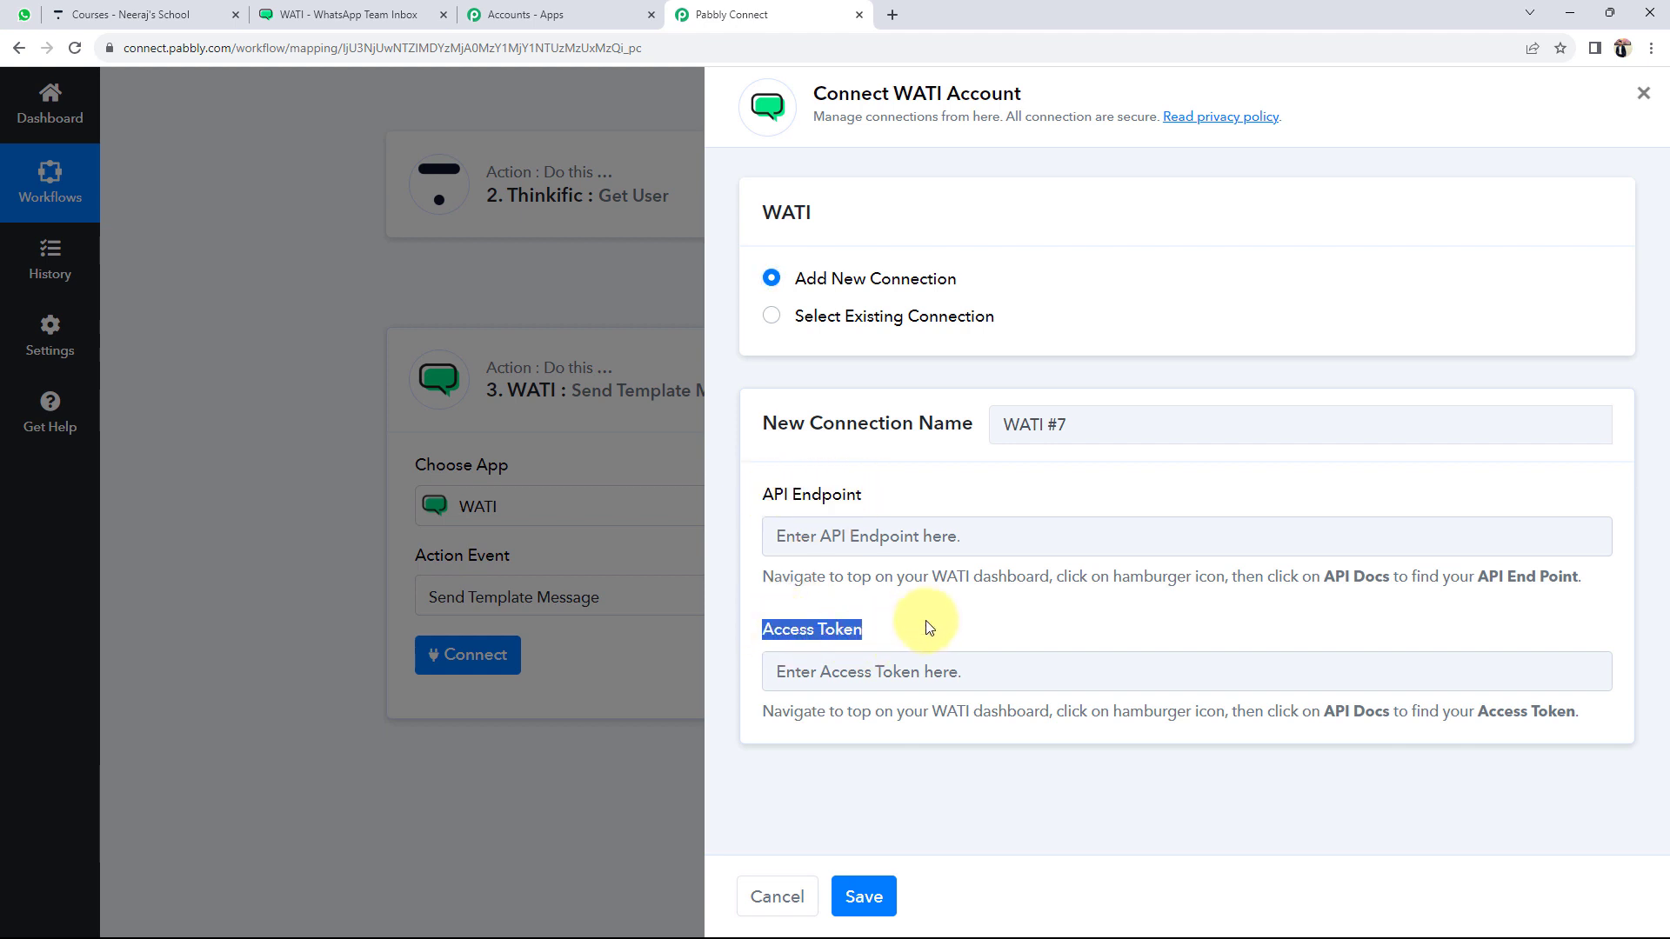
pyautogui.click(927, 620)
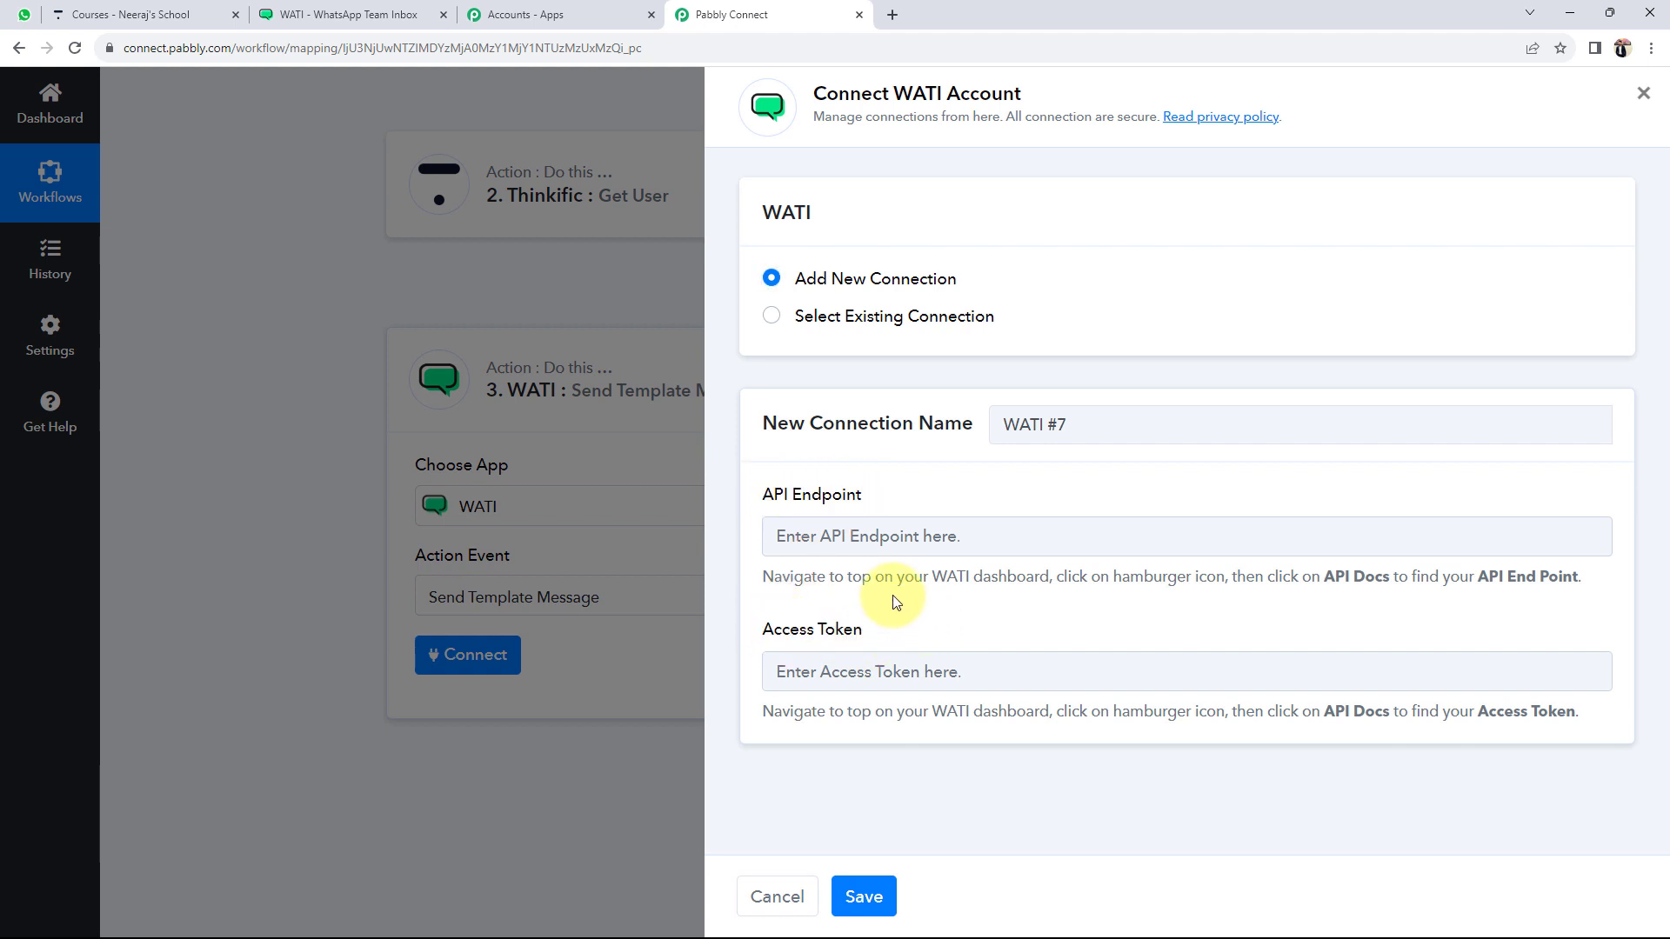
# Switch to WATI, copy the access token from its API Docs, and paste it as the Access Token of the new Pabbly Connect connection.
pyautogui.click(318, 9)
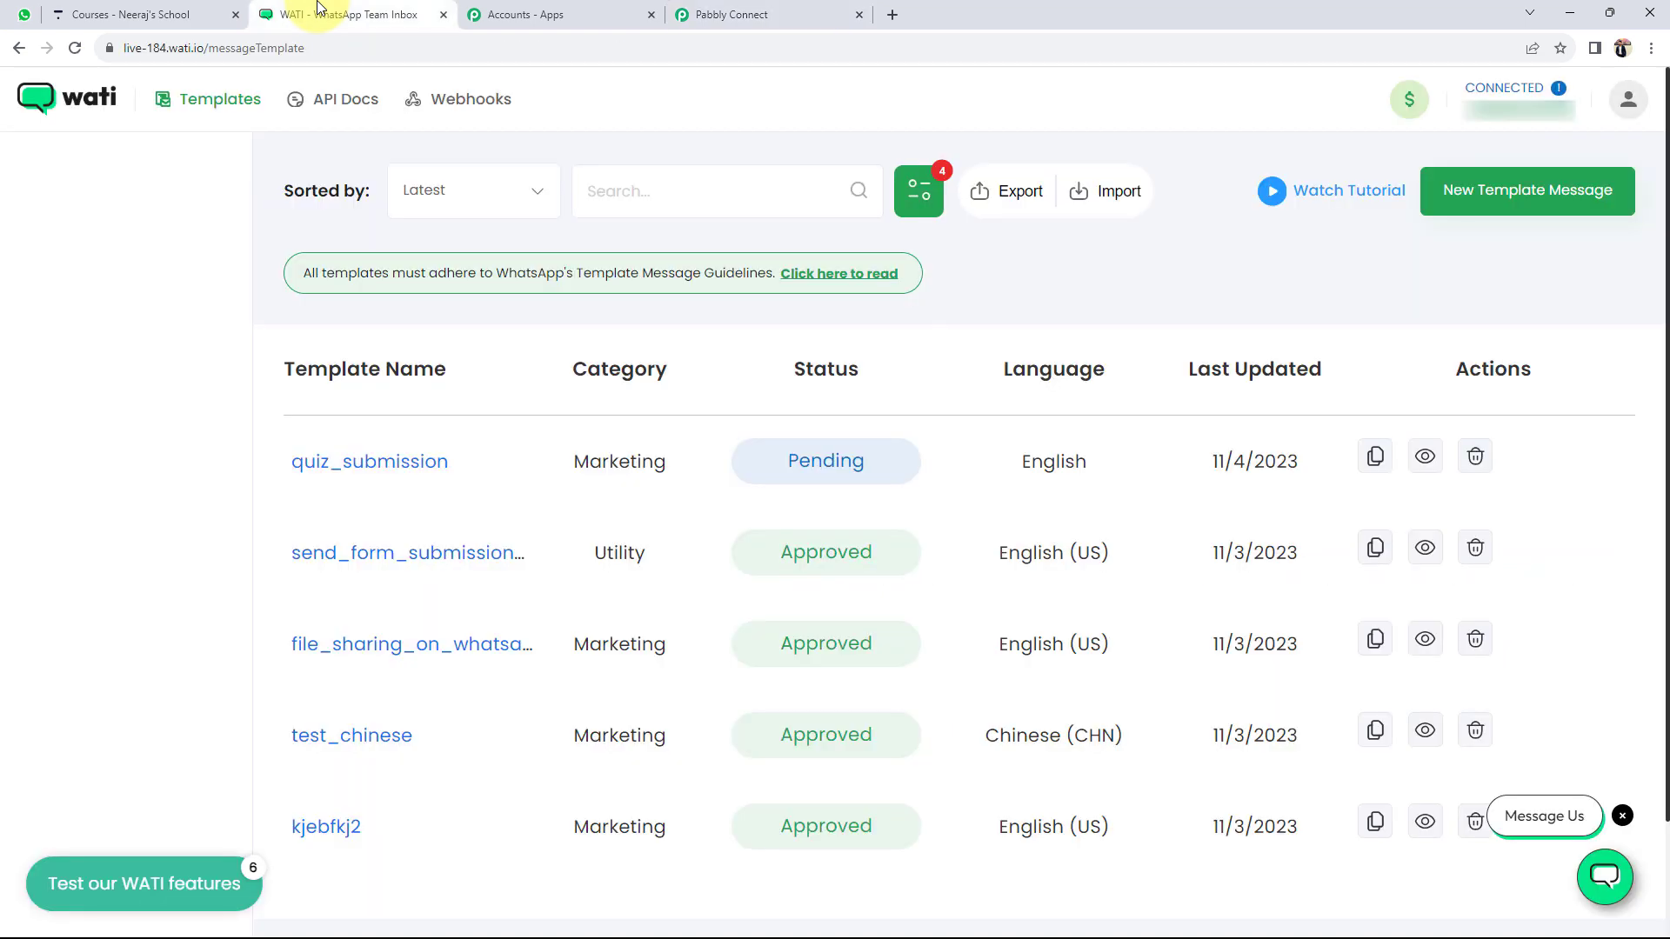
pyautogui.click(345, 101)
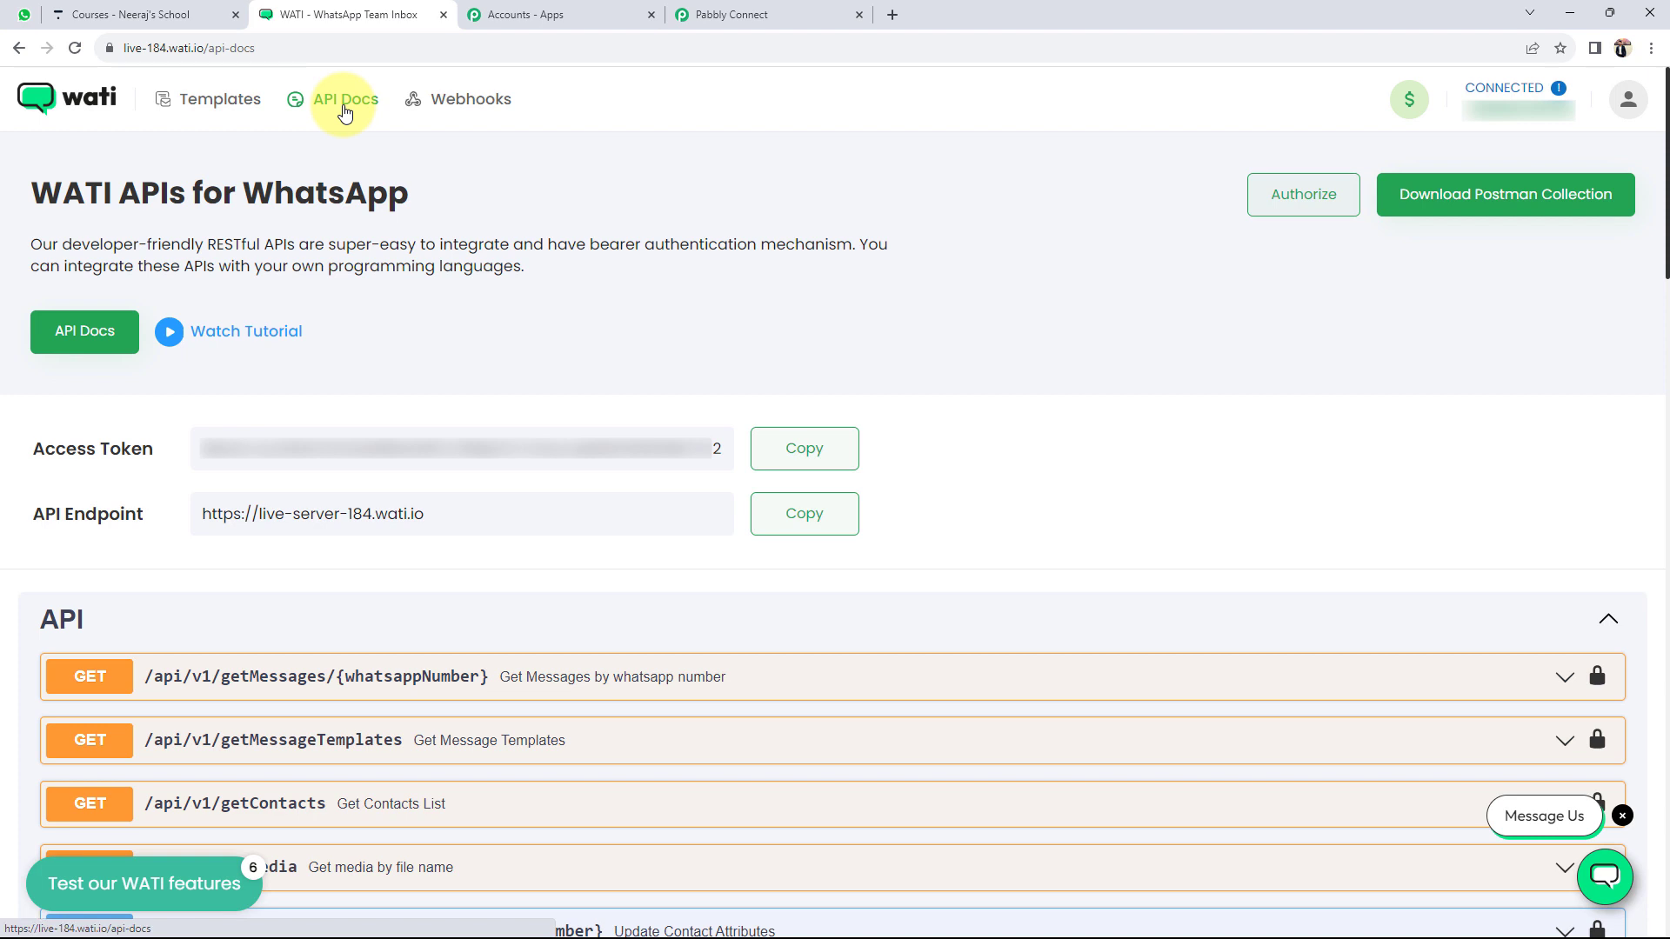
pyautogui.click(785, 453)
pyautogui.click(766, 16)
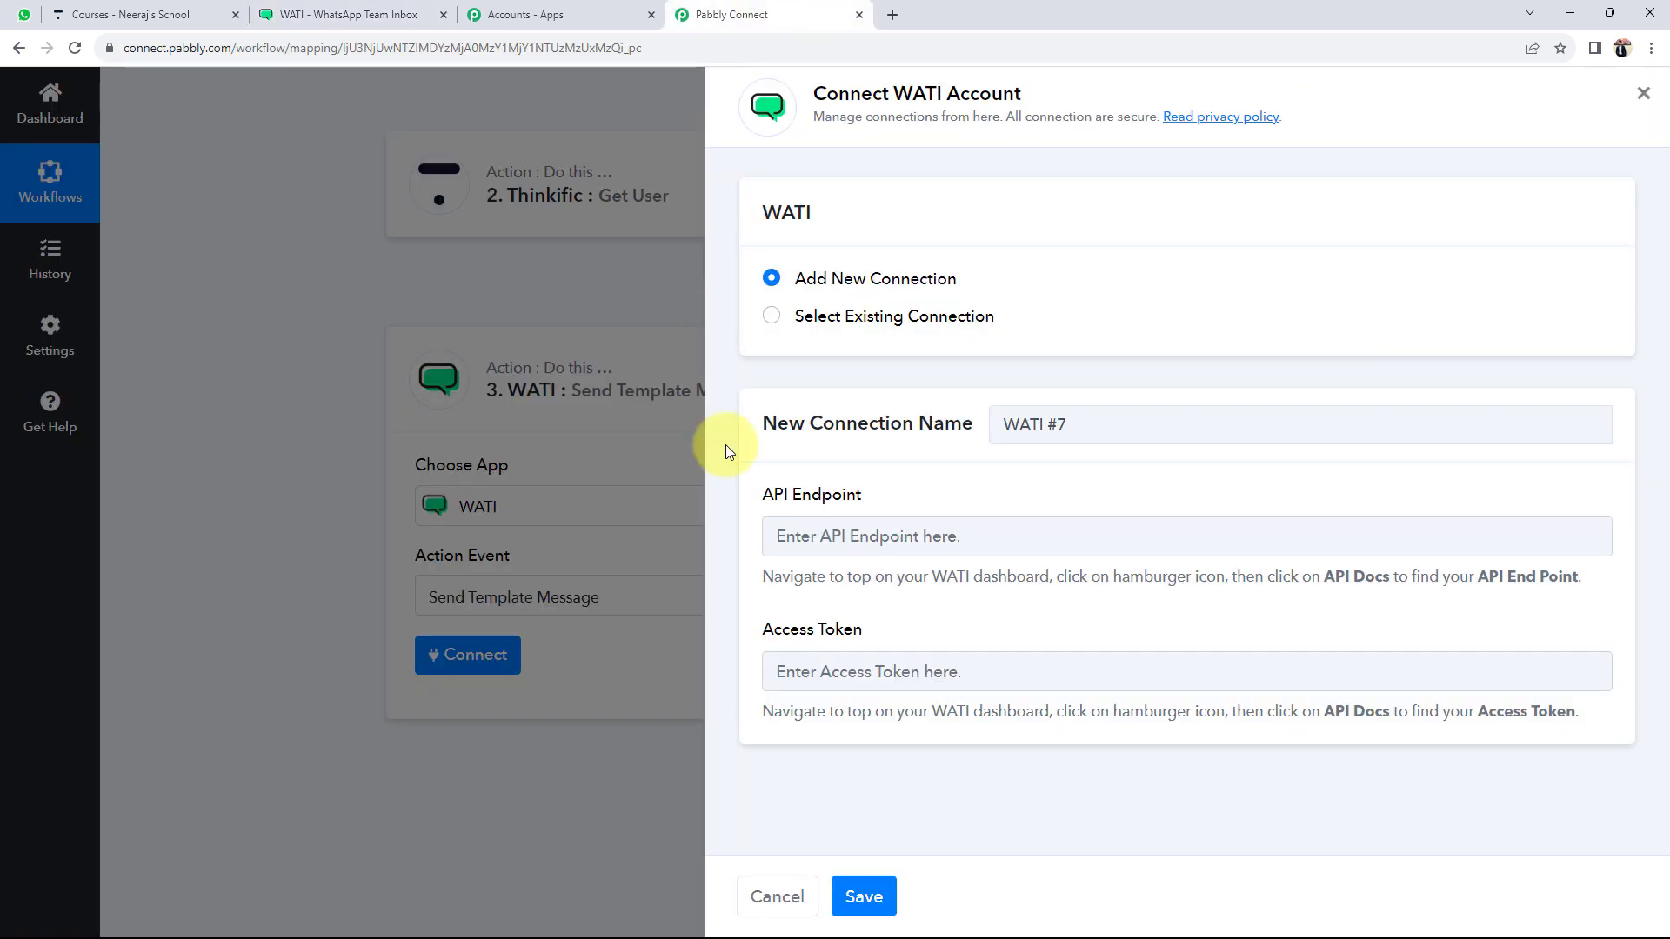
pyautogui.click(833, 669)
pyautogui.hotkey('ctrl', 'v')
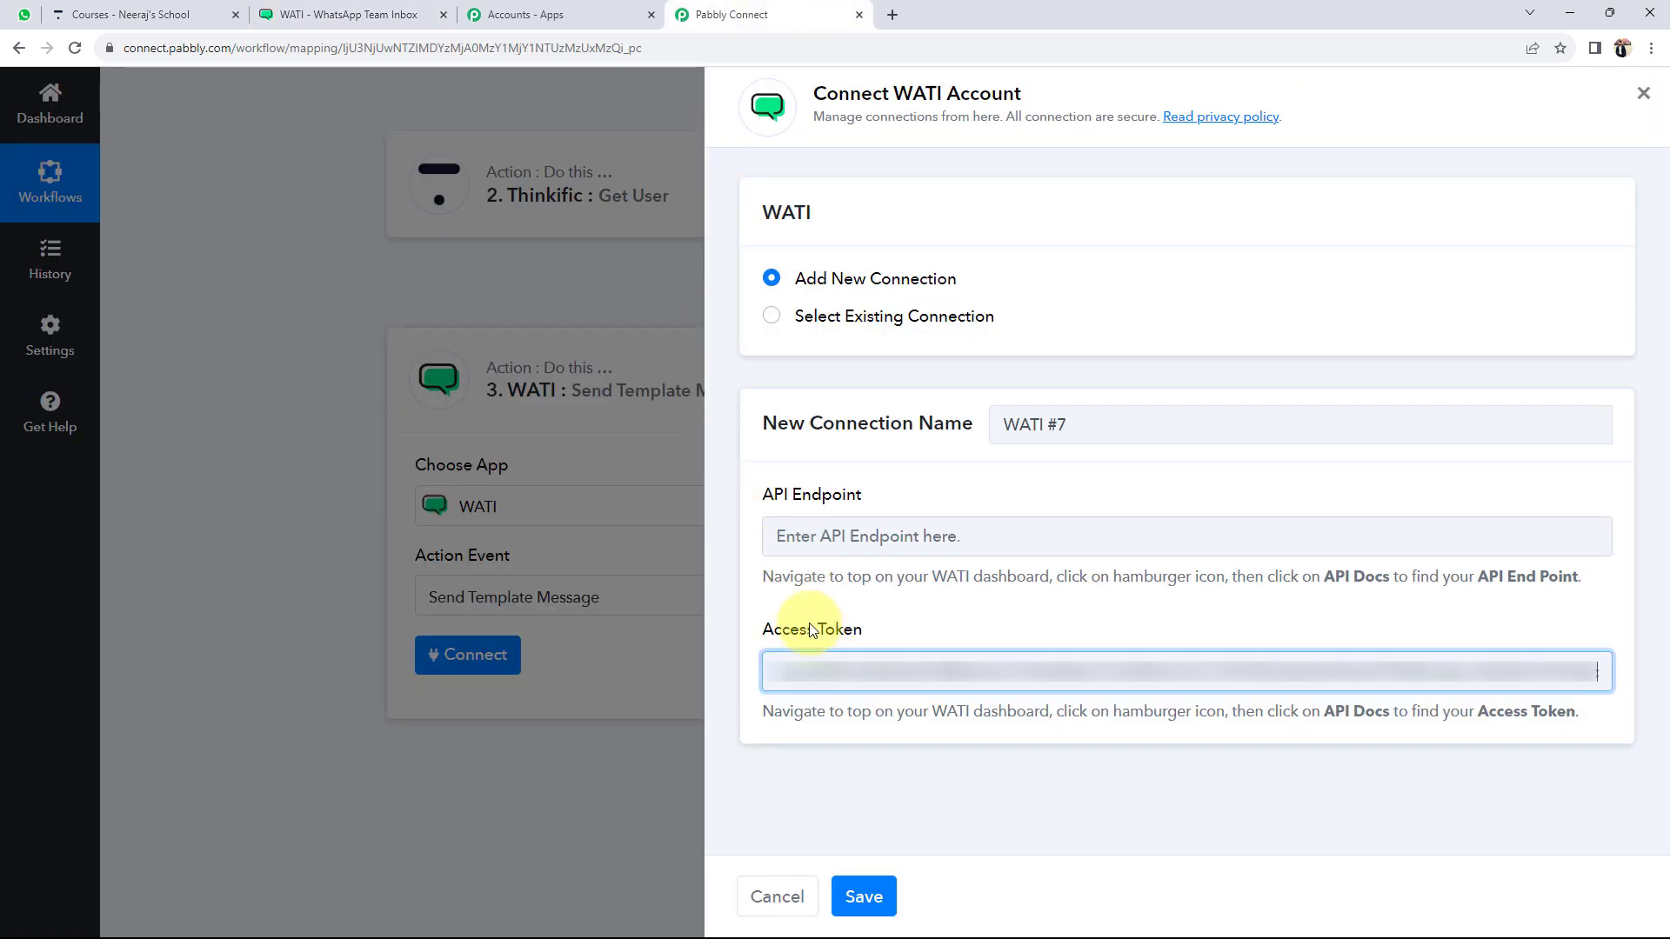
# Copy the API endpoint from WATI's API Docs, paste it as the new Pabbly Connect connection's API Endpoint, and save the connection.
pyautogui.click(833, 545)
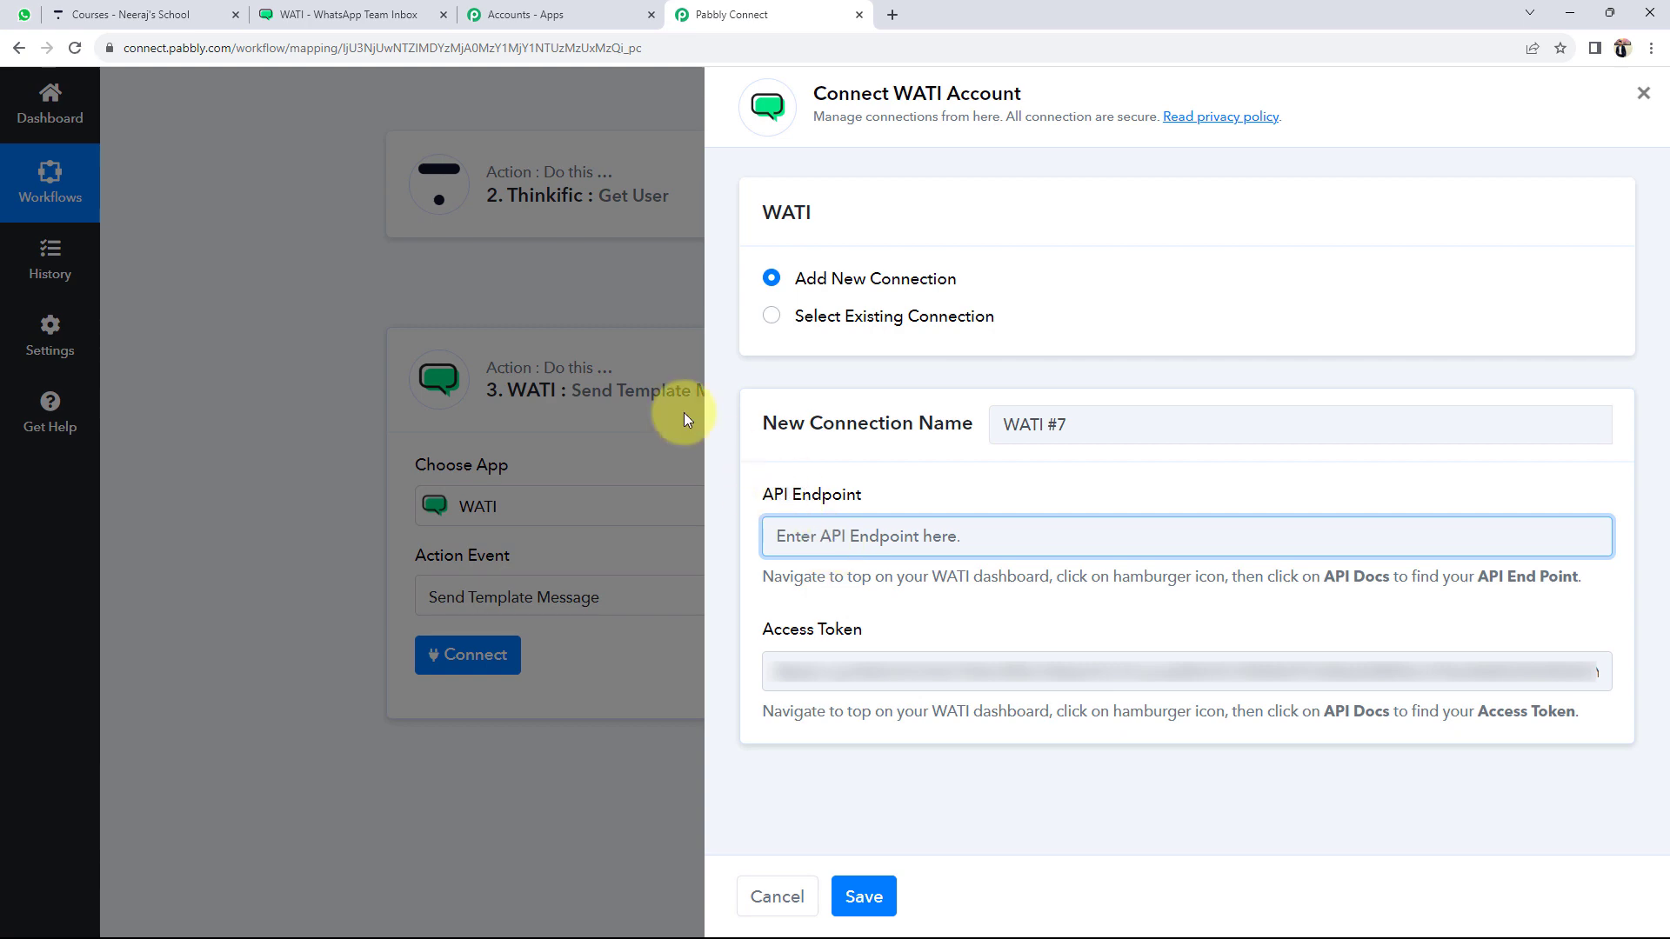
pyautogui.click(348, 15)
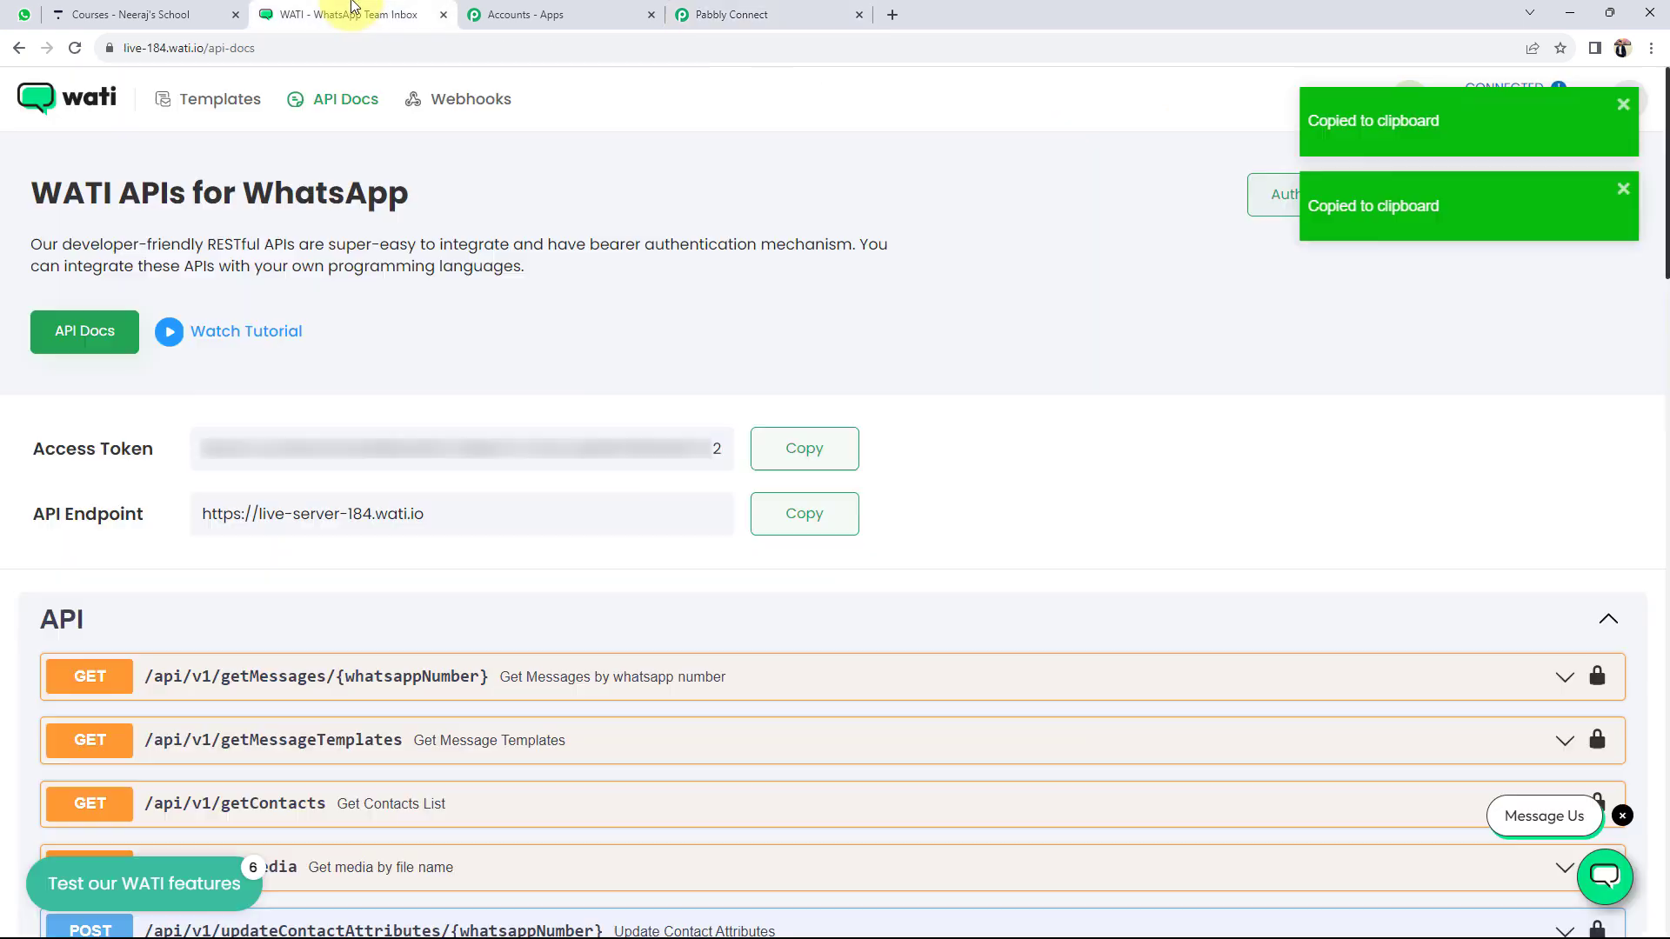
pyautogui.click(801, 523)
pyautogui.click(745, 15)
pyautogui.hotkey('ctrl', 'v')
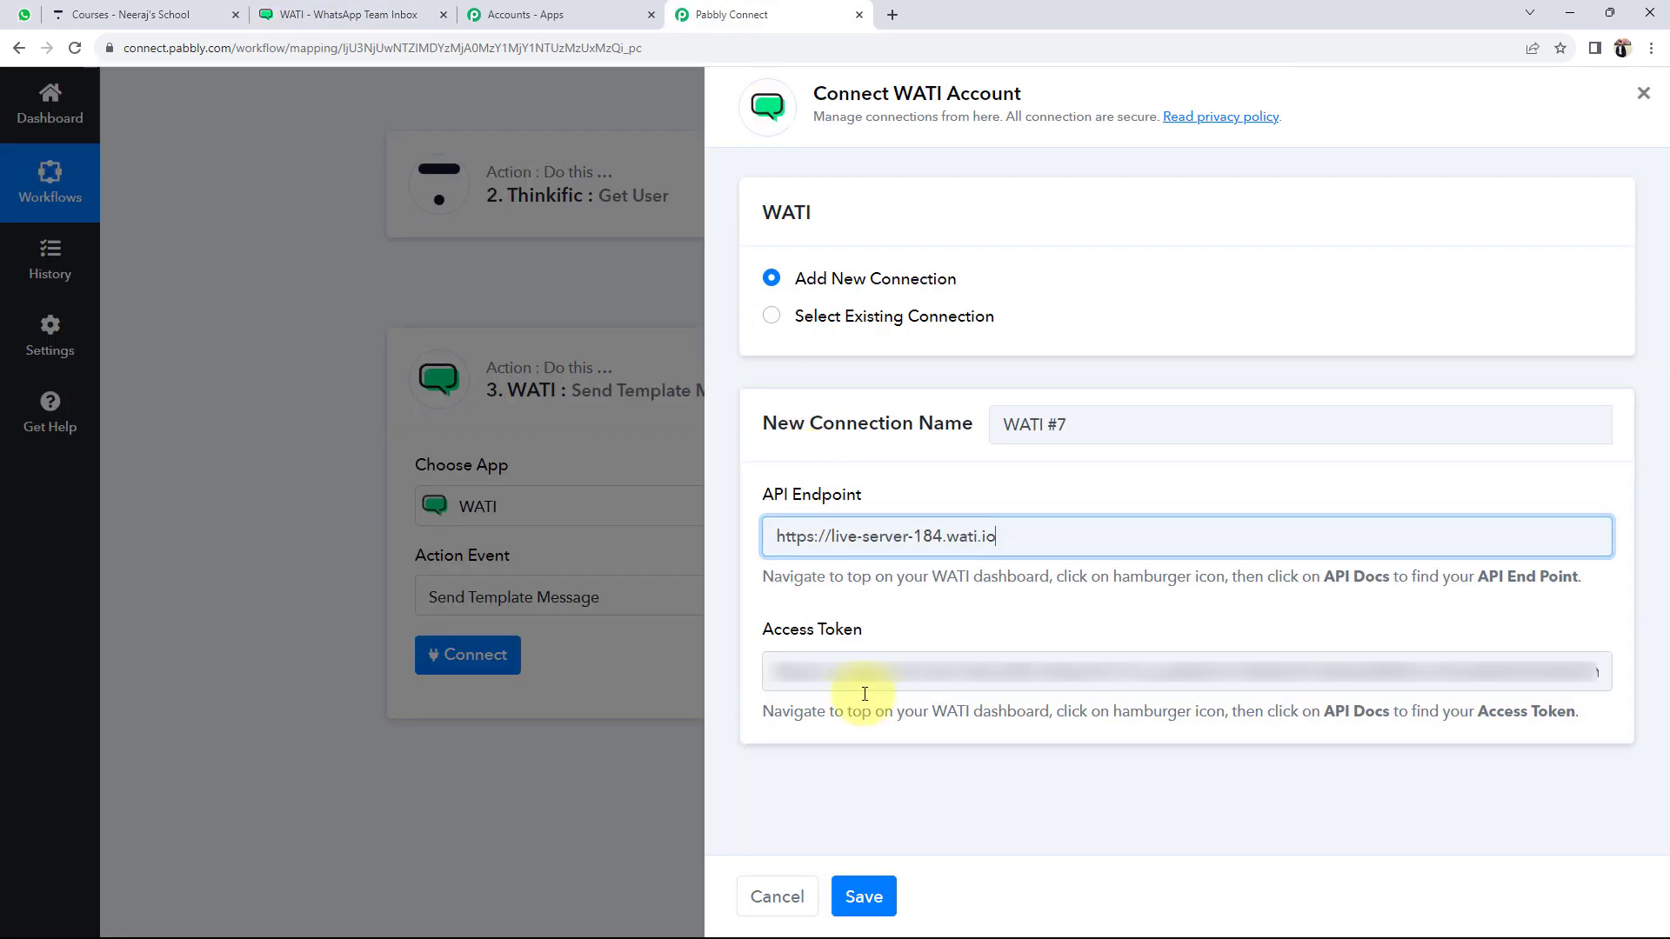
pyautogui.click(864, 896)
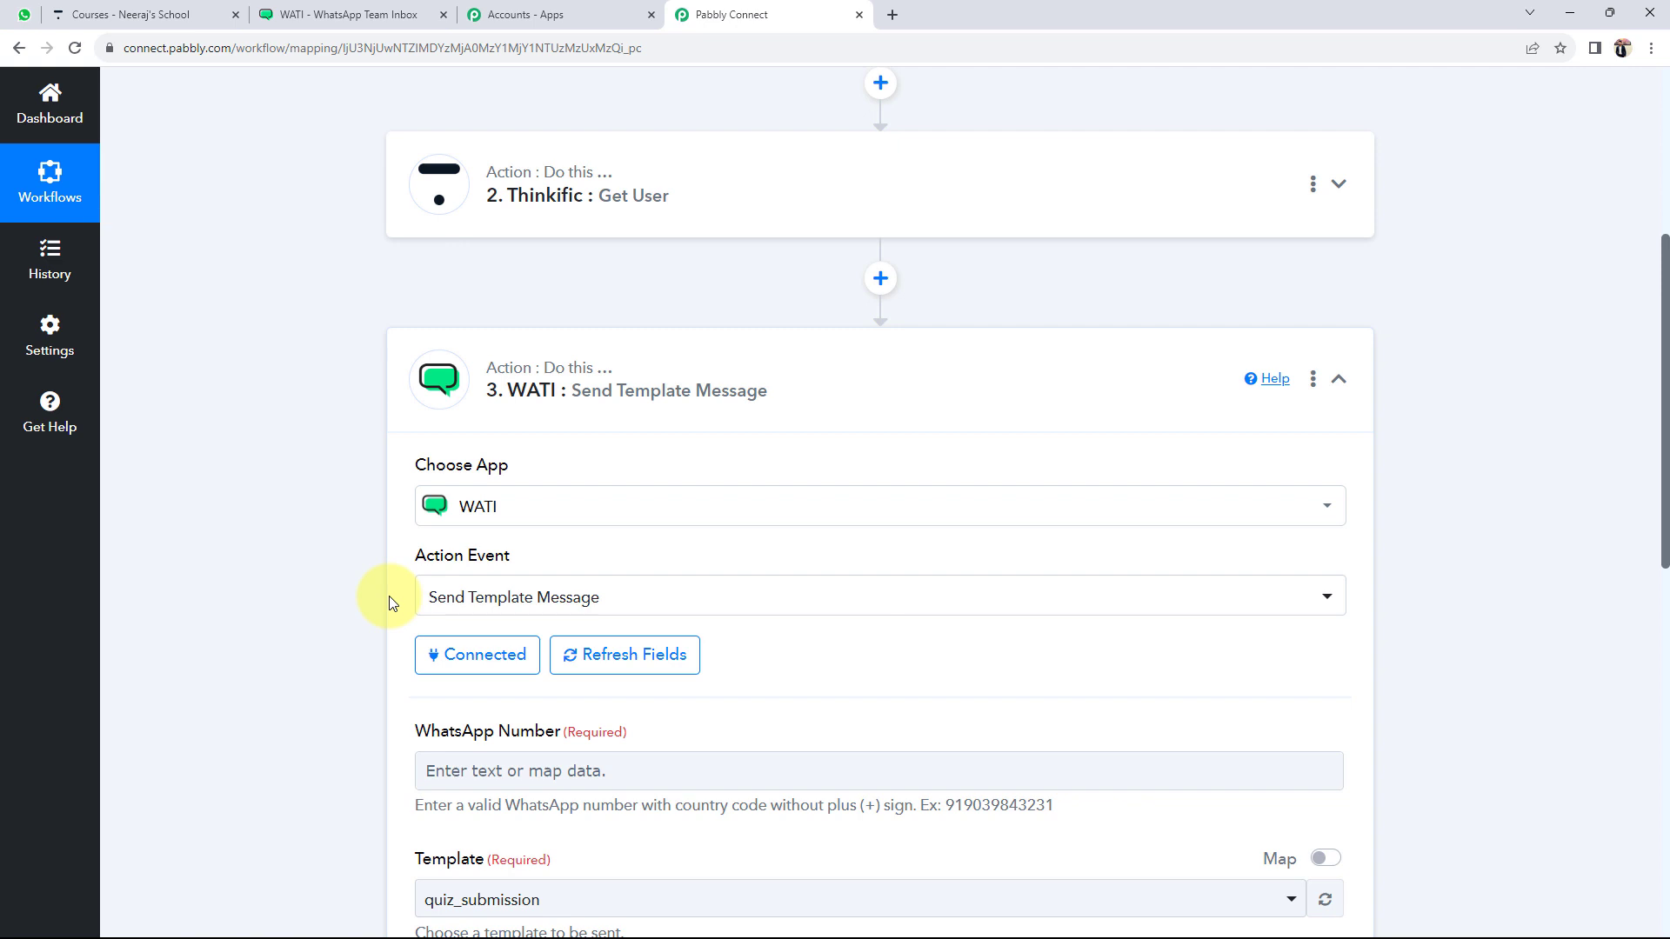
# Map the WhatsApp Number to Custom Profile Fields 0 Value from the Thinkific Get User response.
pyautogui.scroll(-5, 244, 648)
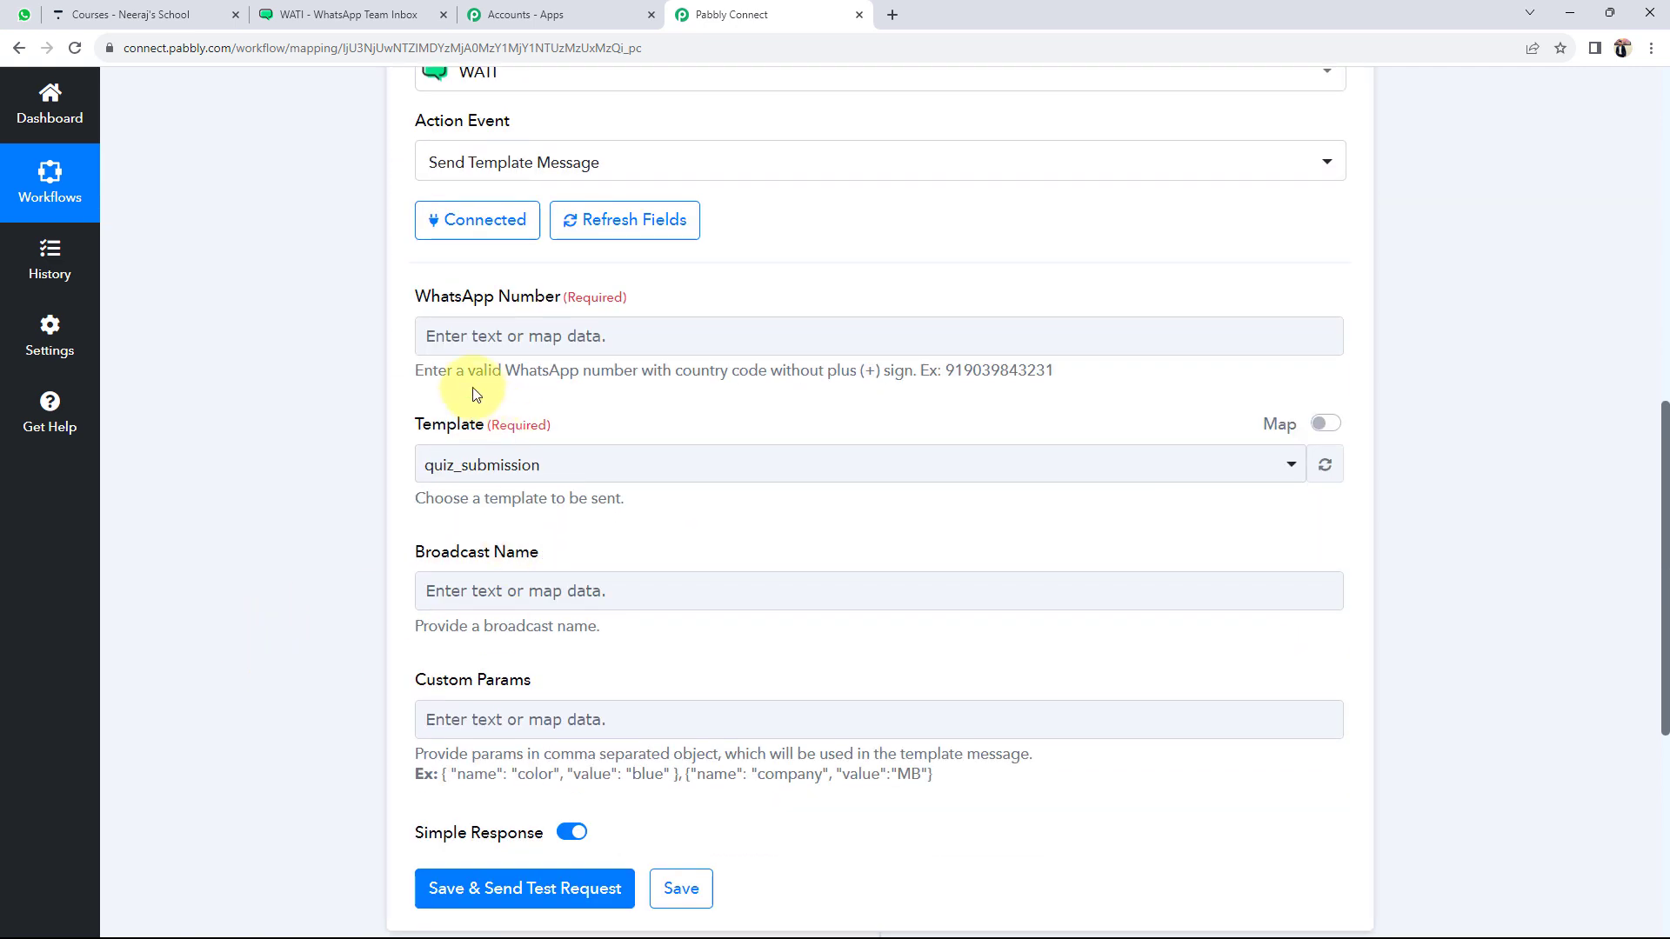
pyautogui.moveTo(420, 294); pyautogui.dragTo(567, 302)
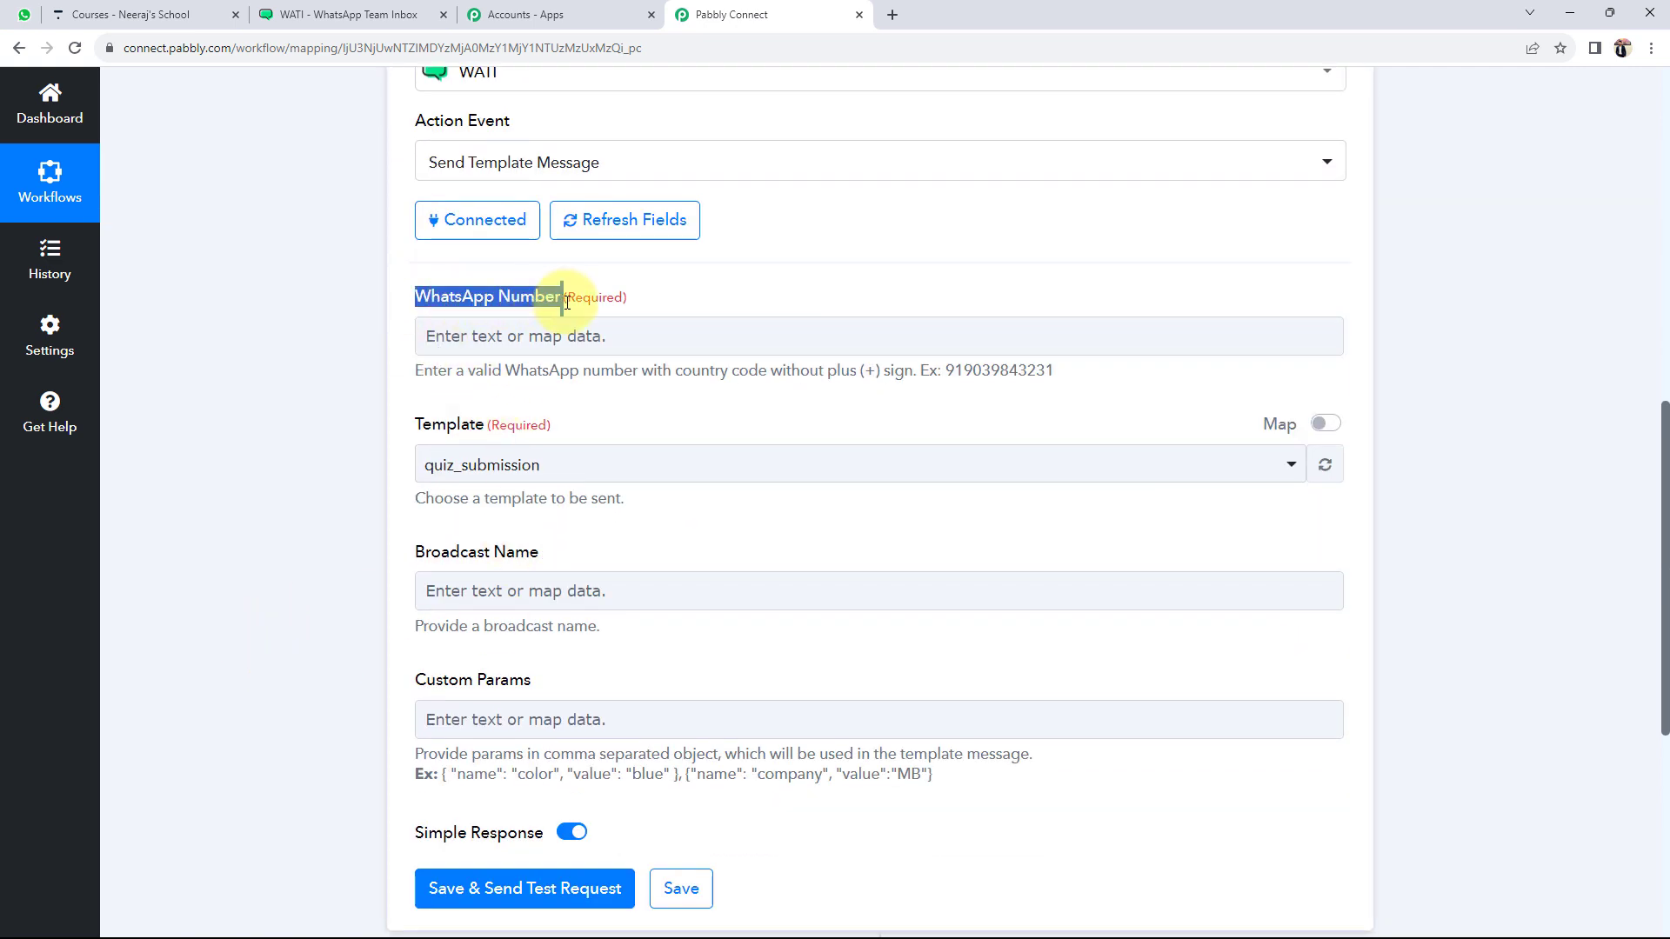
pyautogui.click(379, 337)
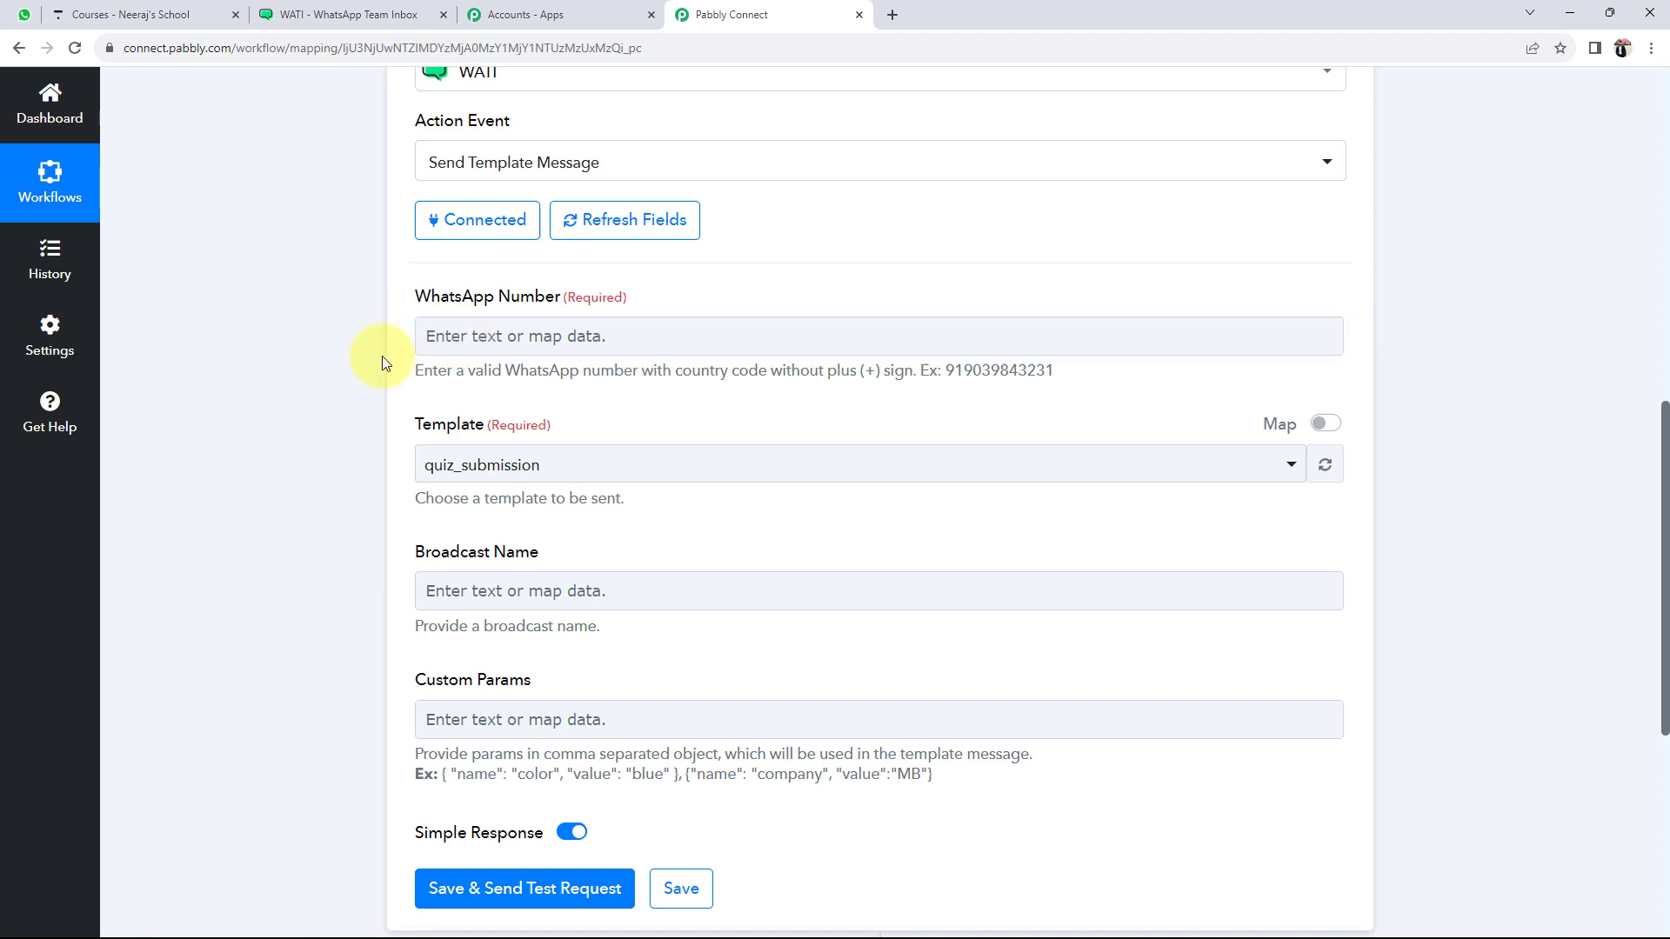
pyautogui.click(492, 337)
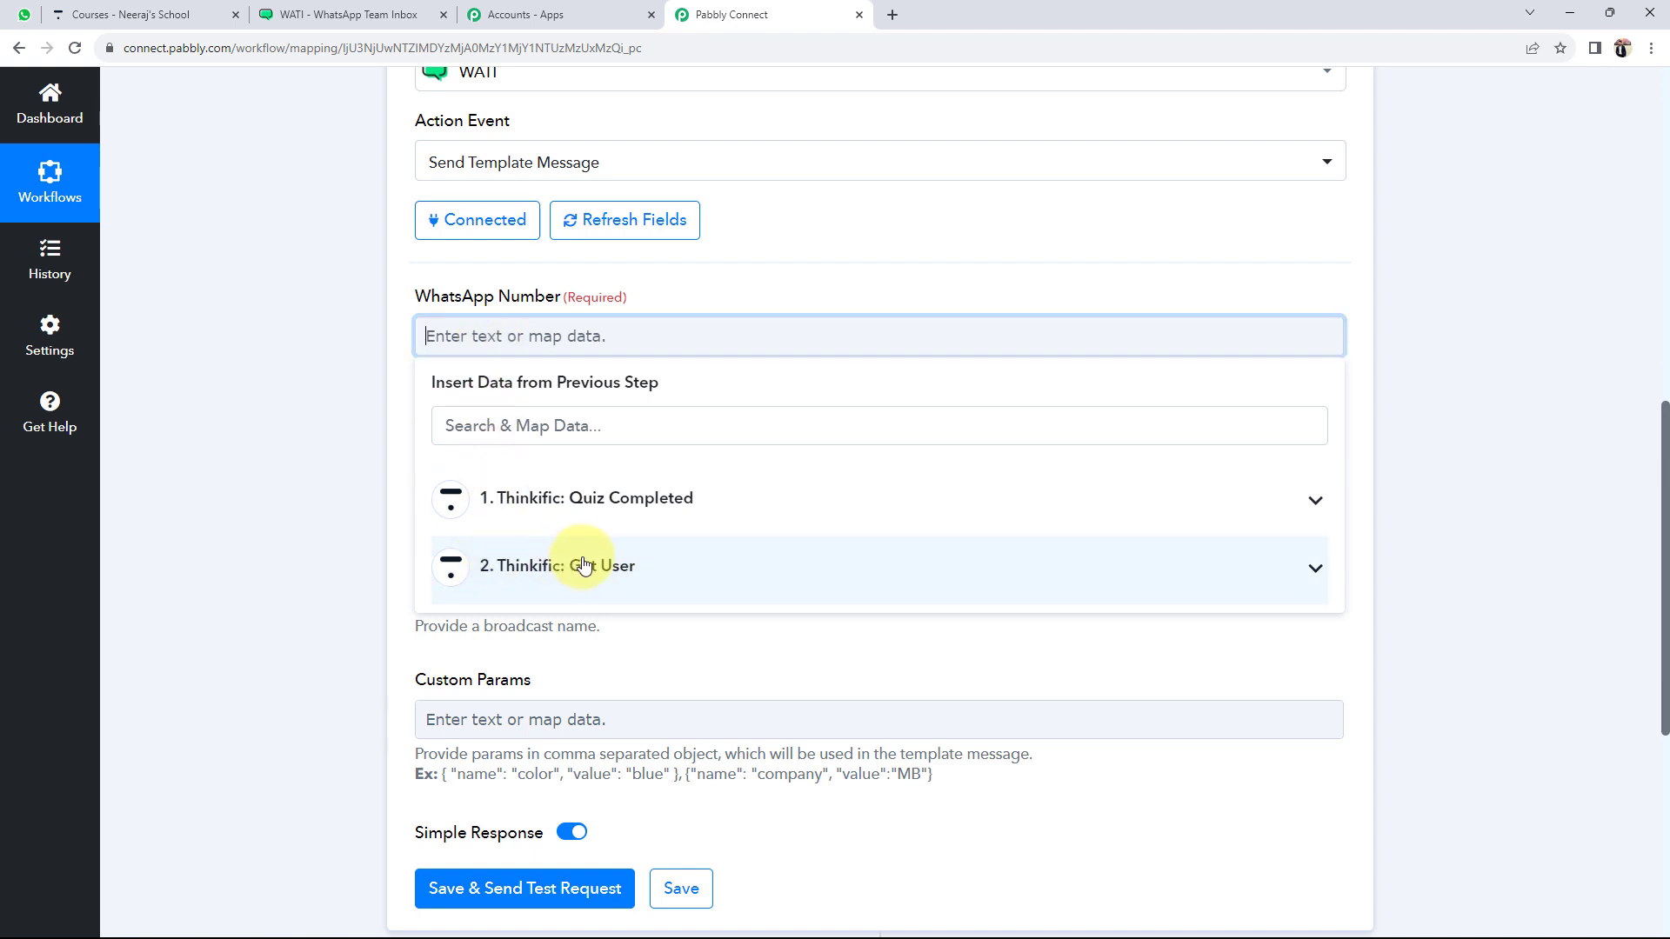
pyautogui.click(1306, 572)
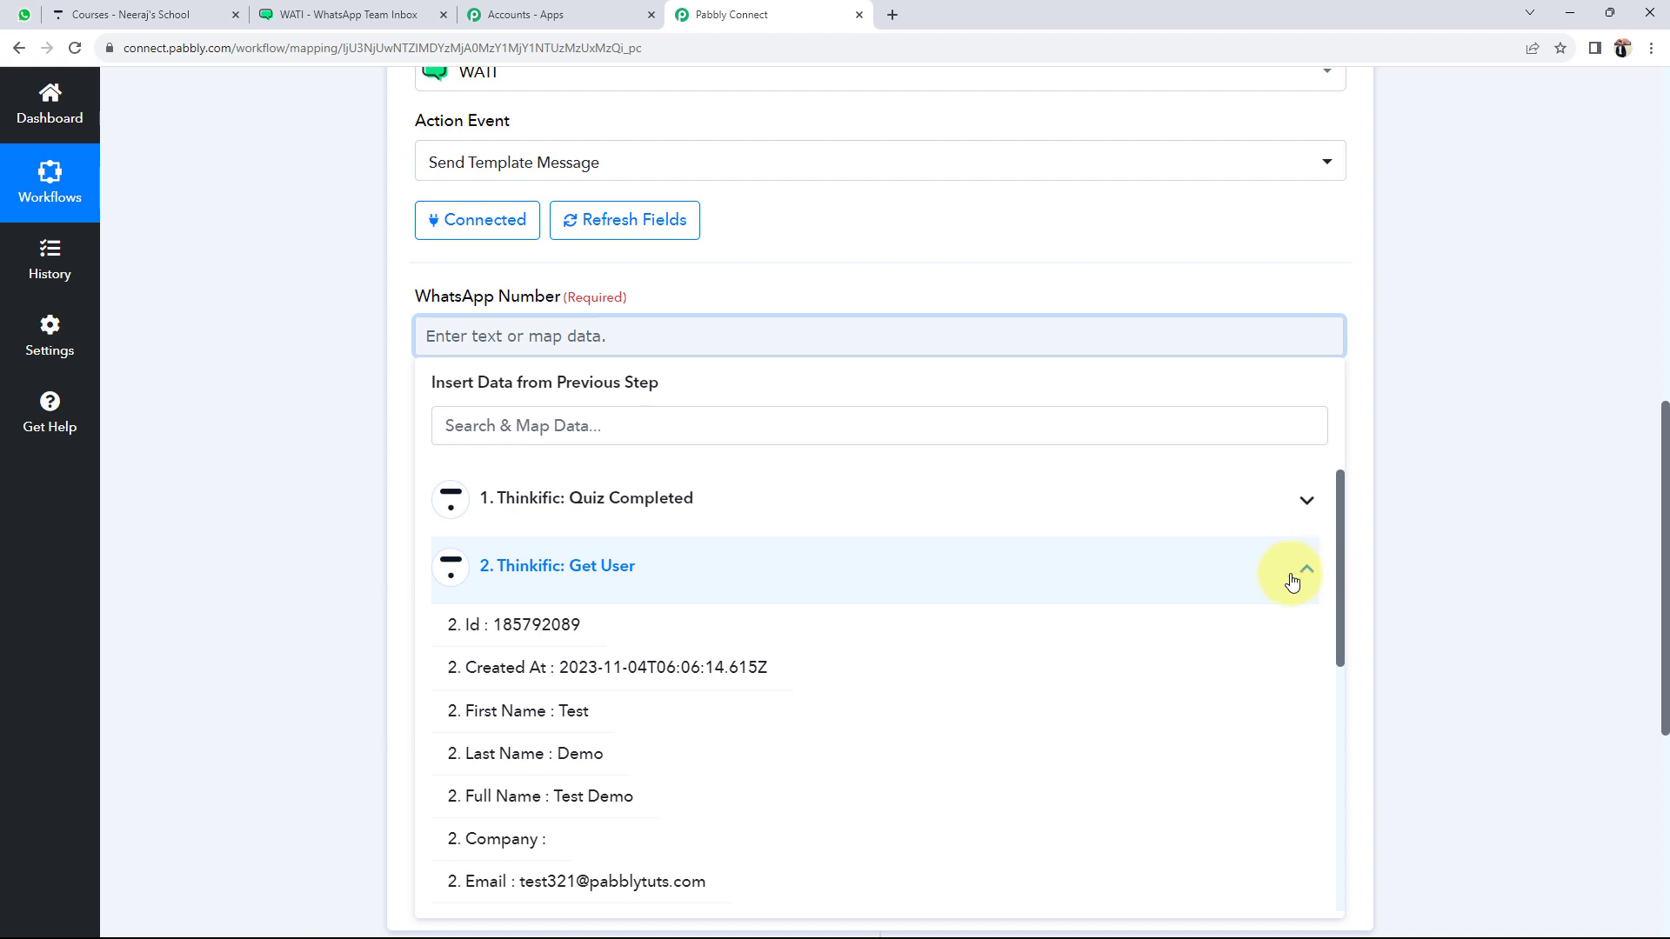
pyautogui.scroll(-5, 600, 626)
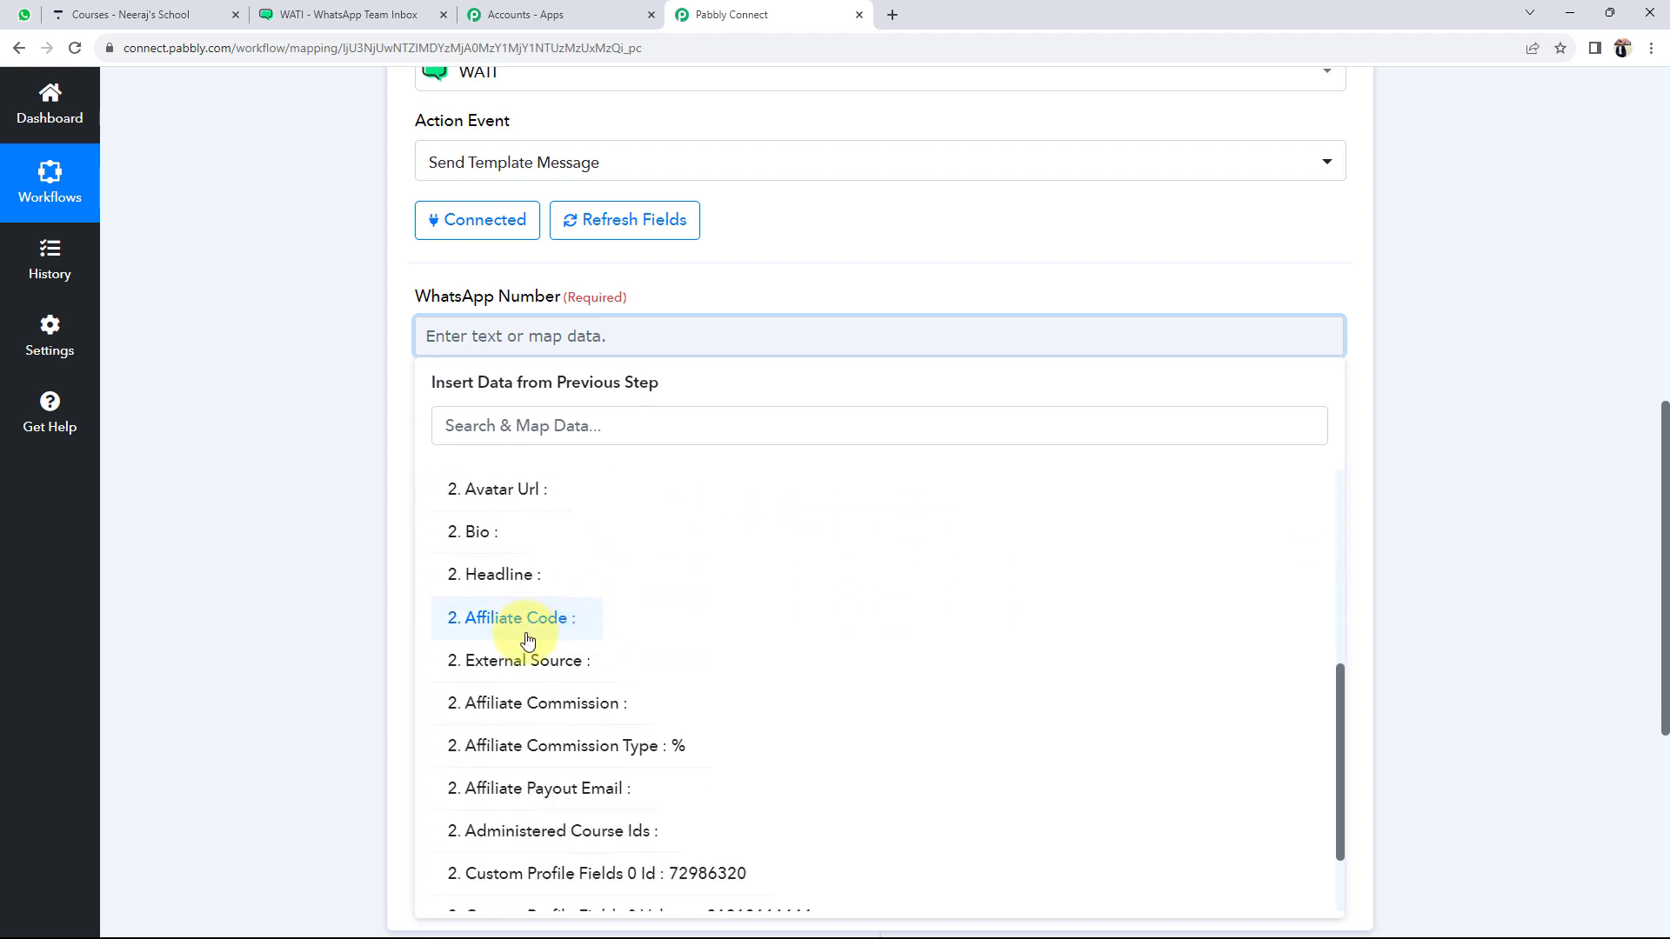
pyautogui.scroll(-3, 528, 639)
pyautogui.click(599, 800)
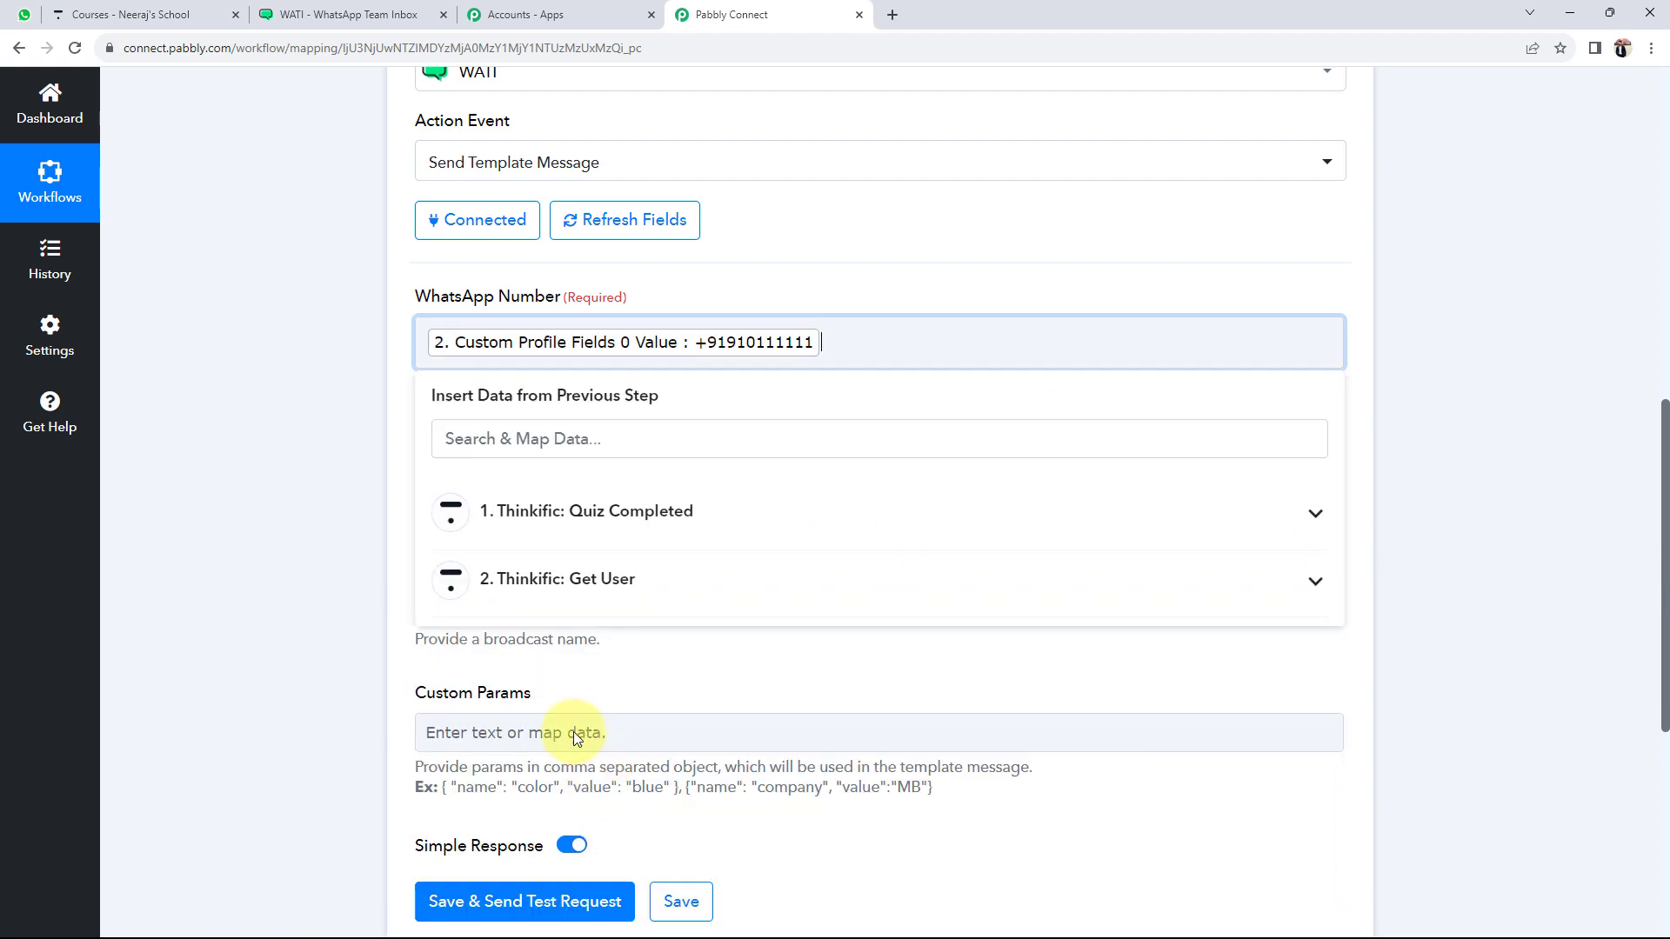
pyautogui.click(376, 465)
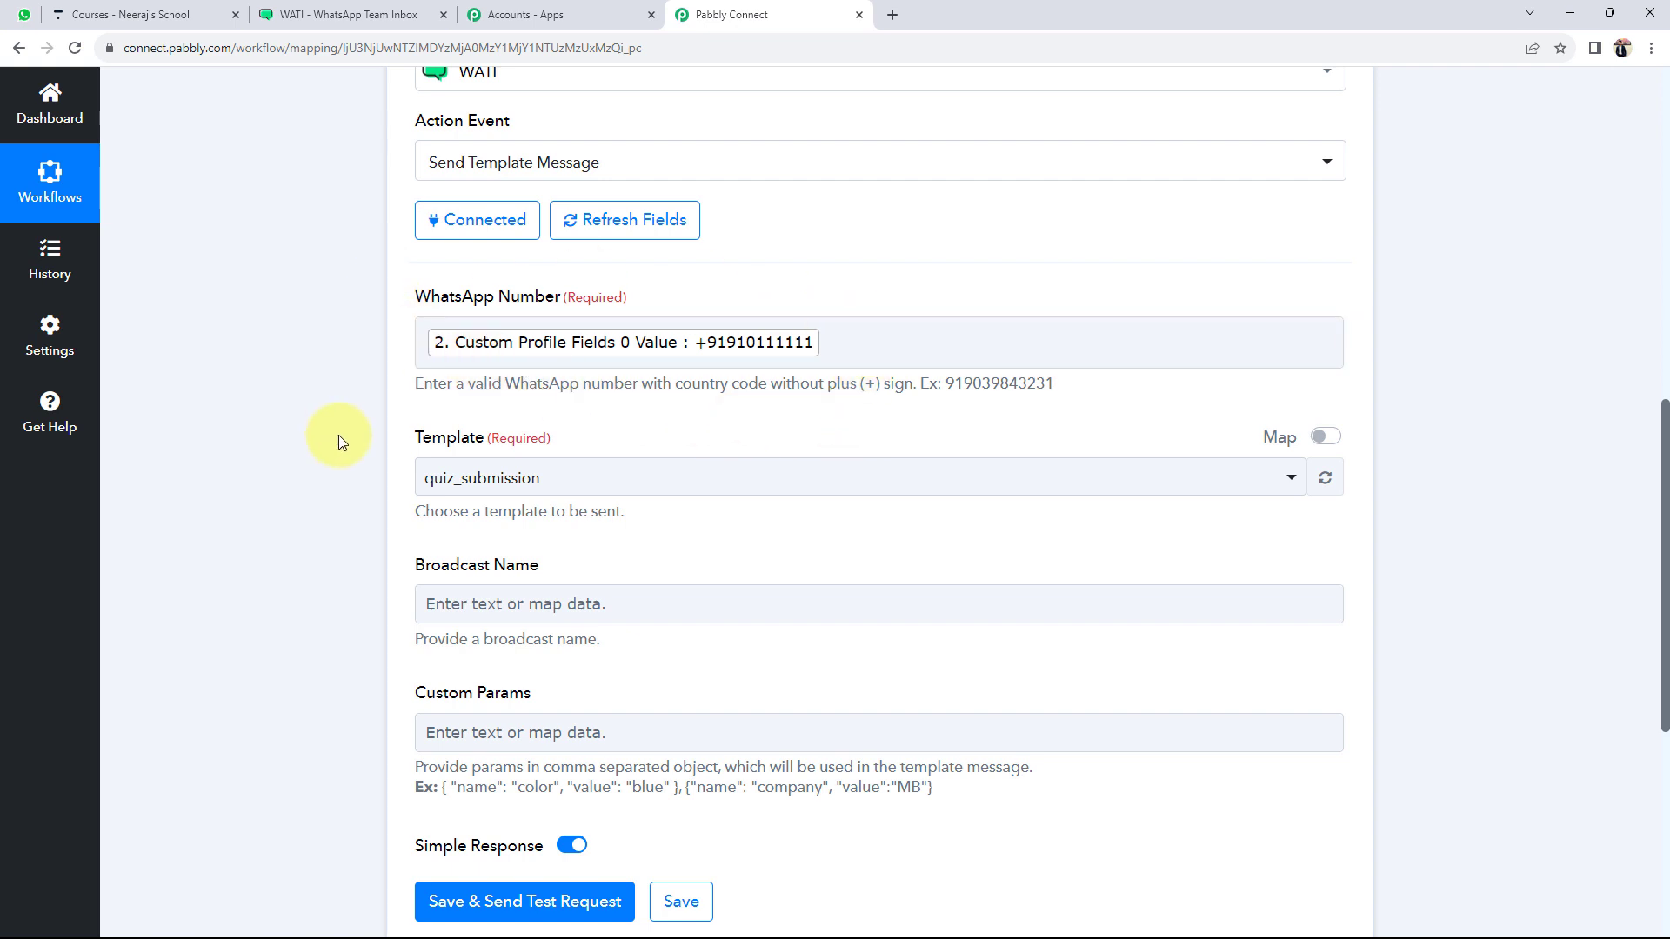
# Switch to WATI, open the quiz_submission template message, and review its name, category, language and broadcast title.
pyautogui.scroll(-1, 338, 438)
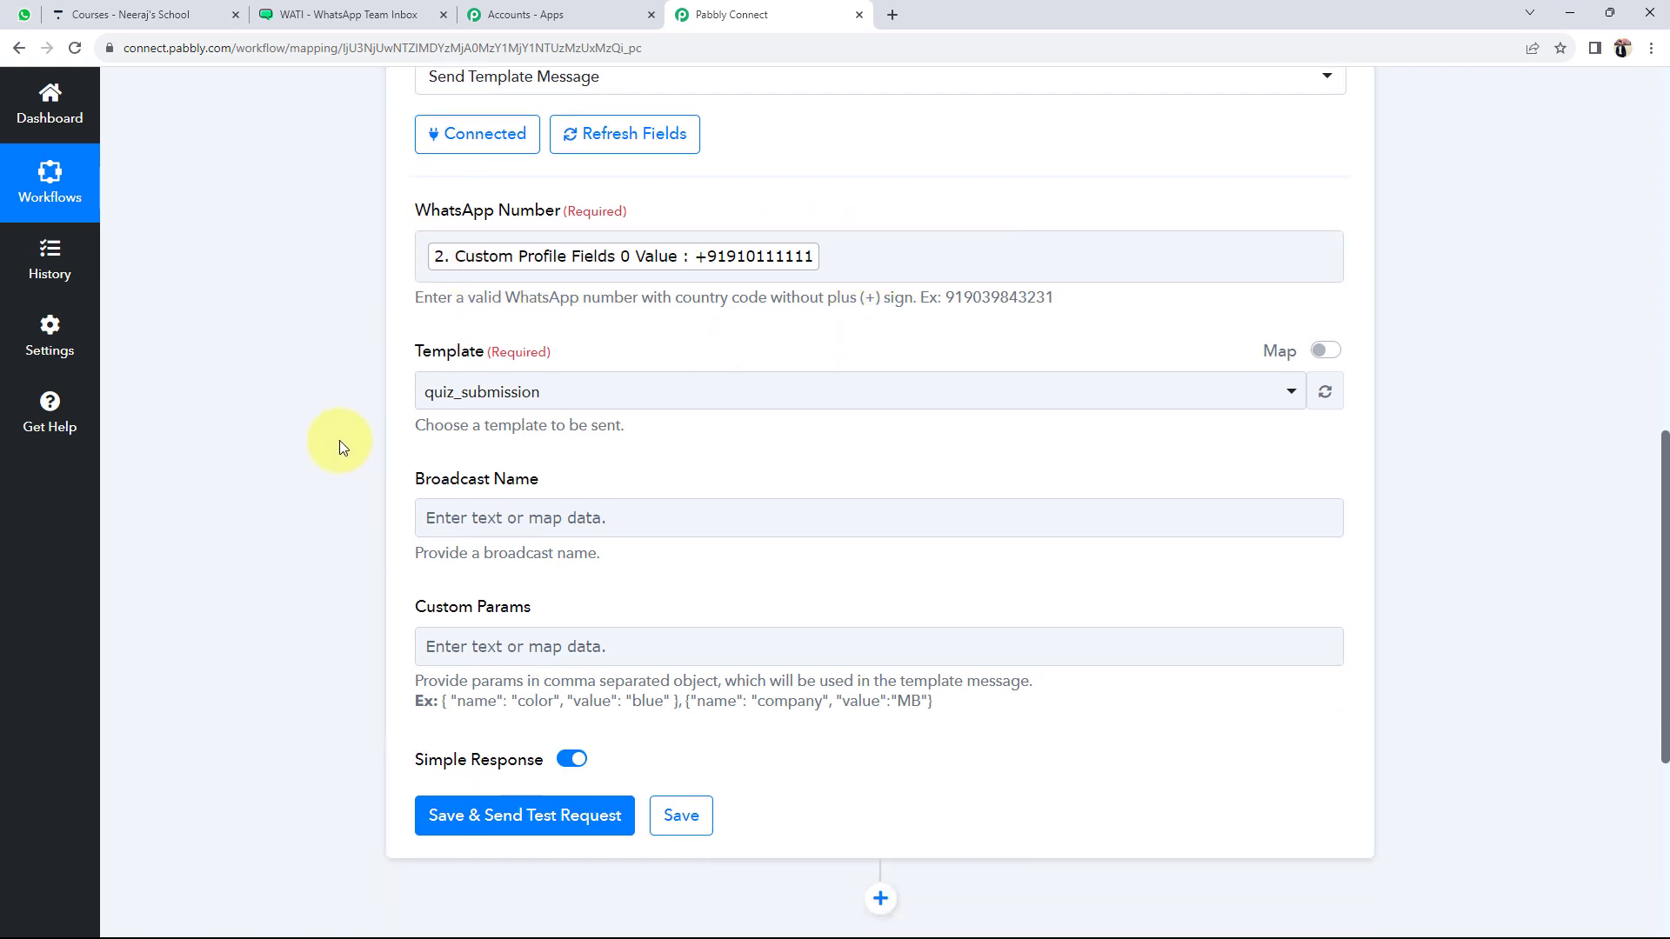
pyautogui.click(366, 387)
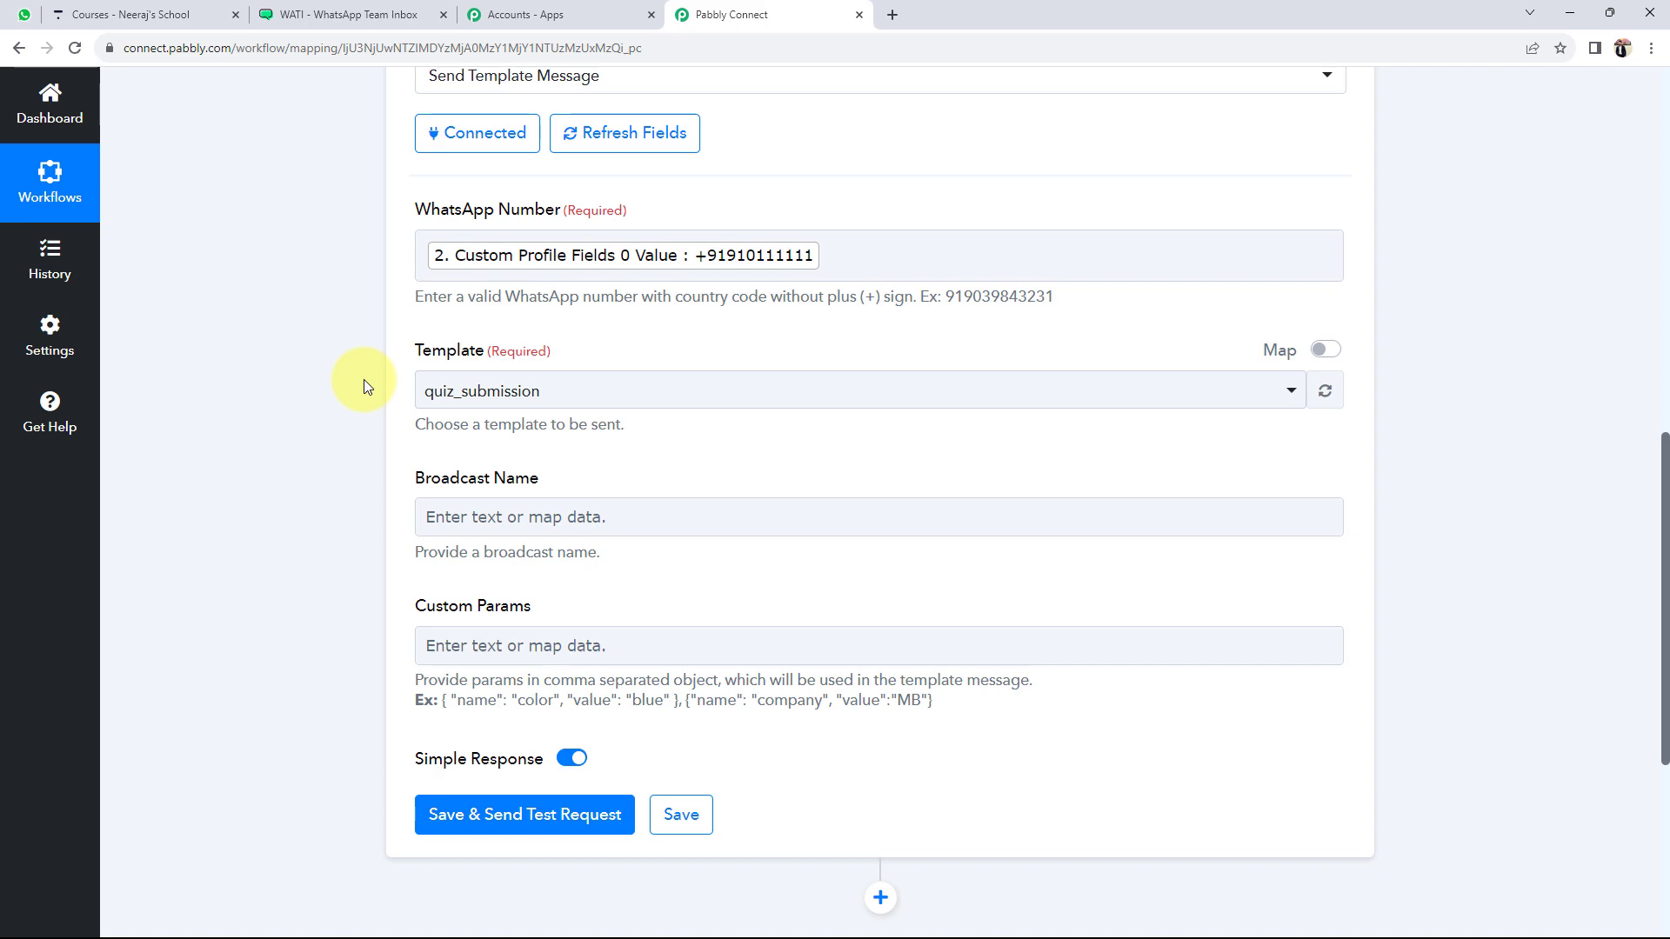
pyautogui.click(417, 15)
pyautogui.click(213, 112)
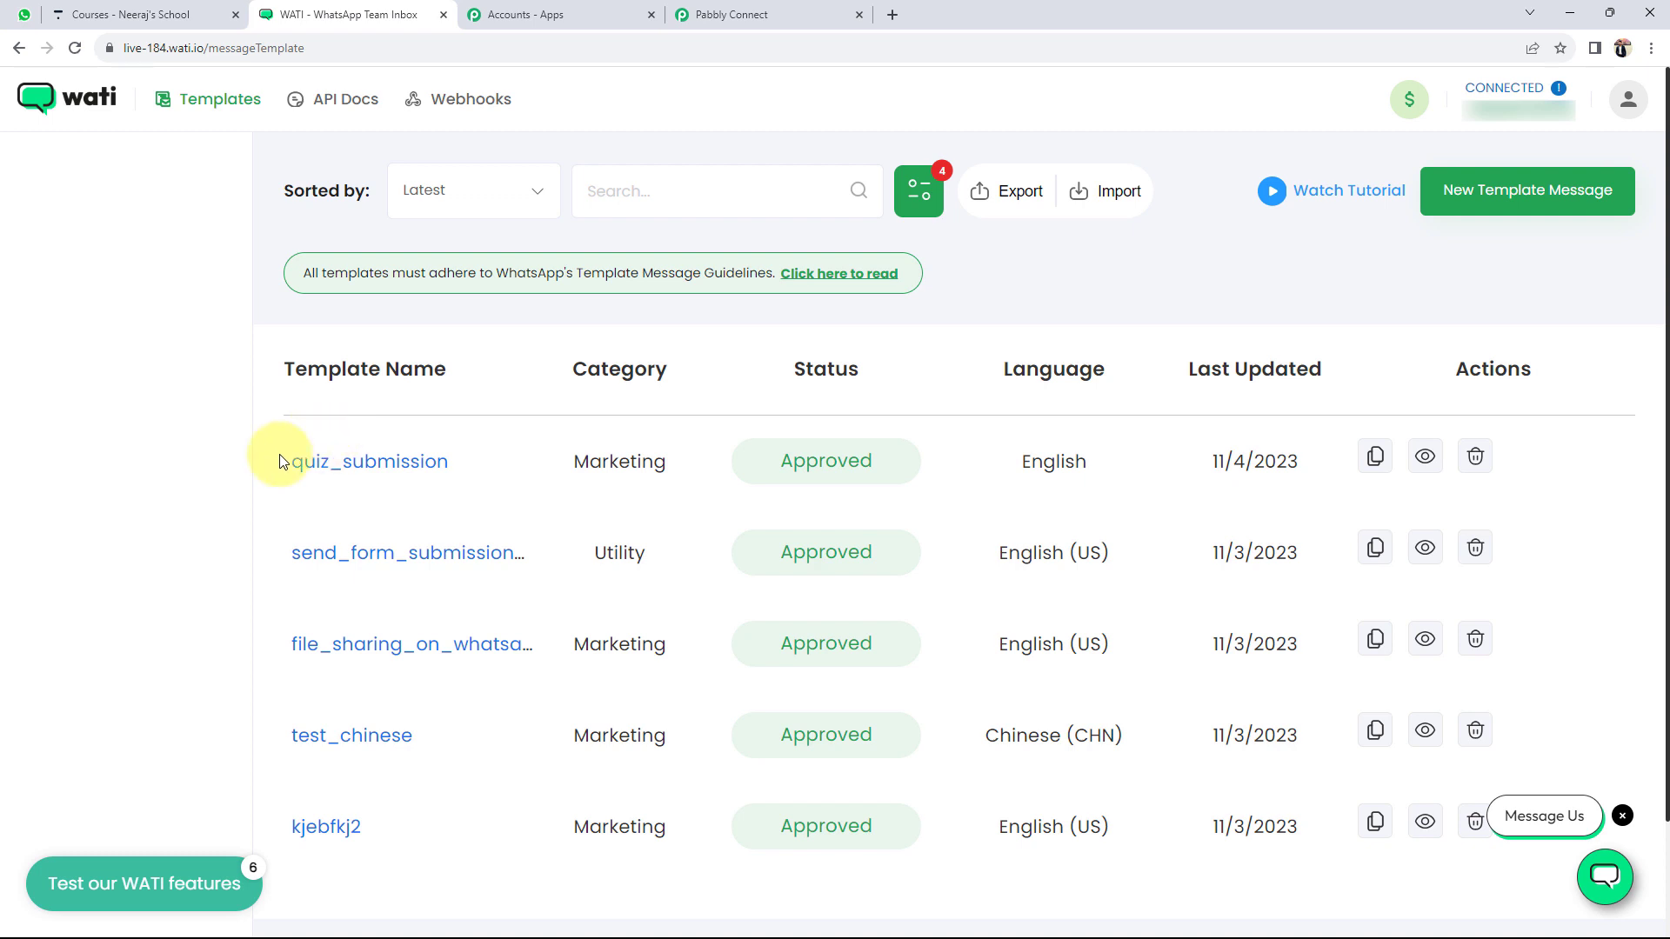
pyautogui.click(352, 464)
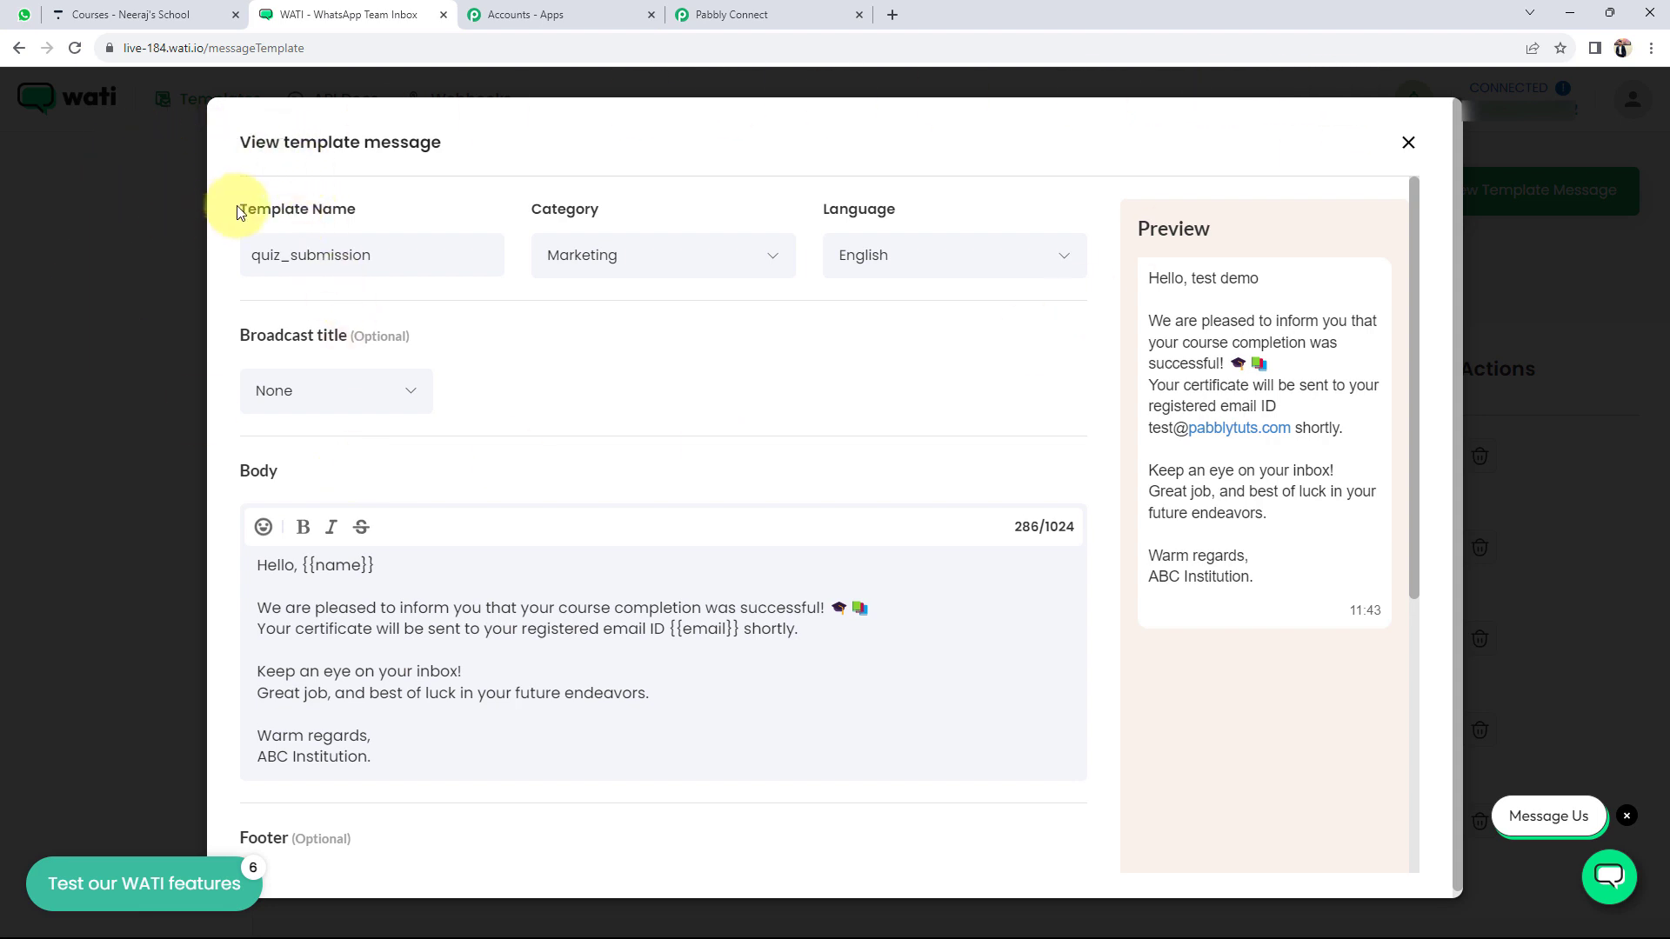
pyautogui.moveTo(238, 209); pyautogui.dragTo(514, 318)
pyautogui.click(519, 320)
pyautogui.moveTo(522, 228); pyautogui.dragTo(883, 205)
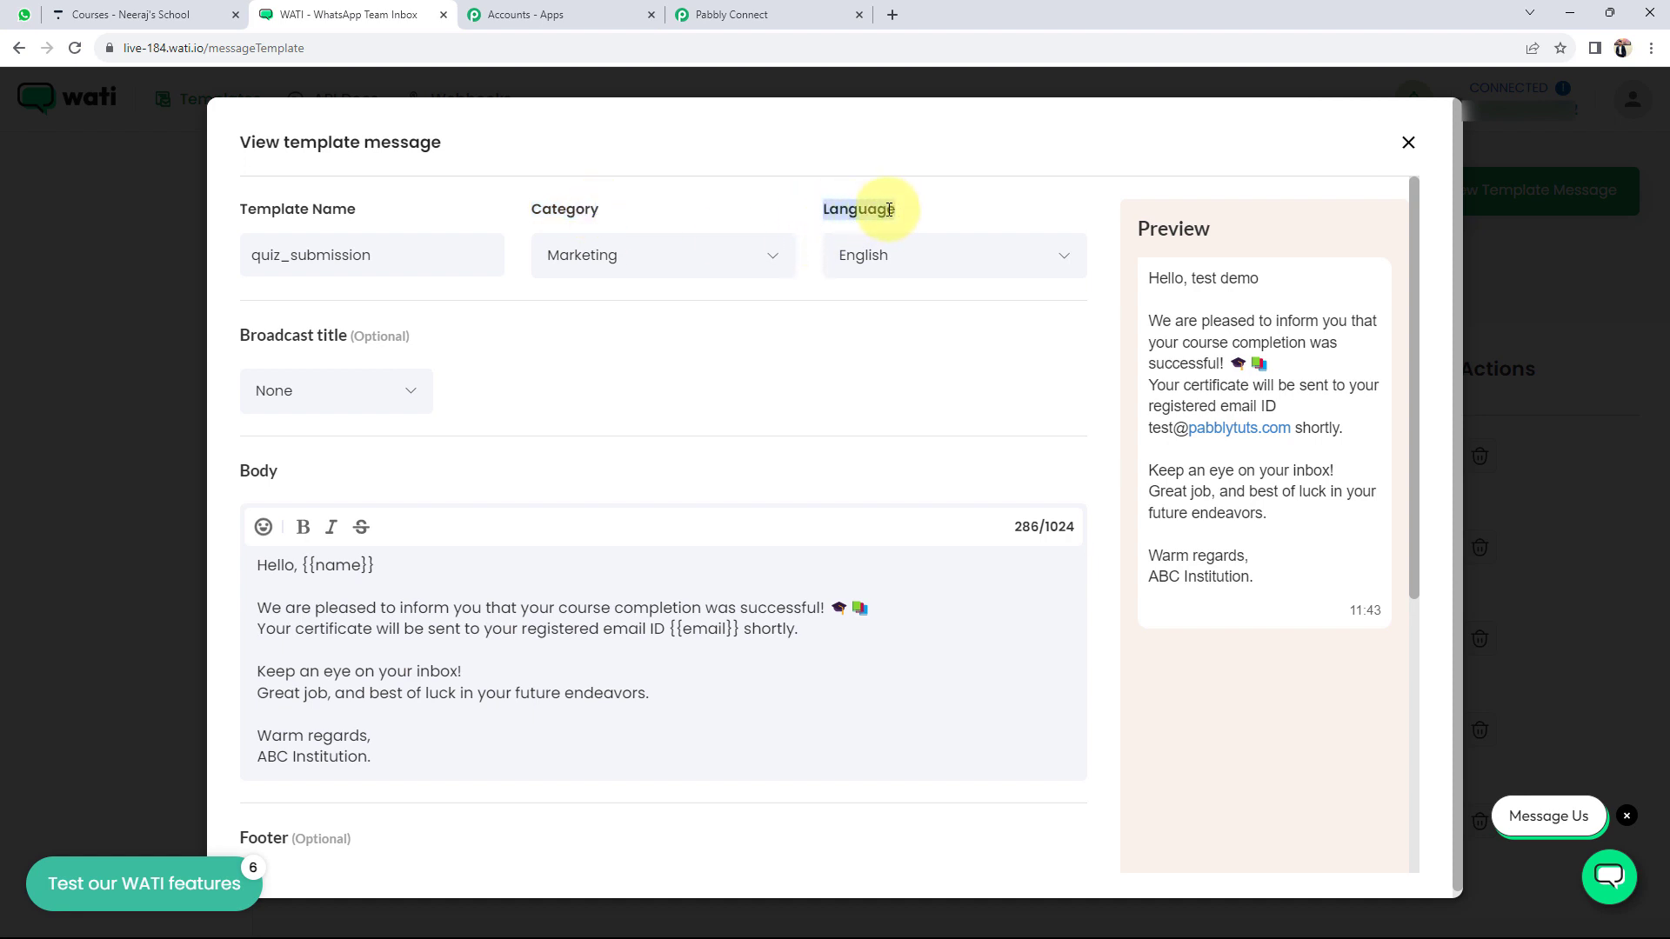
pyautogui.moveTo(239, 331); pyautogui.dragTo(455, 327)
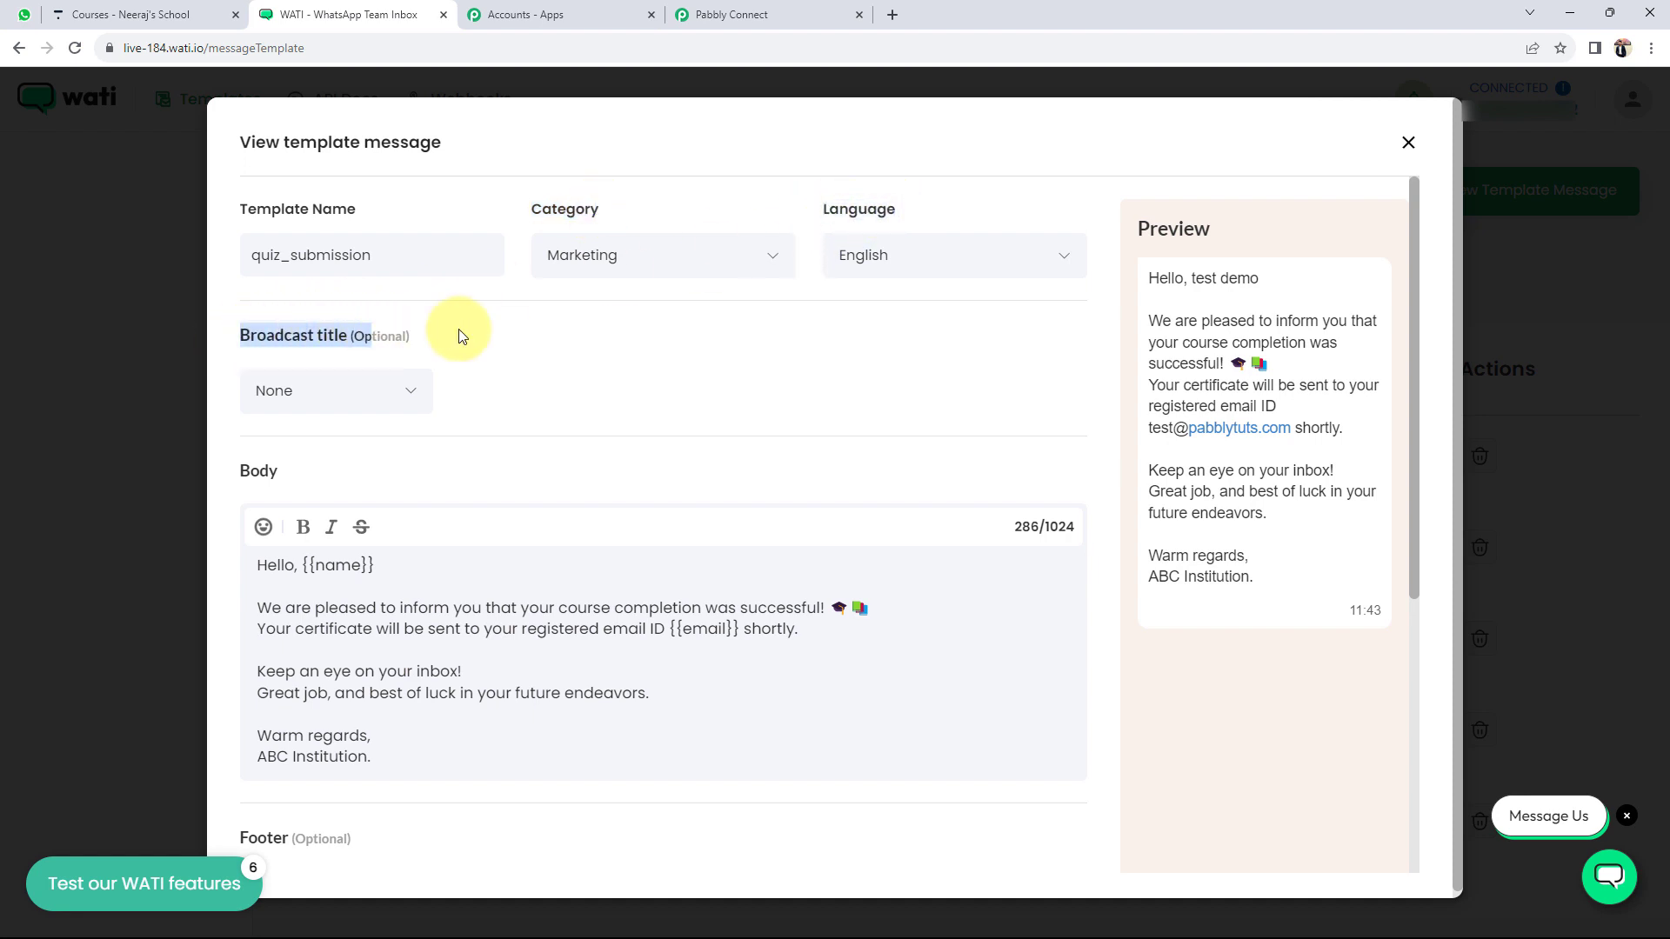
pyautogui.click(551, 366)
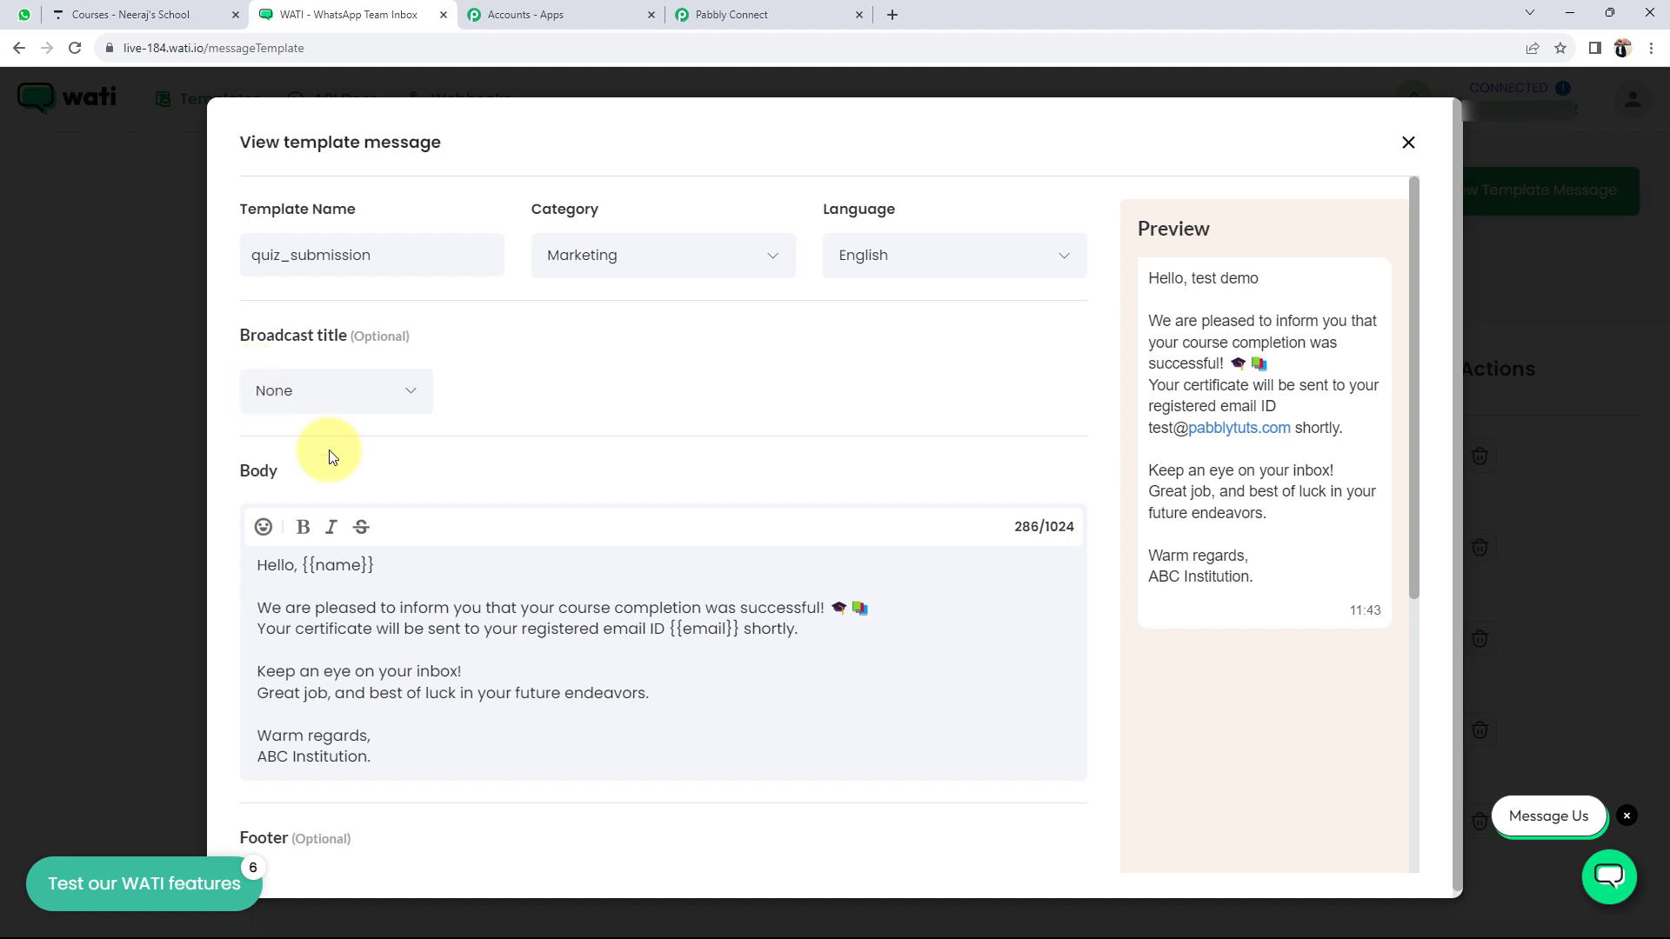
# Examine the template's body text, its name and email placeholders and the sample content, and close the template.
pyautogui.scroll(-2, 328, 452)
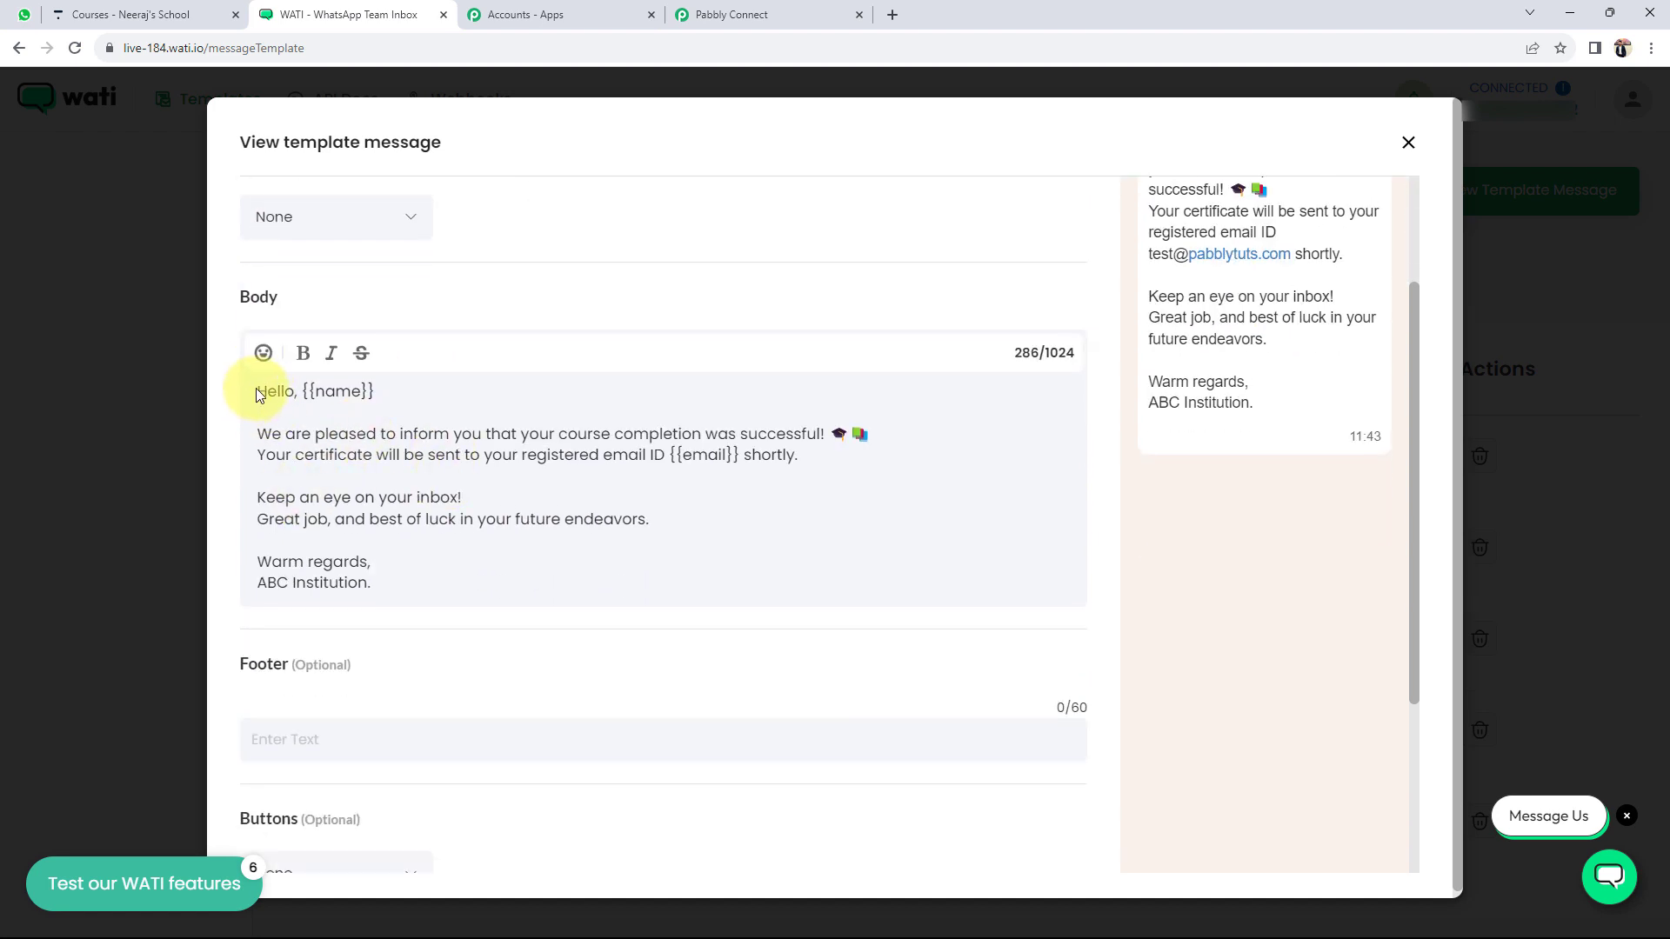
pyautogui.moveTo(256, 388); pyautogui.dragTo(400, 583)
pyautogui.click(404, 581)
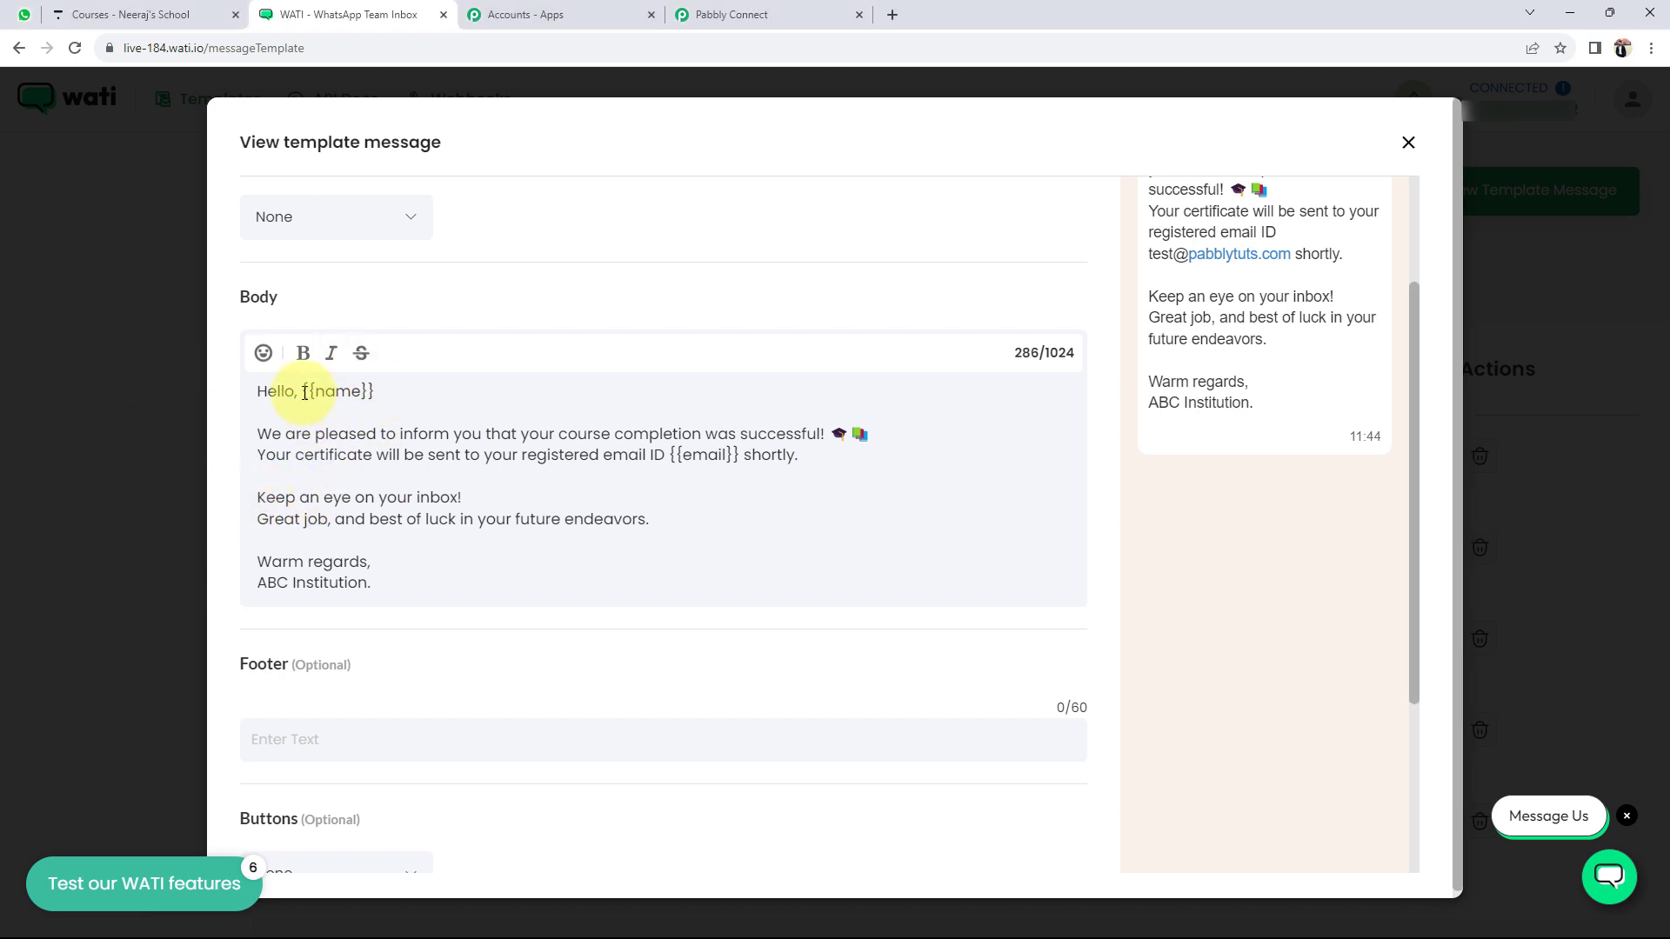
pyautogui.moveTo(303, 390); pyautogui.dragTo(376, 396)
pyautogui.click(499, 398)
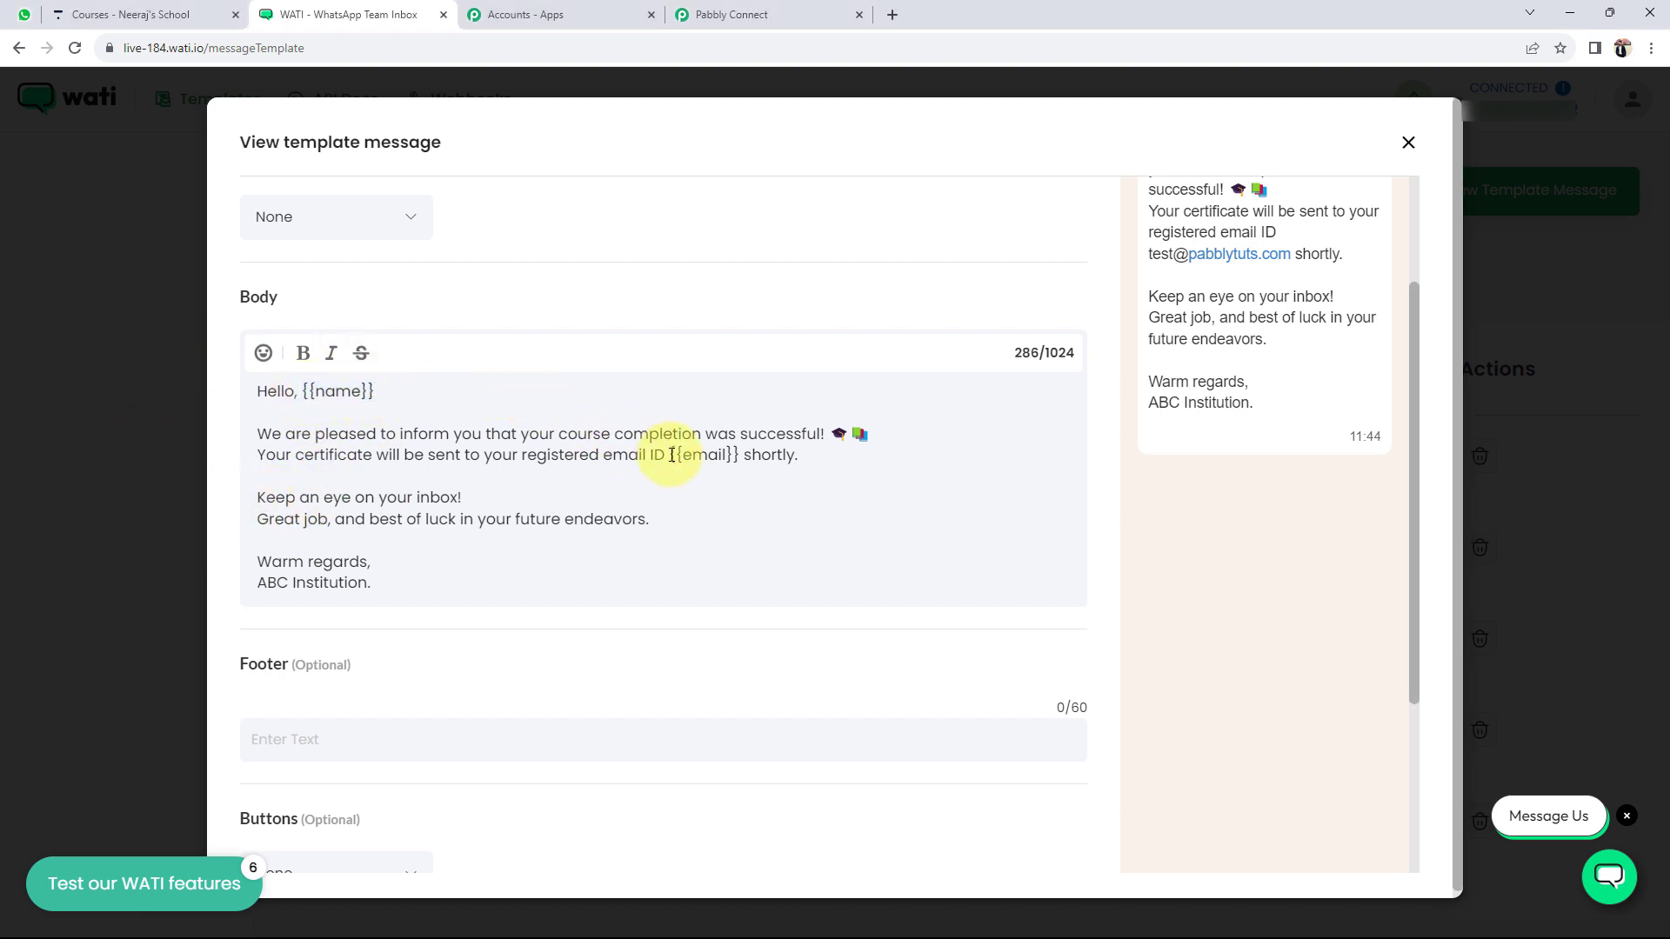
pyautogui.moveTo(672, 457); pyautogui.dragTo(737, 456)
pyautogui.click(706, 511)
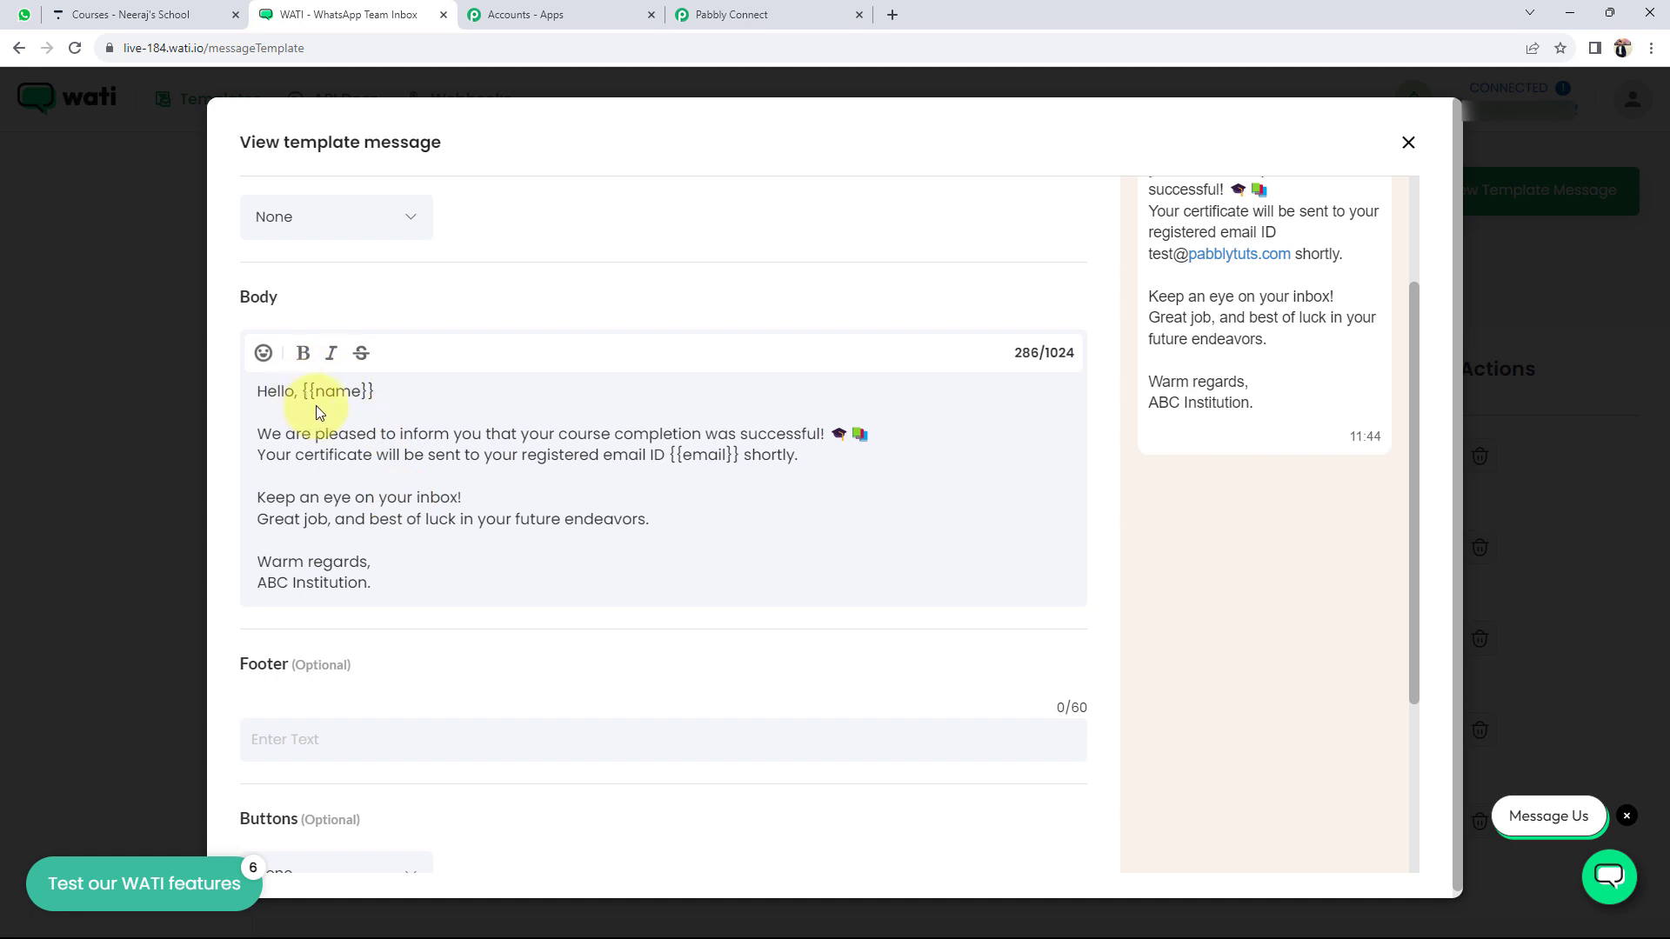
pyautogui.moveTo(305, 392); pyautogui.dragTo(373, 393)
pyautogui.scroll(-4, 373, 394)
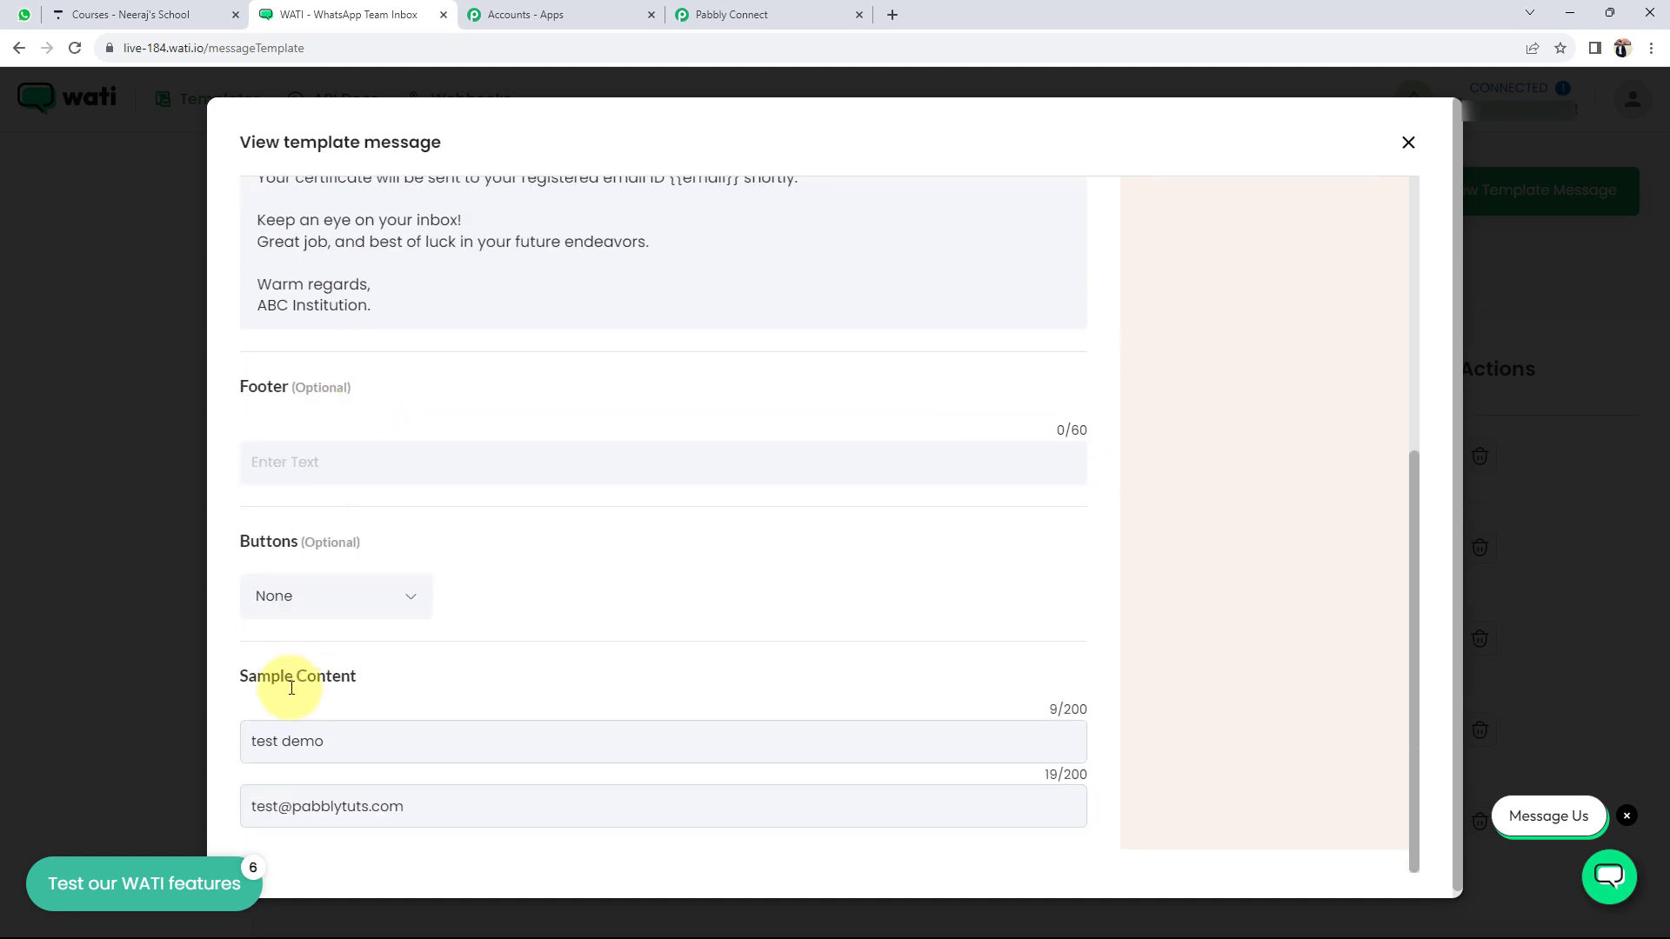
pyautogui.moveTo(233, 676); pyautogui.dragTo(388, 674)
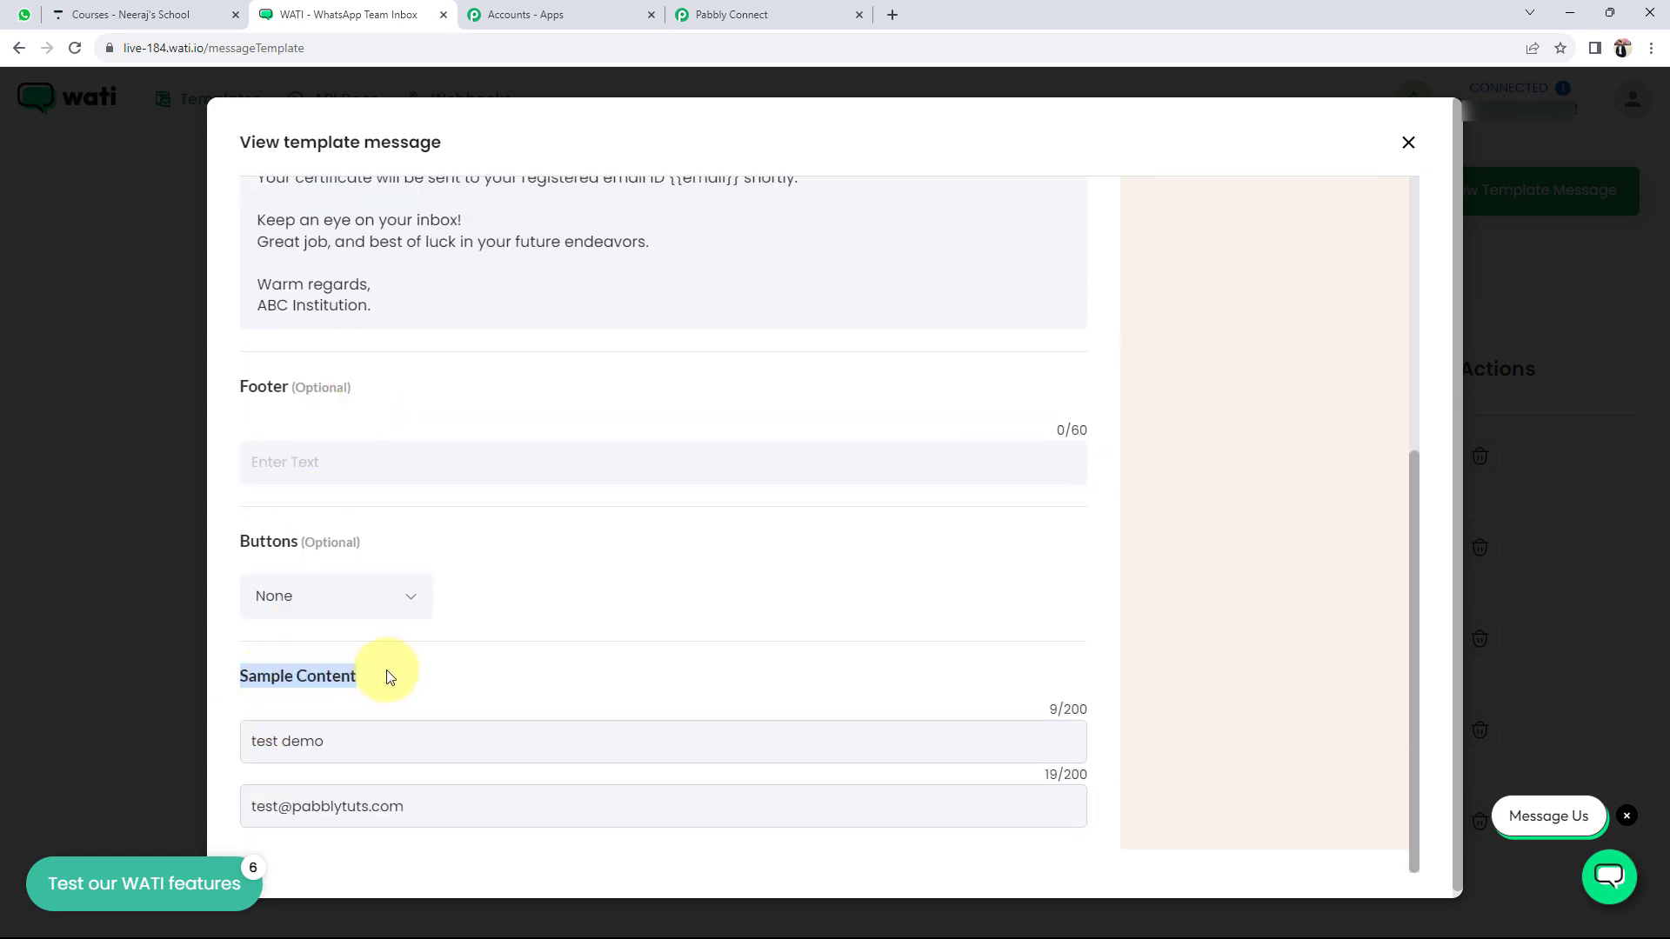
pyautogui.click(461, 691)
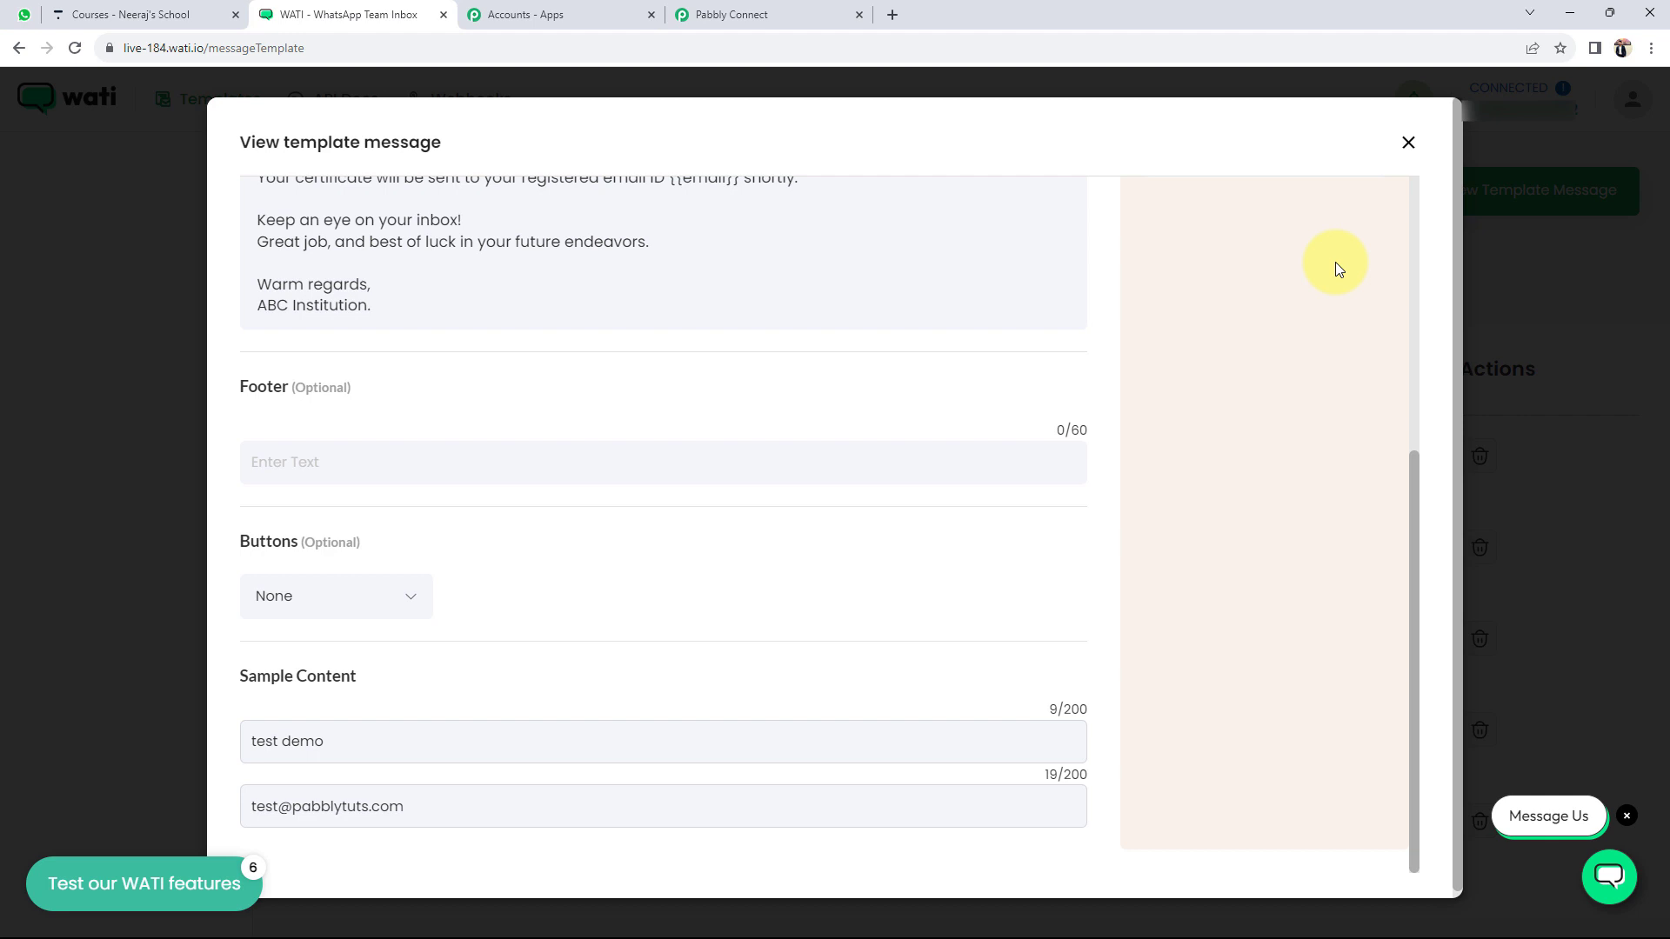
pyautogui.click(1408, 142)
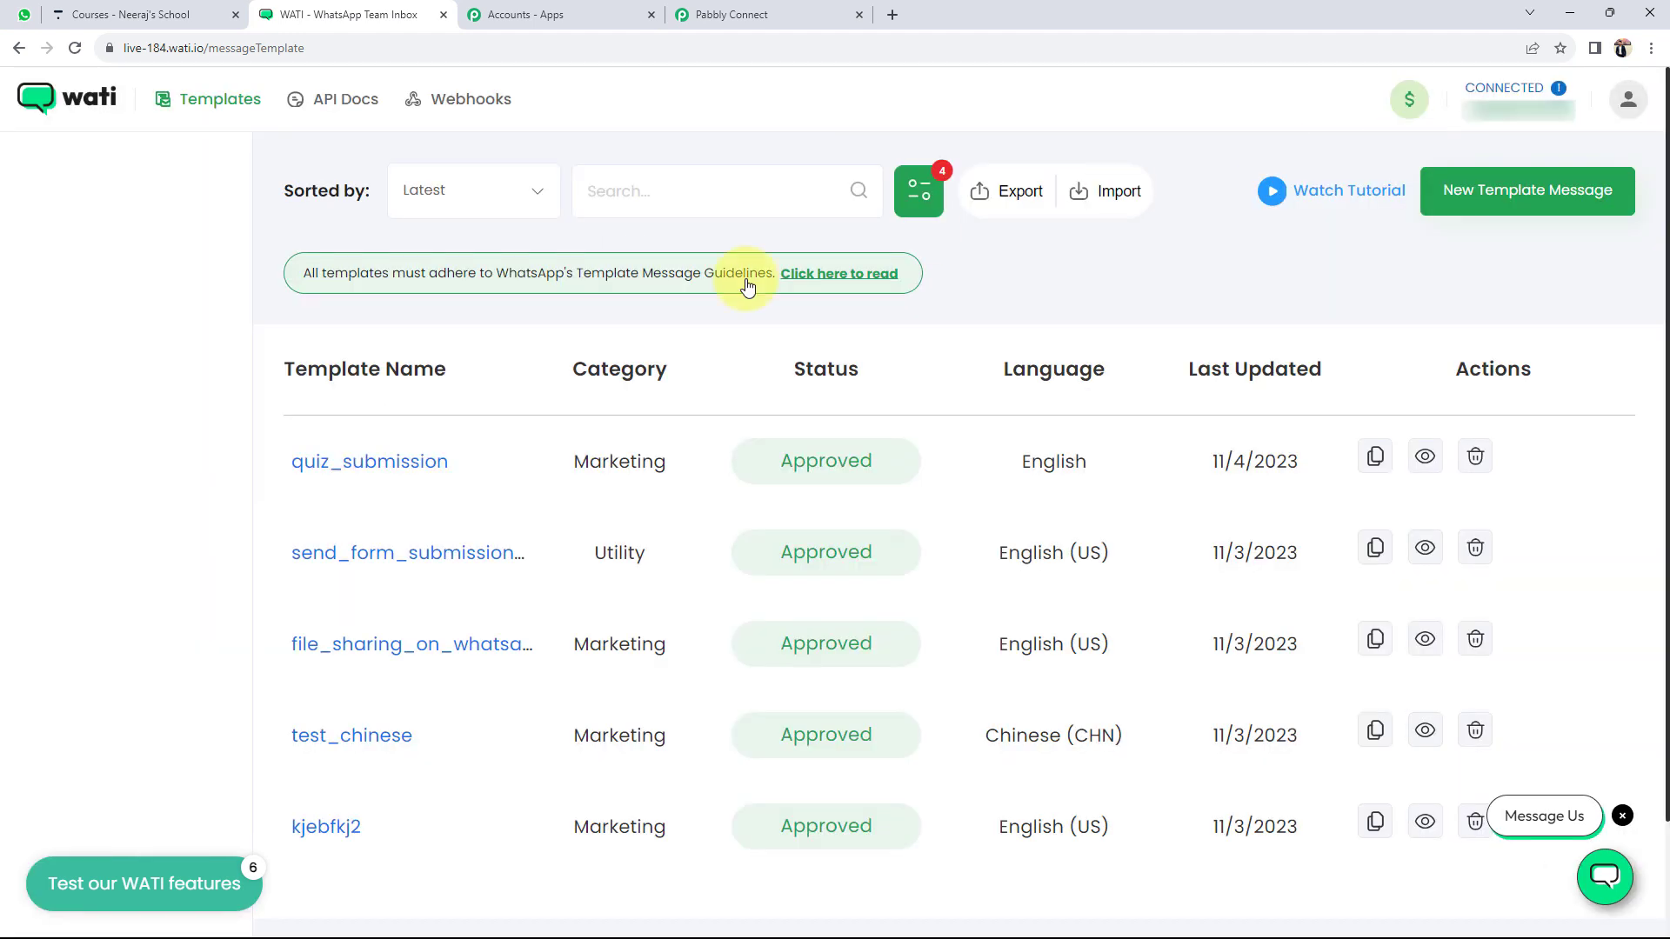
# Switch back to Pabbly Connect and choose quiz_submission as the template to send.
pyautogui.click(729, 14)
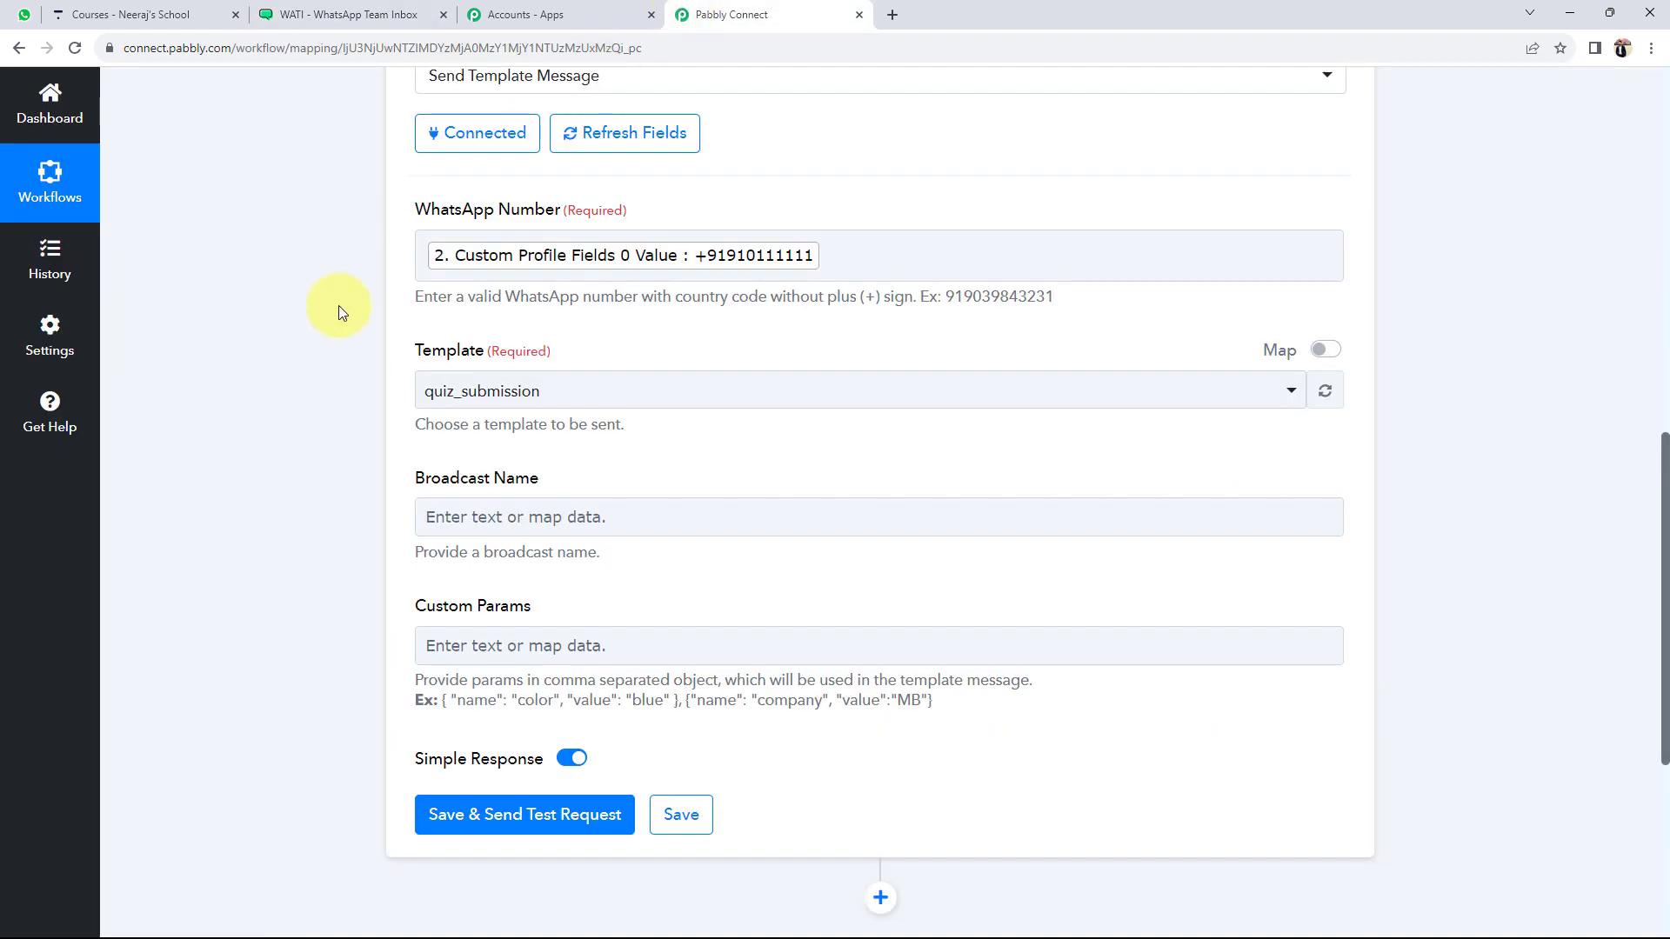
pyautogui.click(449, 397)
pyautogui.click(447, 488)
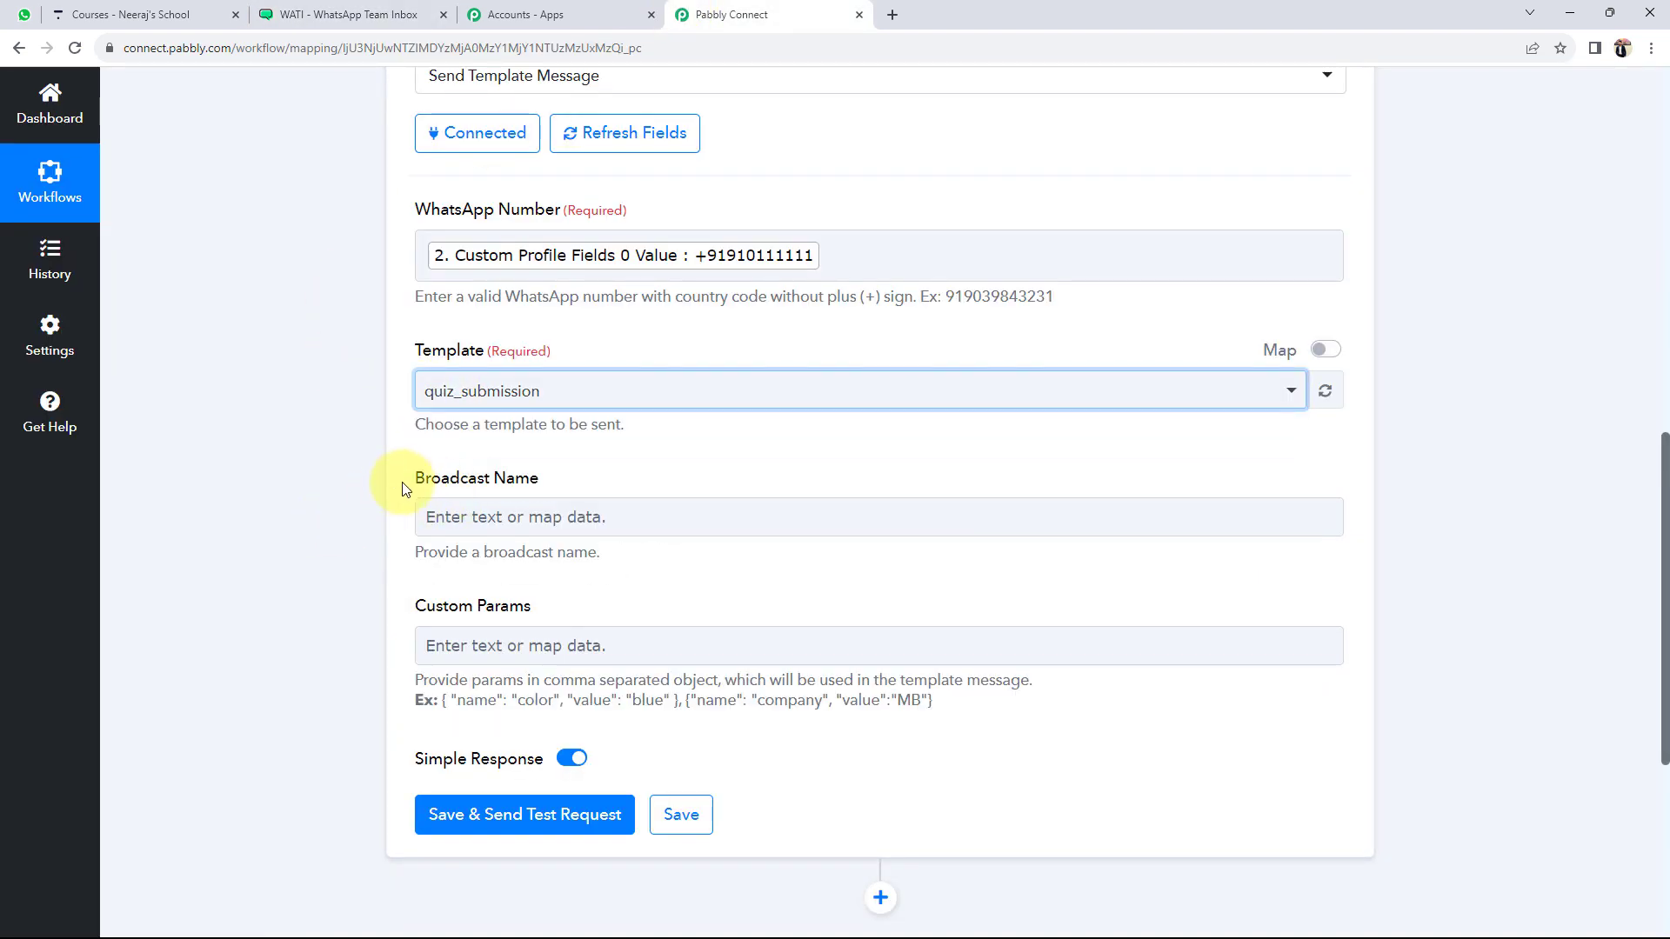
# Set the Broadcast Name of the WATI action to "ABC Instituition".
pyautogui.moveTo(402, 477); pyautogui.dragTo(525, 477)
pyautogui.click(317, 501)
pyautogui.scroll(-2, 320, 501)
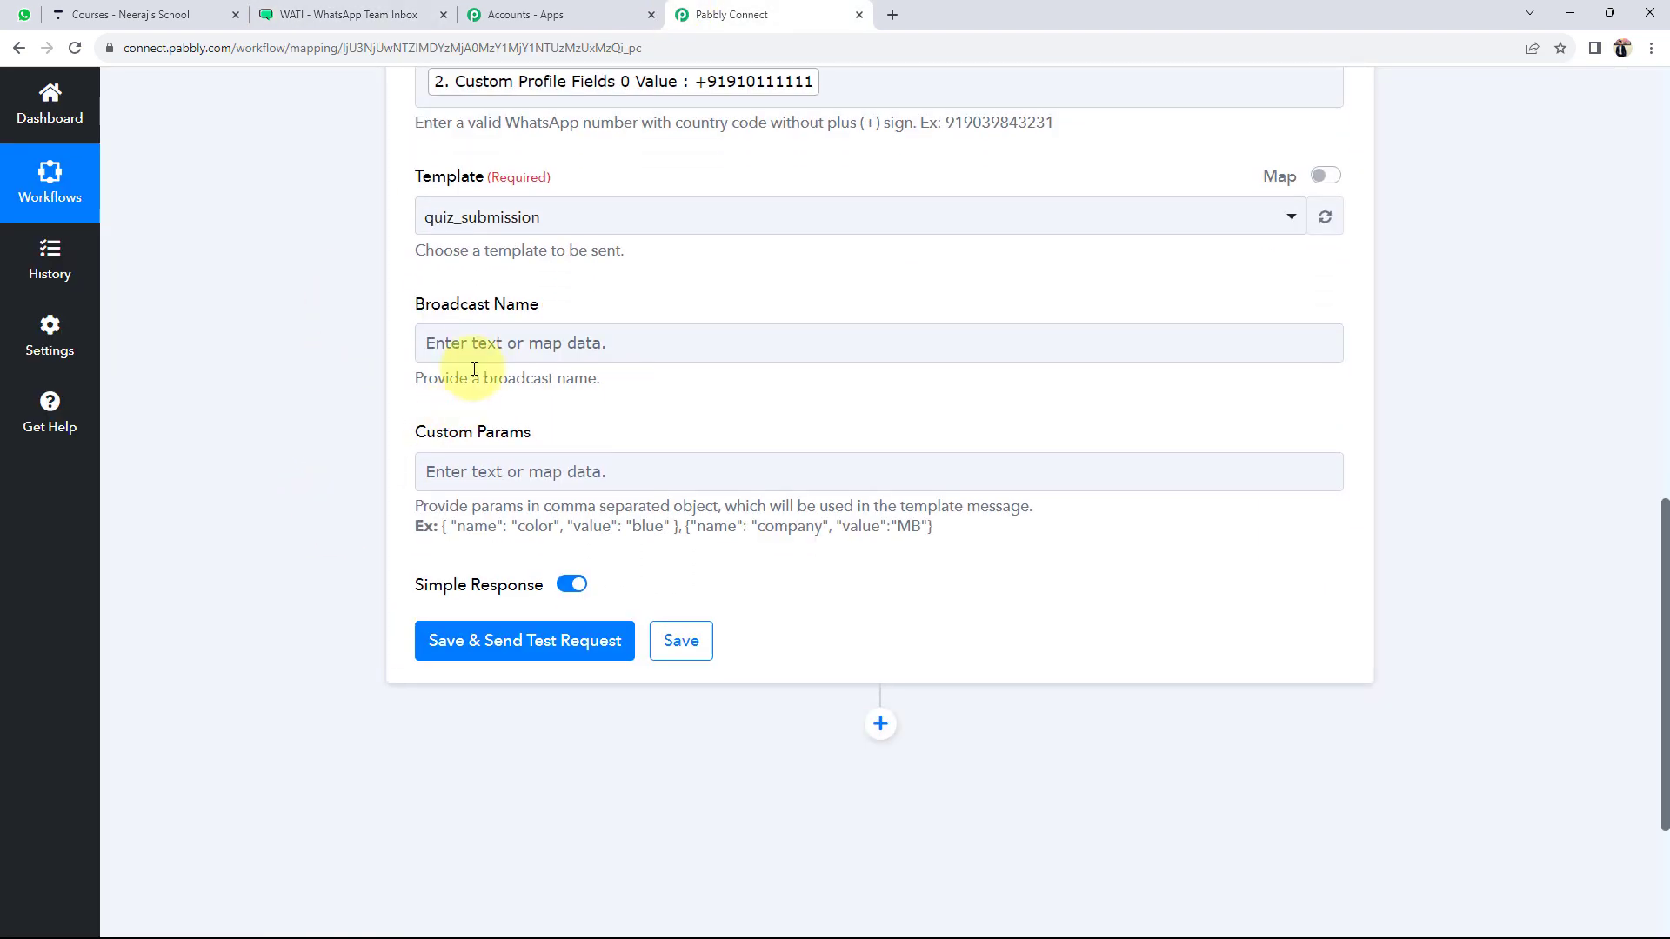
pyautogui.click(470, 356)
pyautogui.write('ABC Ins')
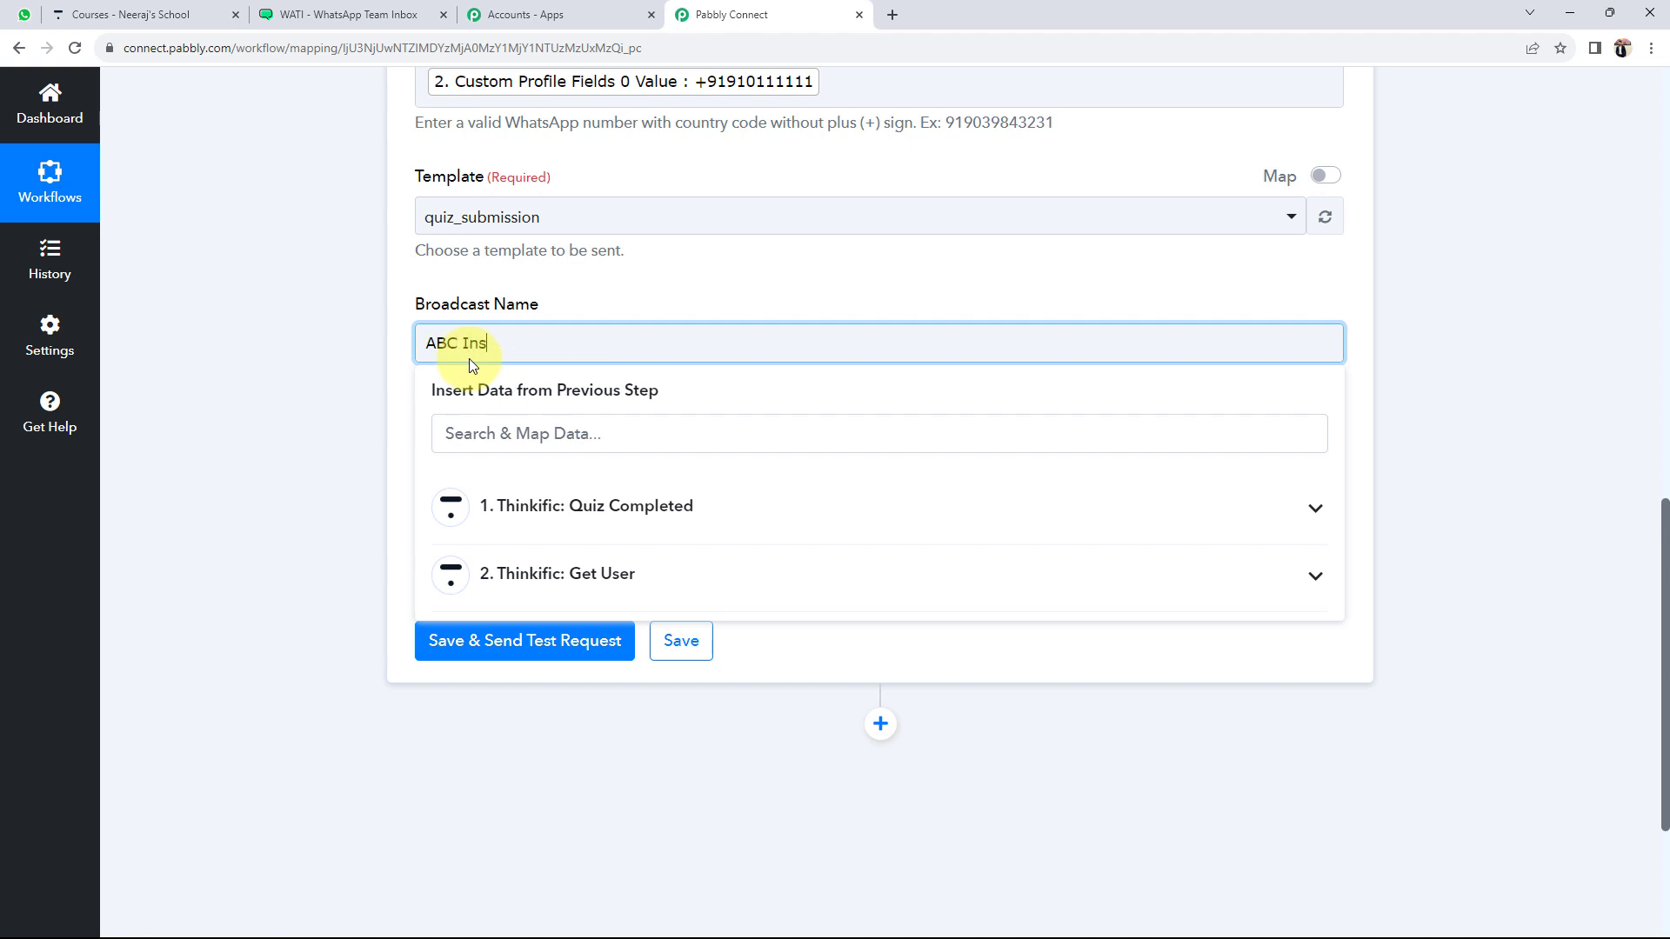
pyautogui.write('tituition')
pyautogui.click(316, 451)
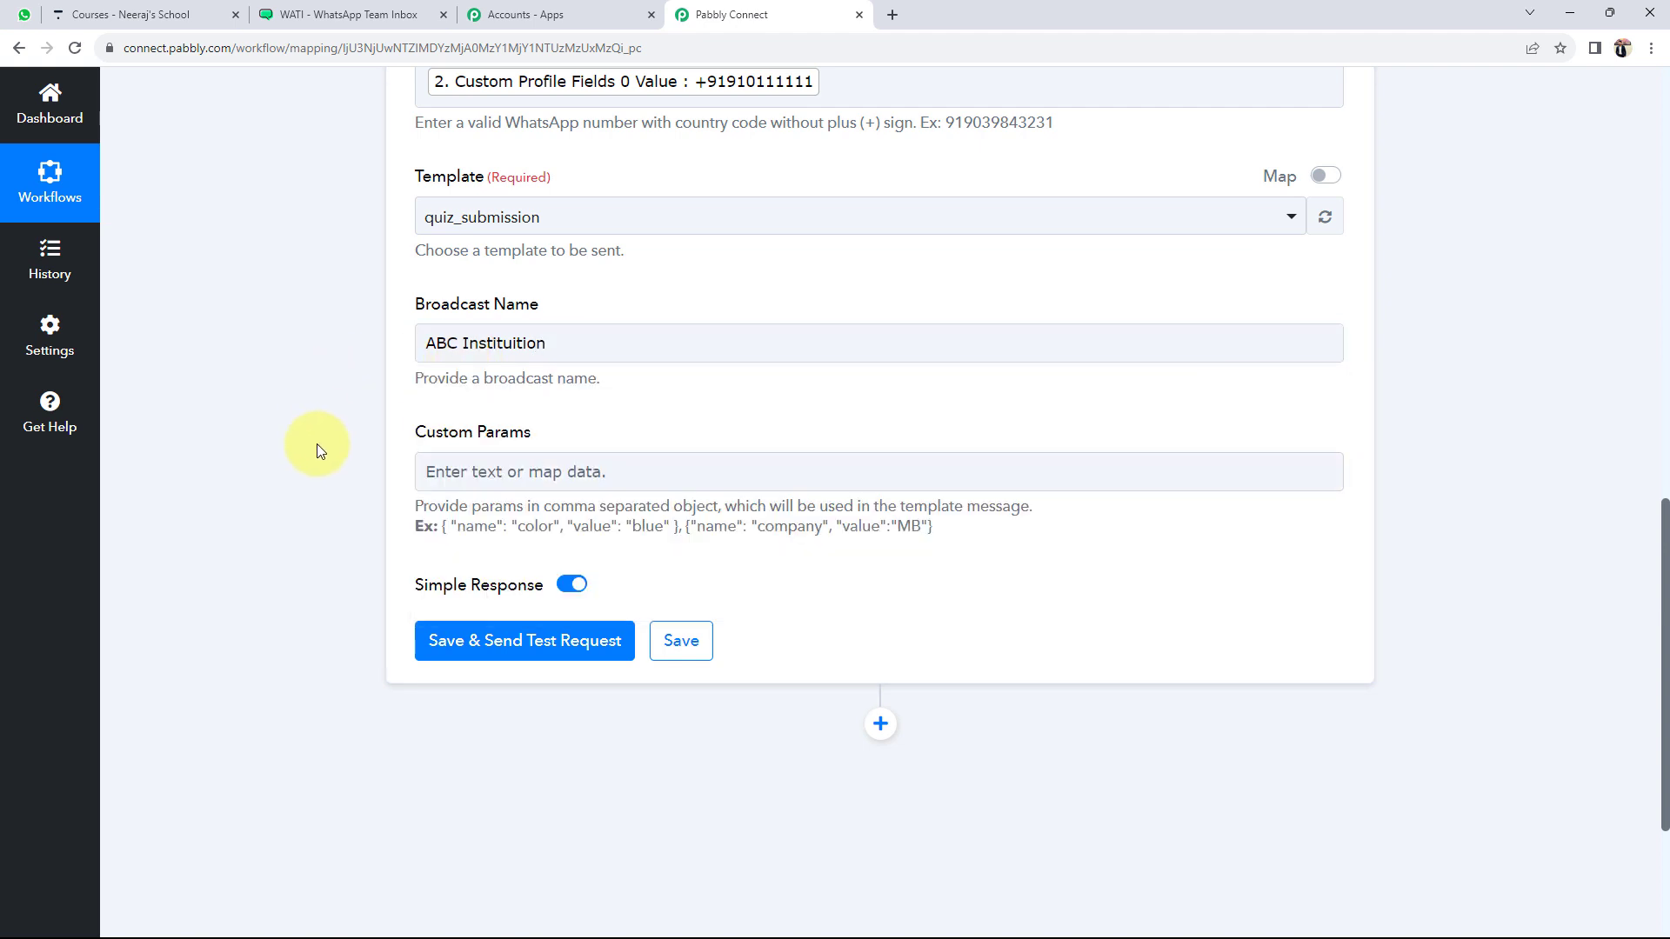
# Check the name placeholder in WATI's quiz_submission template against the Custom Params format required in Pabbly Connect.
pyautogui.scroll(-1, 290, 433)
pyautogui.moveTo(408, 346); pyautogui.dragTo(528, 335)
pyautogui.click(321, 362)
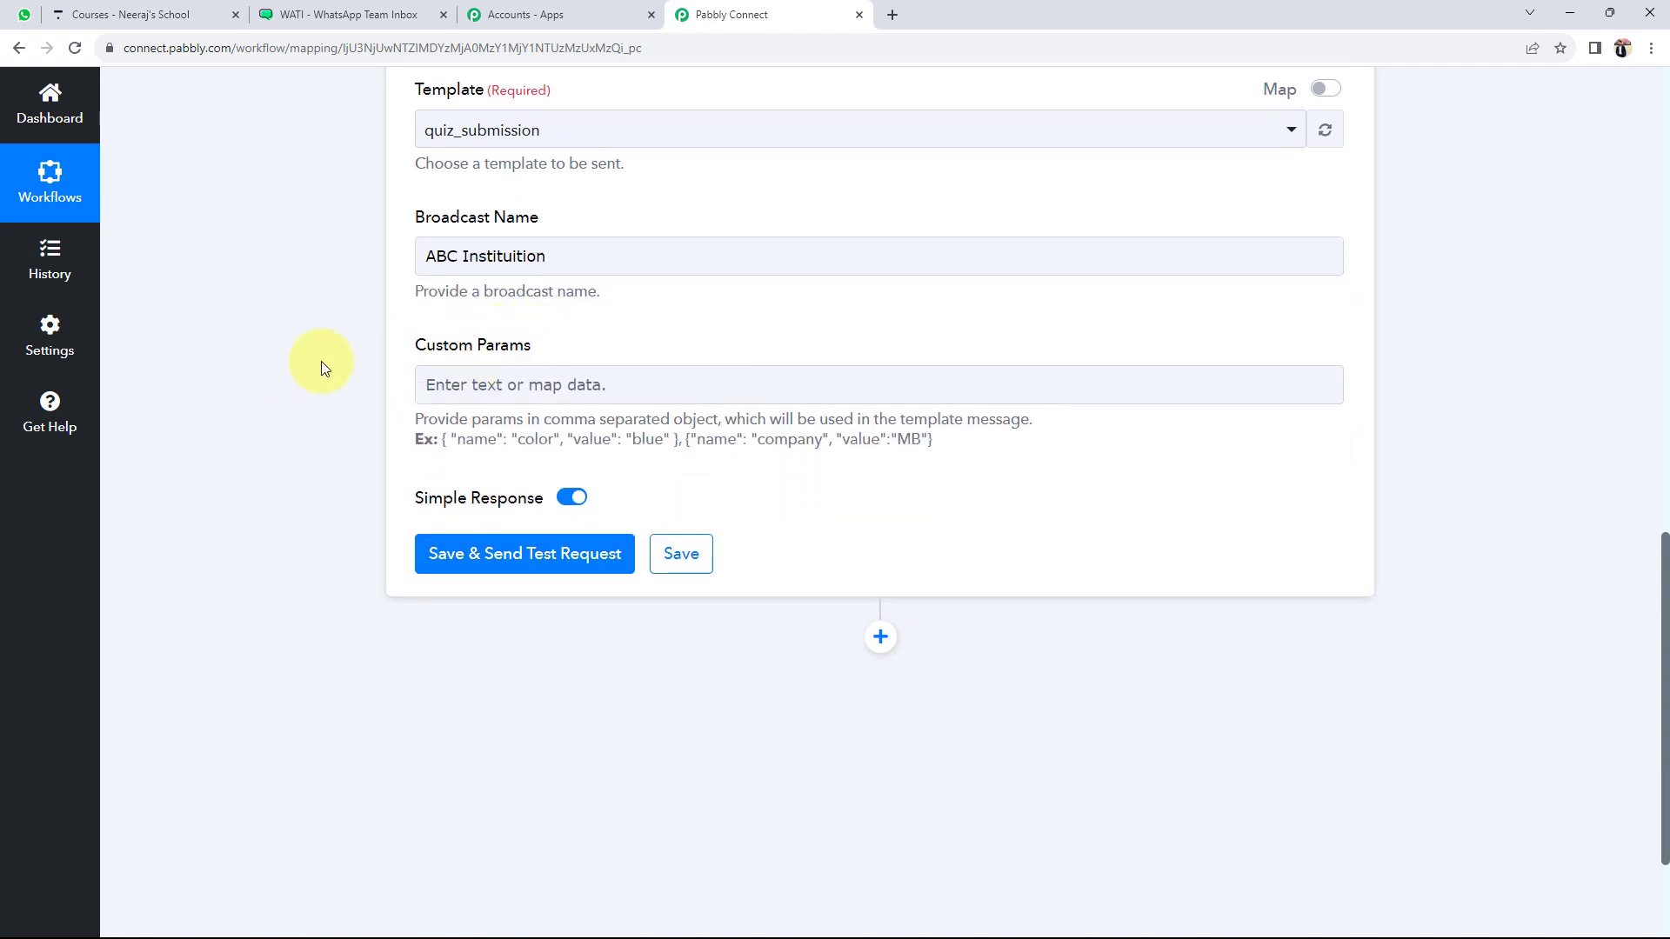
pyautogui.click(287, 11)
pyautogui.click(419, 462)
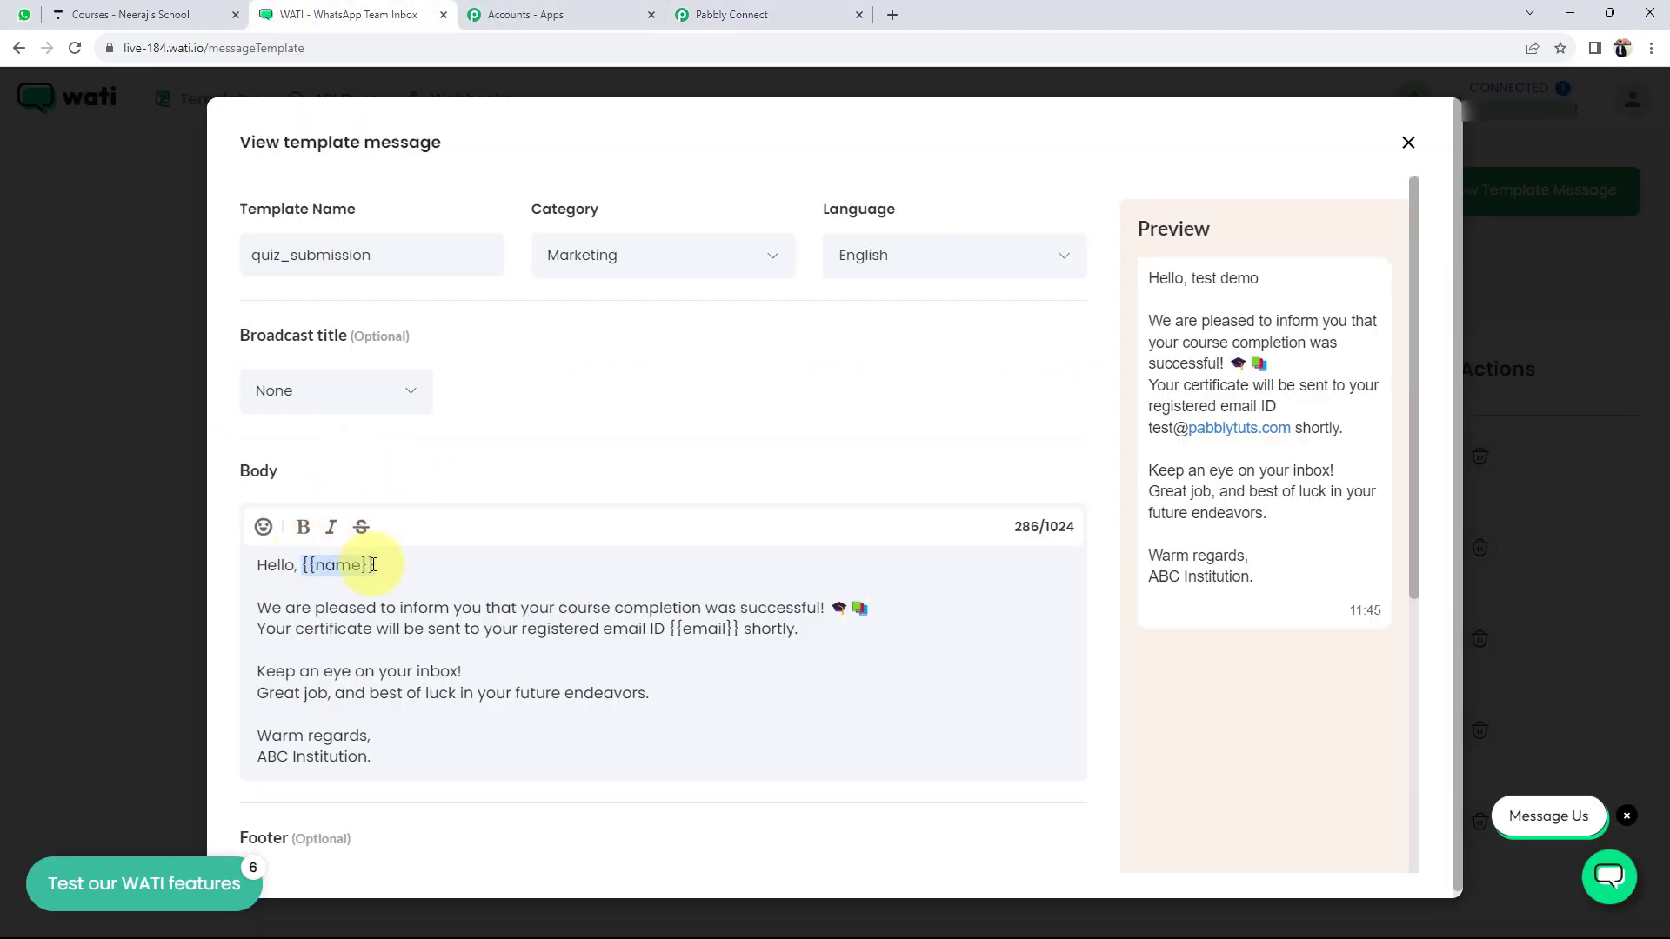
pyautogui.click(761, 21)
pyautogui.click(488, 384)
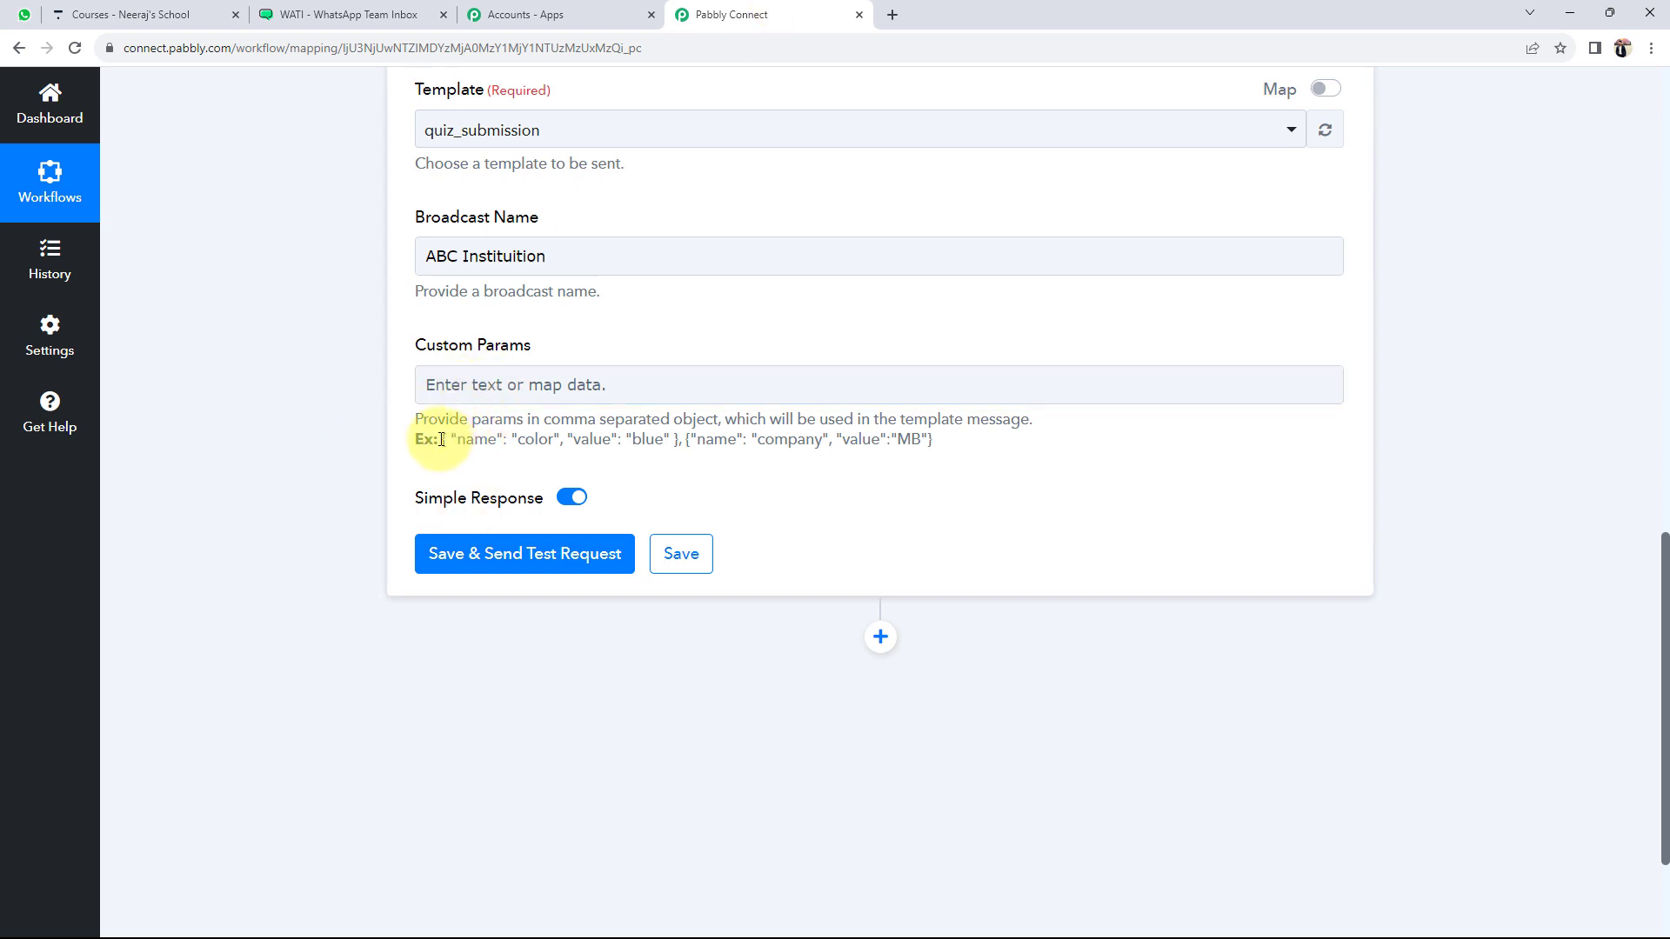
# Copy the example parameter objects (color/blue and company/MB) from the Custom Params hint into the Custom Params field.
pyautogui.moveTo(442, 439); pyautogui.dragTo(954, 442)
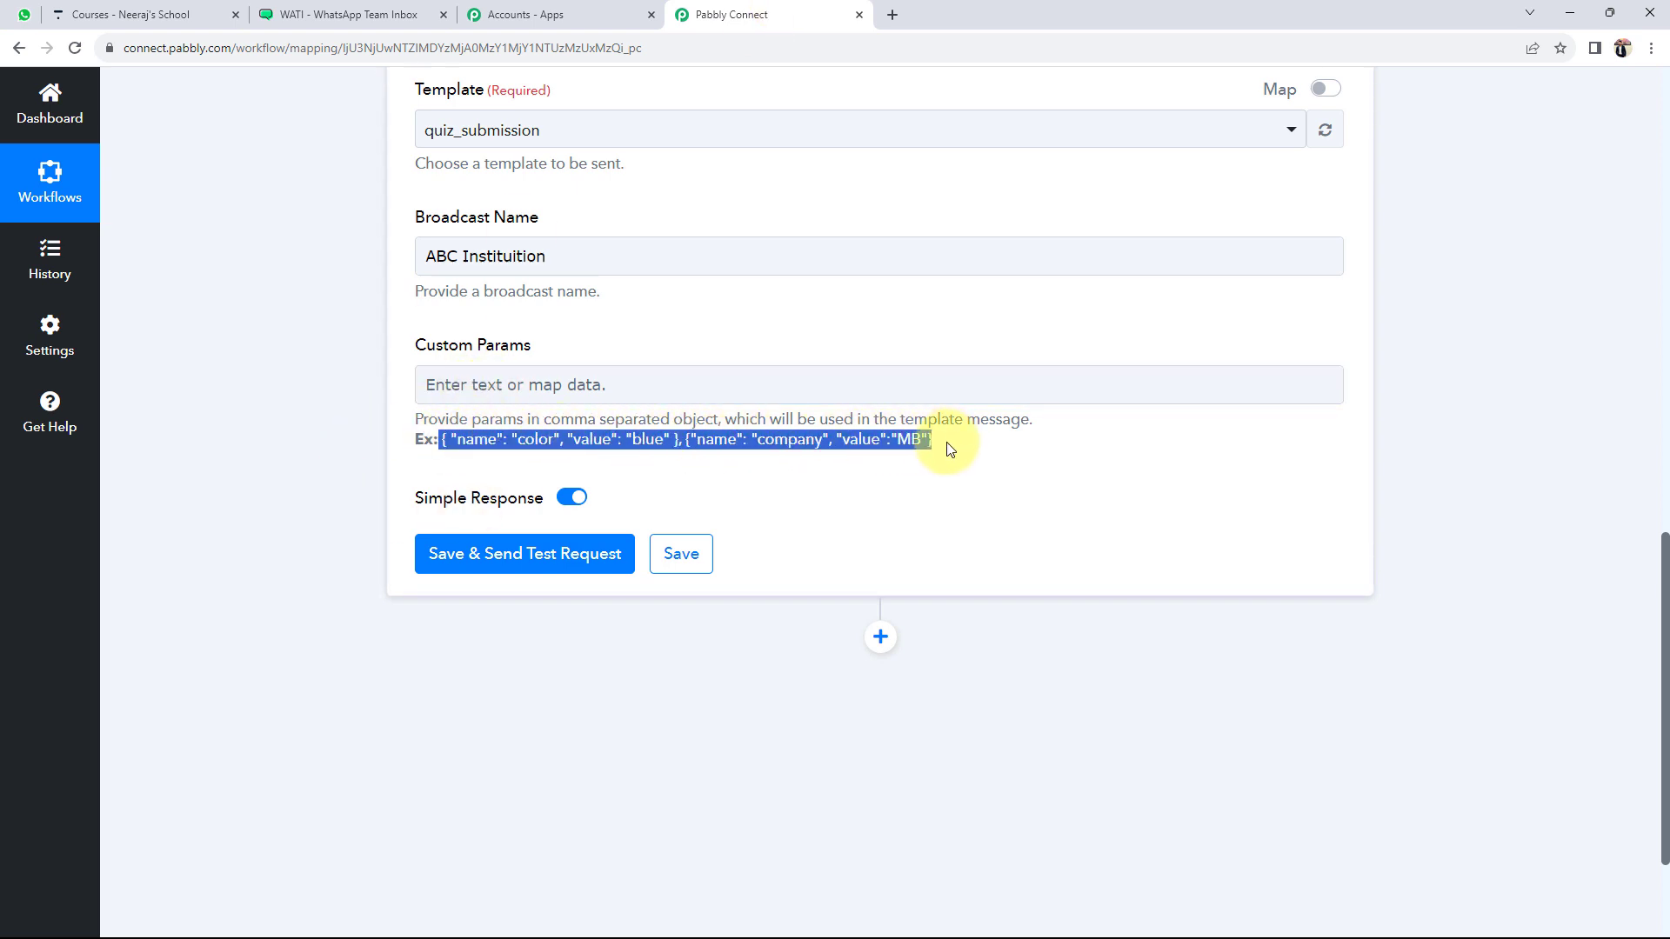
pyautogui.click(527, 400)
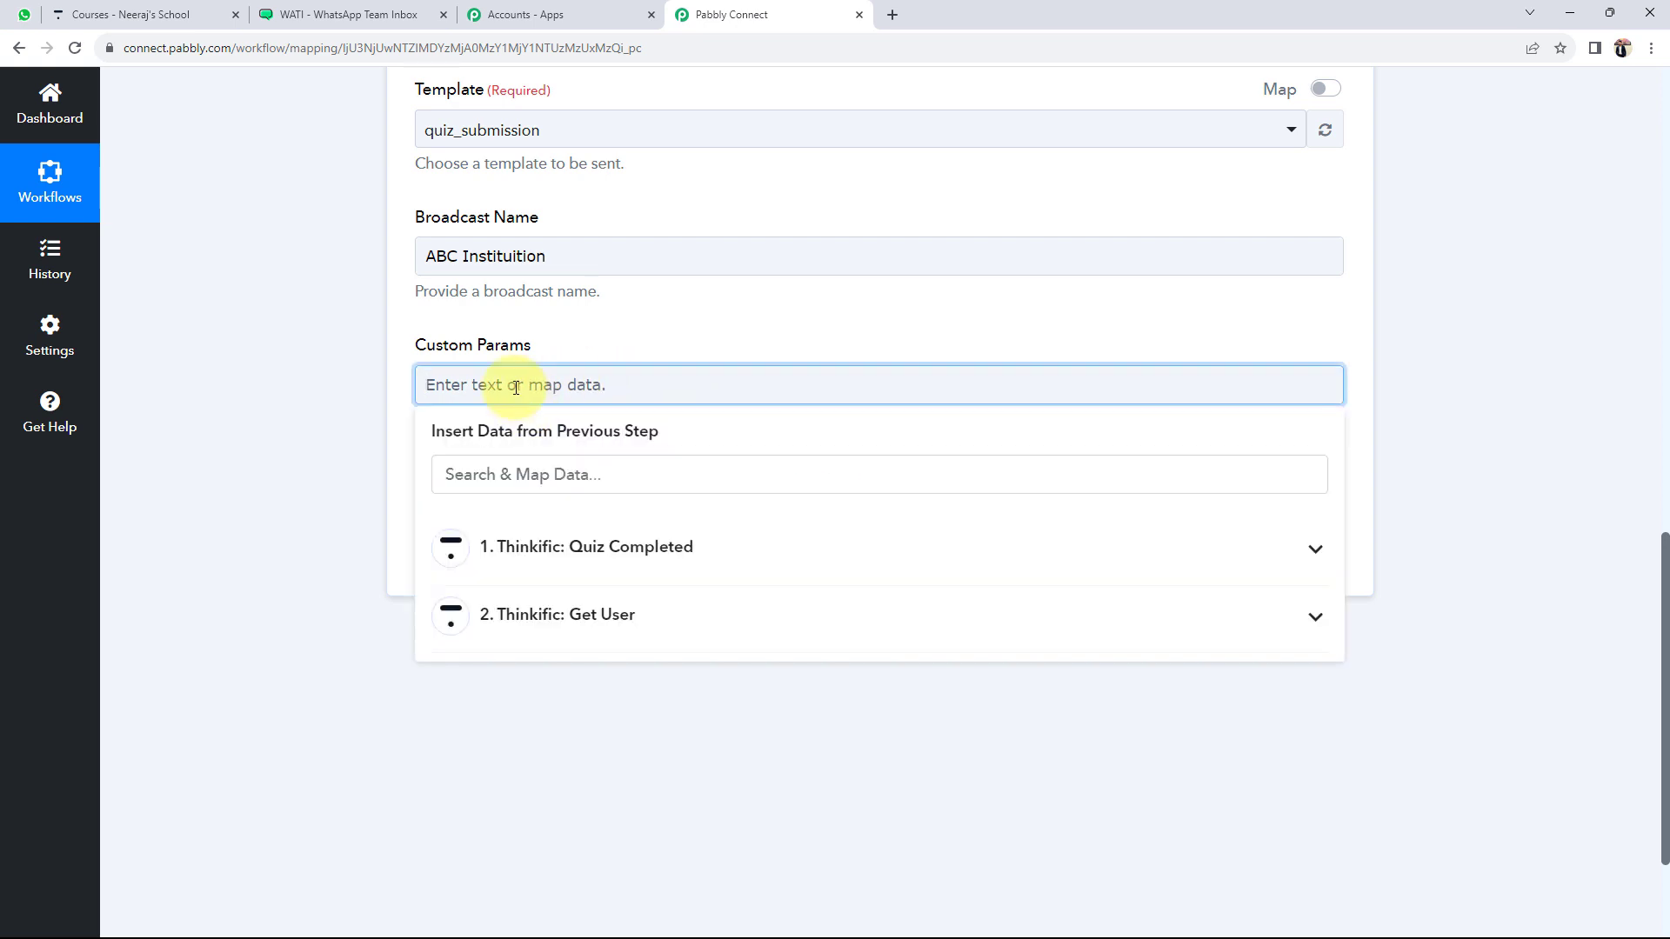
pyautogui.write('{ "name": "color", "value": "blue" }, {"name": "company", "value":"MB"}')
pyautogui.click(290, 421)
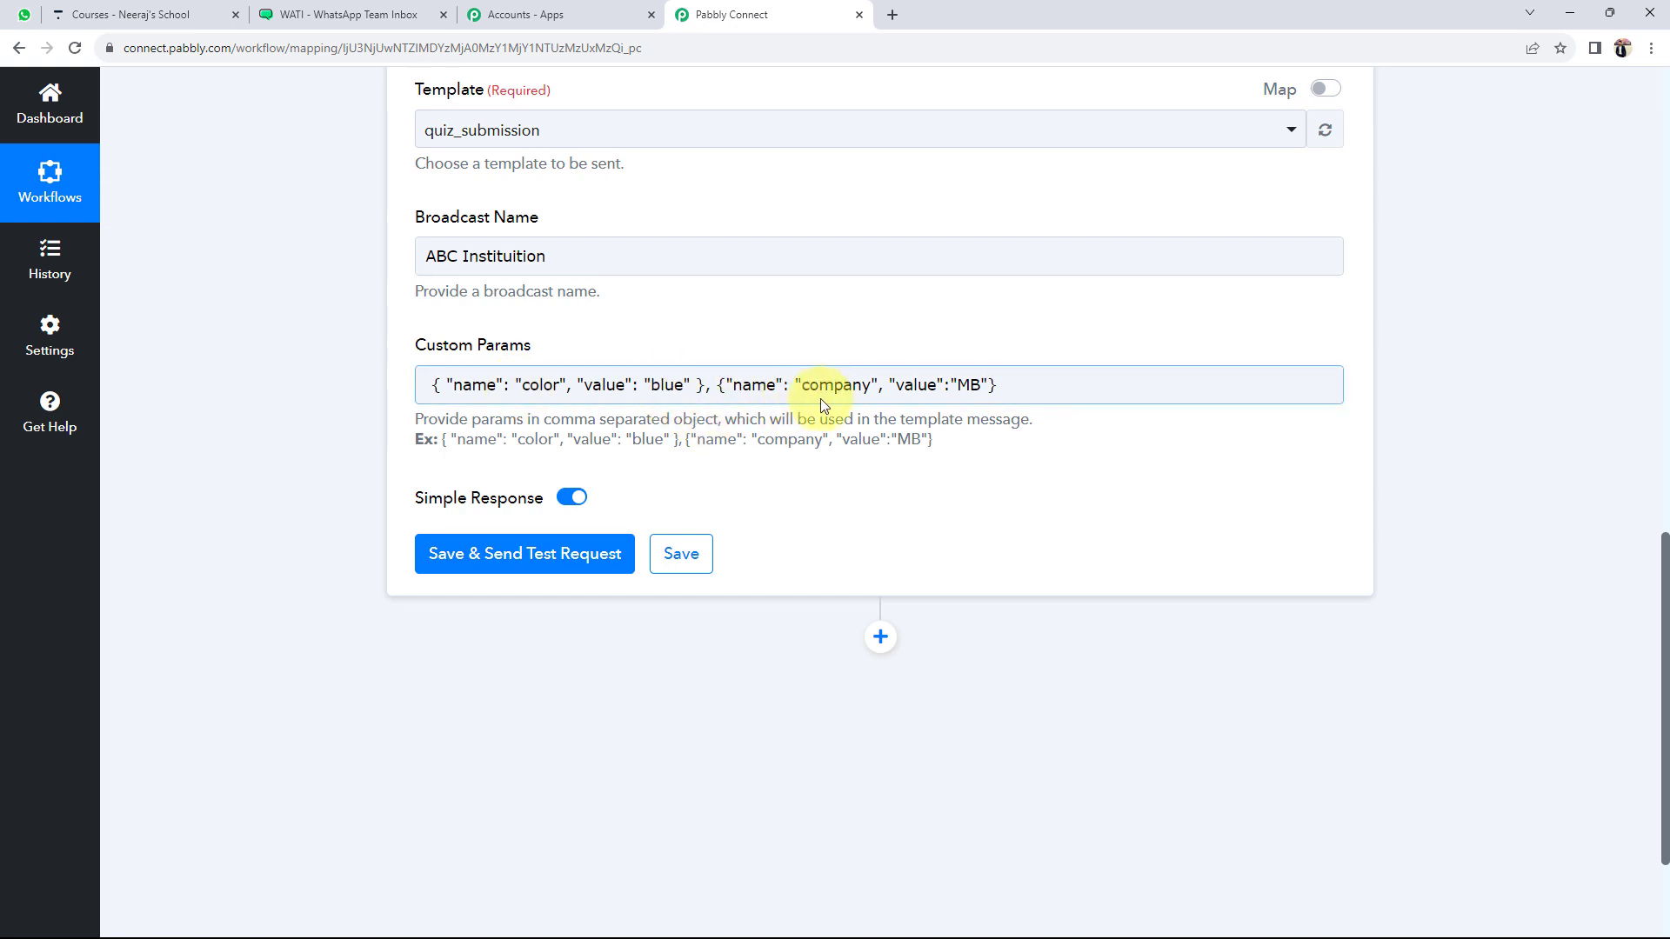
# Check the placeholder in WATI's quiz_submission template and rename the first custom parameter from Pabbly Connect's example to "name".
pyautogui.doubleClick(959, 385)
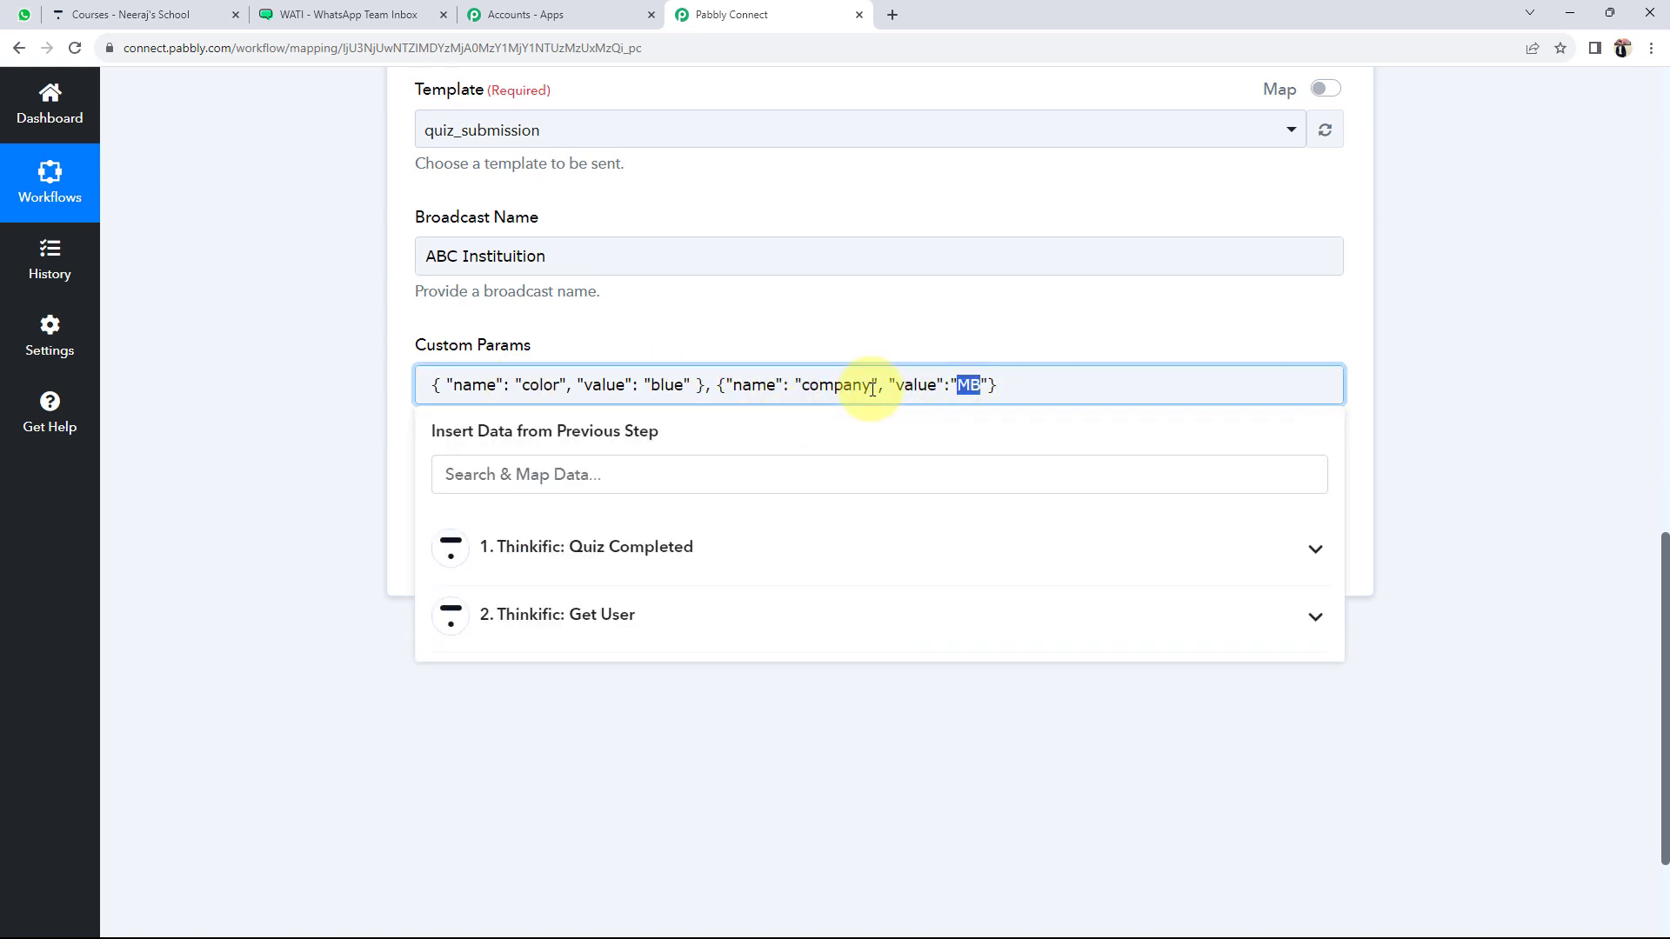
pyautogui.click(523, 385)
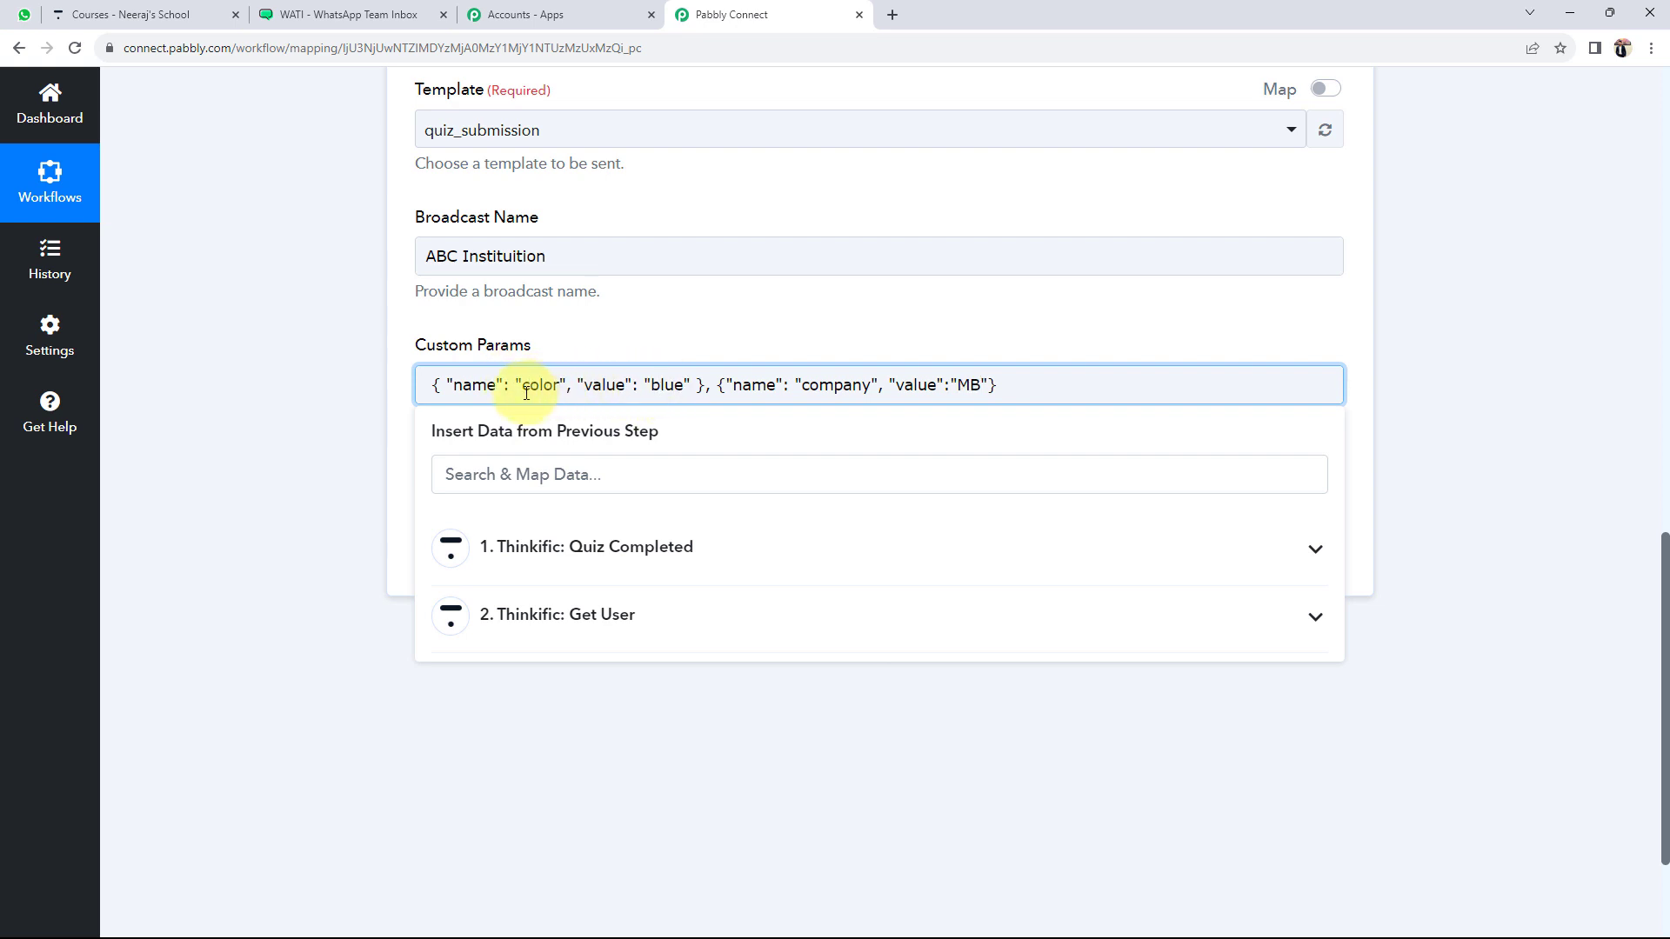
pyautogui.click(333, 15)
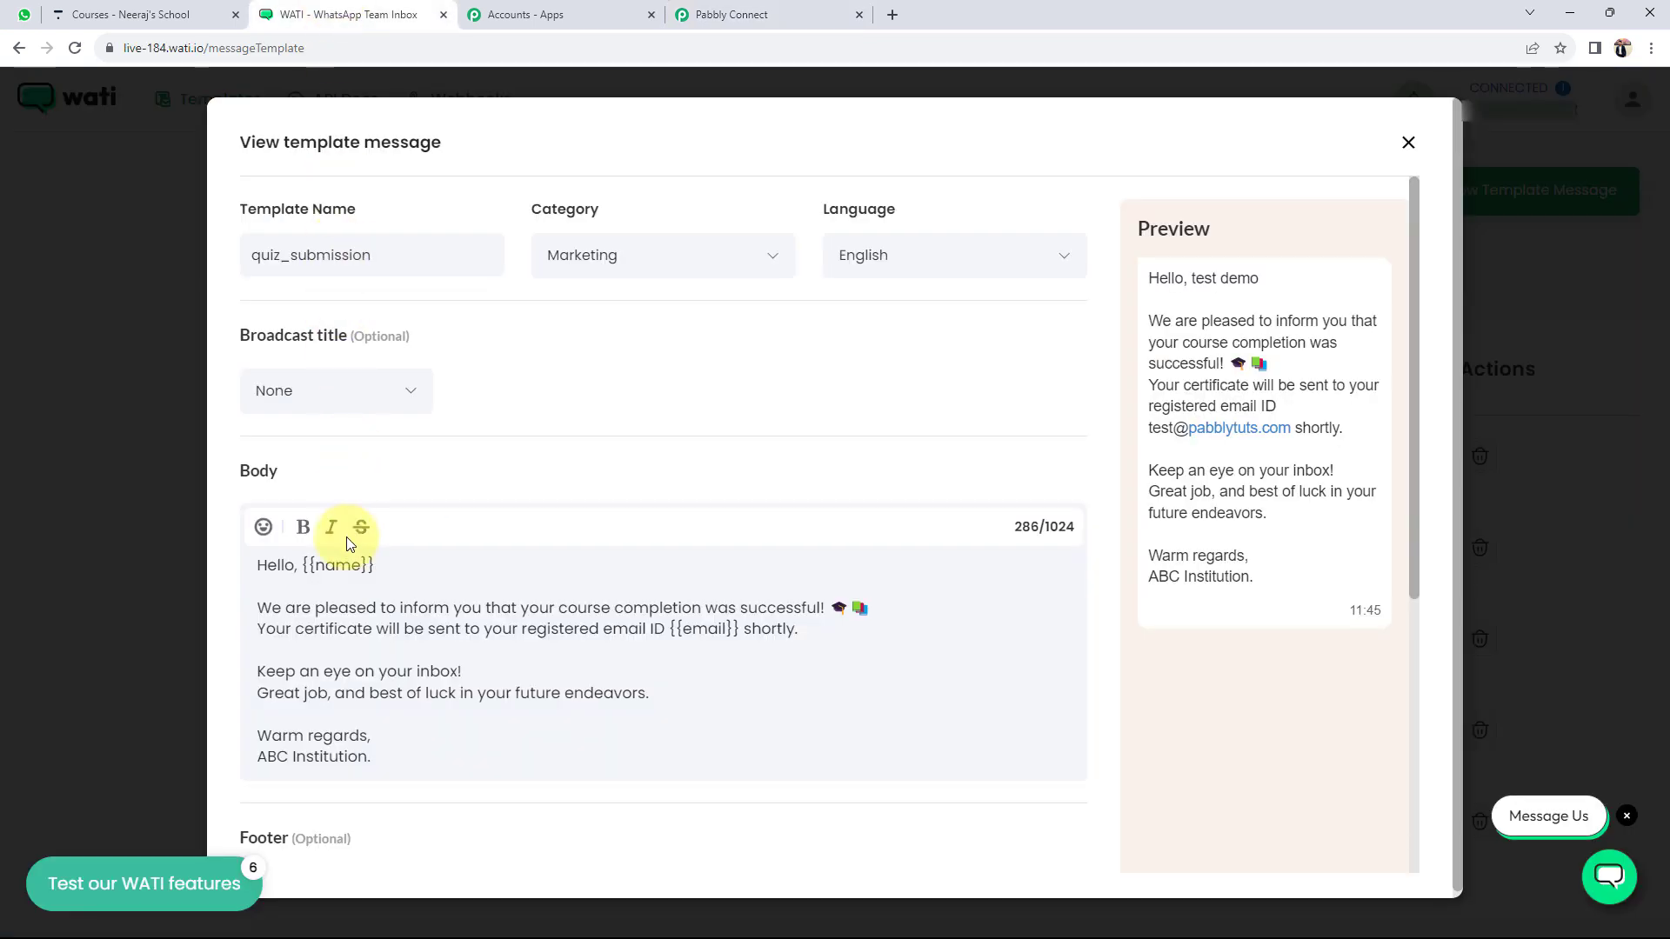
pyautogui.click(722, 14)
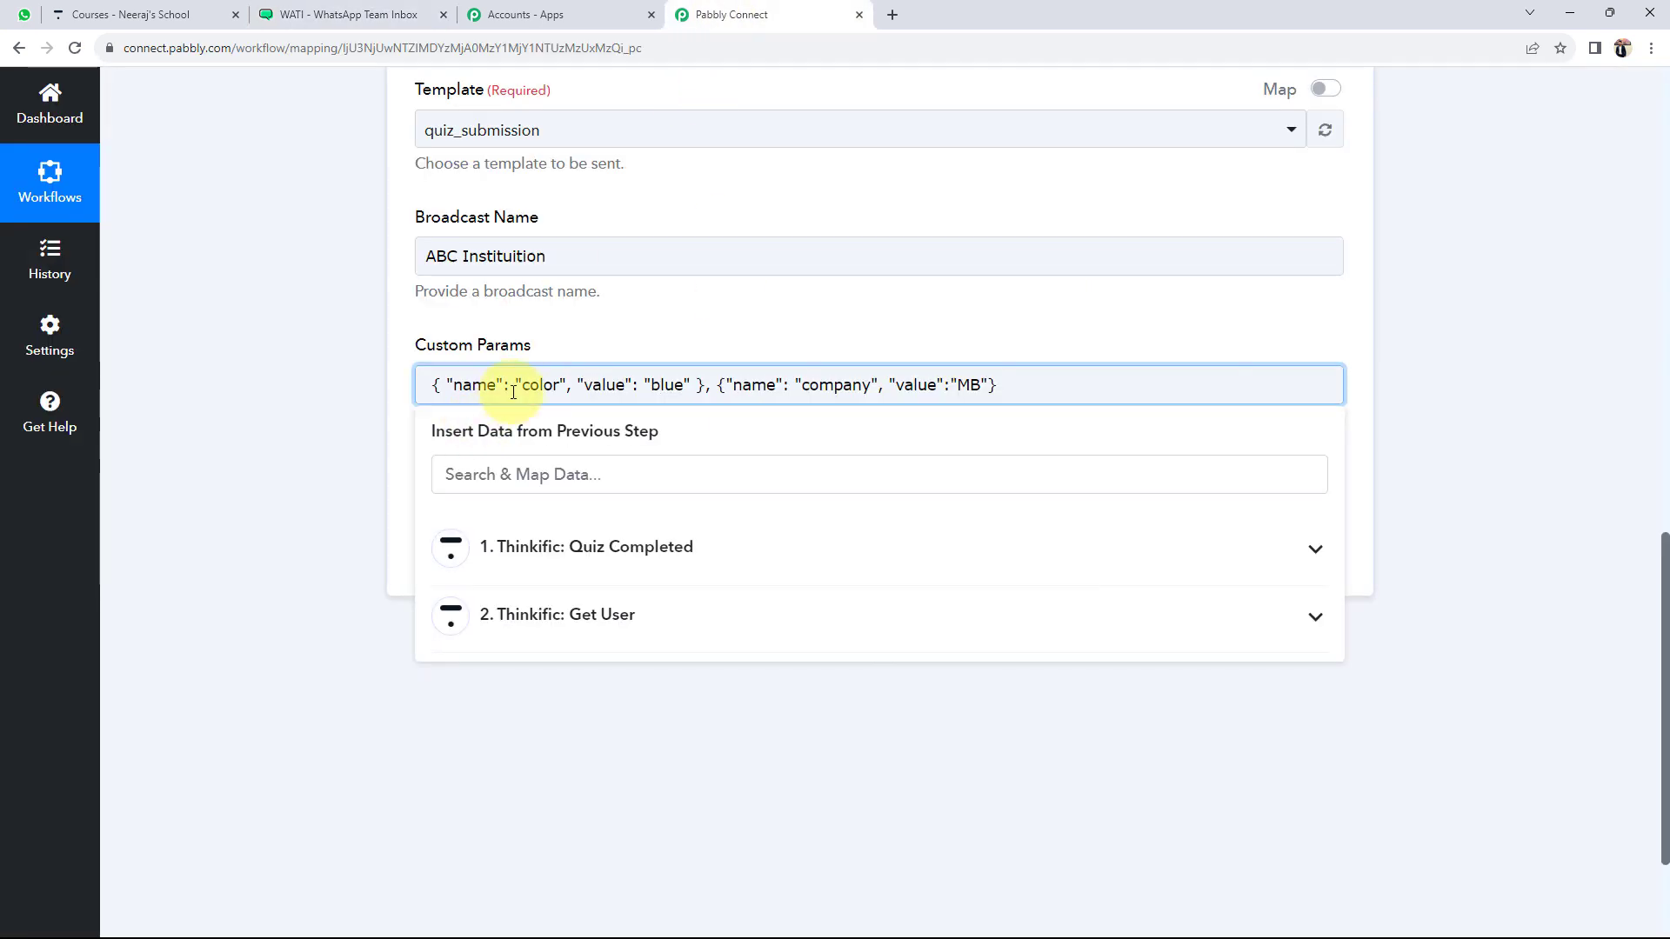
pyautogui.moveTo(534, 381); pyautogui.dragTo(561, 385)
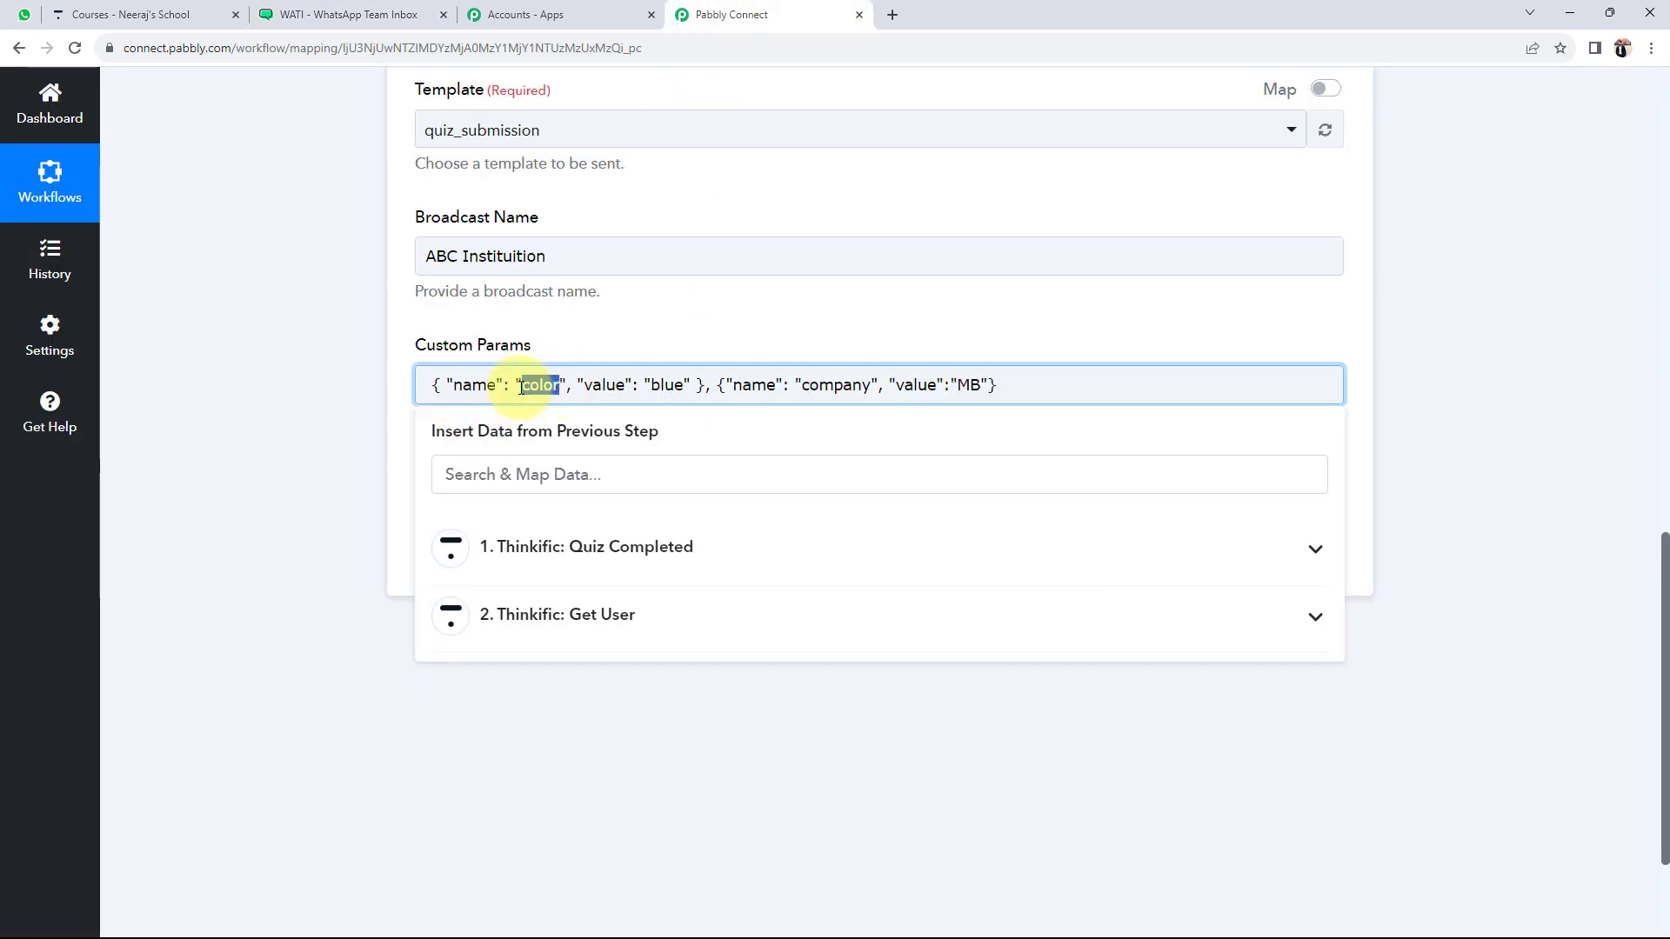
pyautogui.write('name')
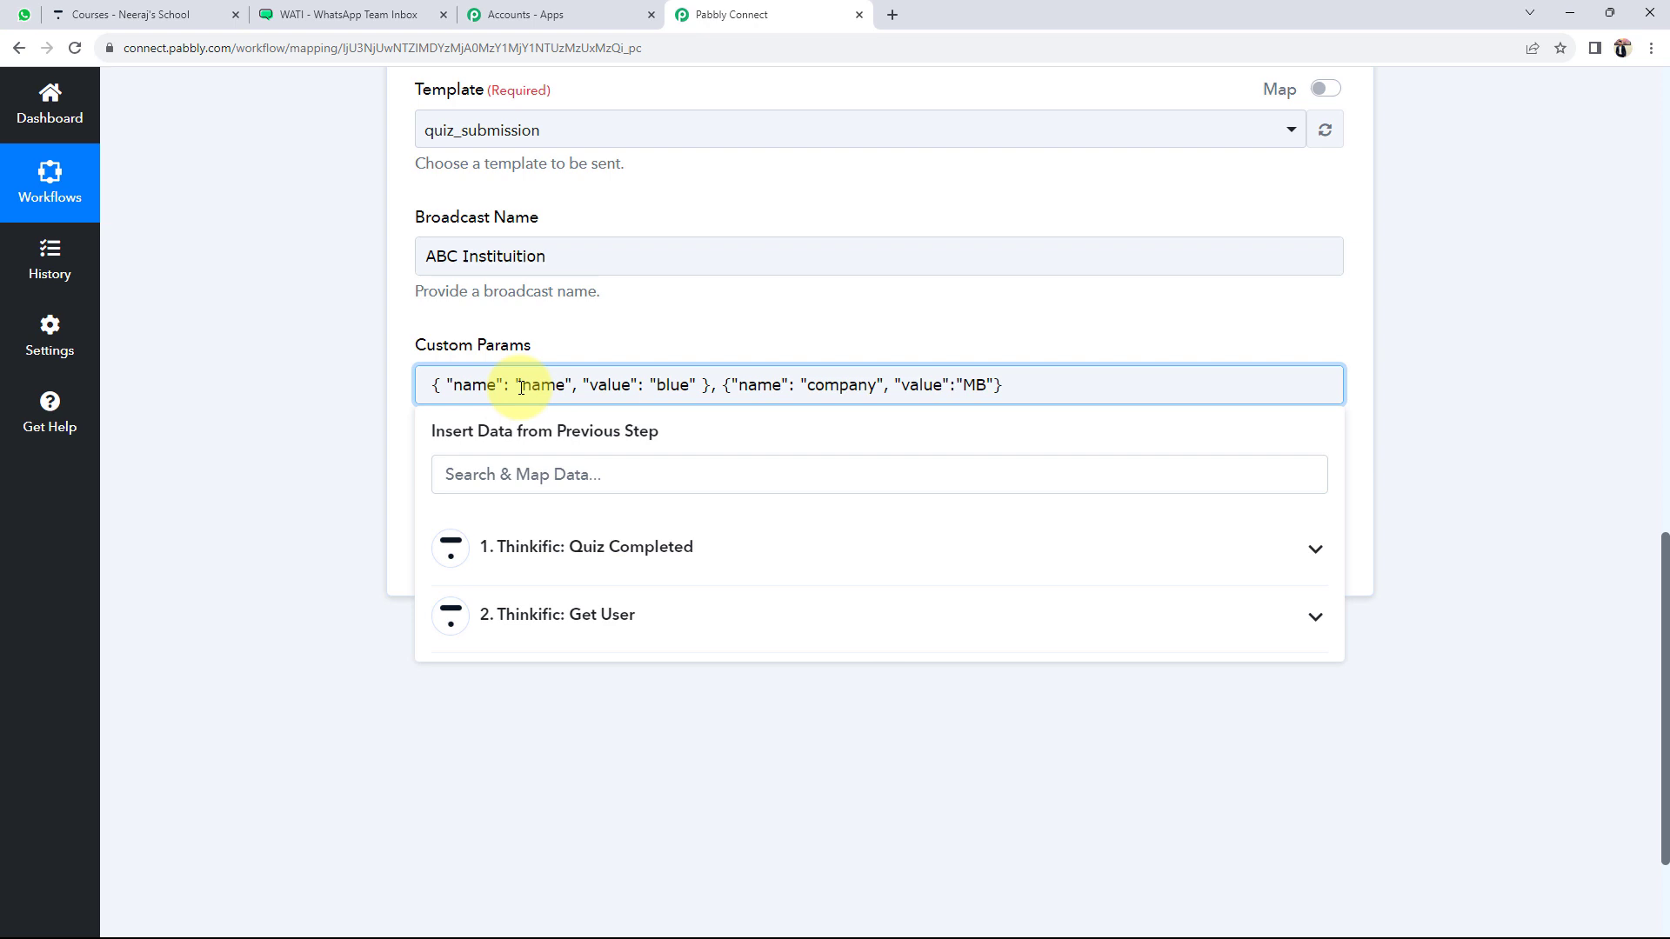
# Replace the first custom parameter's value "blue" with the Full Name mapped from the Thinkific Get User step.
pyautogui.moveTo(656, 388); pyautogui.dragTo(688, 388)
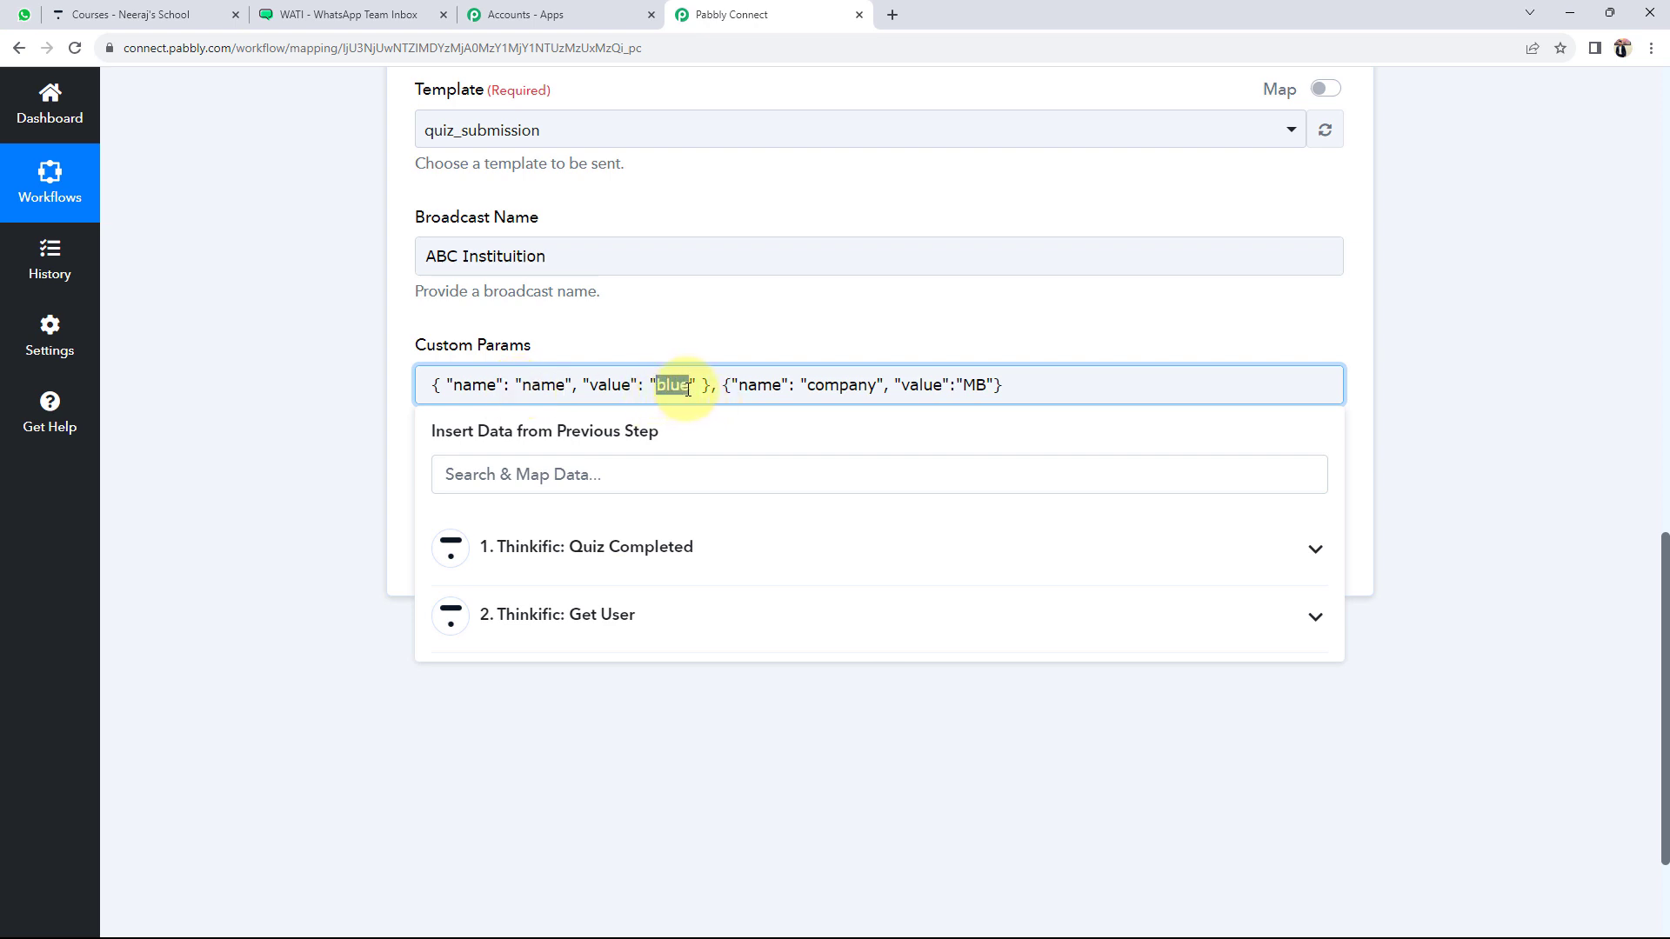
pyautogui.press('BackSpace')
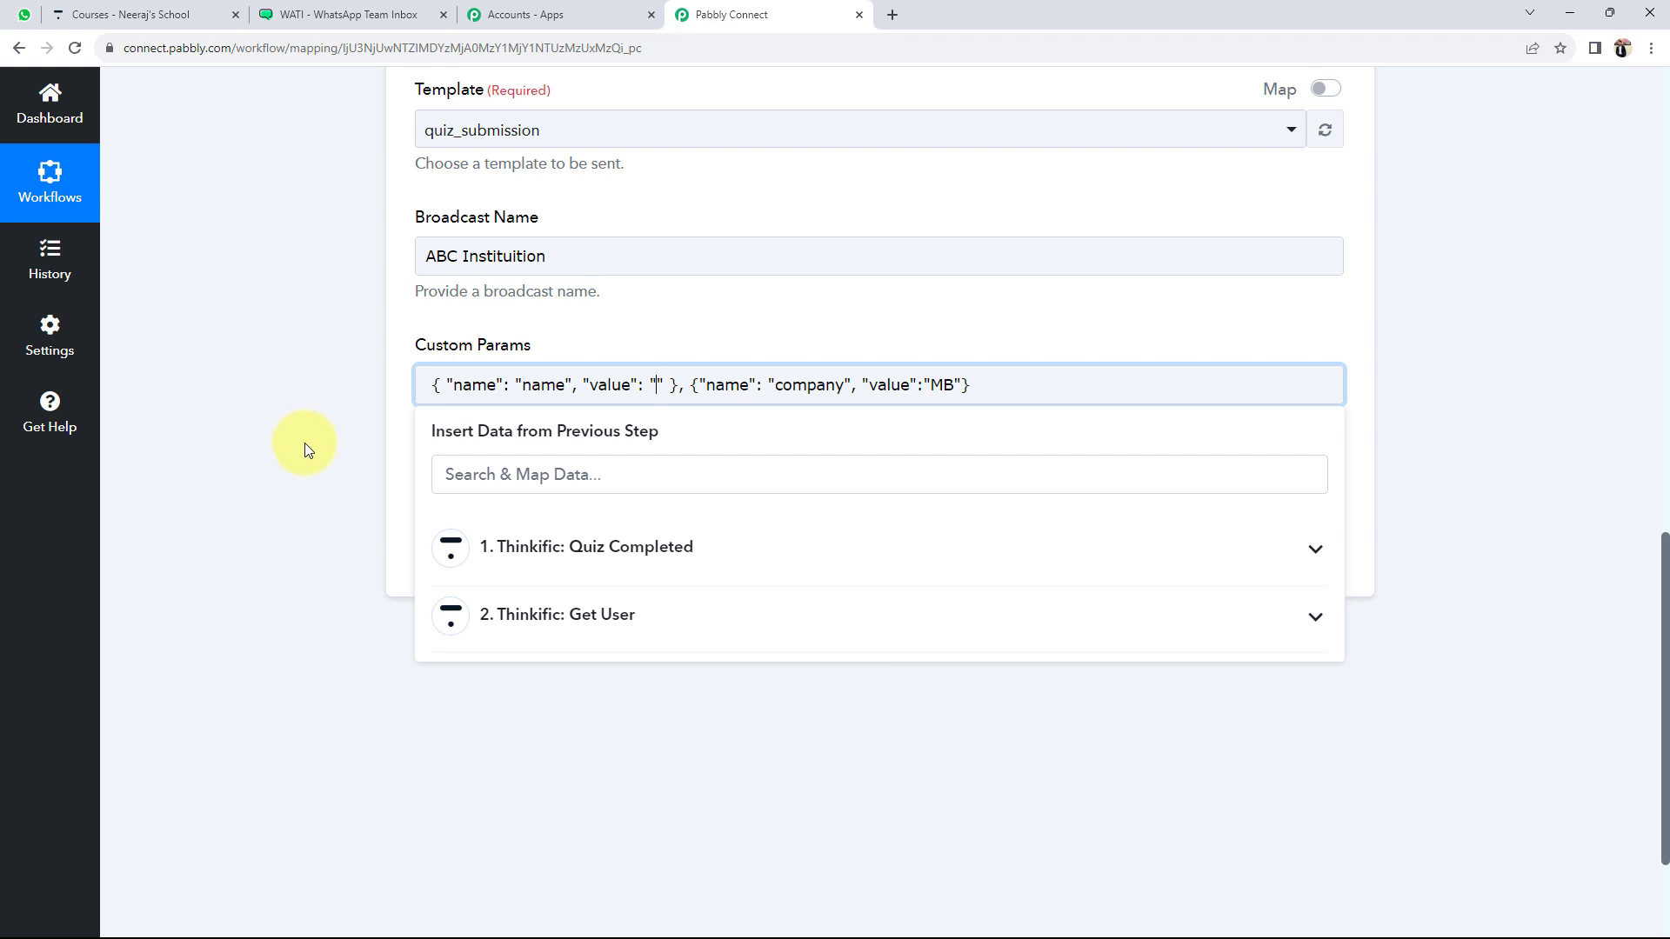
pyautogui.click(1293, 623)
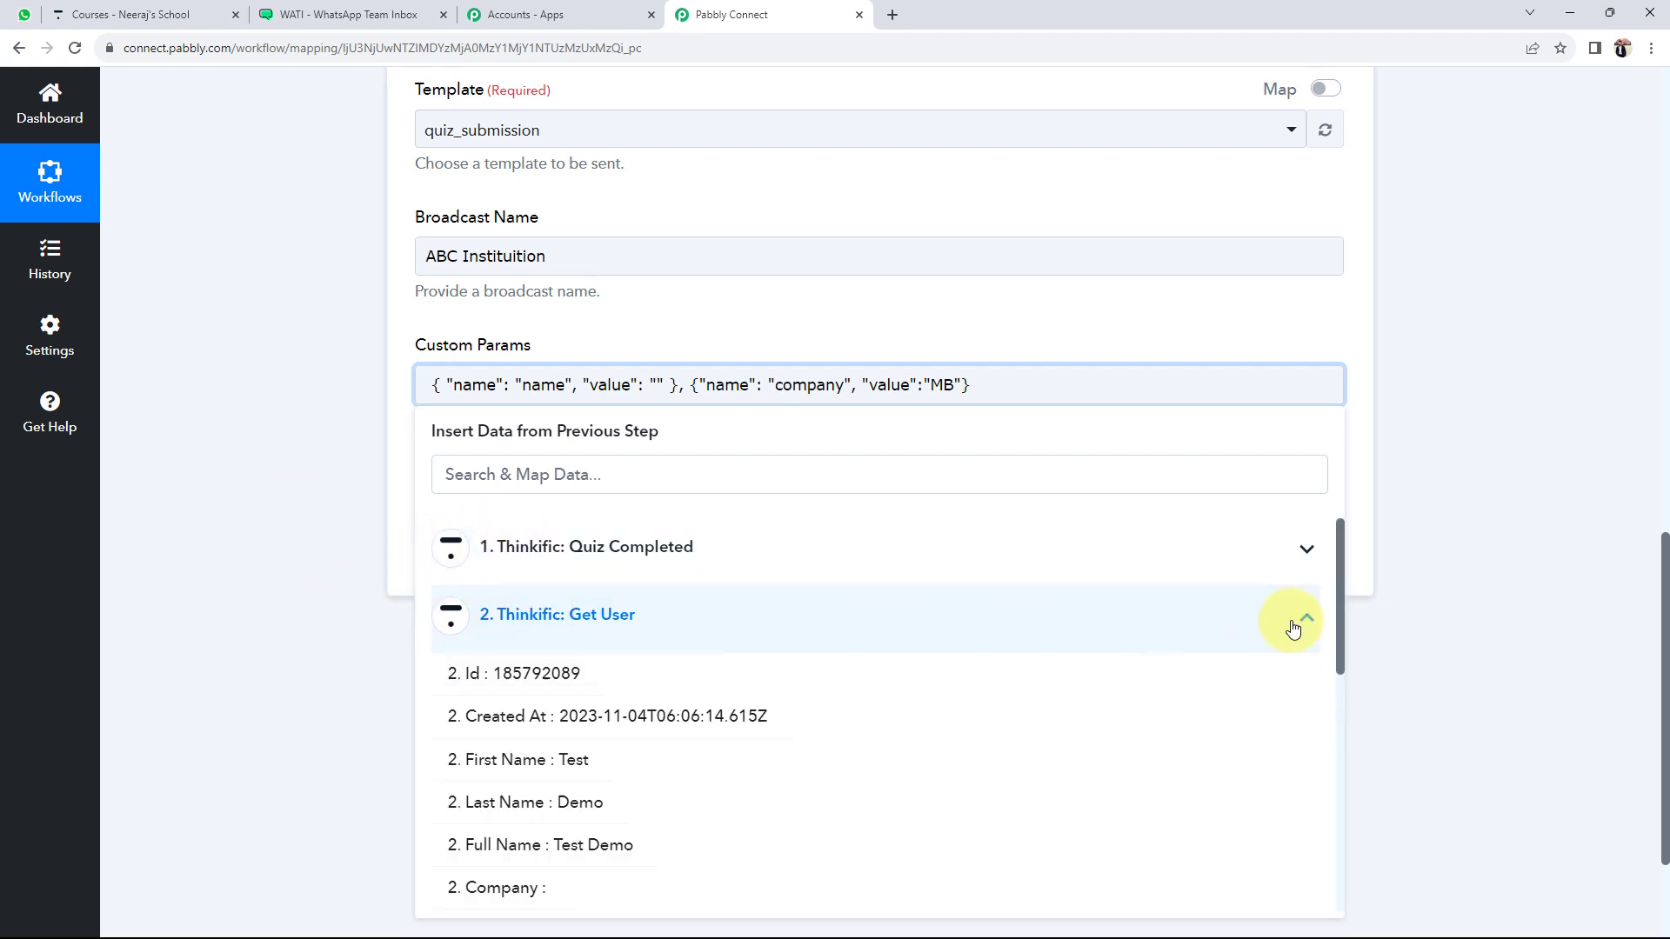
pyautogui.scroll(-2, 588, 664)
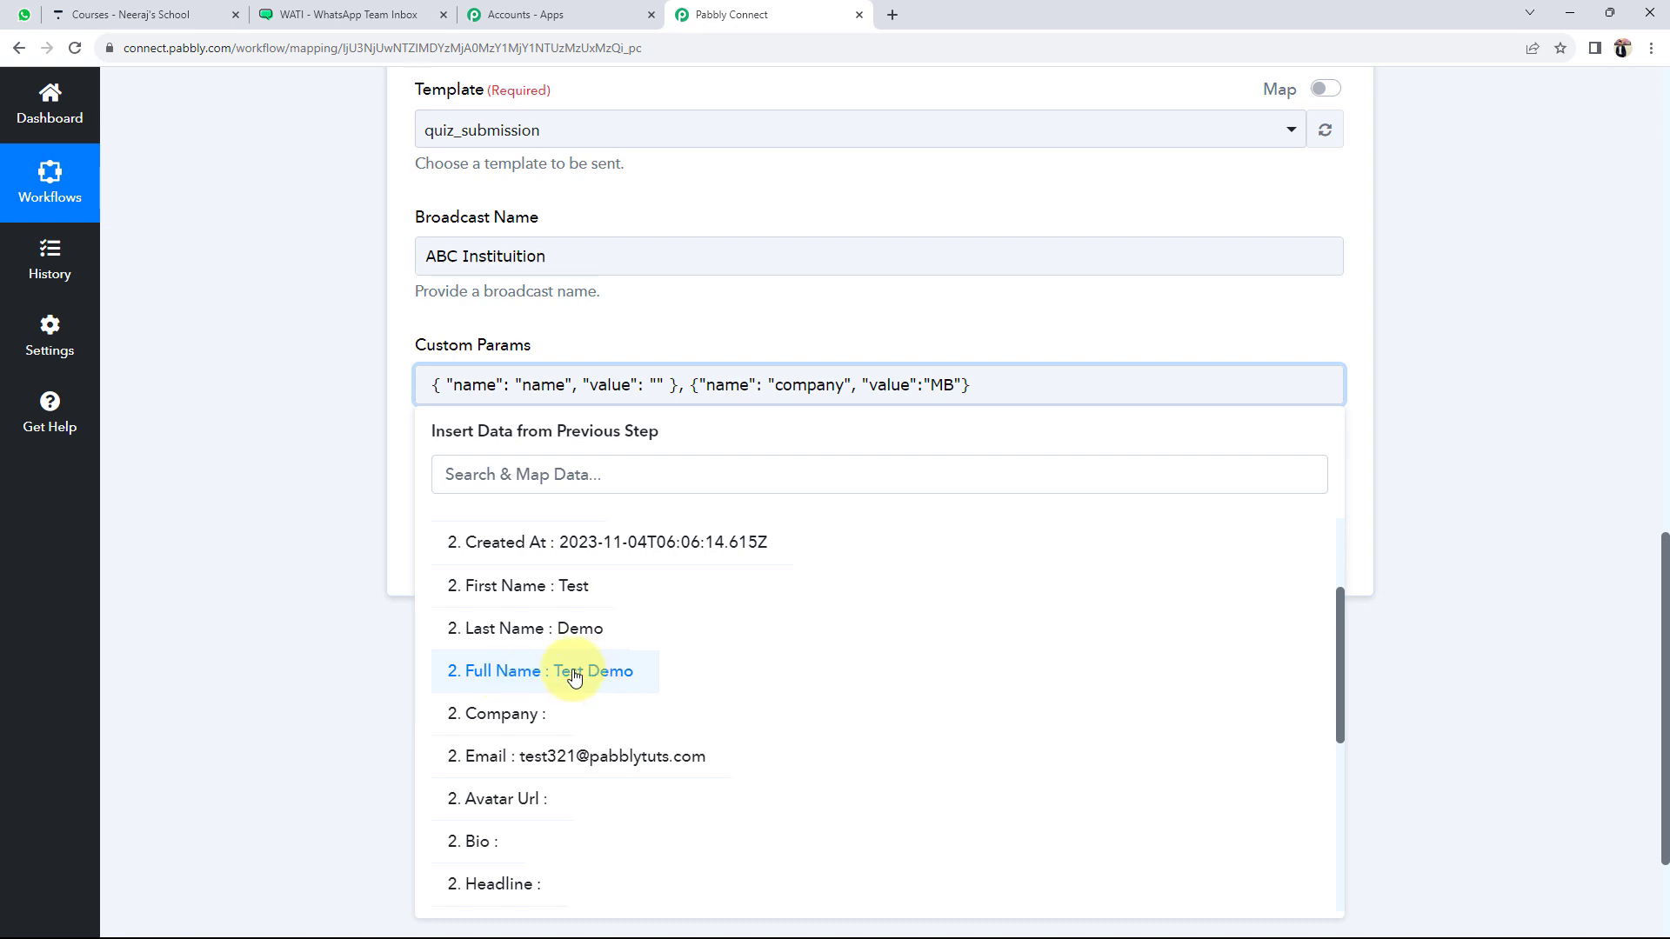
pyautogui.click(566, 671)
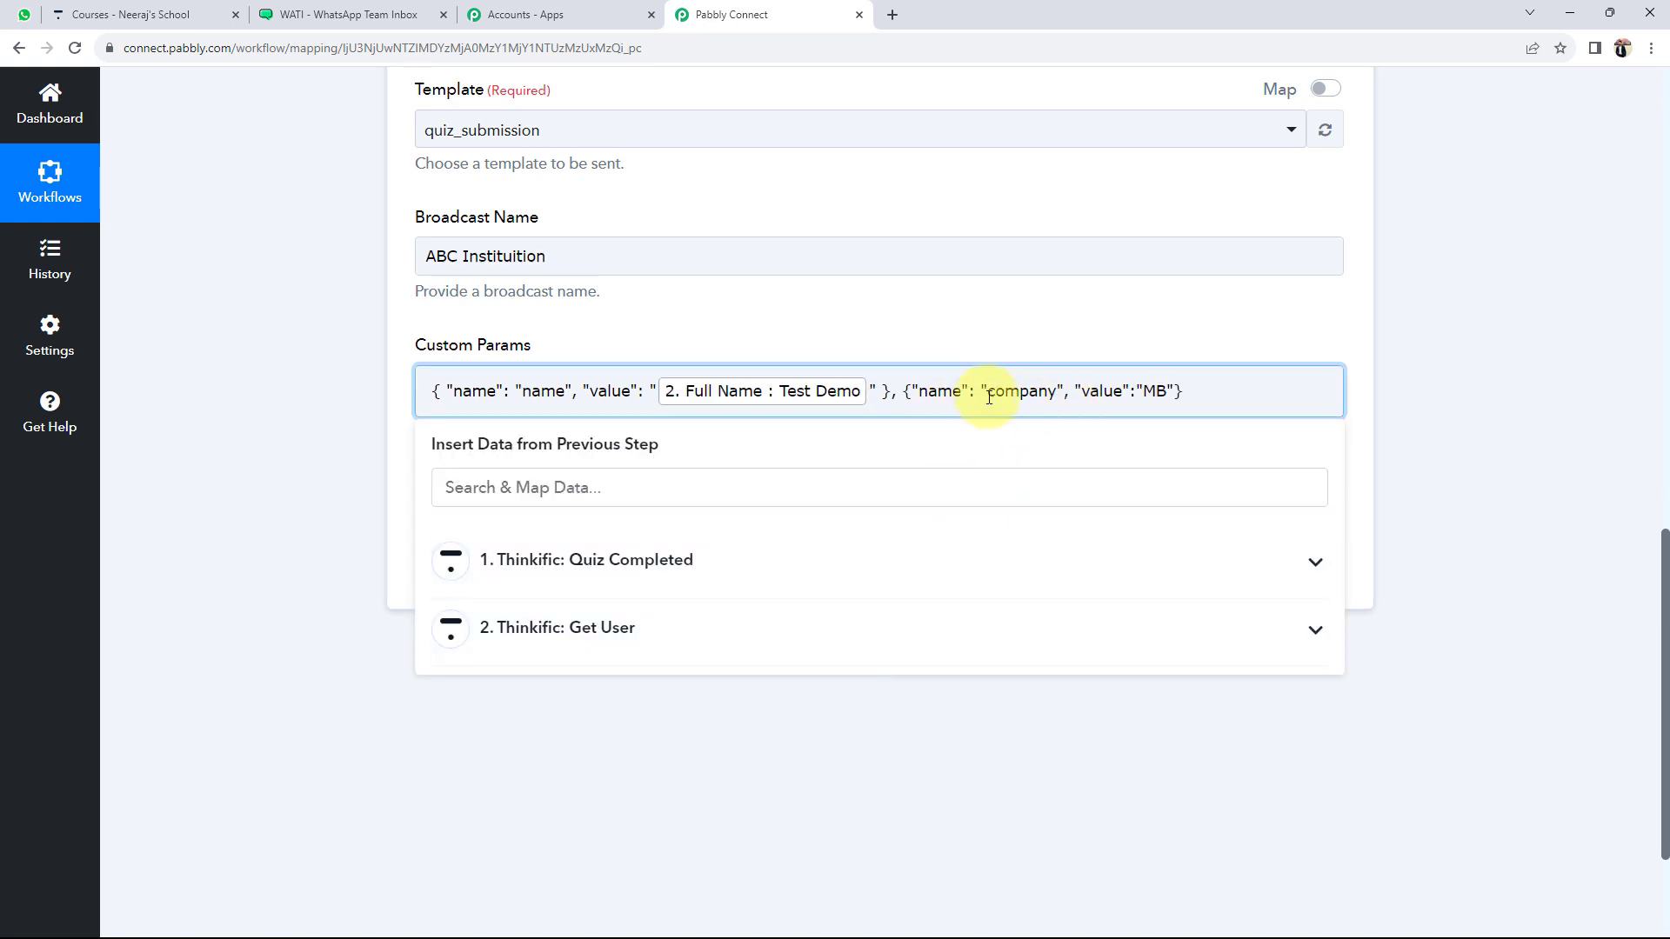
# Rename the second custom parameter to "email" and replace its value with the Email mapped from the Thinkific Get User step.
pyautogui.moveTo(987, 393); pyautogui.dragTo(1052, 399)
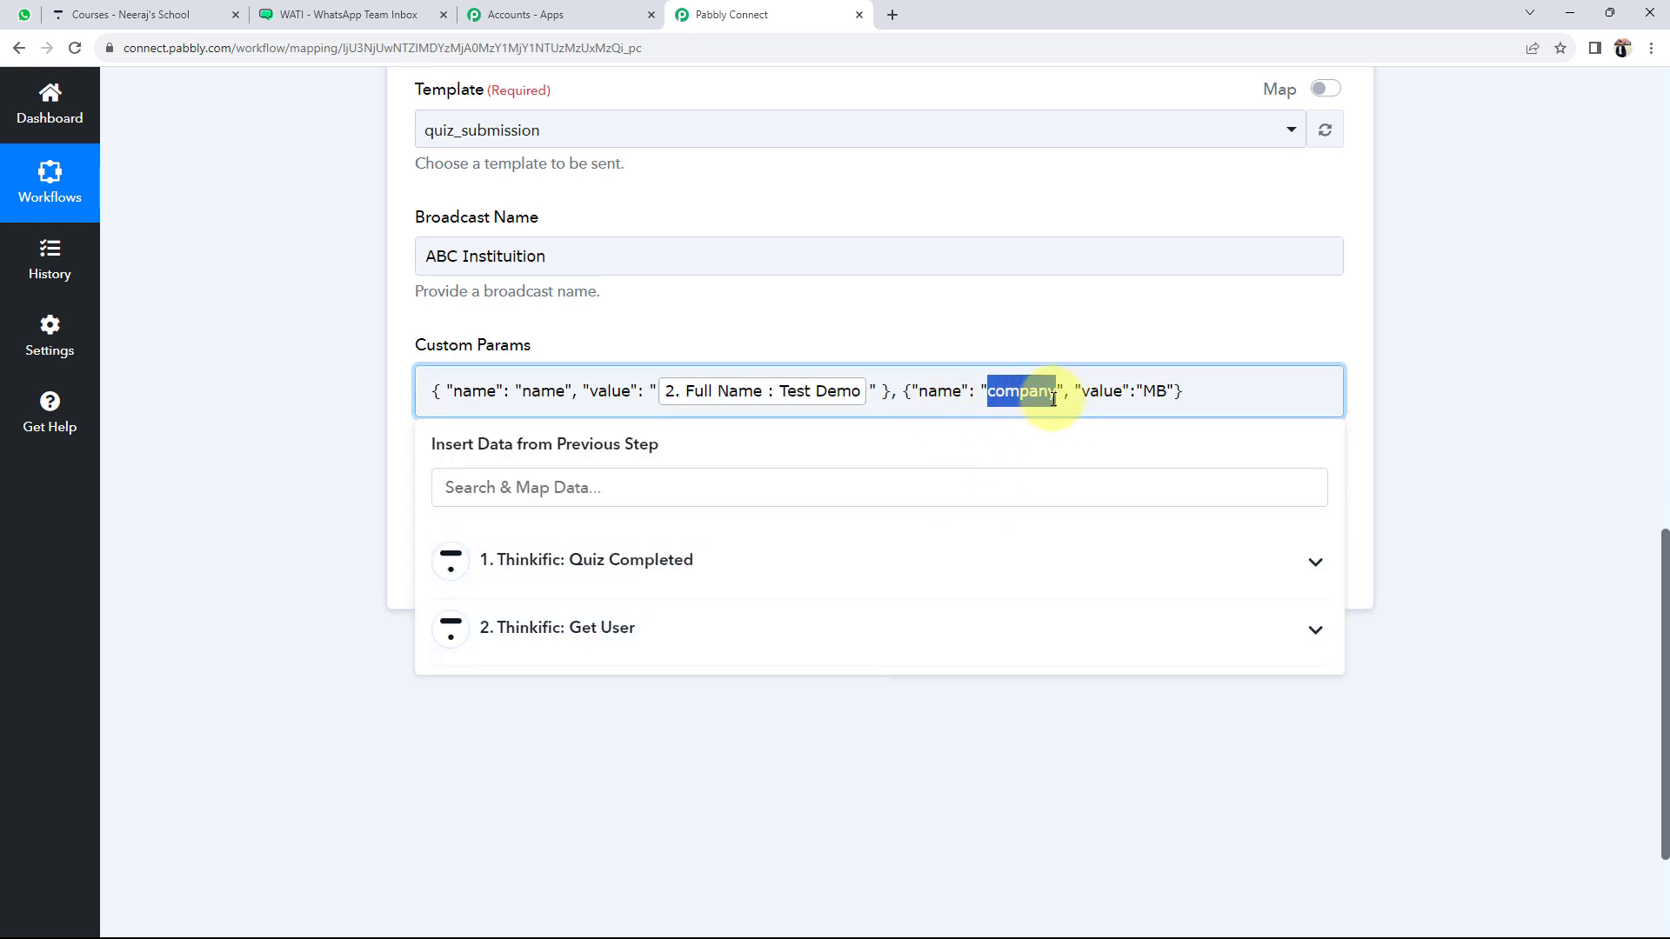
pyautogui.write('email')
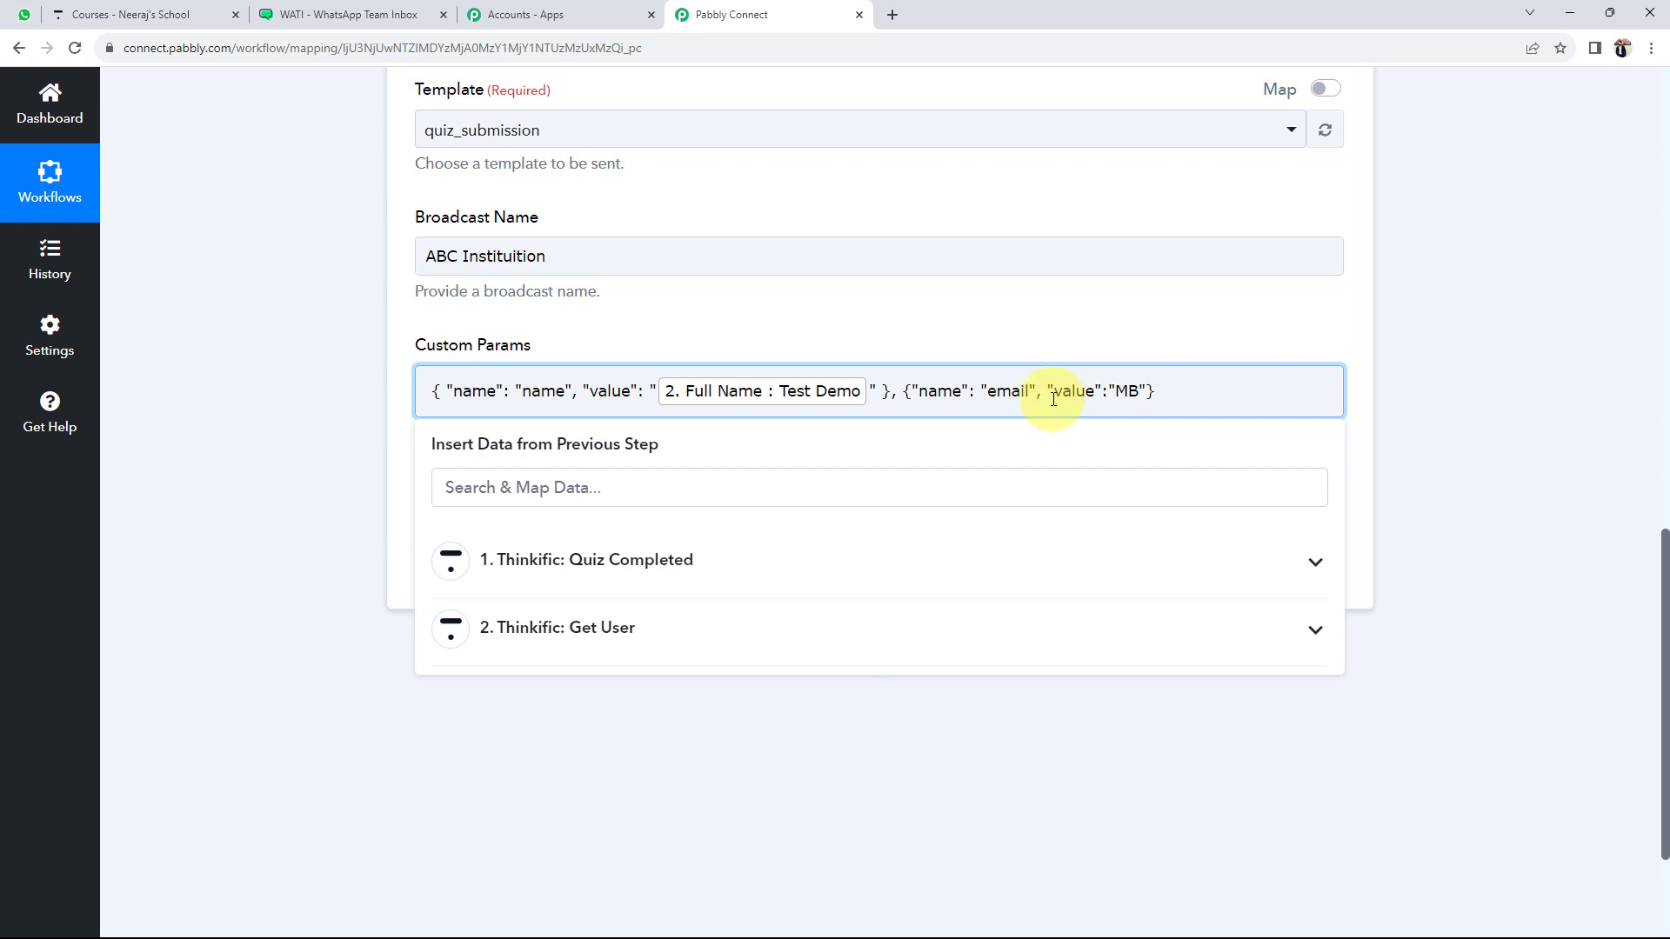
pyautogui.moveTo(1115, 392); pyautogui.dragTo(1136, 393)
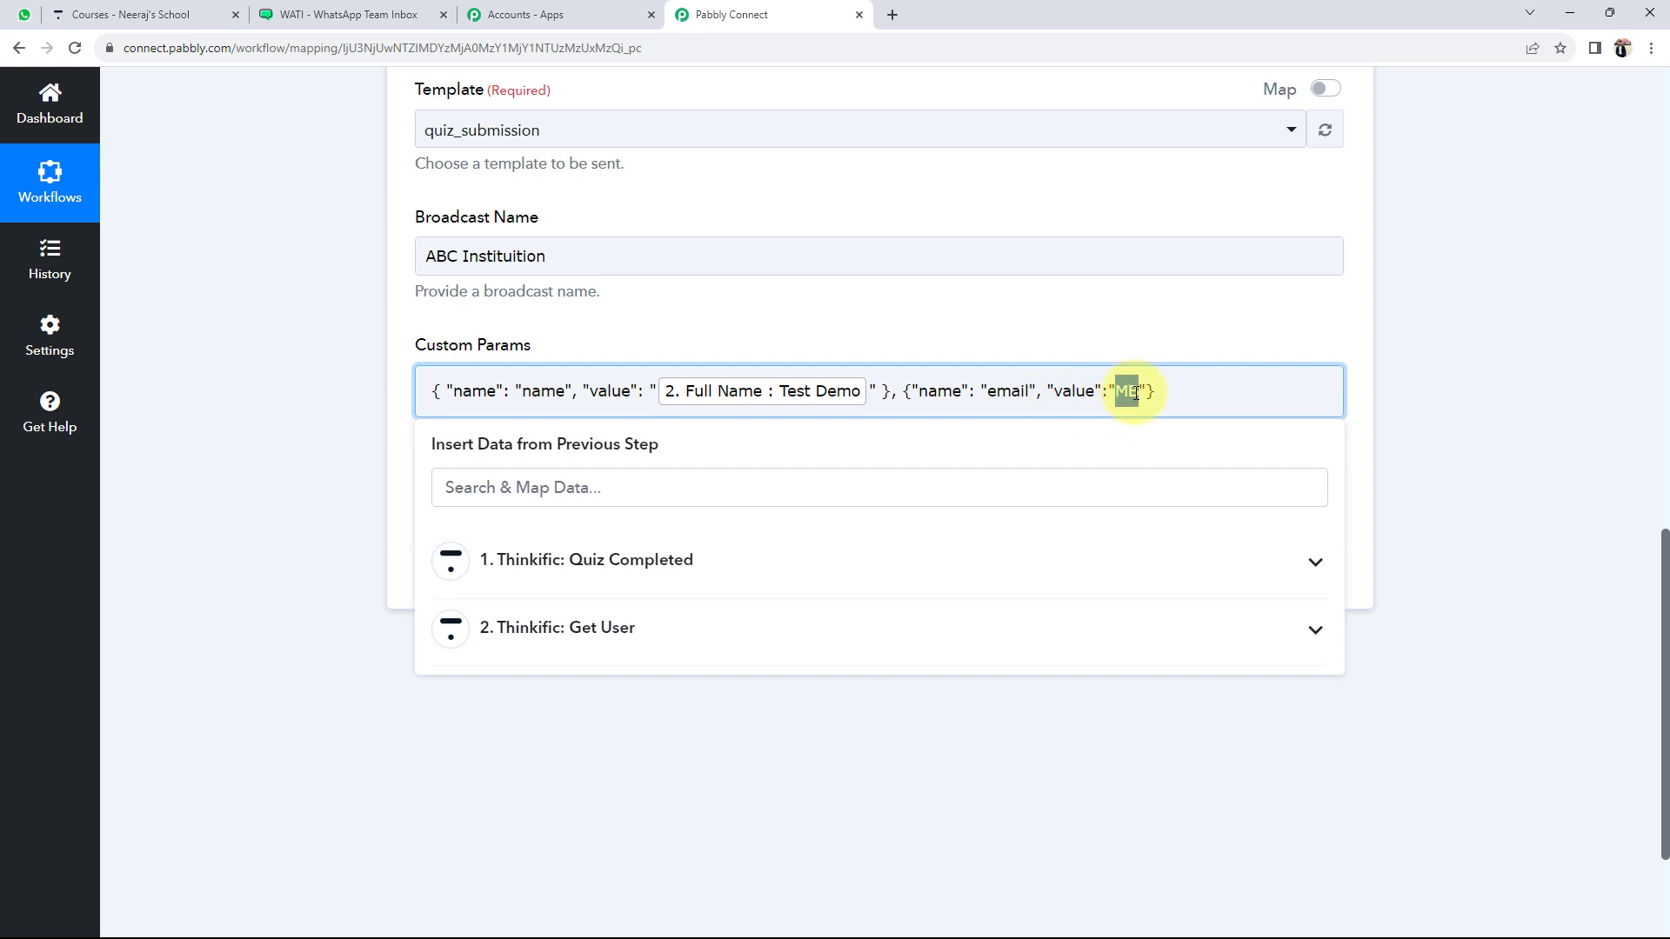
pyautogui.press('BackSpace')
pyautogui.click(612, 649)
pyautogui.scroll(-3, 596, 756)
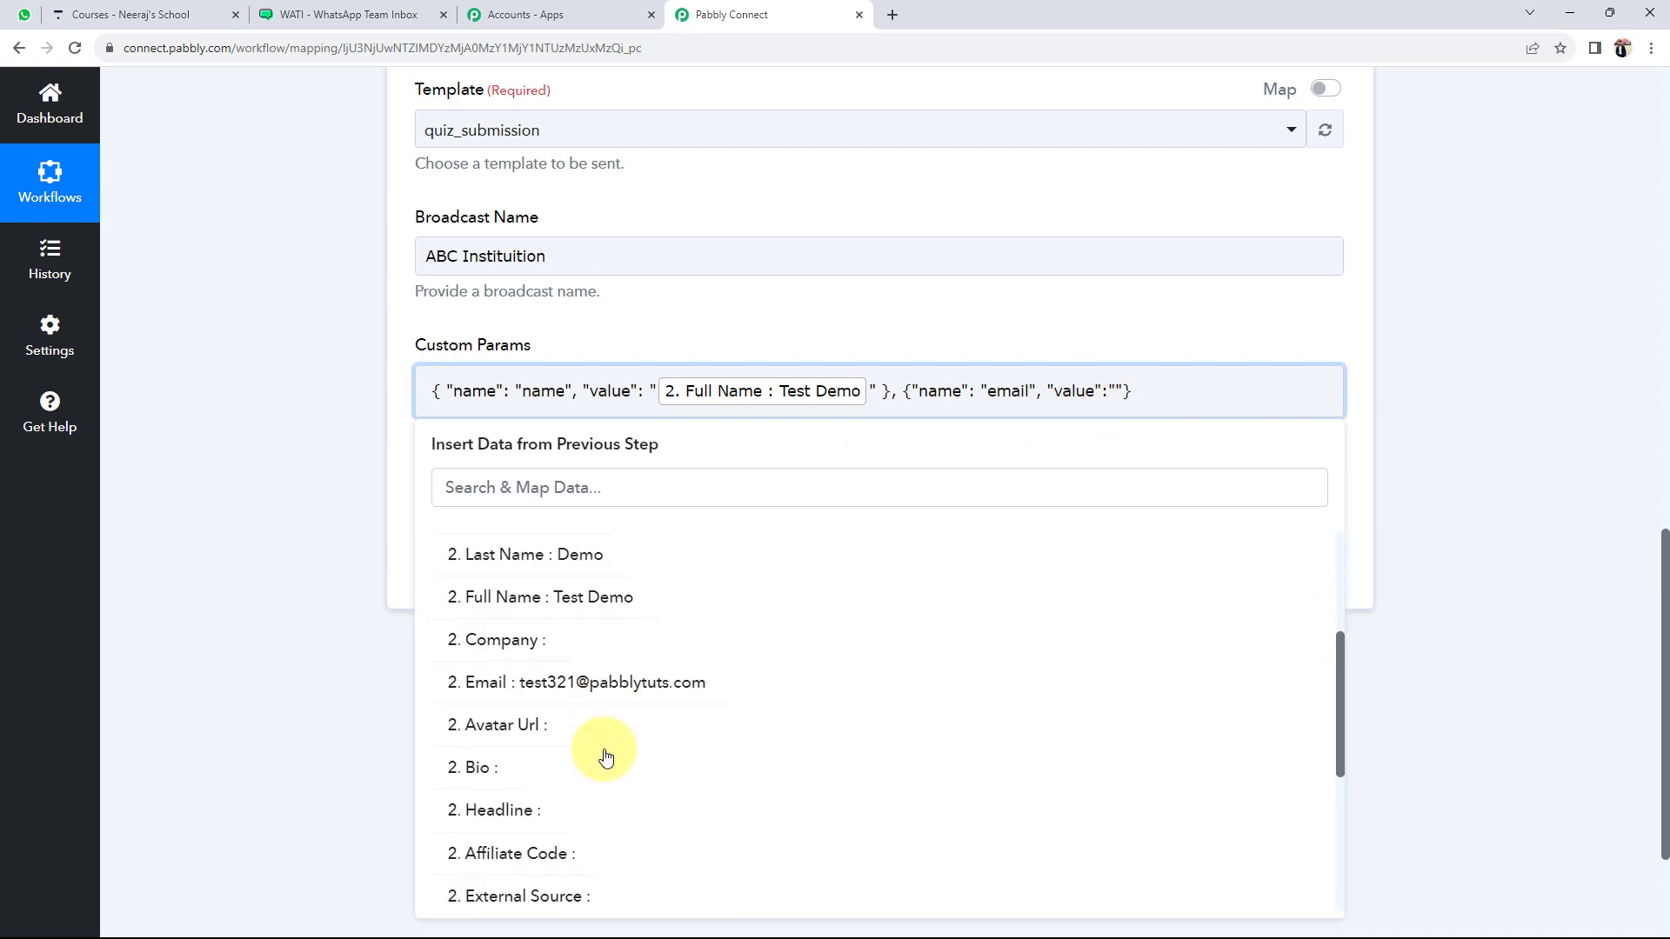
pyautogui.click(562, 683)
pyautogui.click(310, 446)
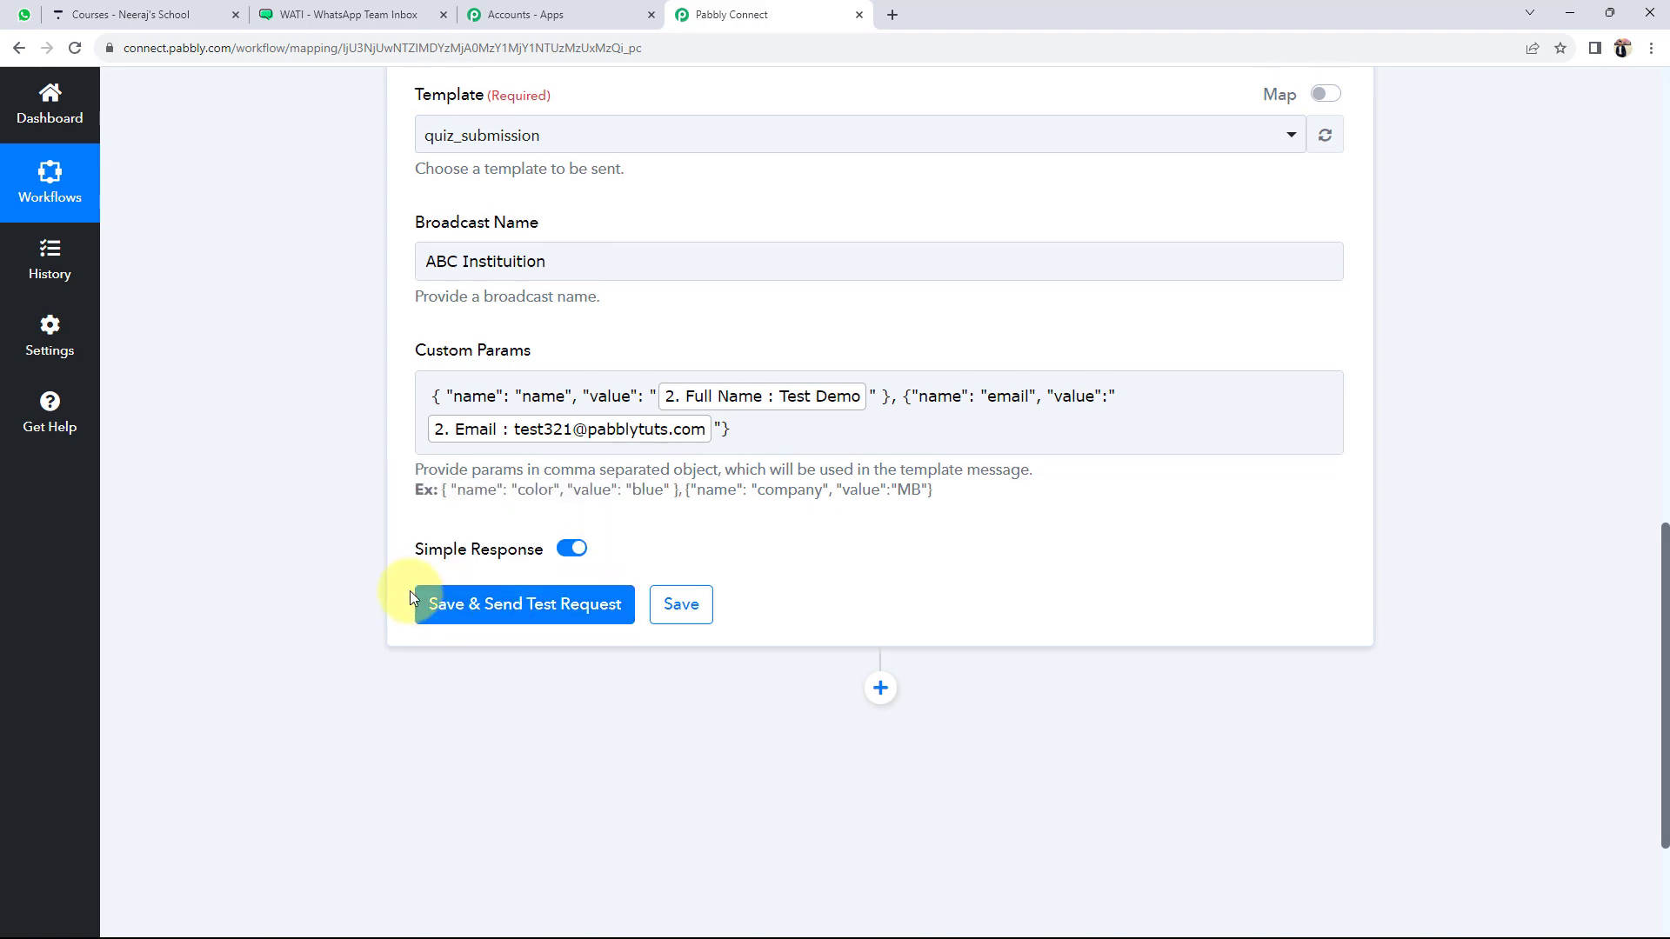
# Review the mapped user ID and response of the Get User step against the mapped fields of the WATI action.
pyautogui.scroll(4, 421, 588)
pyautogui.scroll(-2, 326, 597)
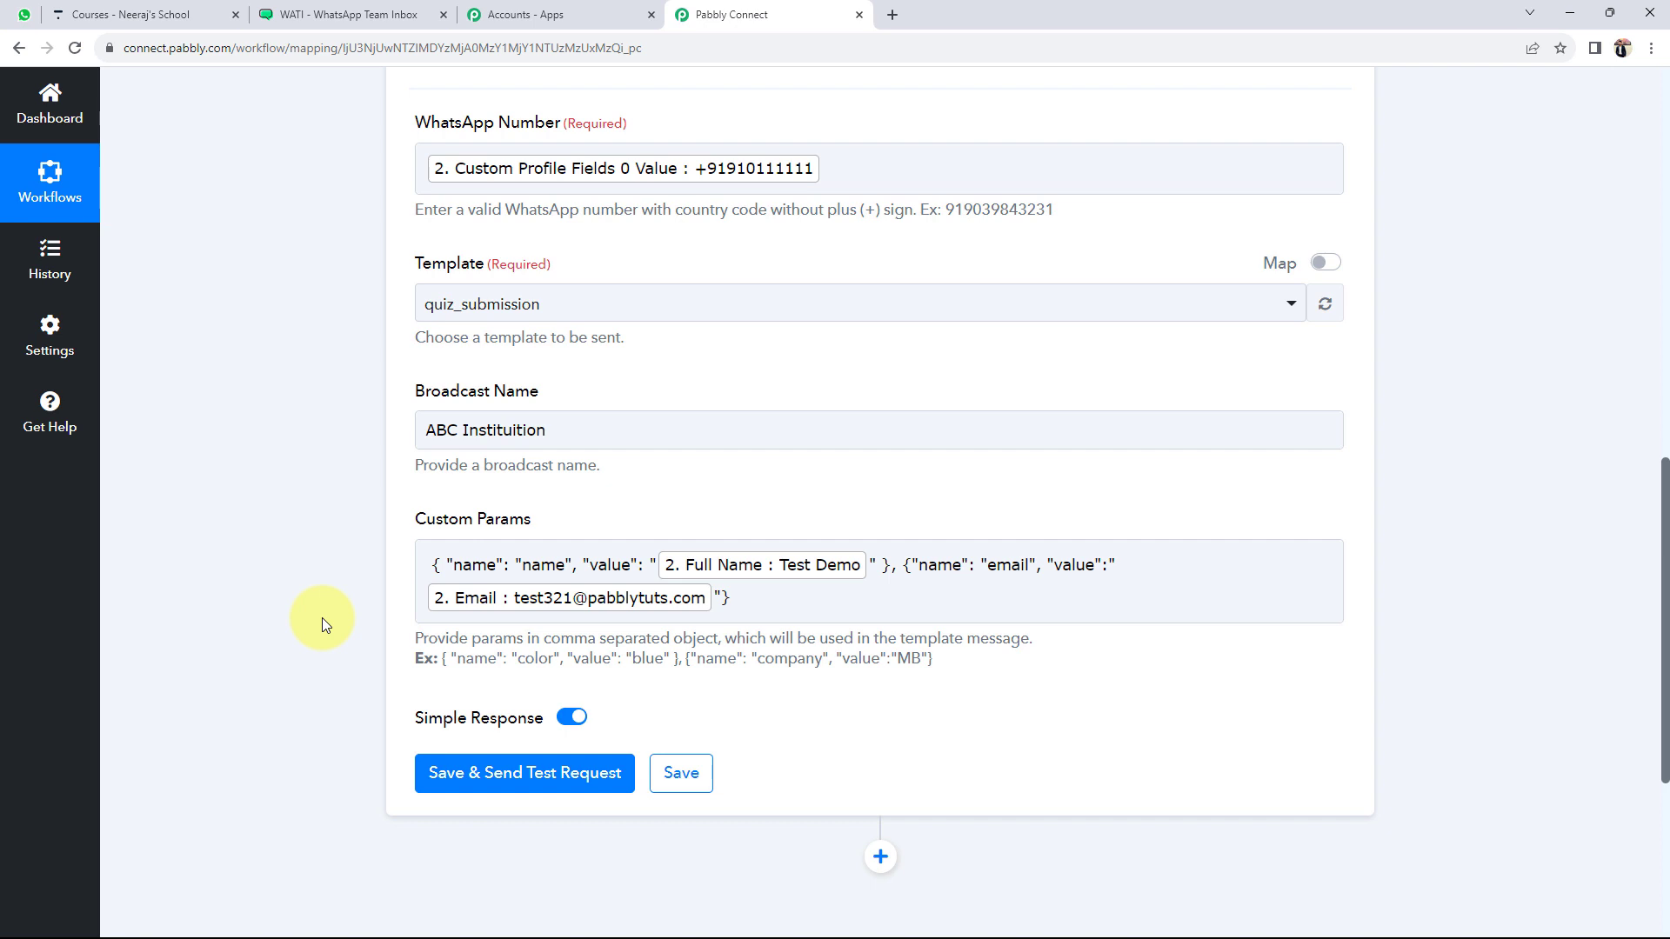
pyautogui.click(570, 607)
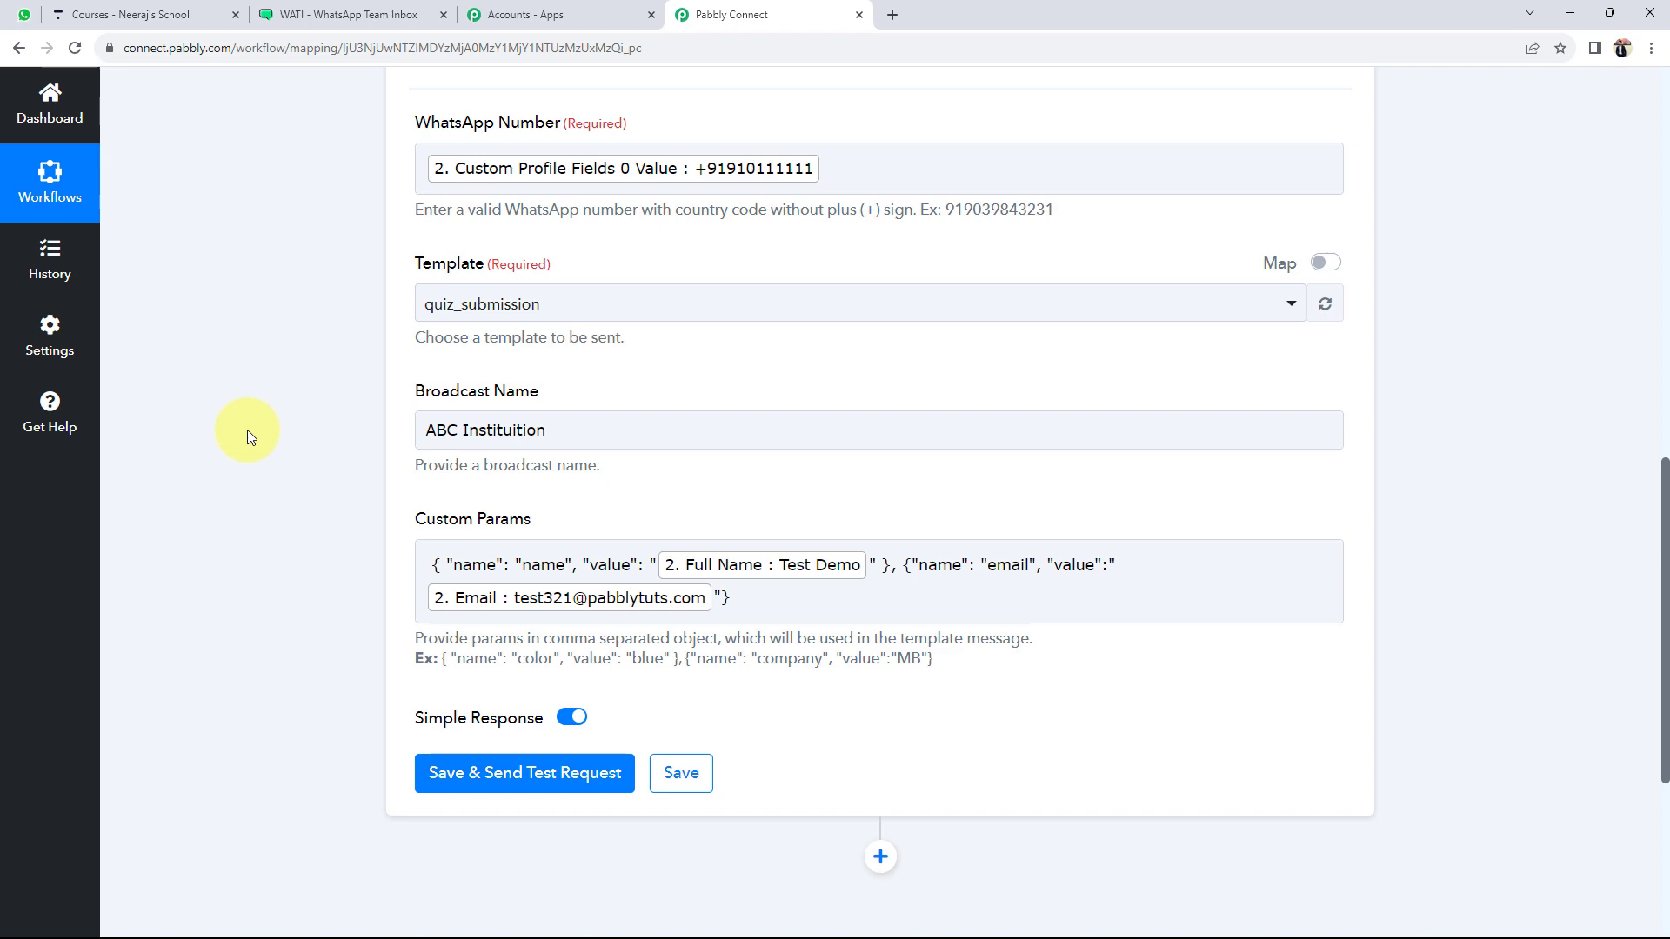
pyautogui.scroll(10, 248, 440)
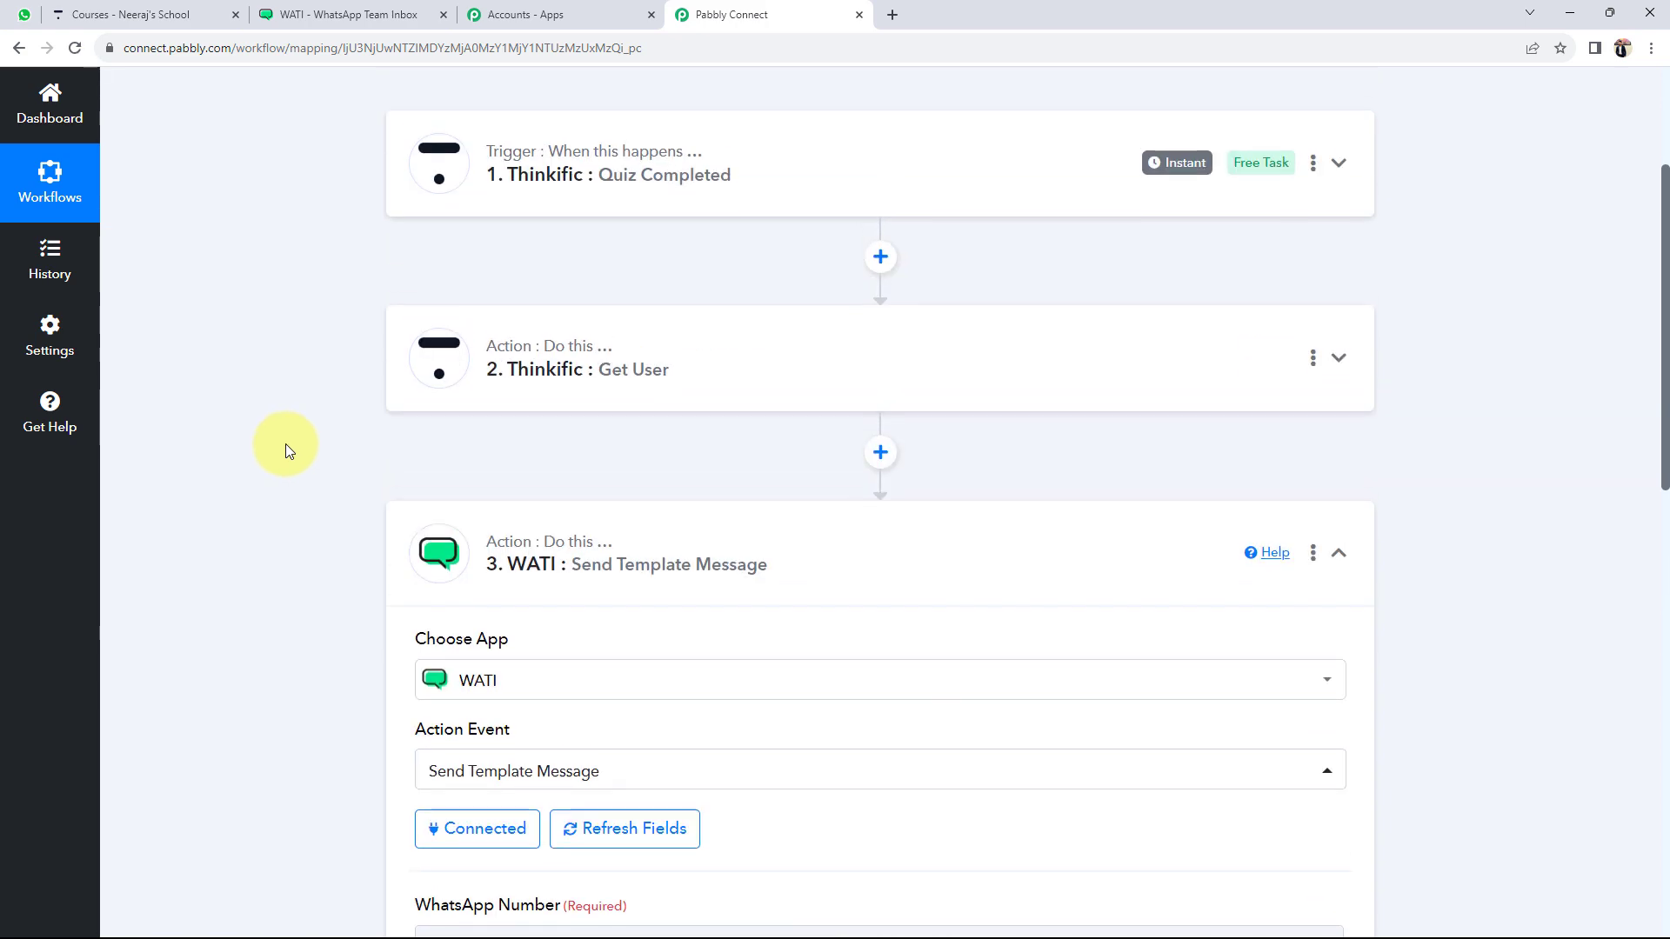
pyautogui.scroll(-6, 330, 530)
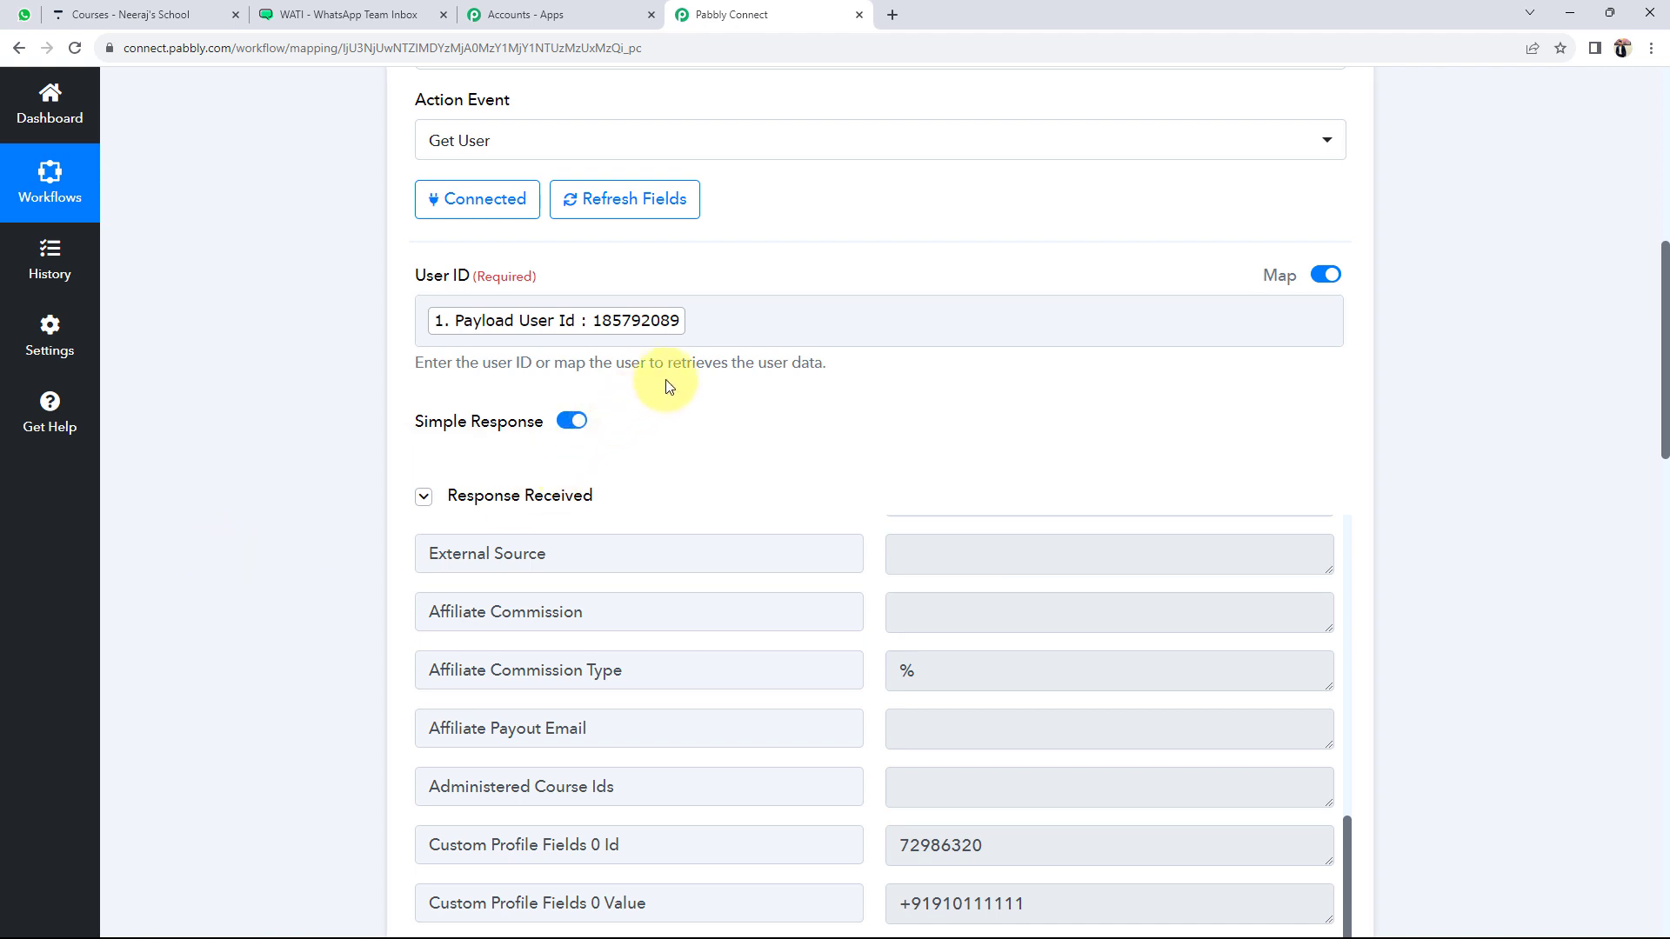
pyautogui.click(681, 338)
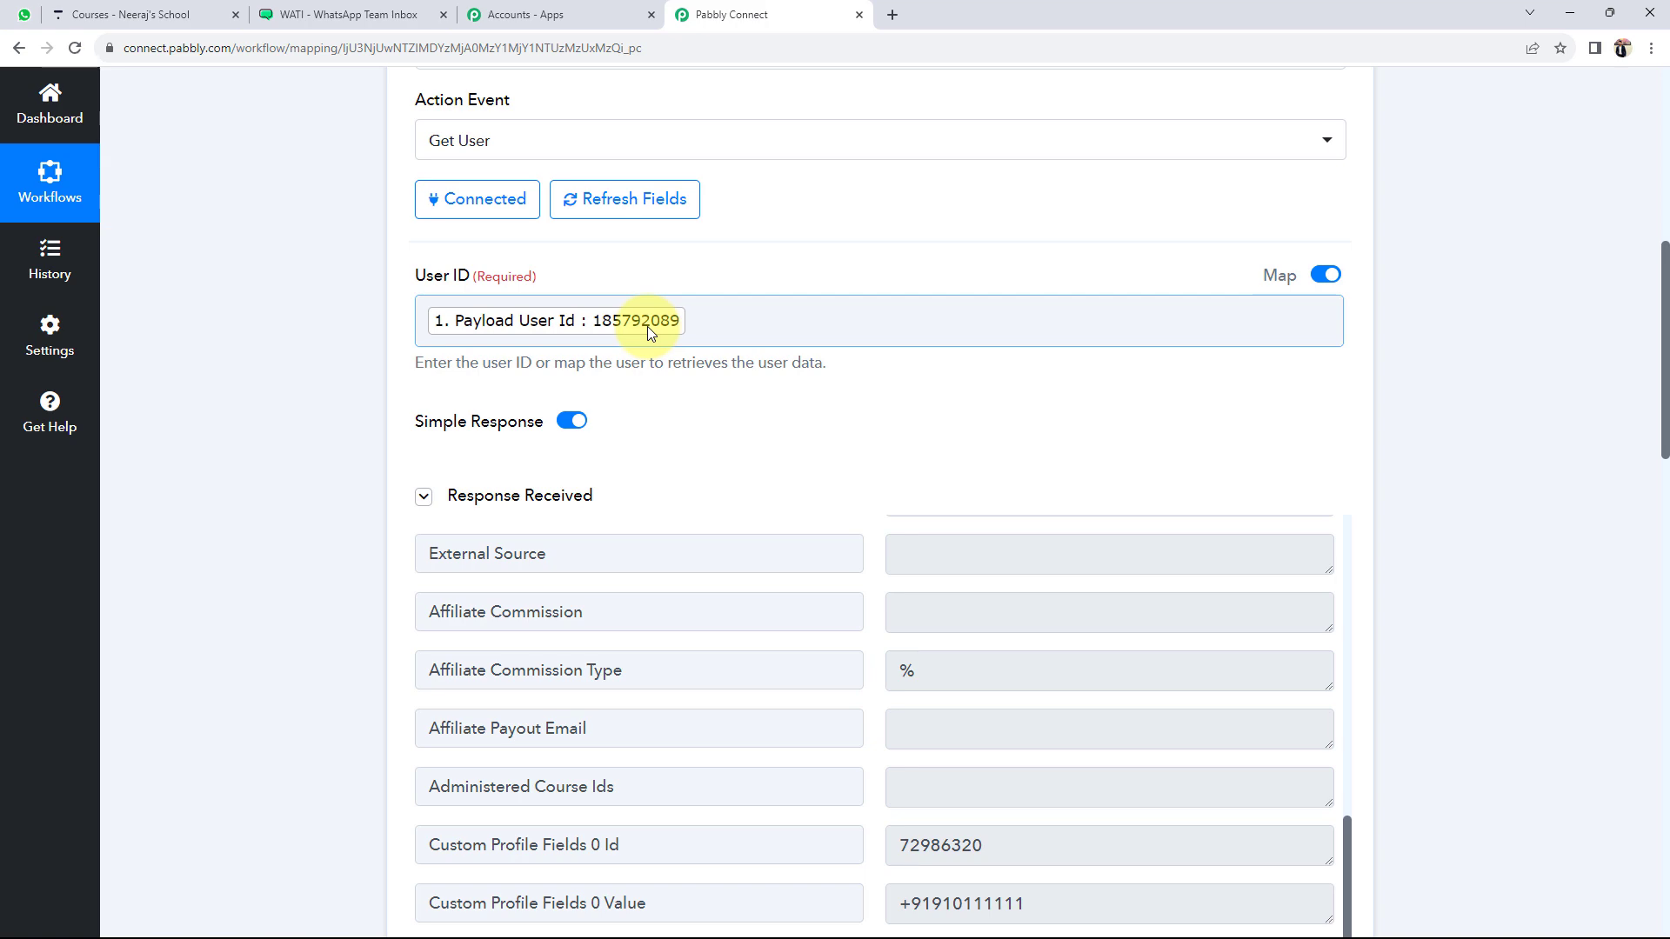
pyautogui.scroll(-2, 321, 630)
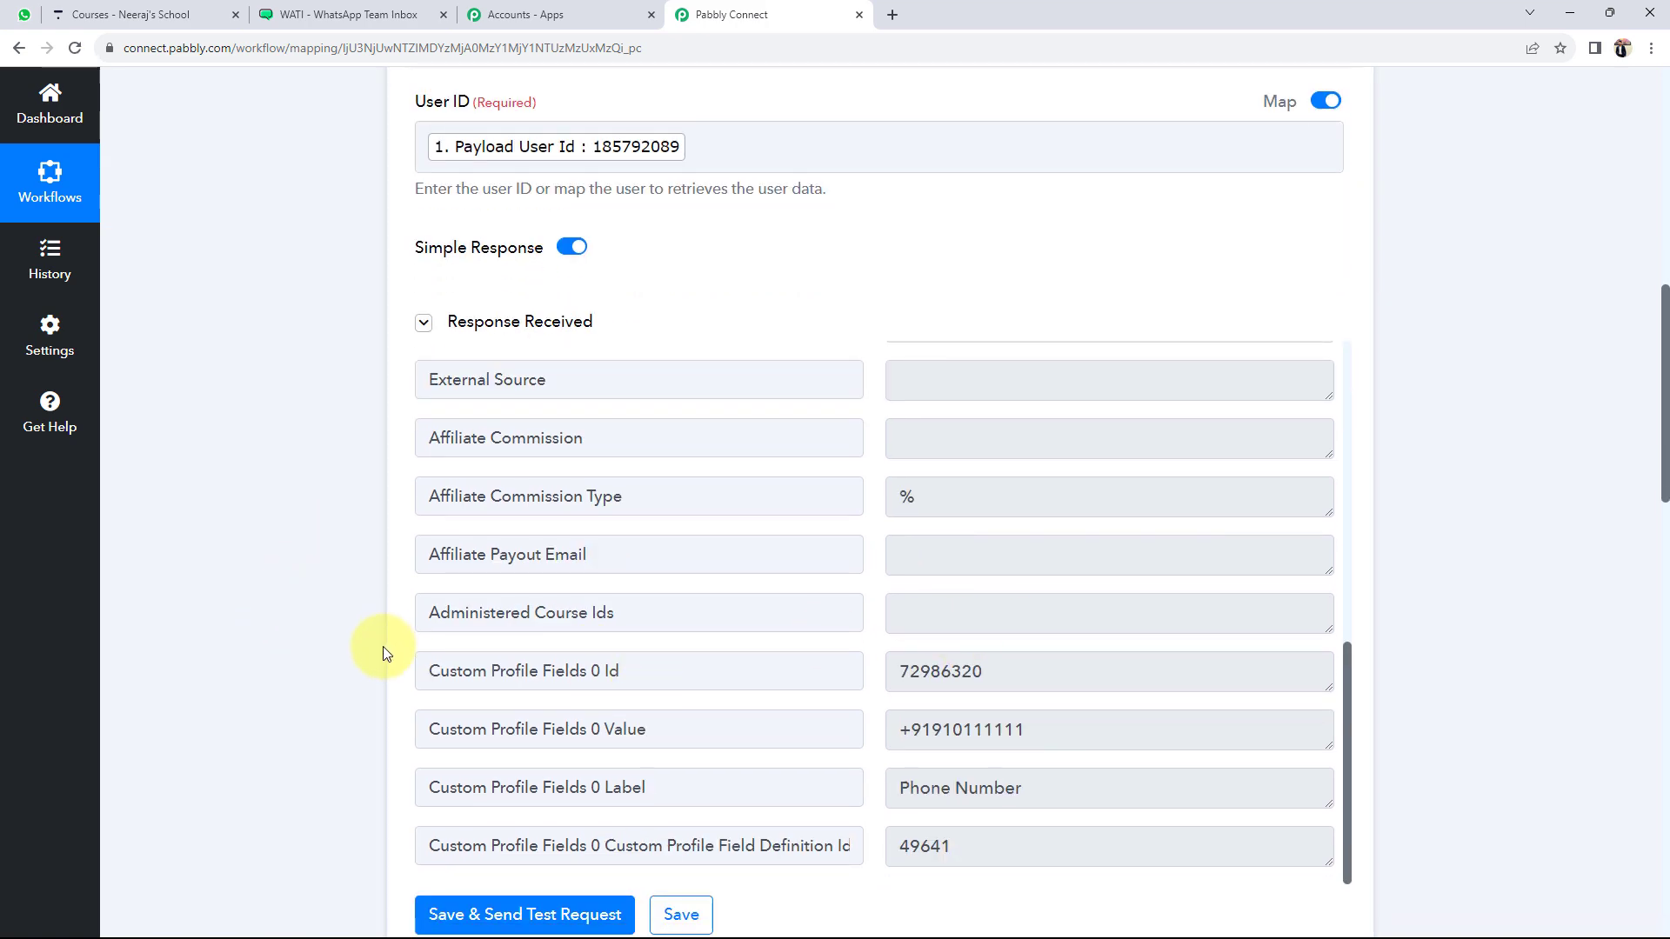
pyautogui.scroll(-12, 258, 647)
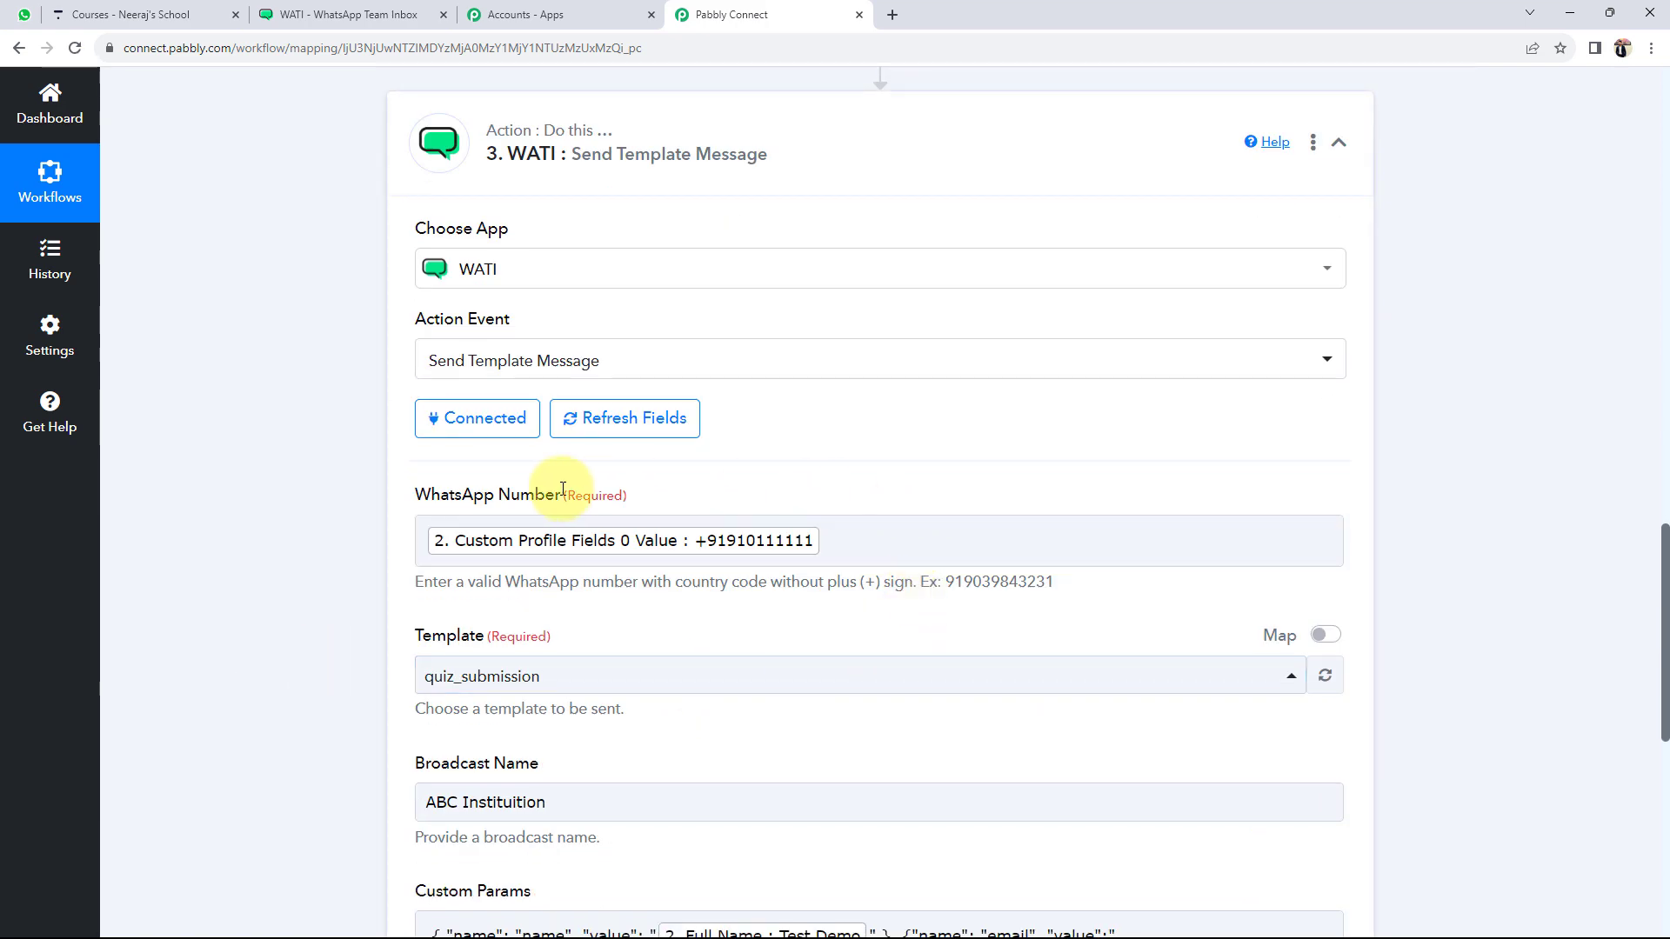
pyautogui.scroll(-3, 260, 586)
pyautogui.click(750, 682)
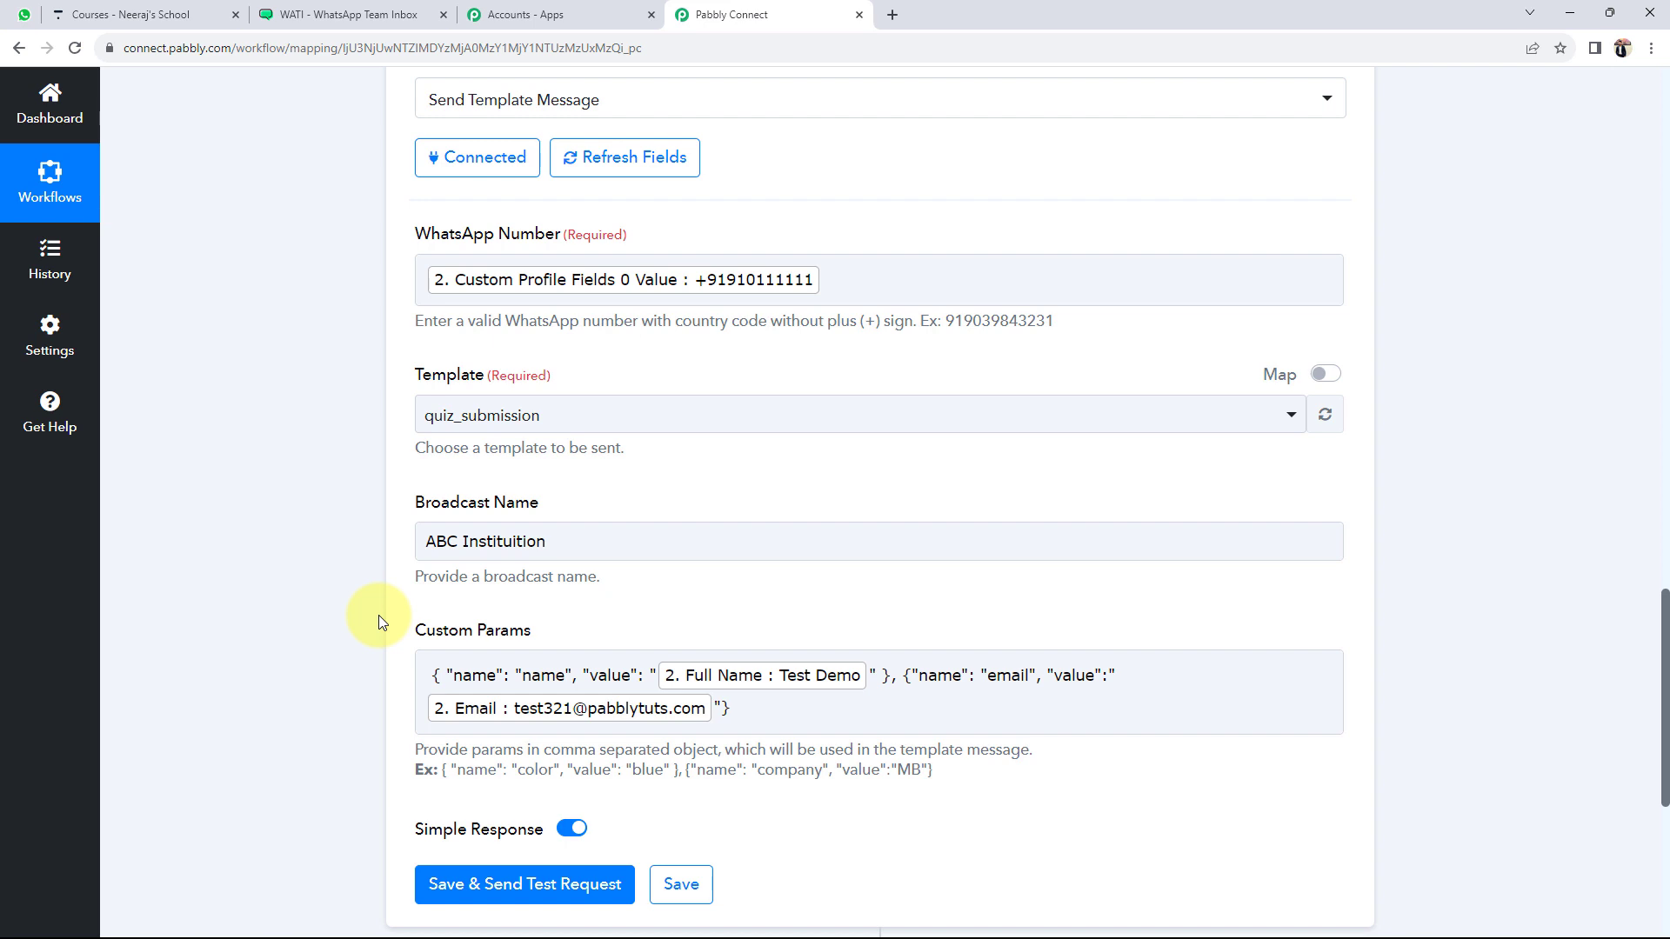
# Save the WATI Send Template Message action, send a test request, and review the response received.
pyautogui.scroll(-2, 378, 614)
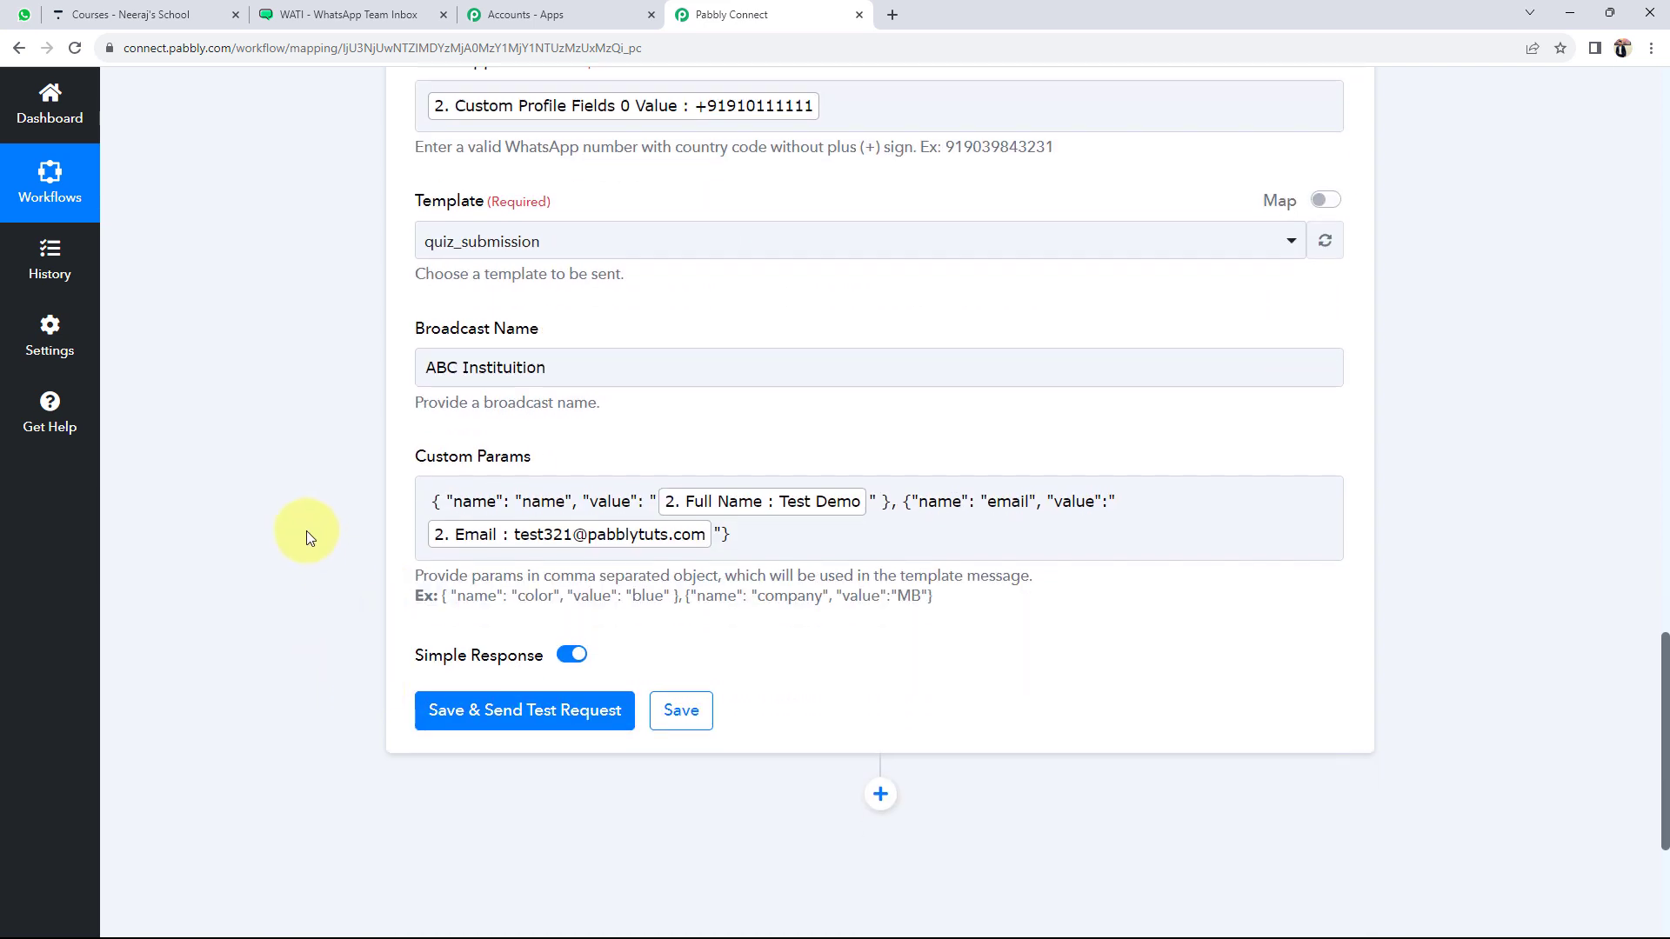
pyautogui.scroll(-2, 374, 531)
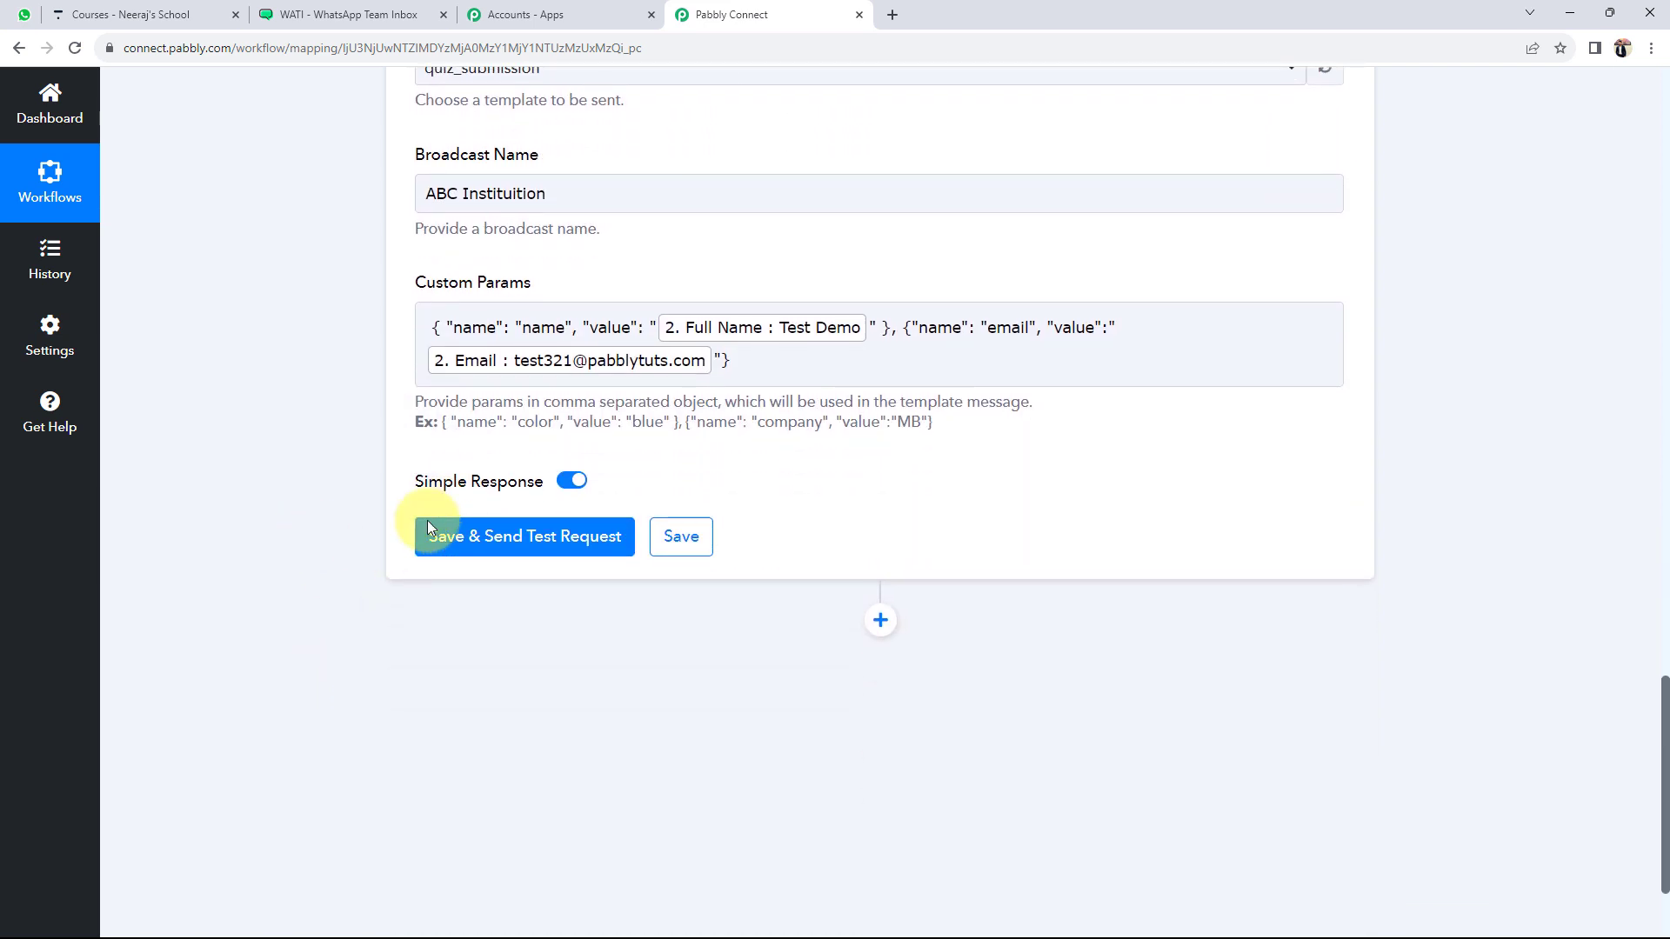
pyautogui.click(515, 538)
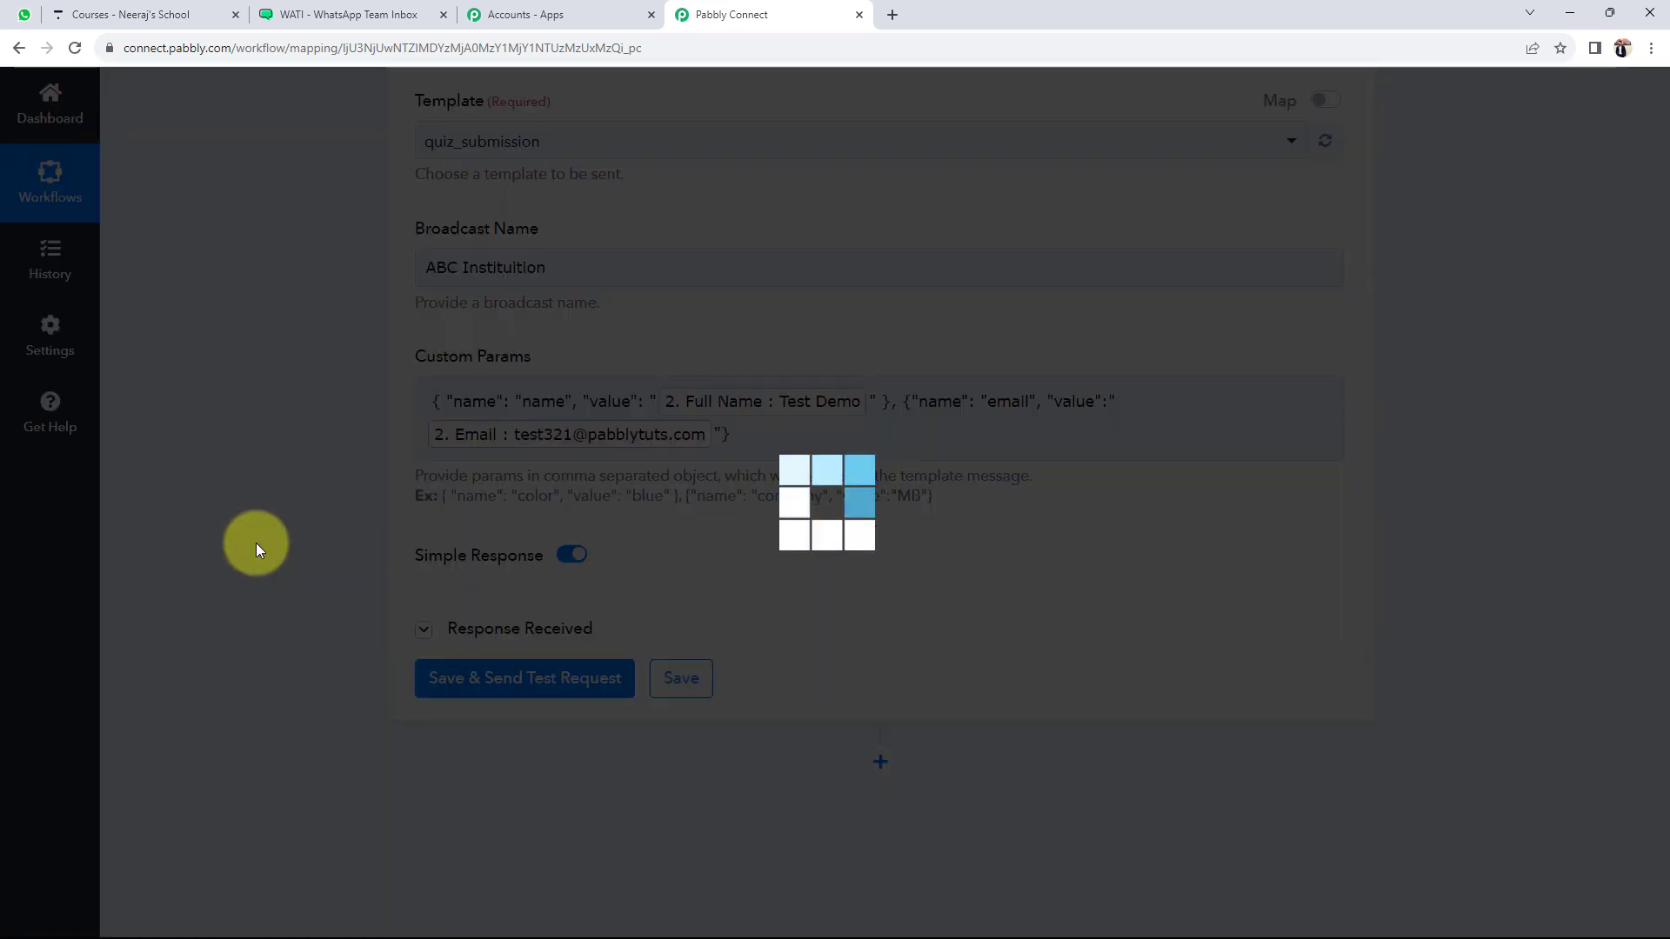
pyautogui.scroll(-3, 306, 593)
pyautogui.scroll(-2, 1034, 640)
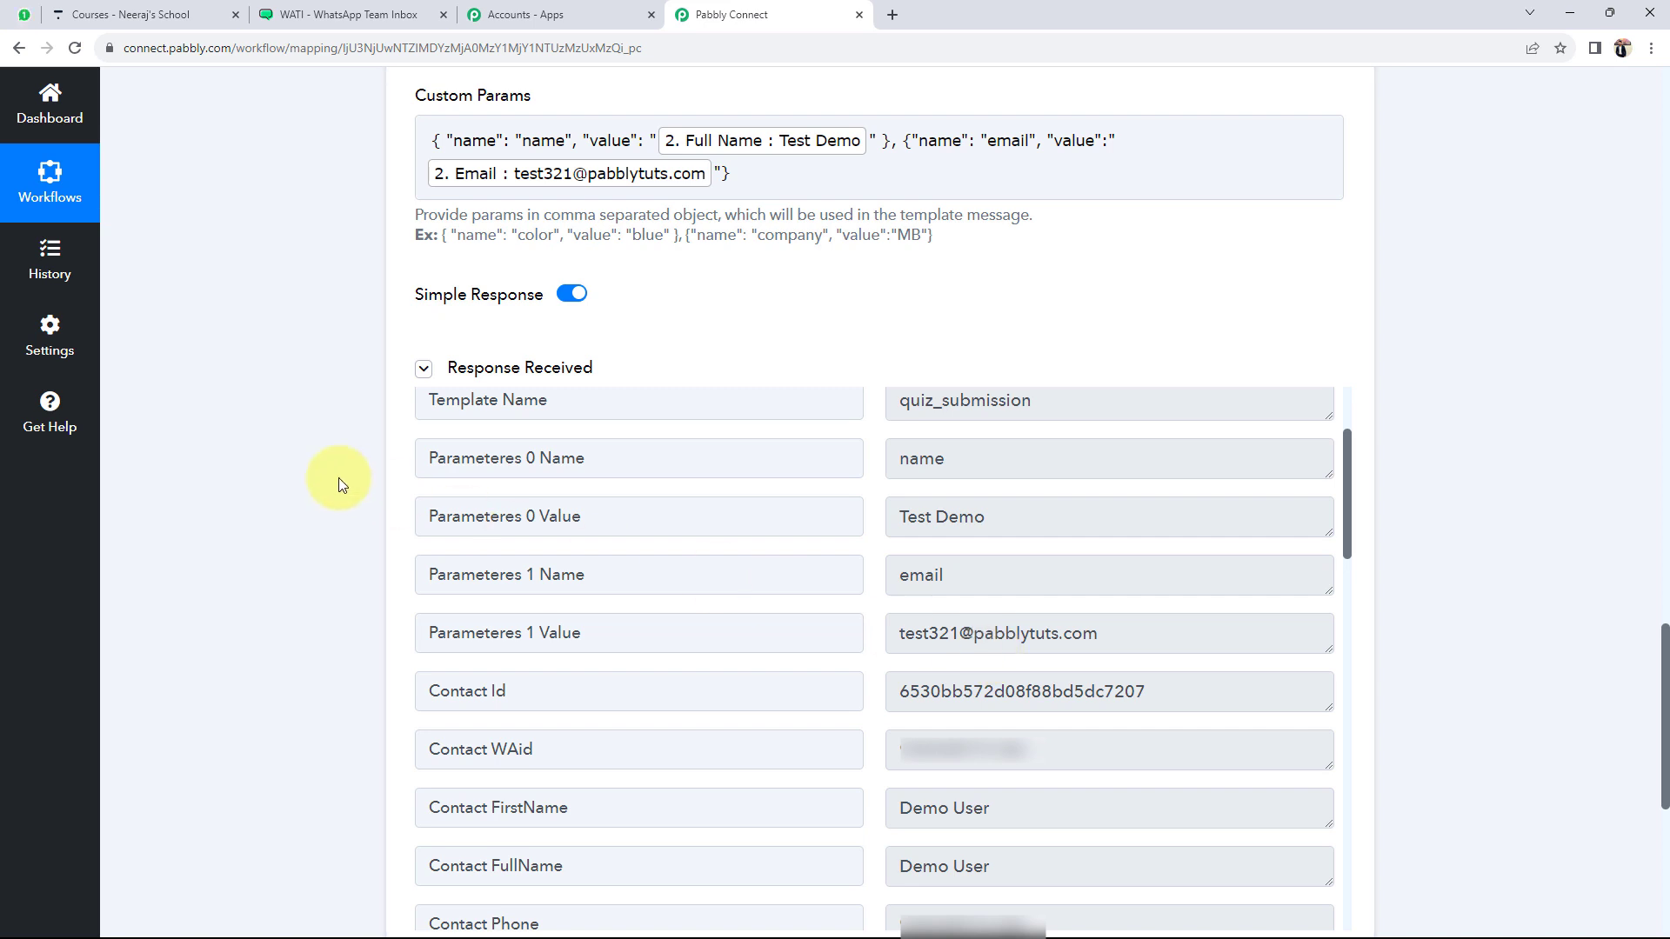
# Switch to WhatsApp Web and check the recipient's name and email in the received quiz_submission message.
pyautogui.click(26, 15)
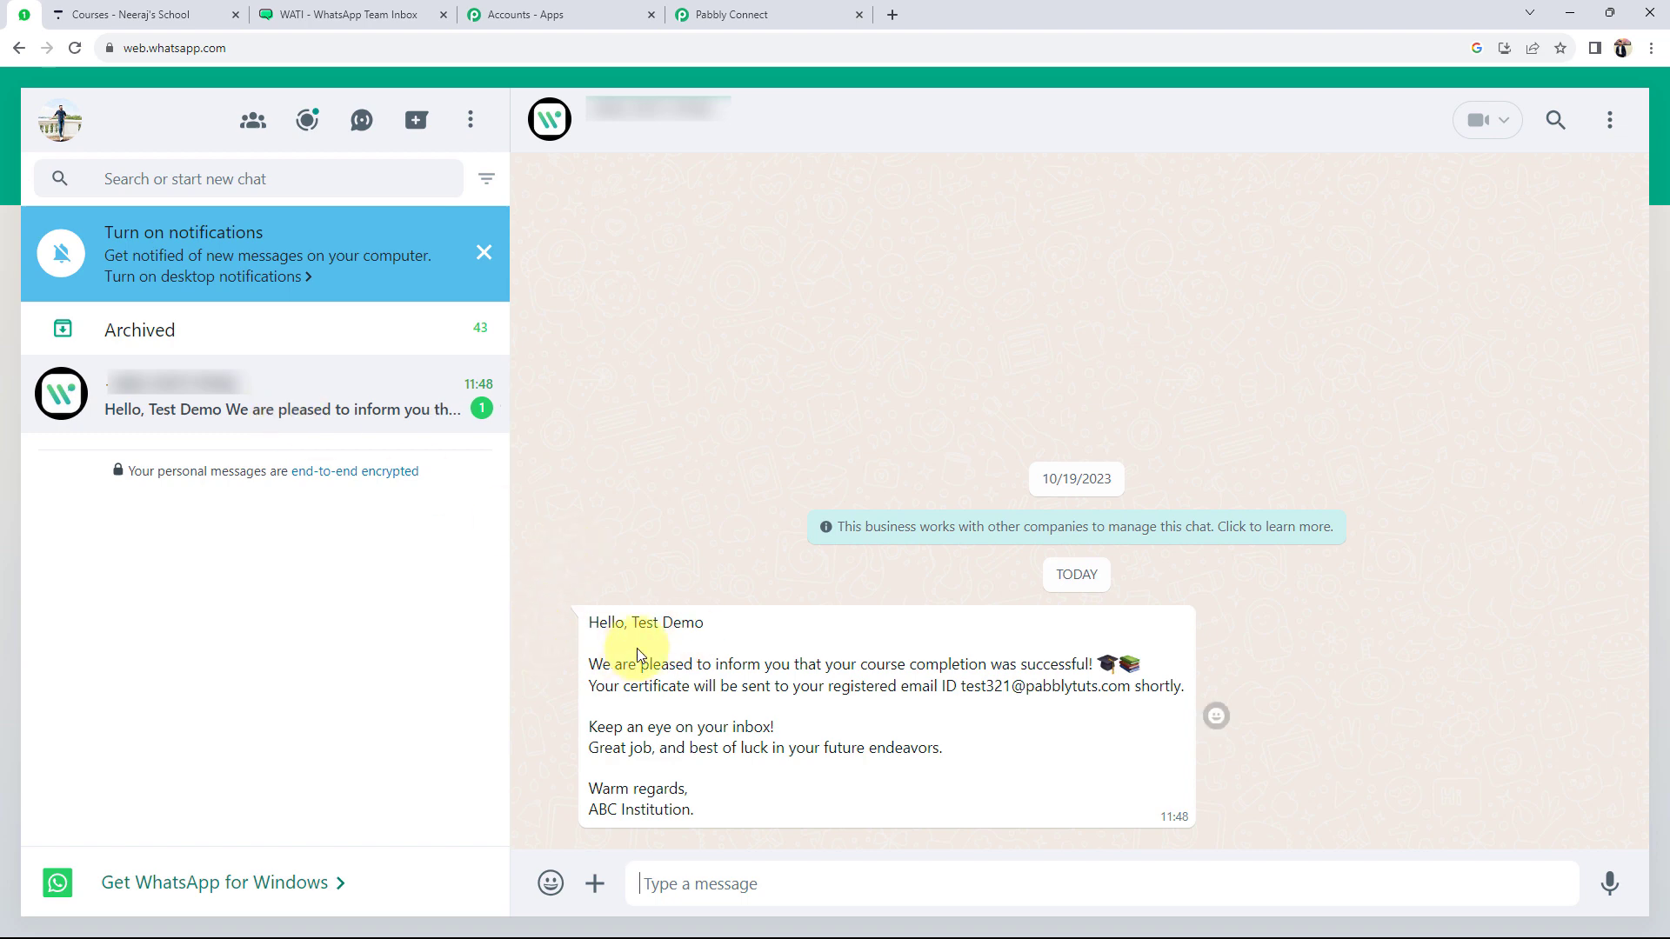
pyautogui.moveTo(632, 624); pyautogui.dragTo(705, 622)
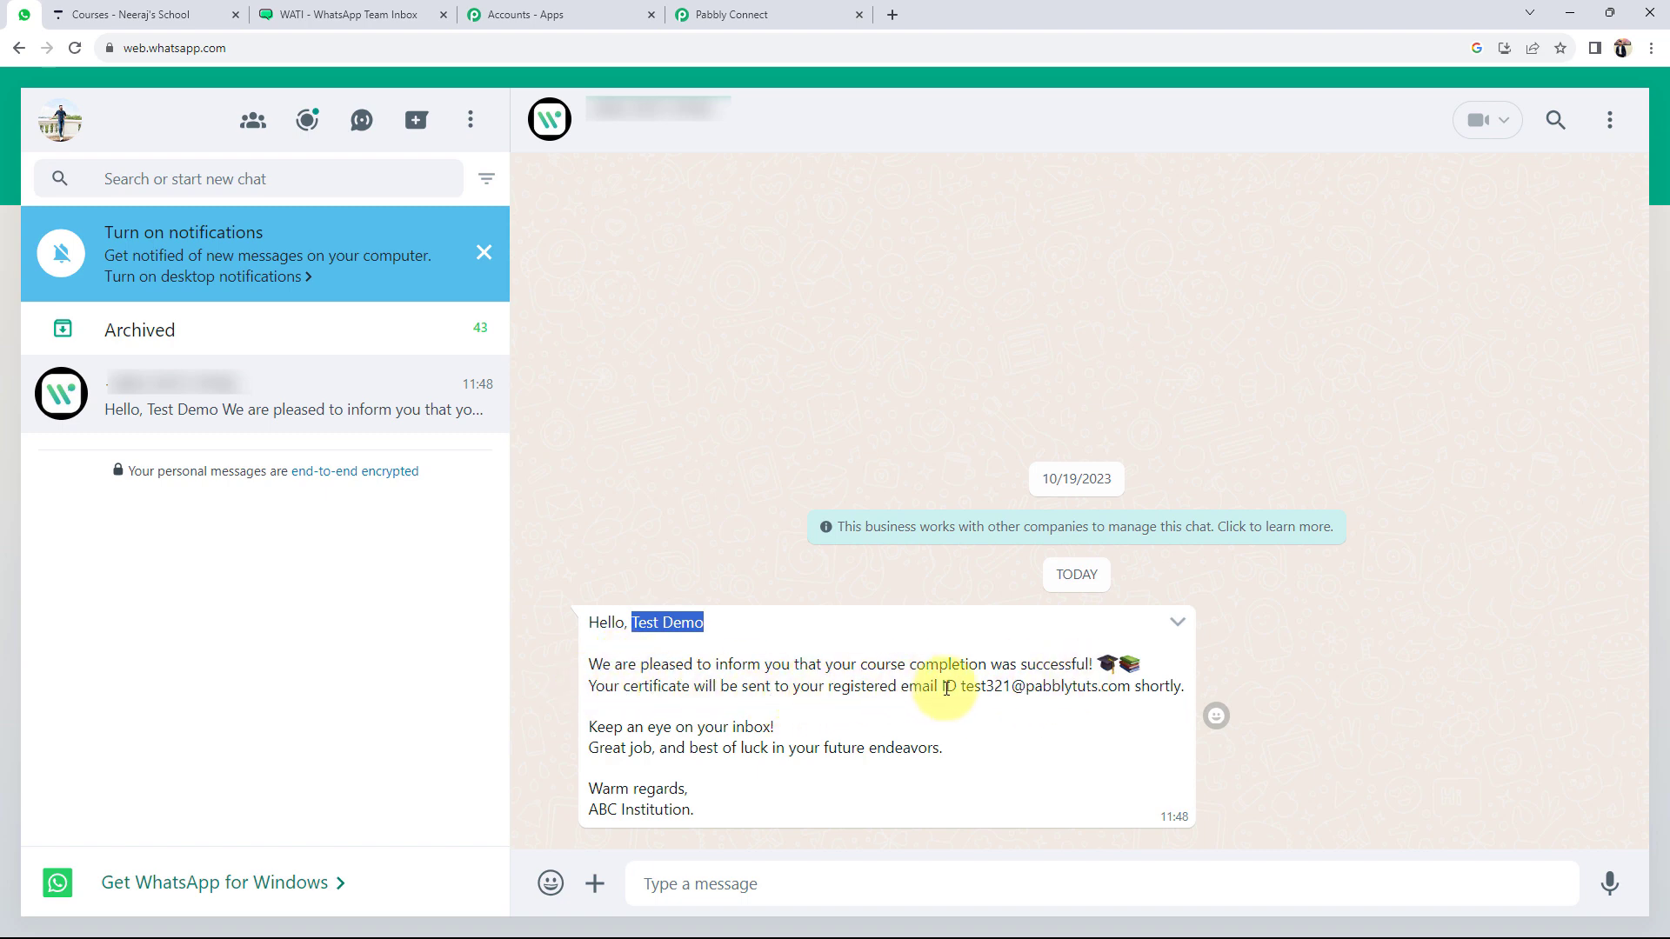
pyautogui.moveTo(961, 687); pyautogui.dragTo(1136, 693)
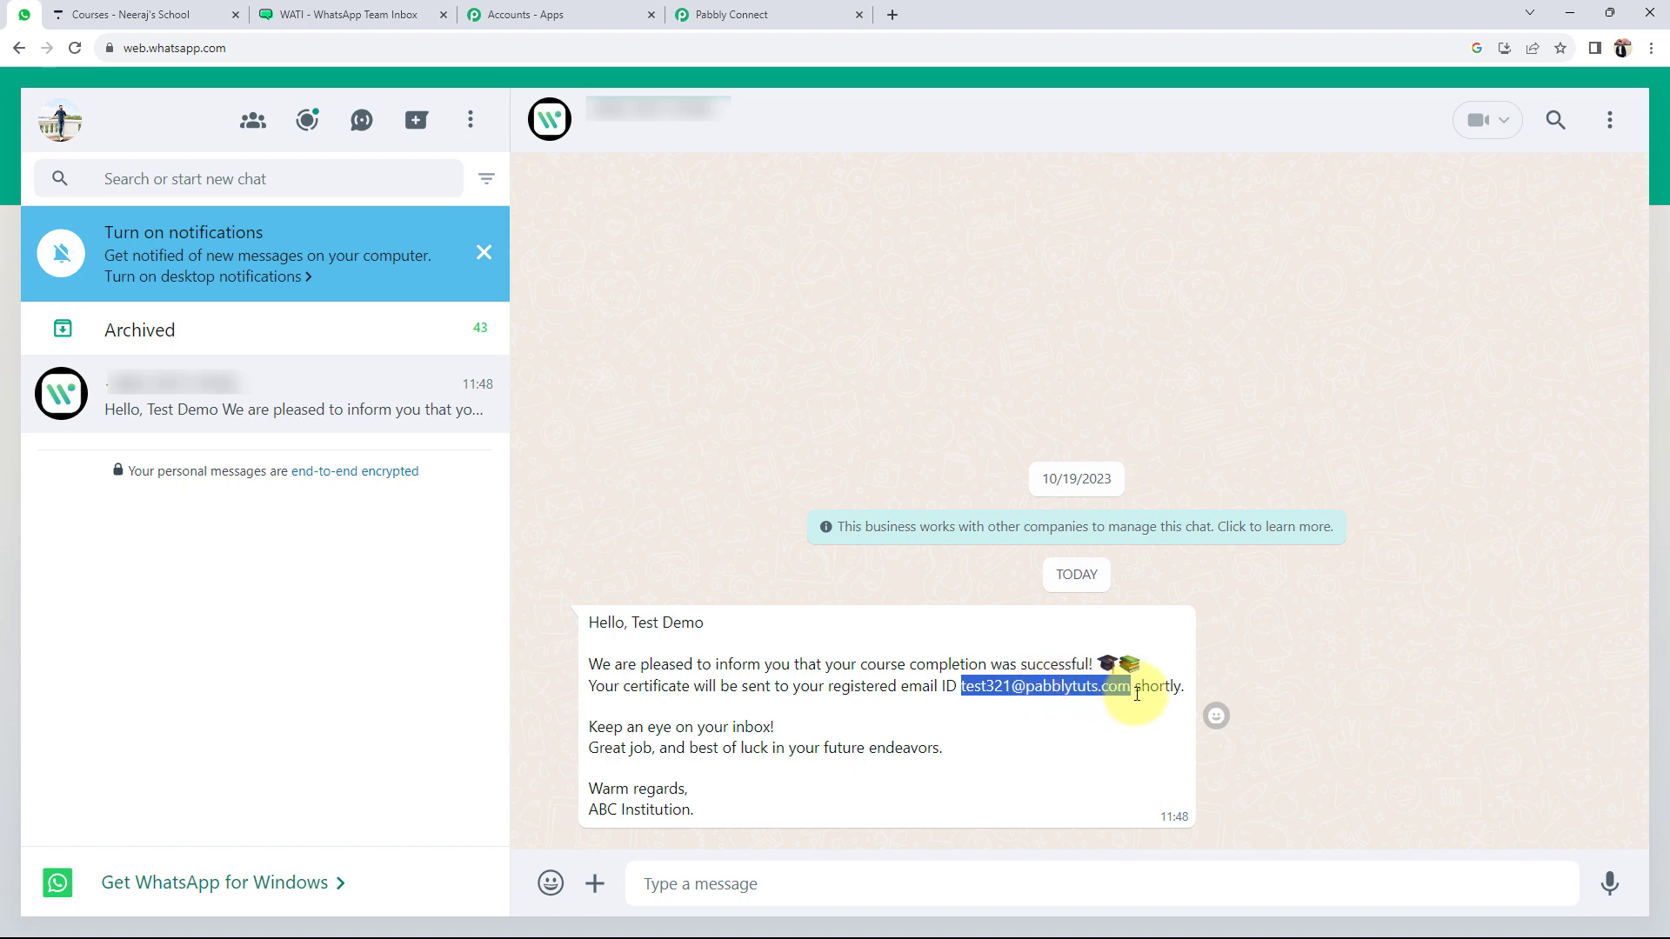
pyautogui.click(1120, 706)
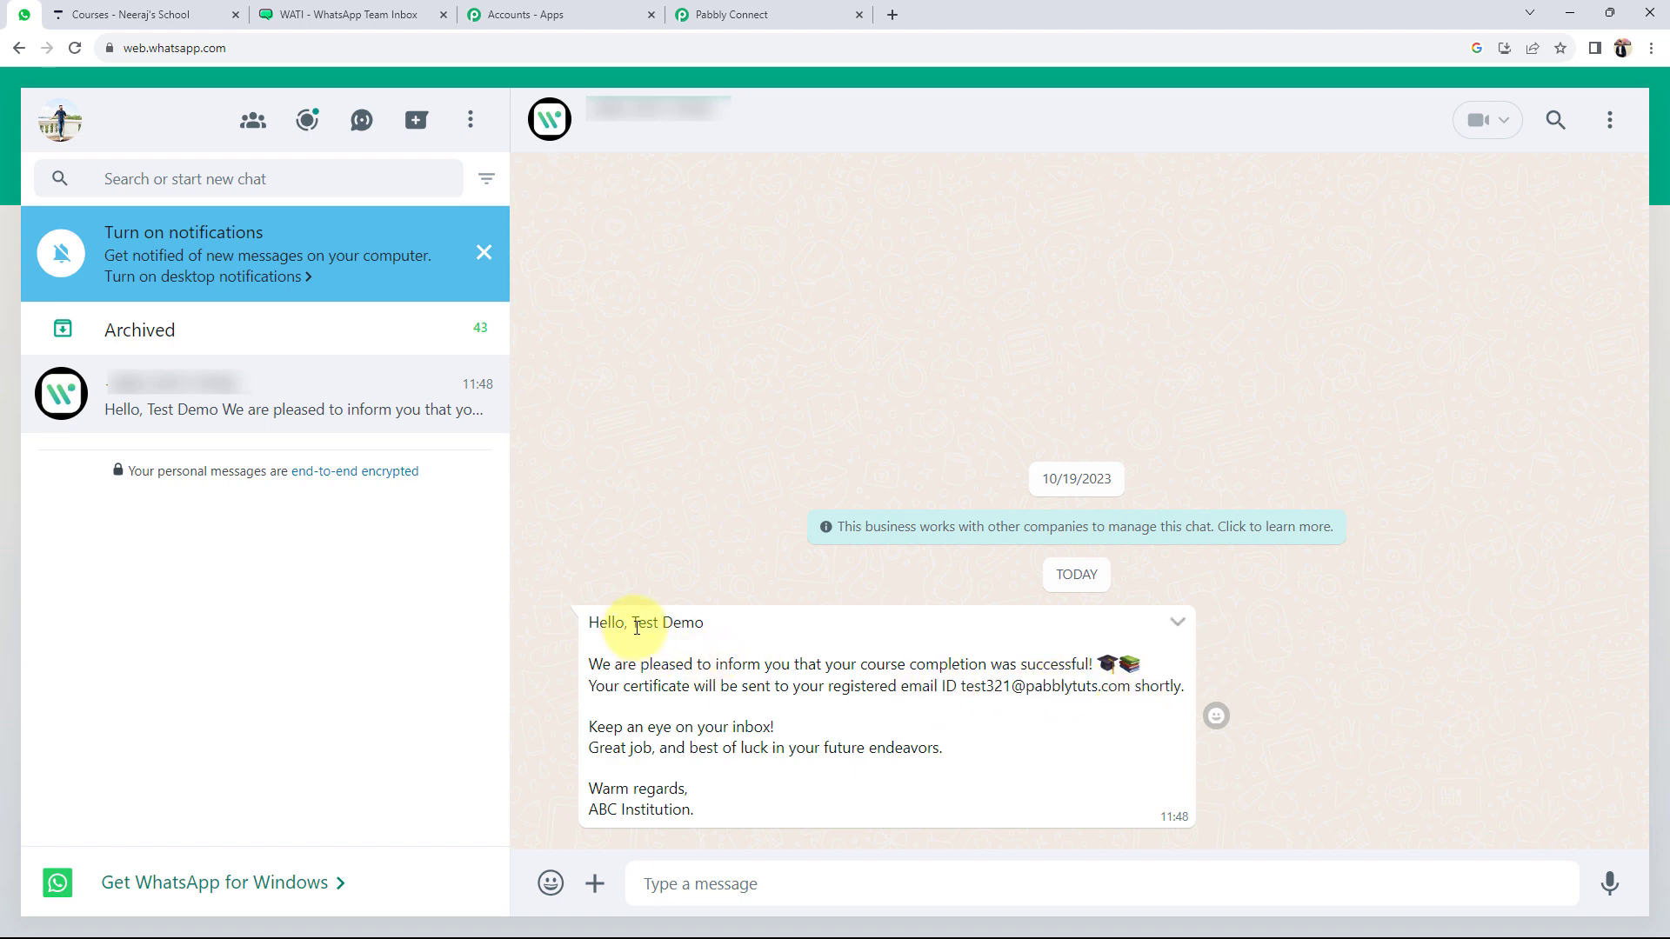
# Check the recipient's name in the WhatsApp message, return to the Pabbly Connect workflow and collapse its Get User step.
pyautogui.moveTo(630, 626); pyautogui.dragTo(708, 626)
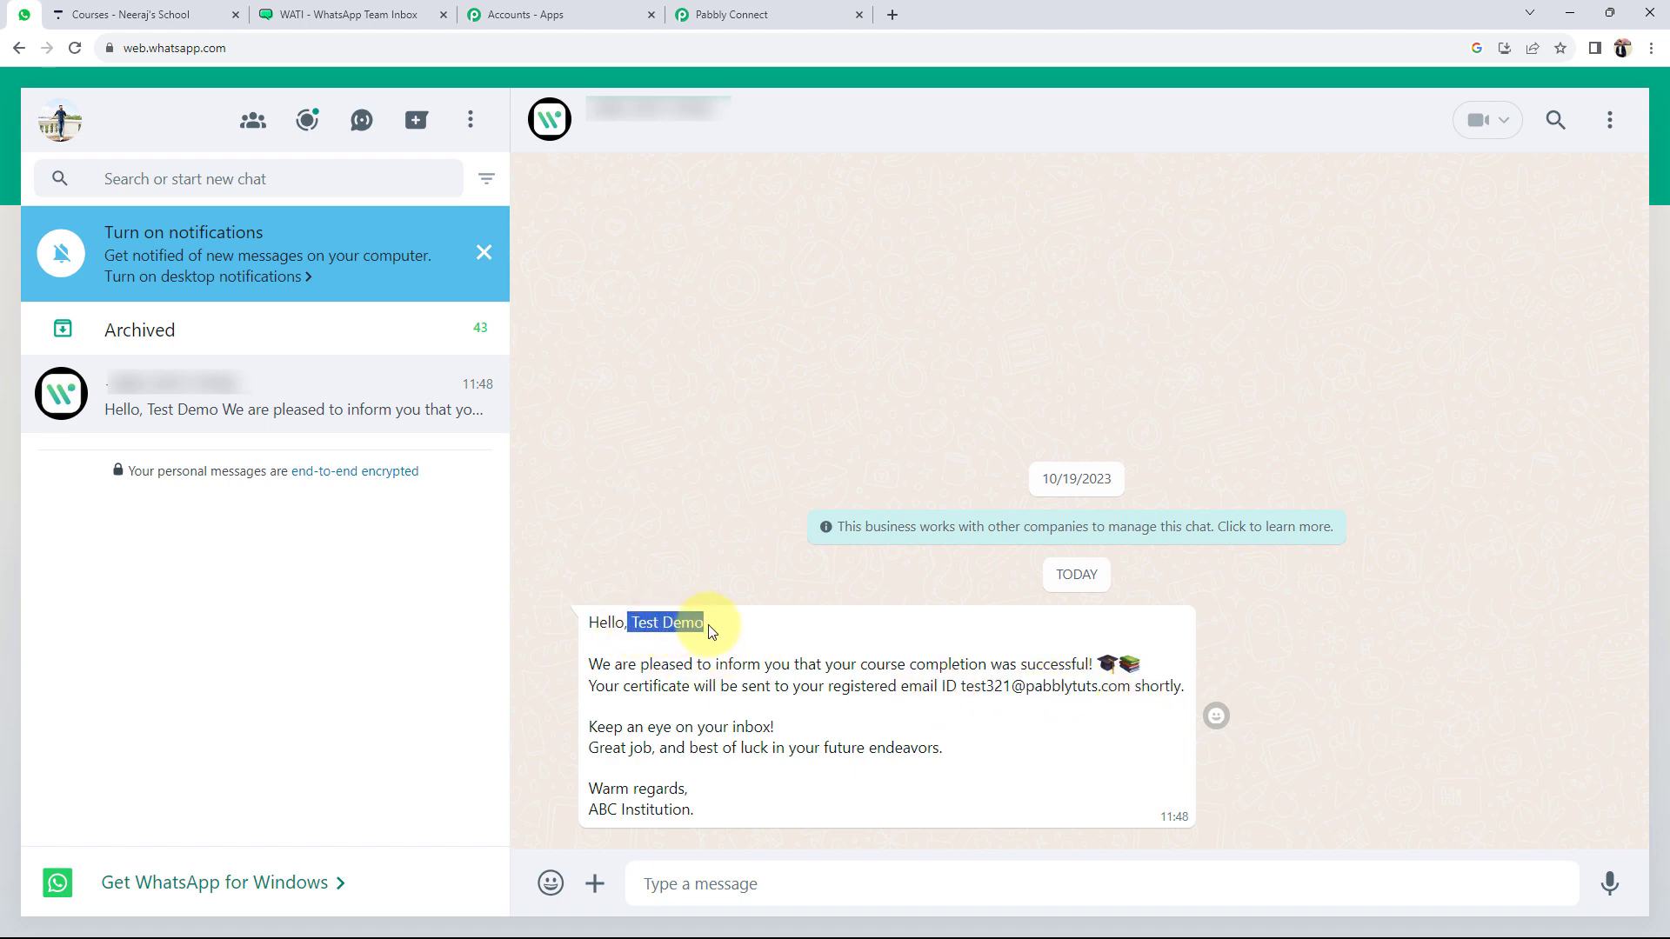
pyautogui.click(600, 544)
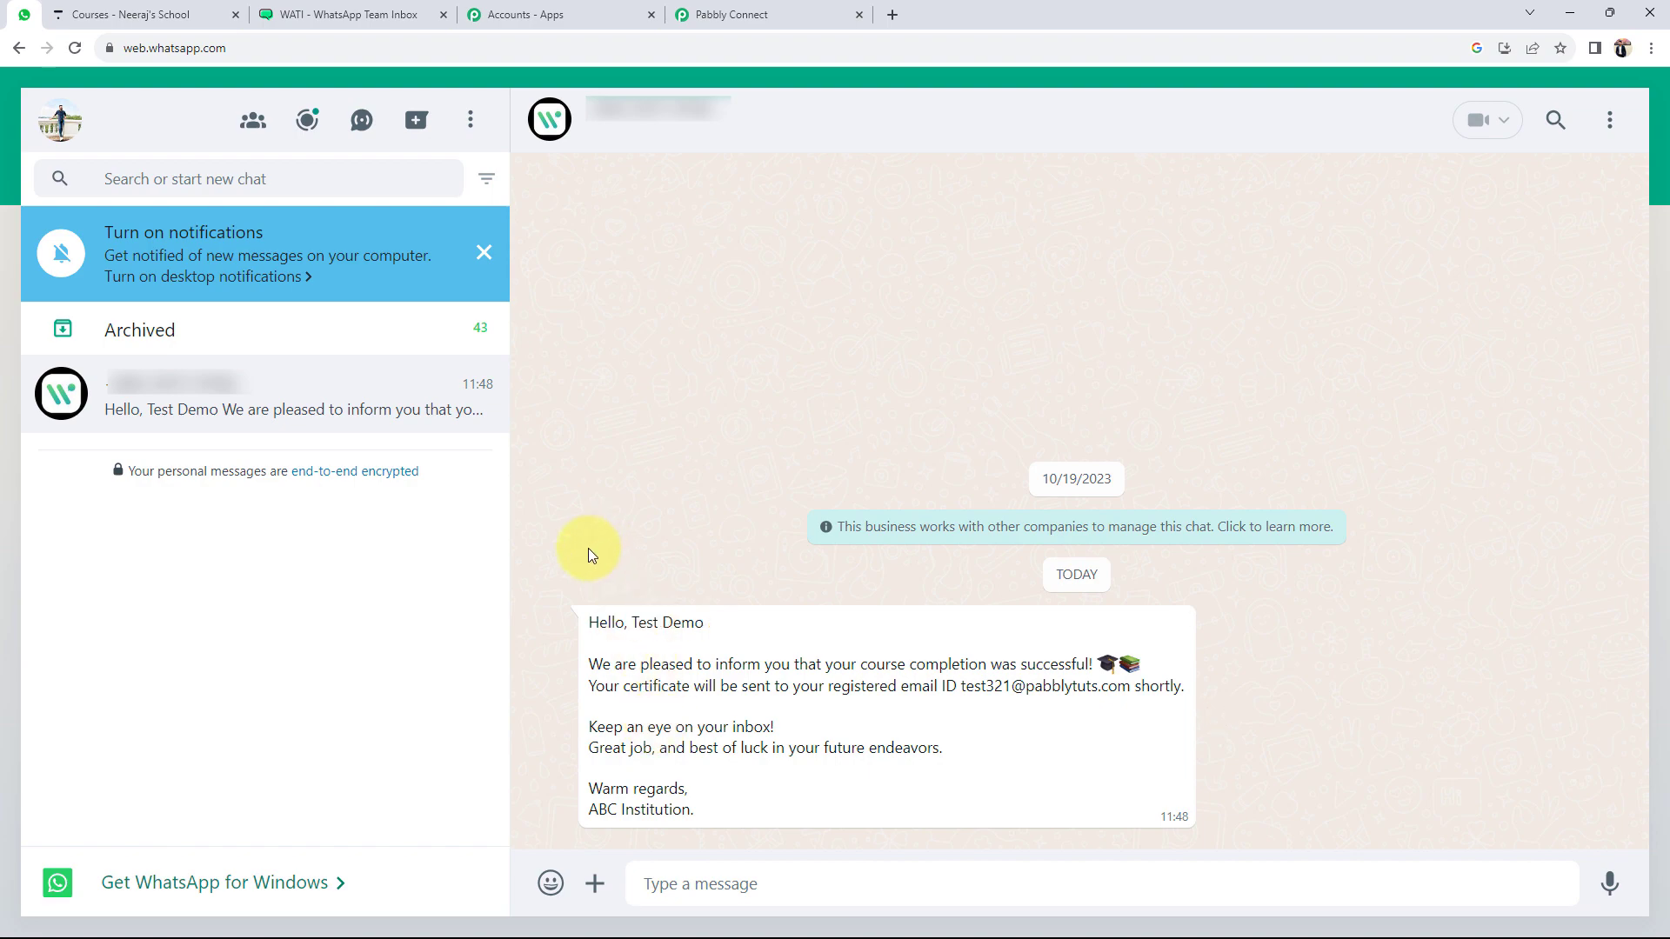
pyautogui.click(743, 15)
pyautogui.scroll(15, 235, 665)
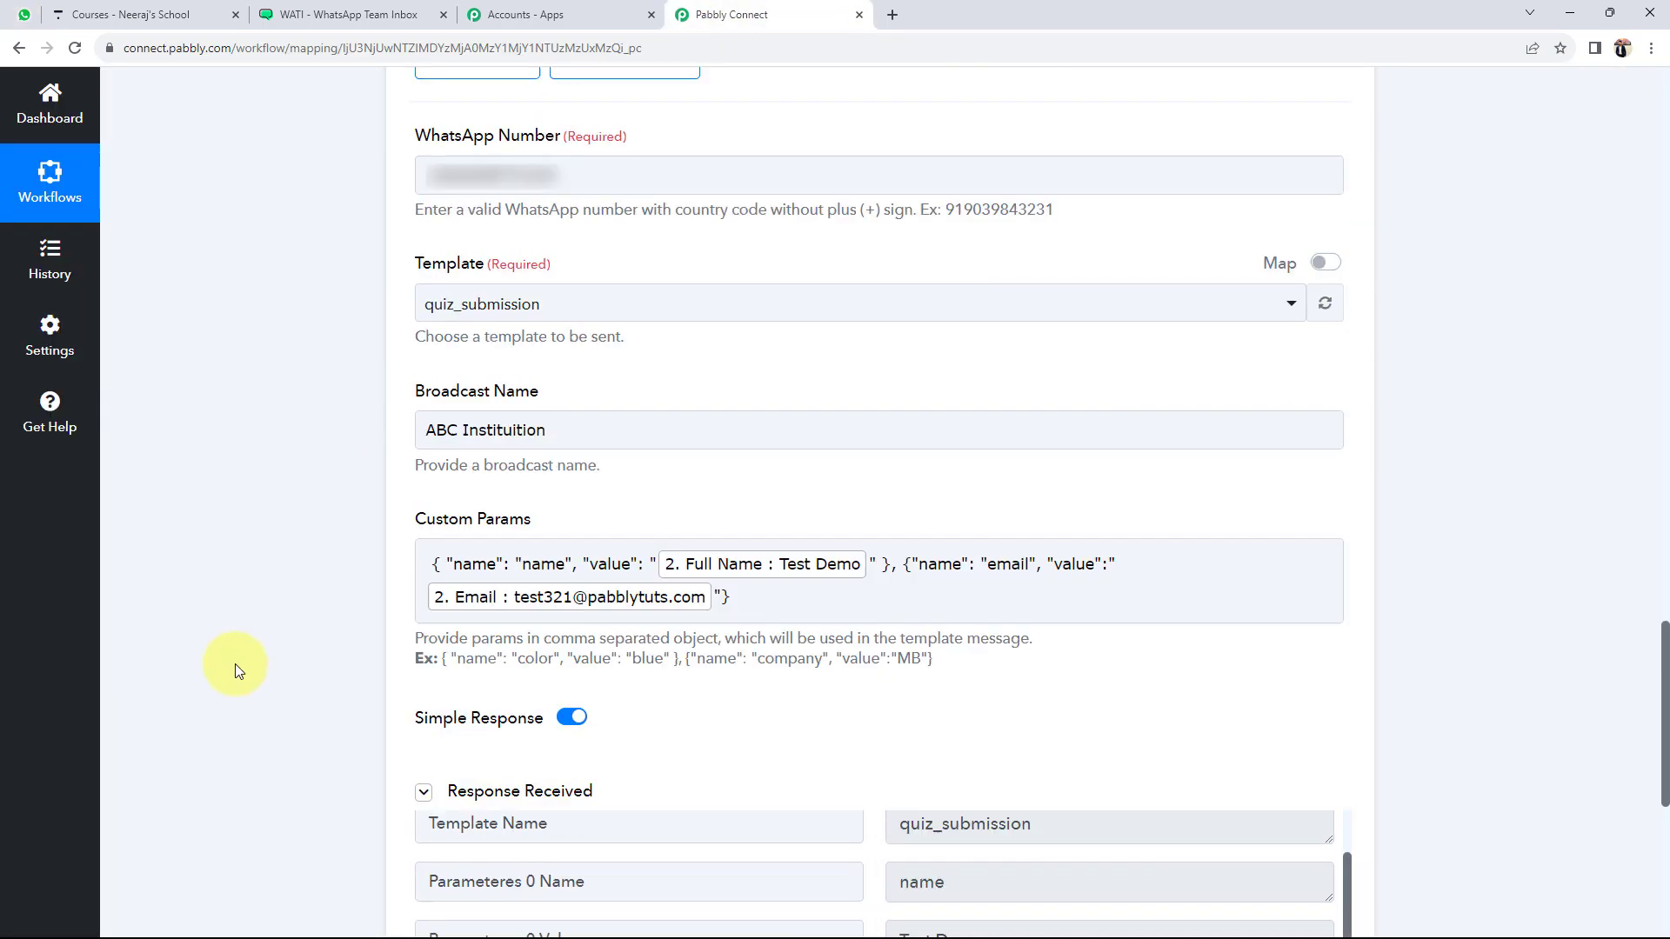
pyautogui.scroll(15, 754, 665)
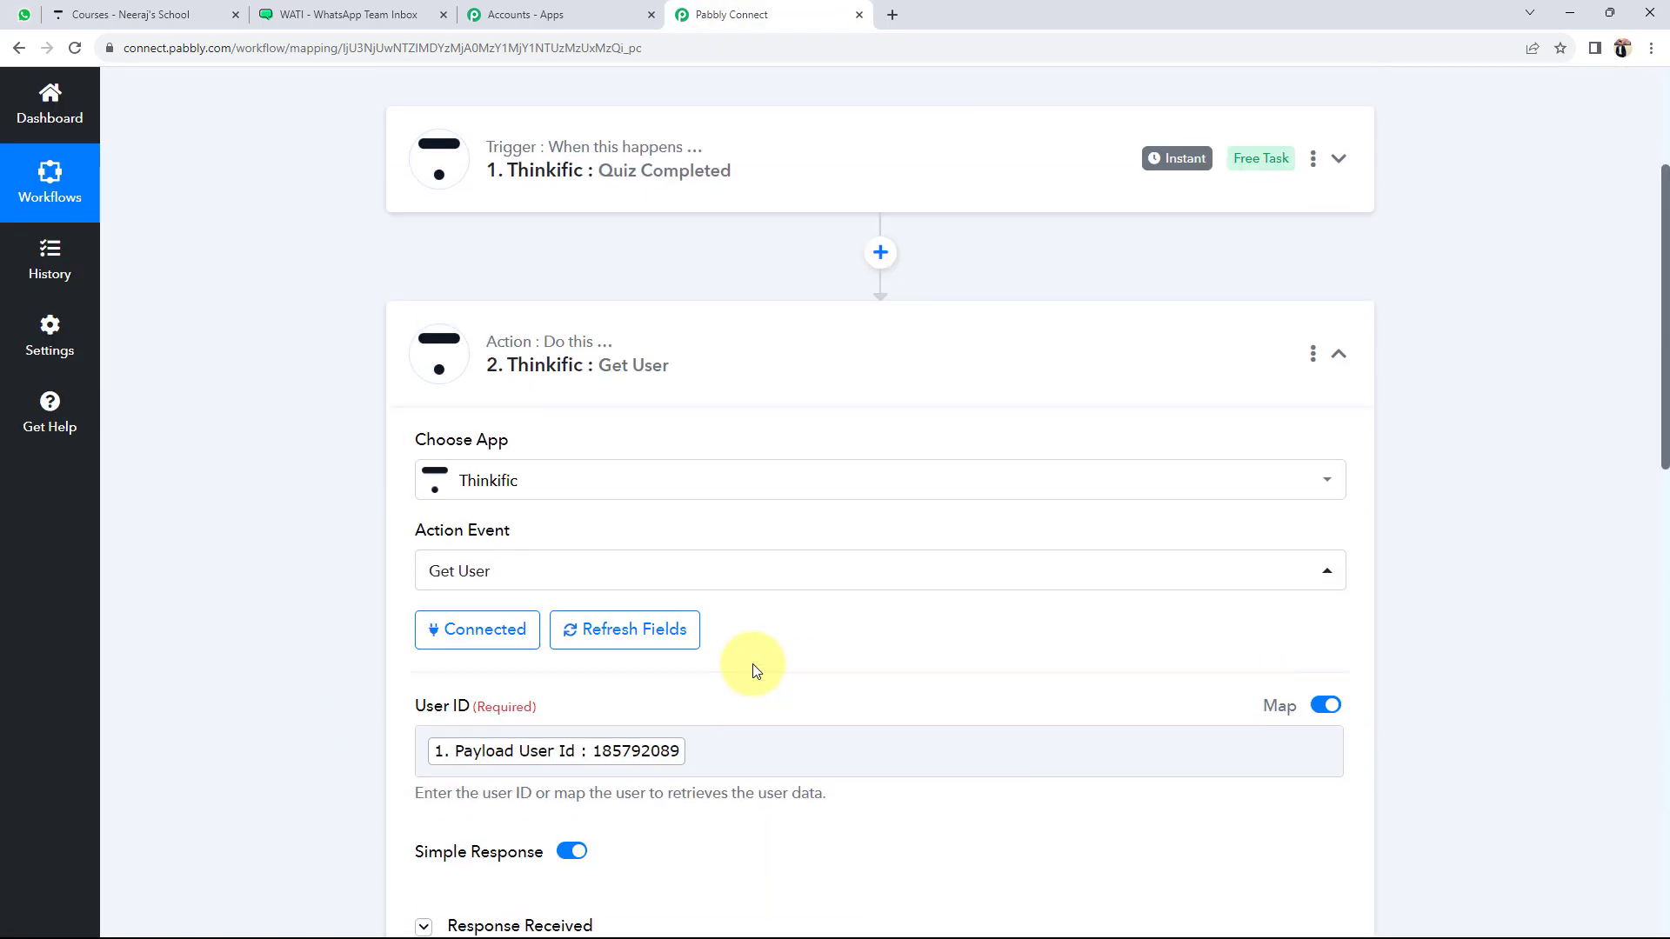
pyautogui.click(765, 346)
pyautogui.scroll(3, 291, 540)
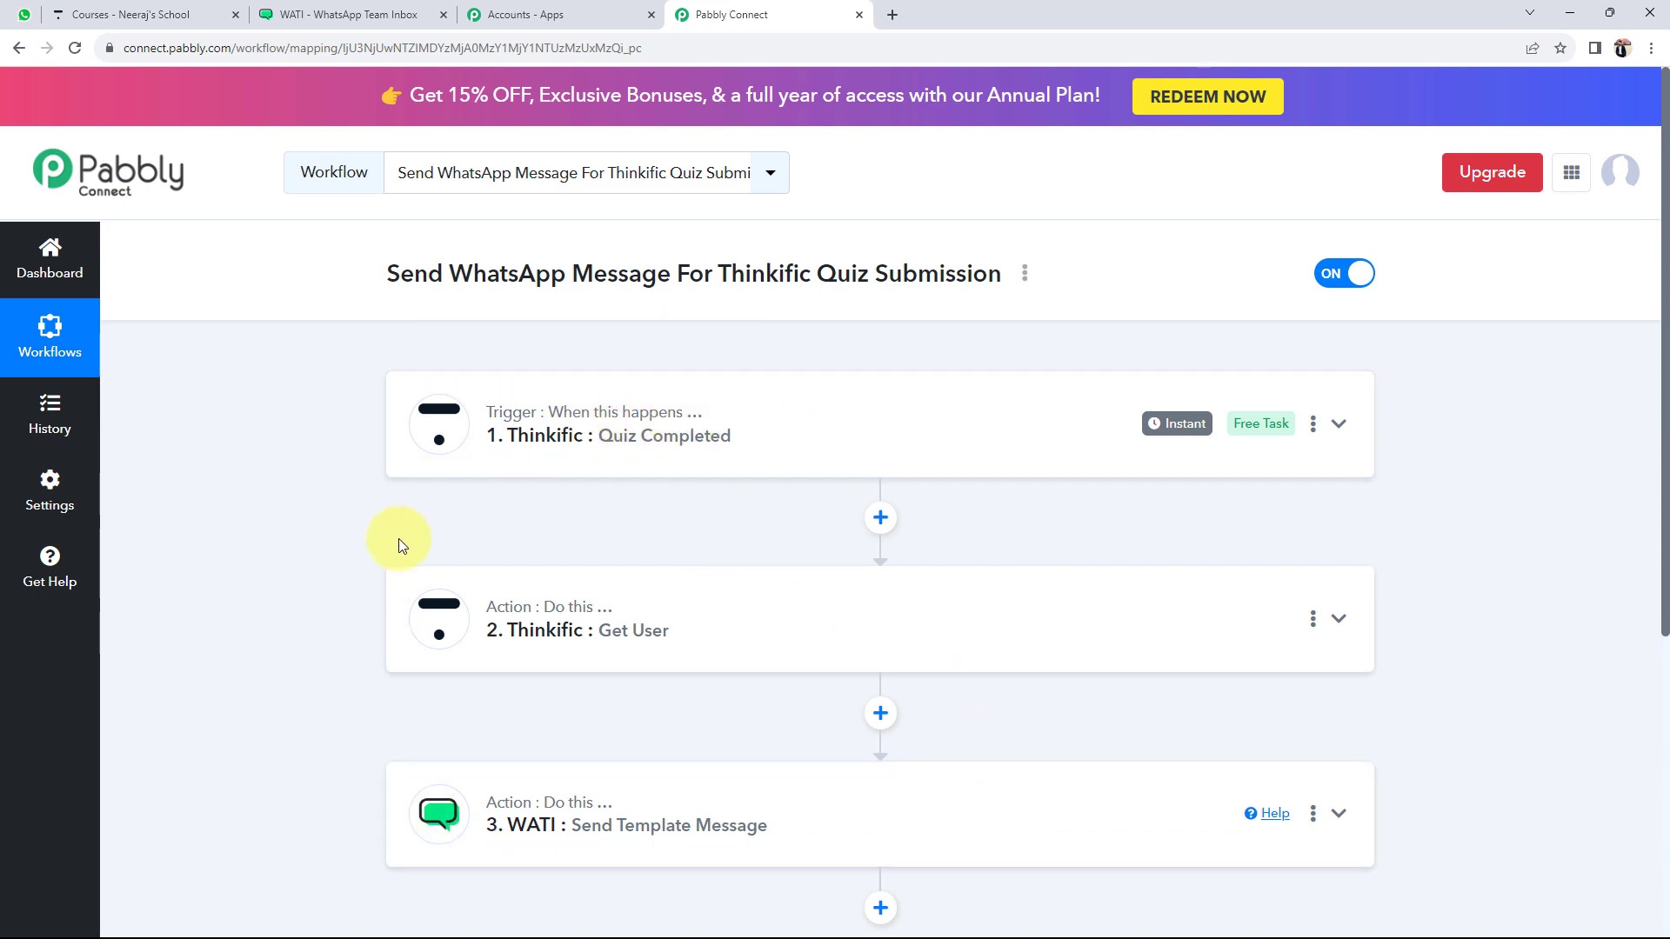
# Switch to Thinkific, open the PHP Course for Beginners (8 Weeks) and copy only the school's base URL from its address.
pyautogui.click(144, 15)
pyautogui.scroll(-1, 681, 614)
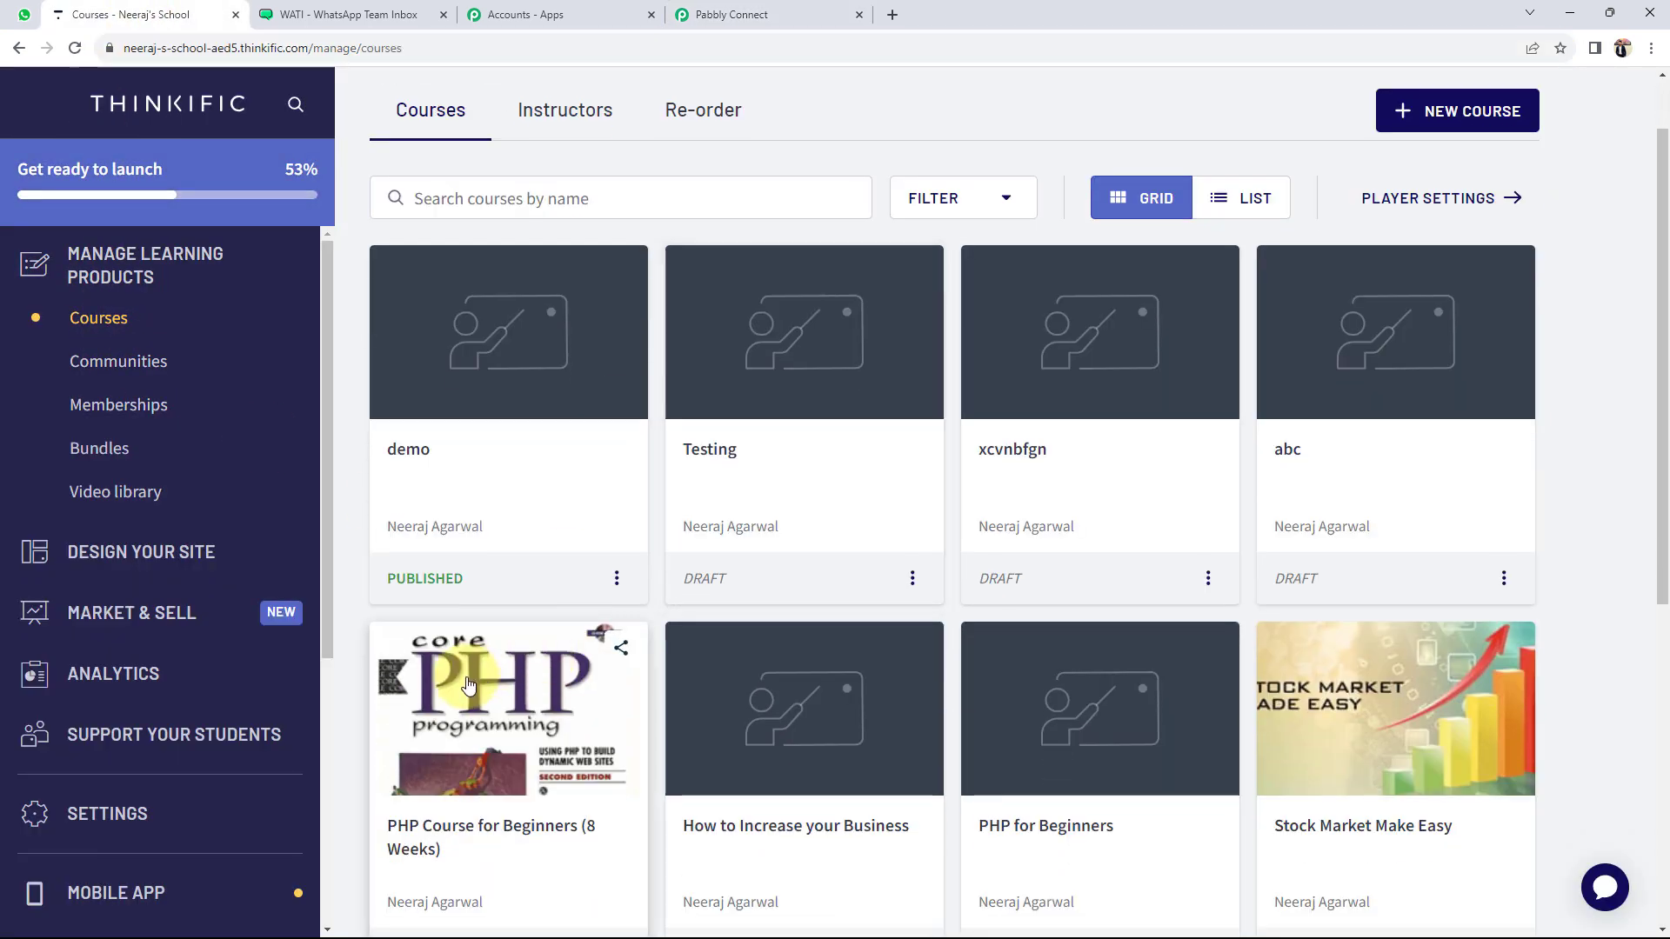
pyautogui.click(481, 684)
pyautogui.click(176, 54)
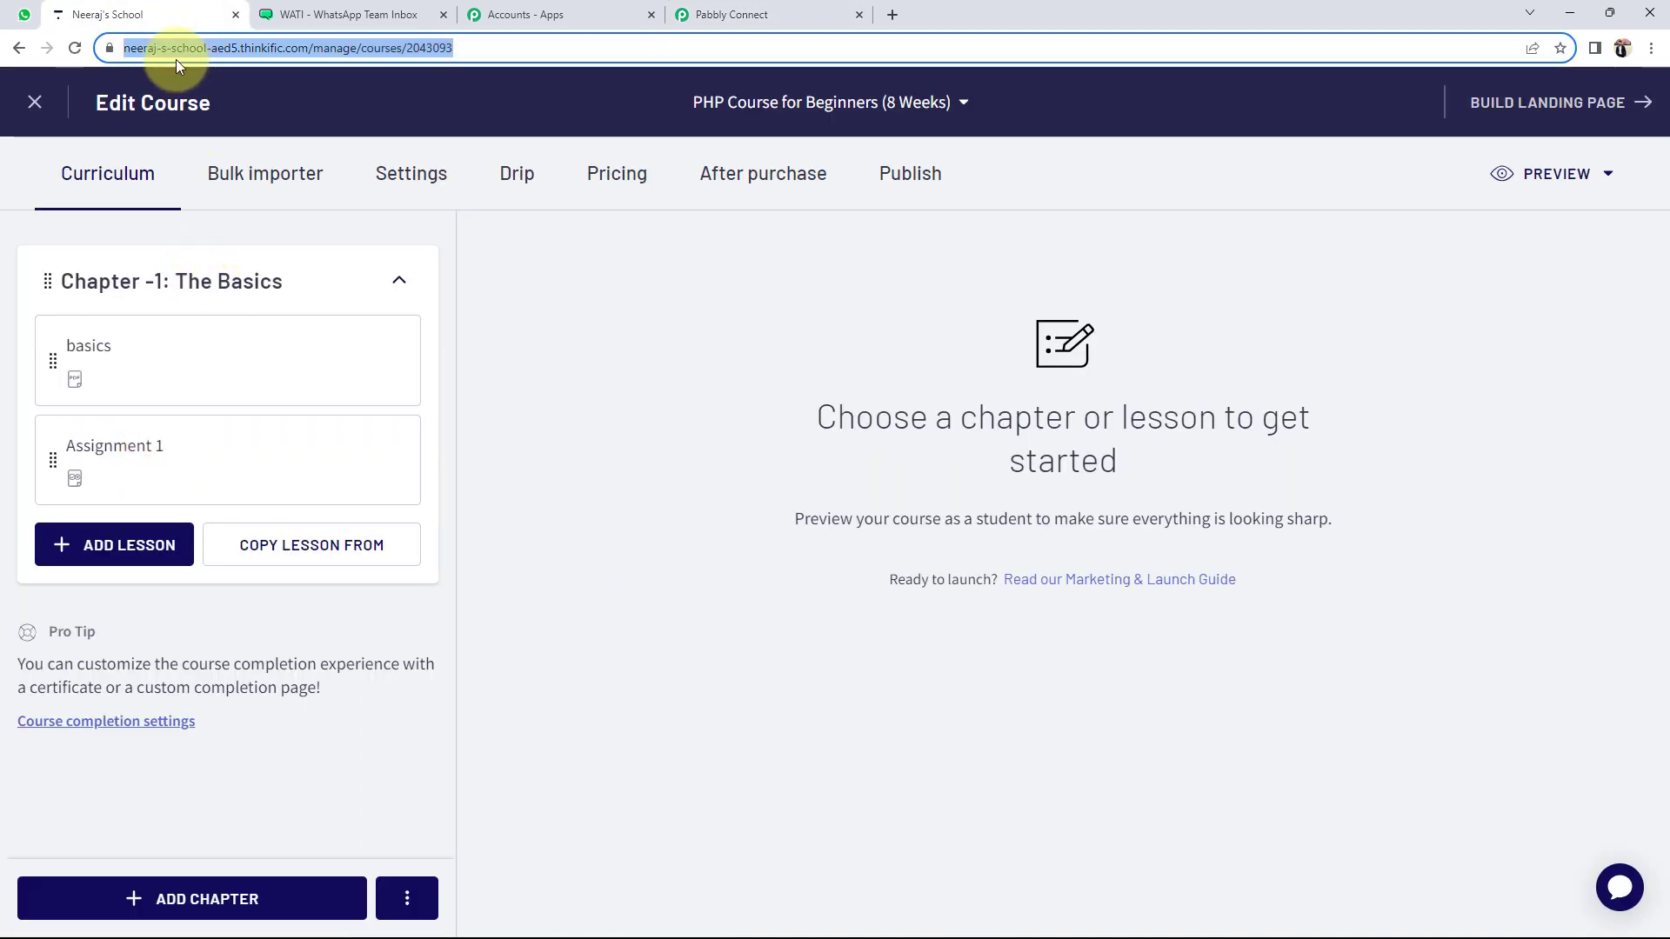
pyautogui.click(144, 52)
pyautogui.moveTo(123, 49); pyautogui.dragTo(350, 58)
pyautogui.hotkey('ctrl', 'c')
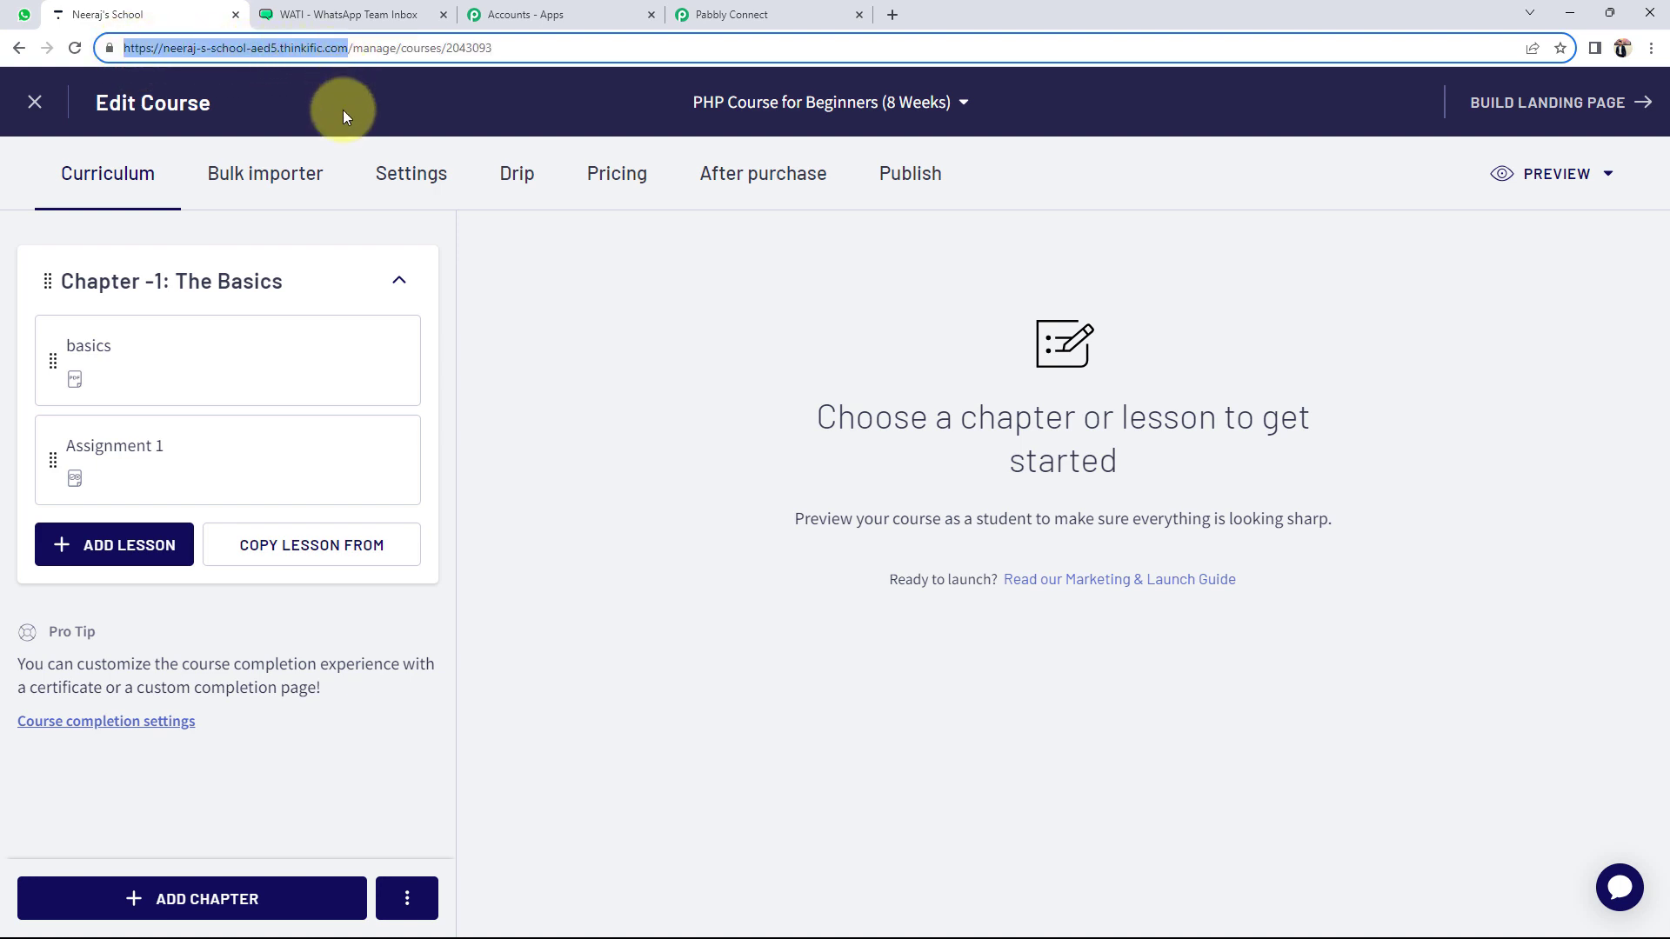
# Open a new incognito window and load the copied Thinkific school URL in it.
pyautogui.click(891, 14)
pyautogui.click(1651, 47)
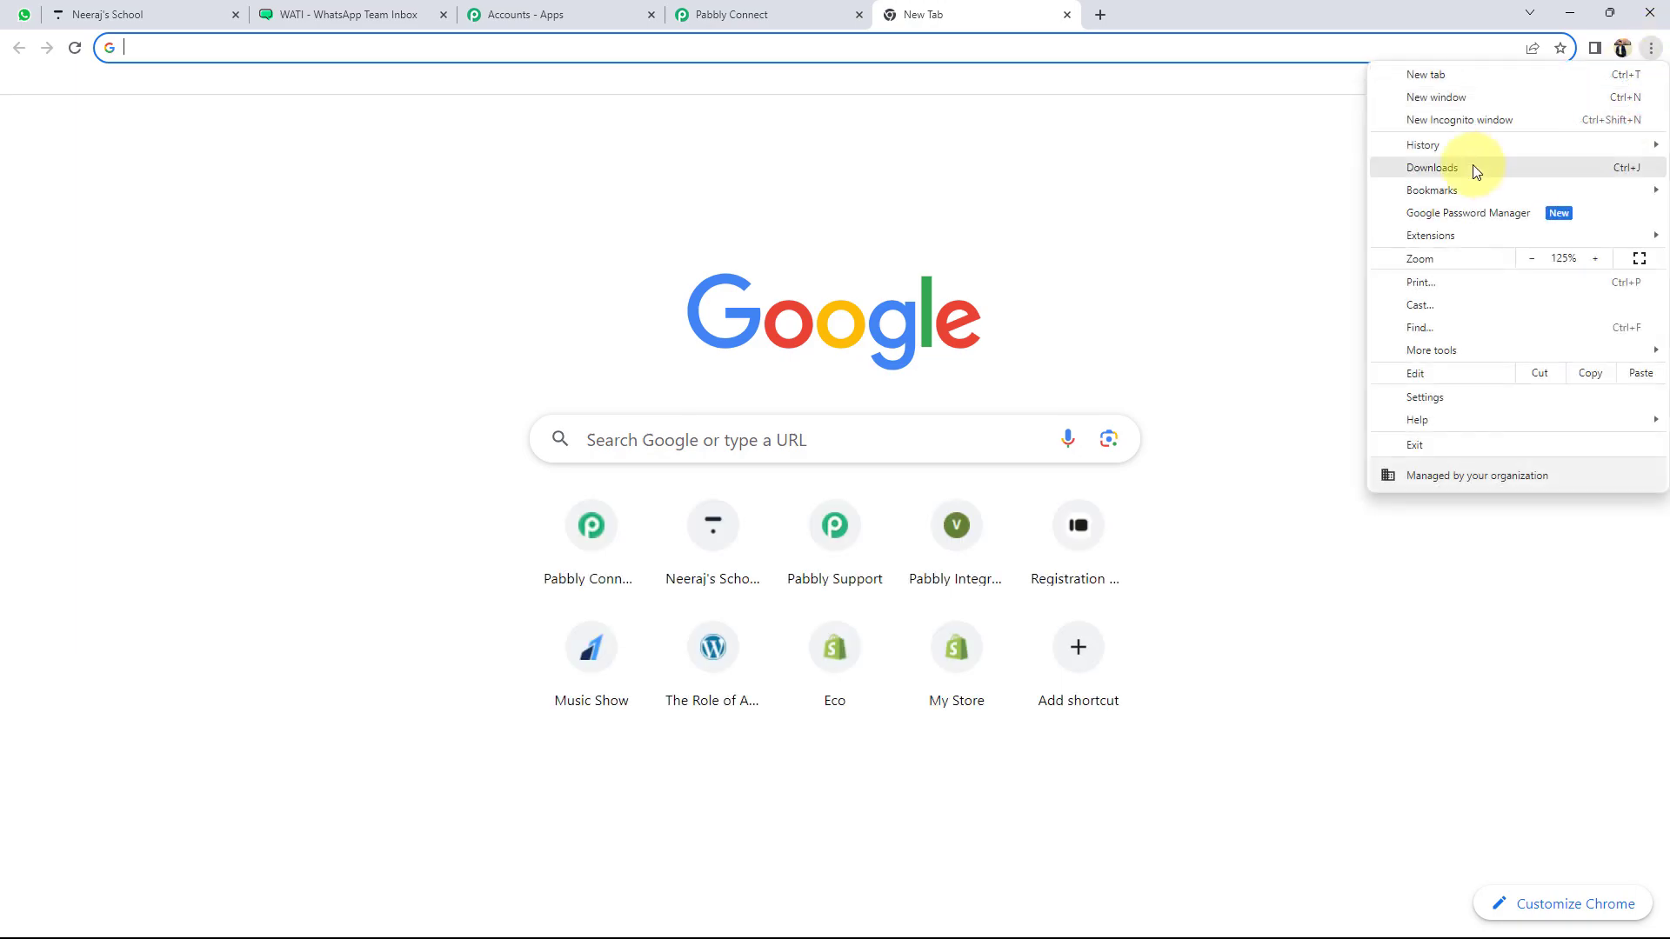
pyautogui.click(1448, 120)
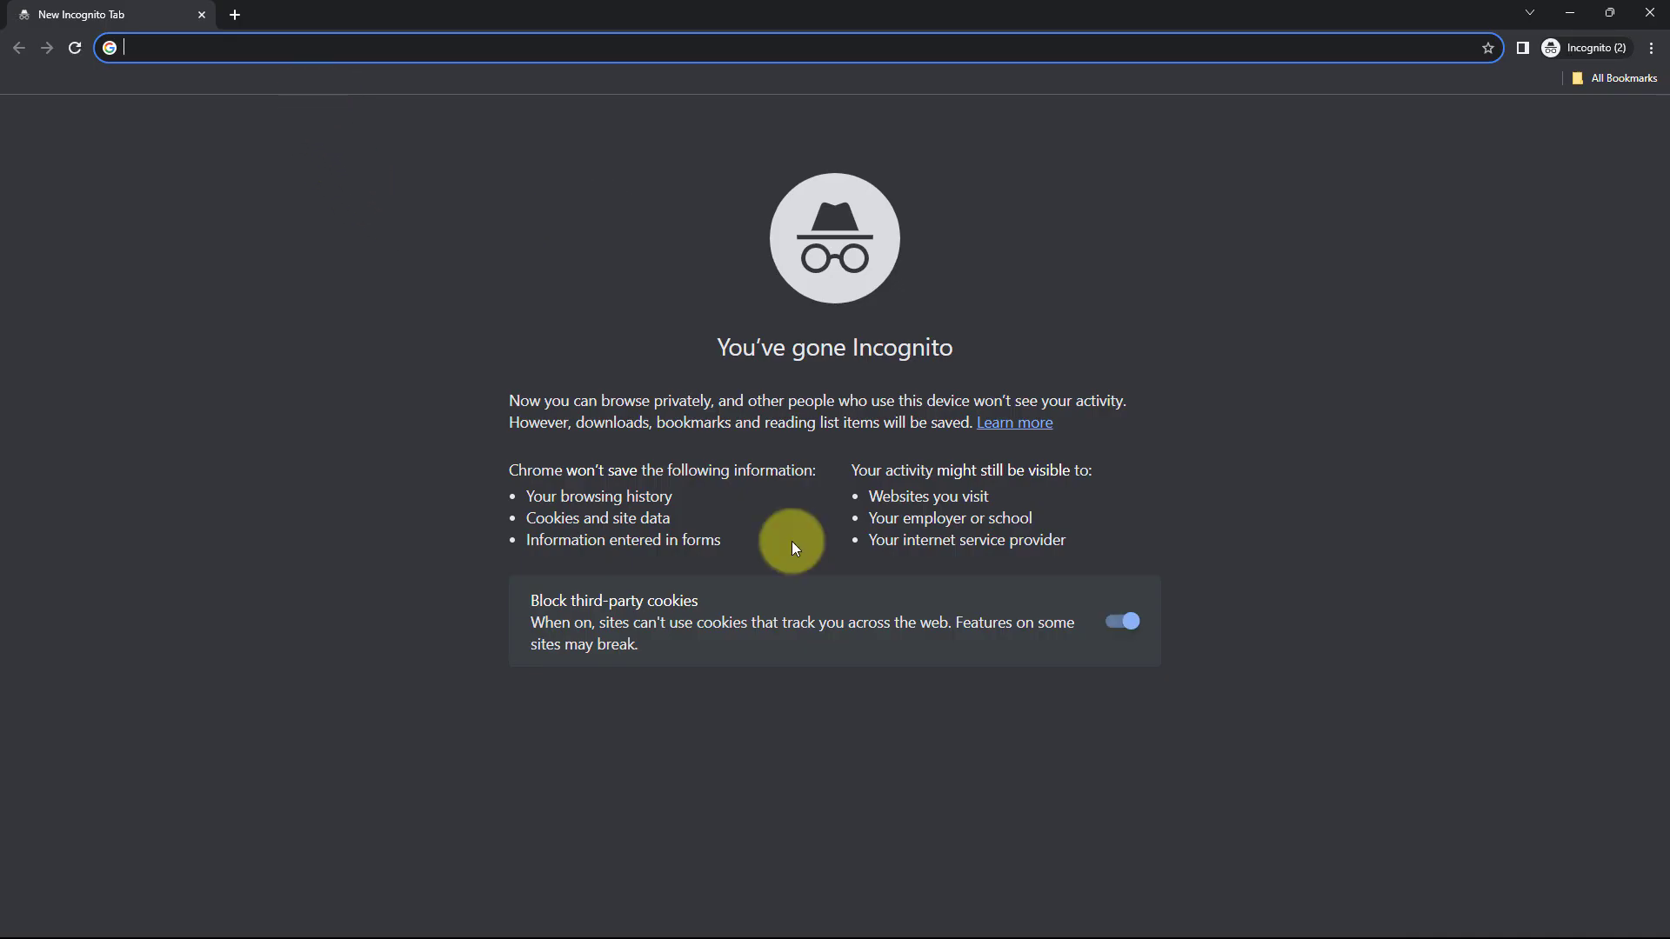
pyautogui.hotkey('ctrl', 'v')
pyautogui.press('Return')
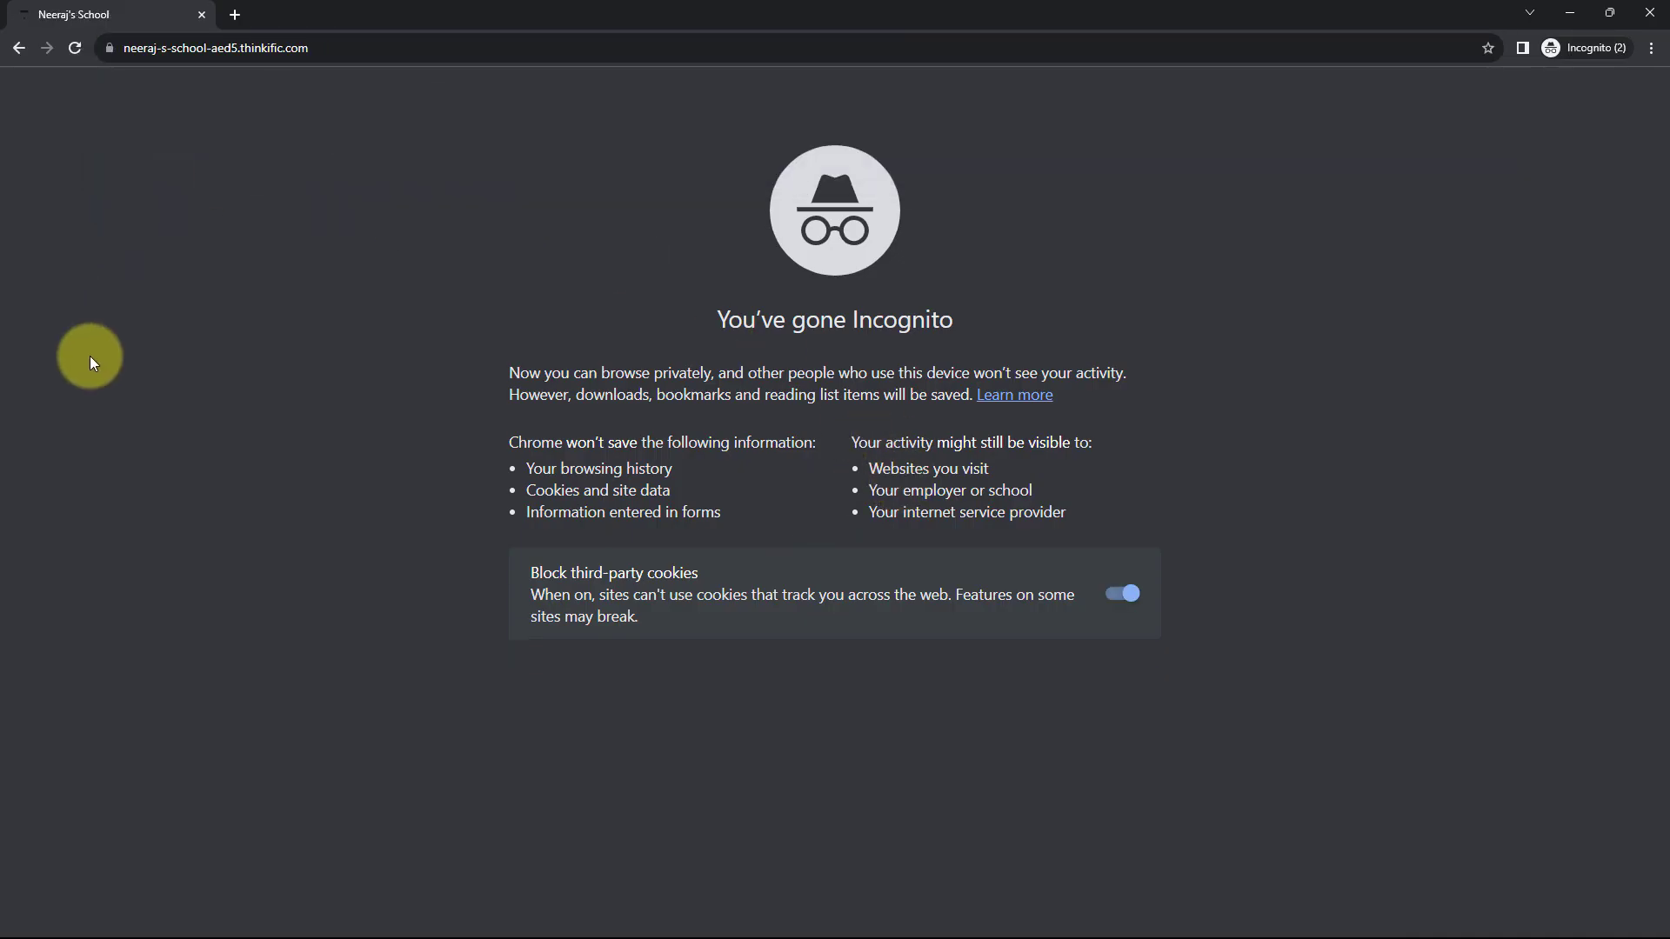
# Enroll for free in PHP Course for Beginners (8 Weeks), signing up with the test student's name, email, account password and phone number.
pyautogui.scroll(-3, 702, 522)
pyautogui.click(835, 520)
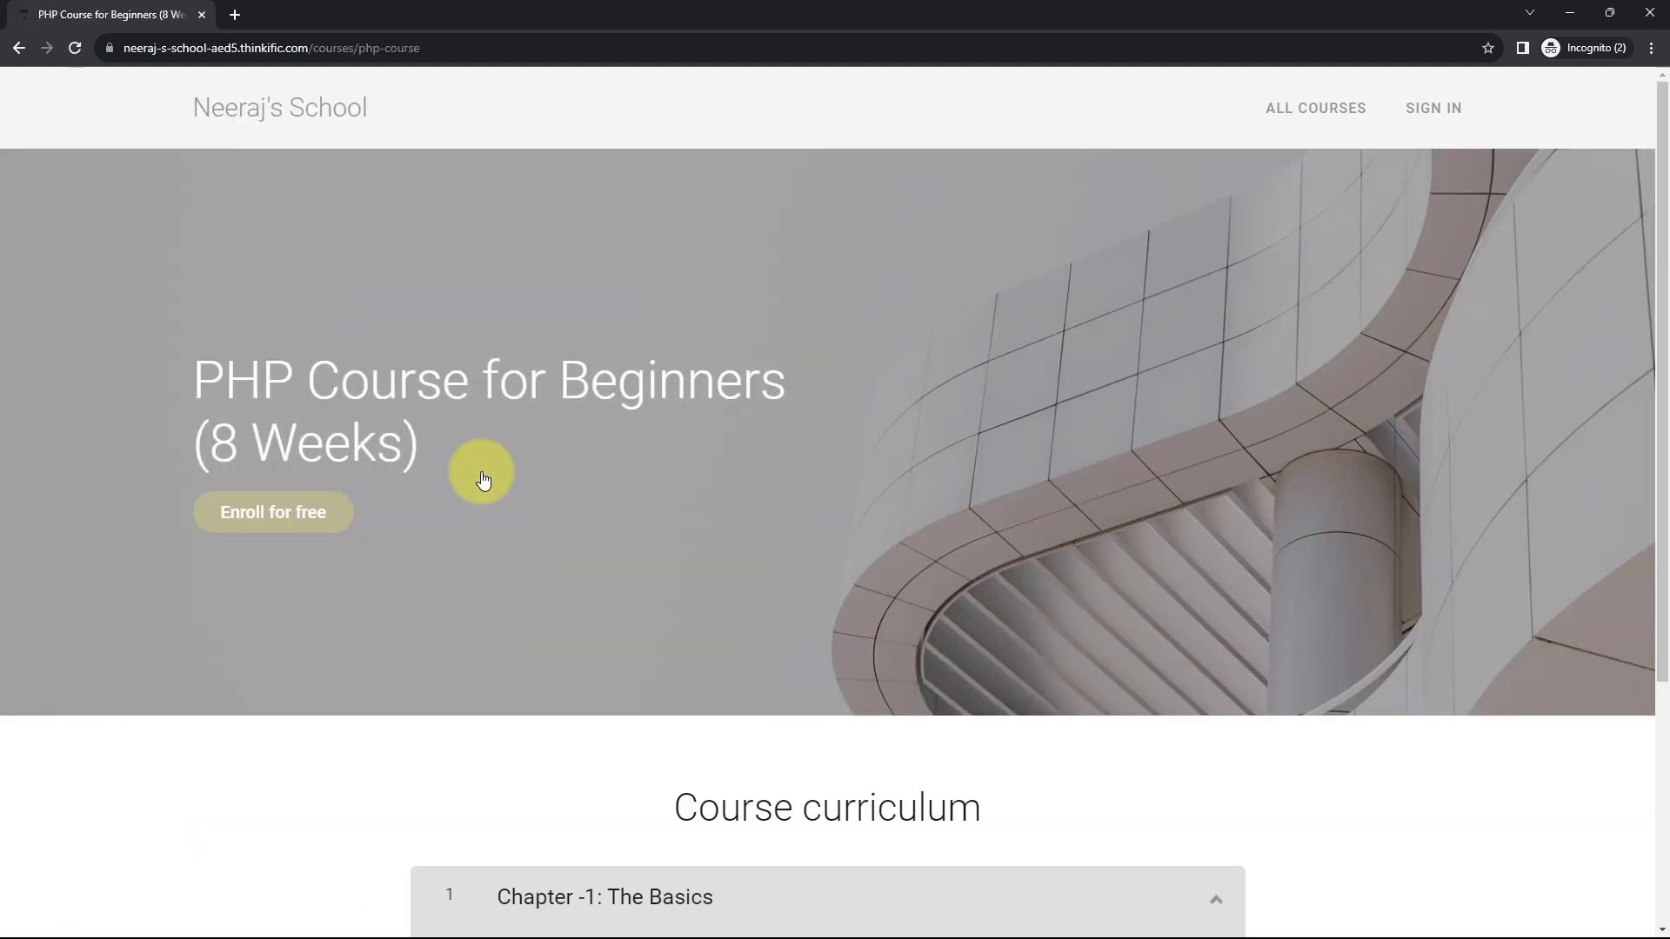
pyautogui.click(307, 512)
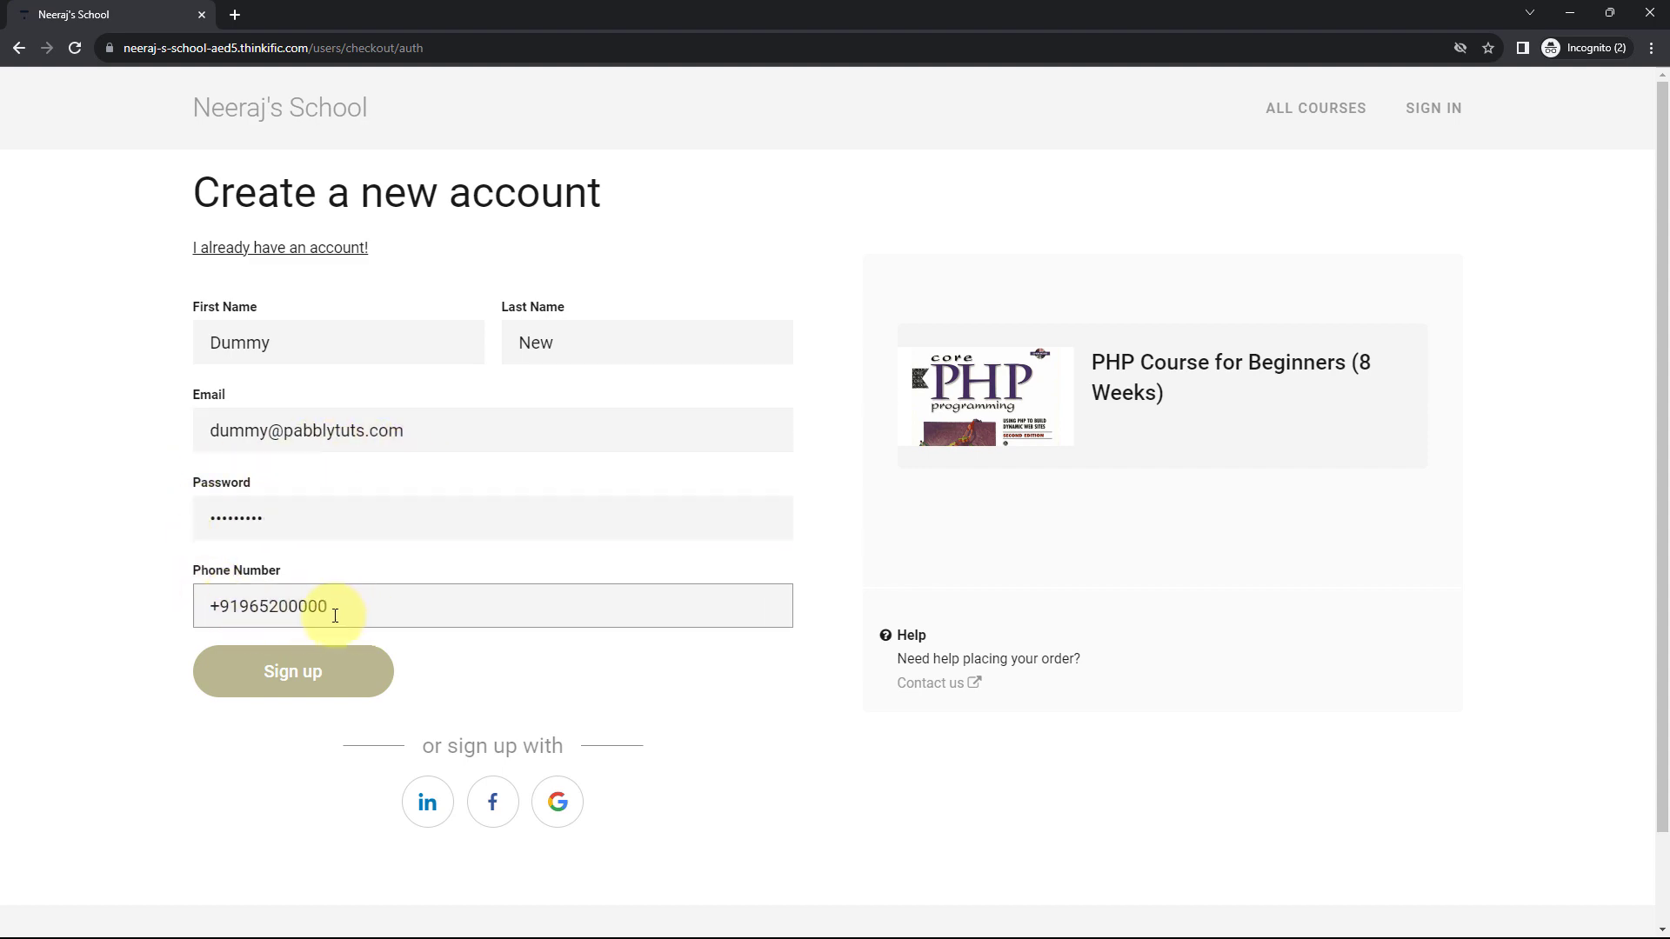
pyautogui.click(298, 670)
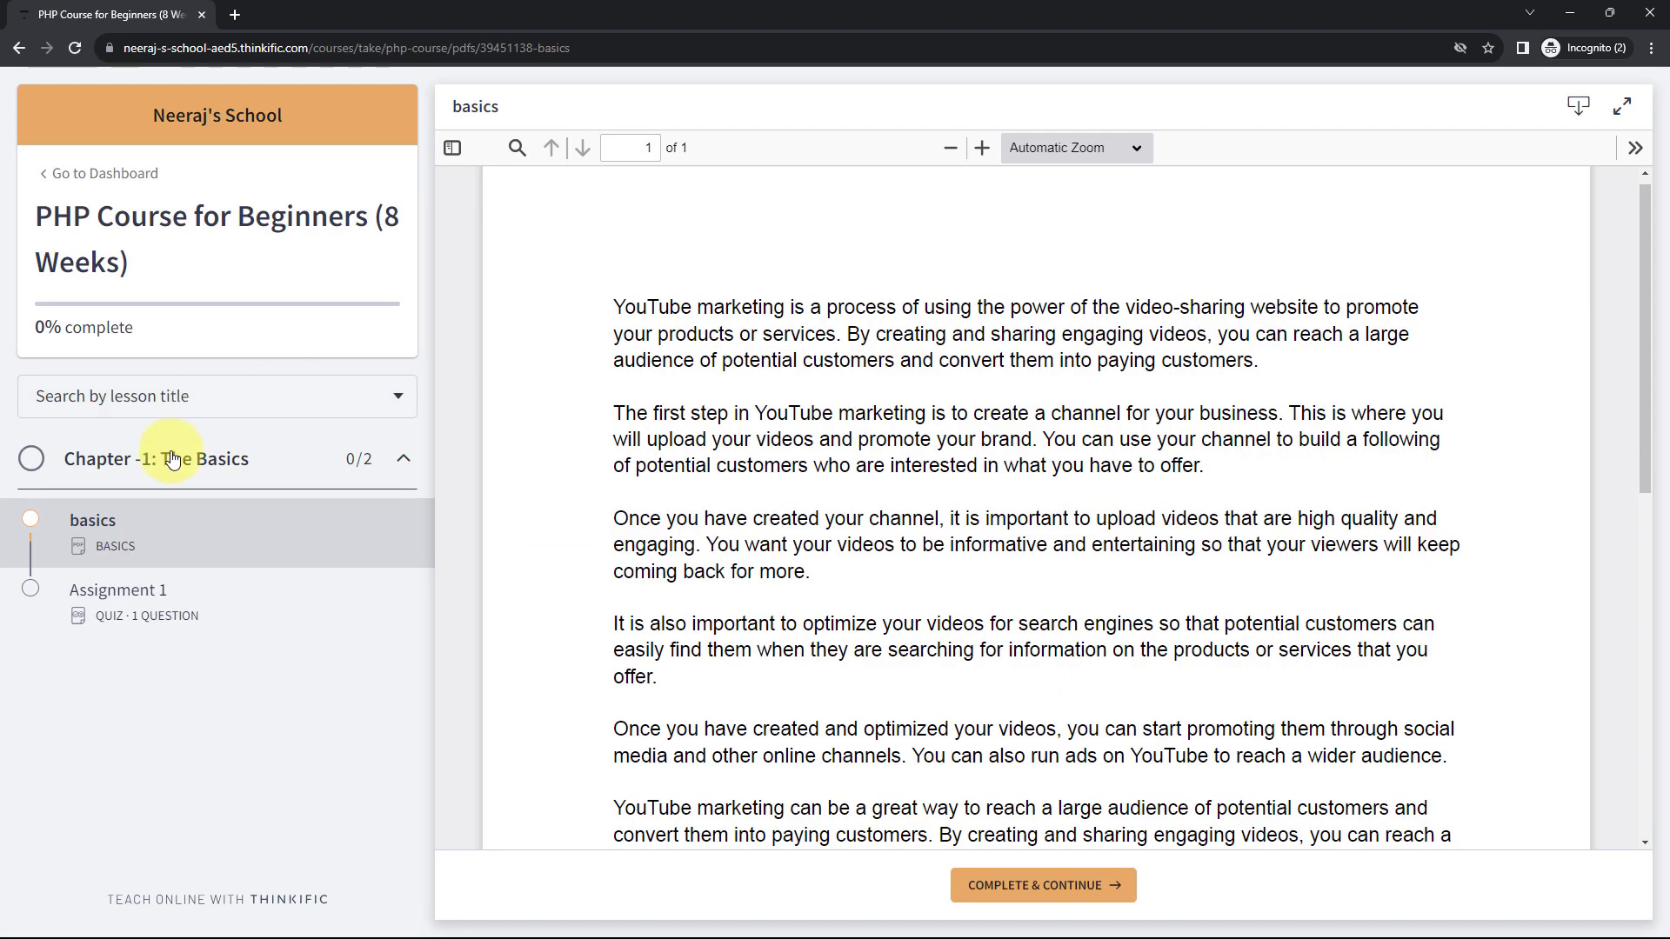
# Take the Assignment 1 quiz, answer "What is PHP?" with Hypertext Preprocessor, finish it and review the completion score.
pyautogui.click(129, 618)
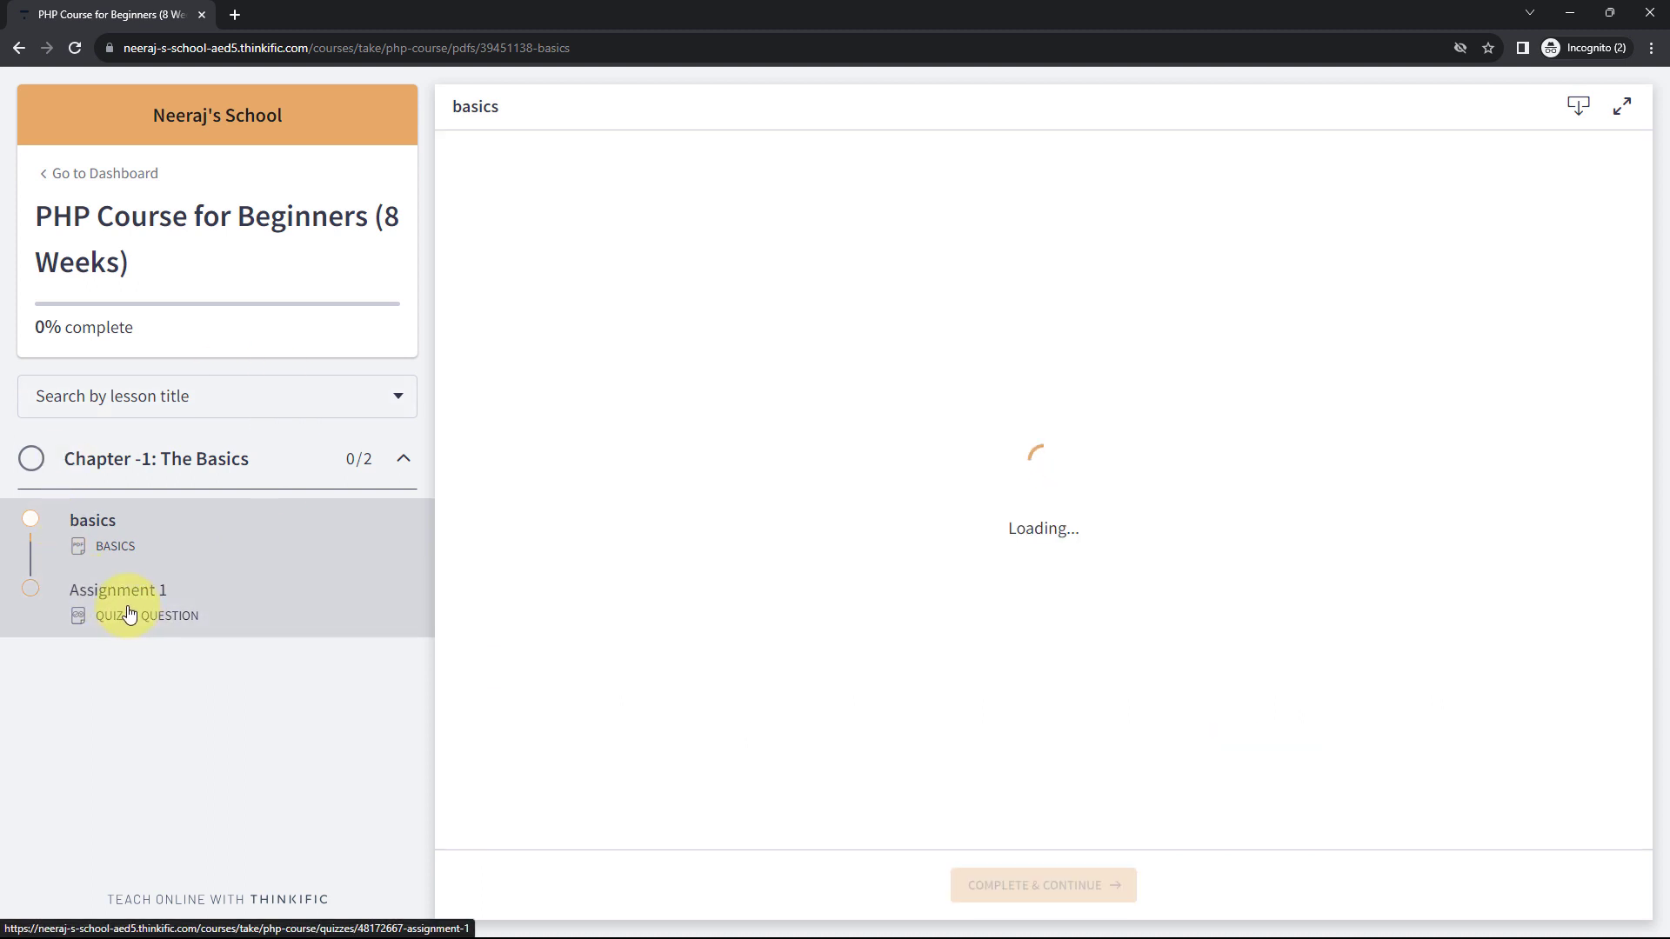
pyautogui.click(739, 347)
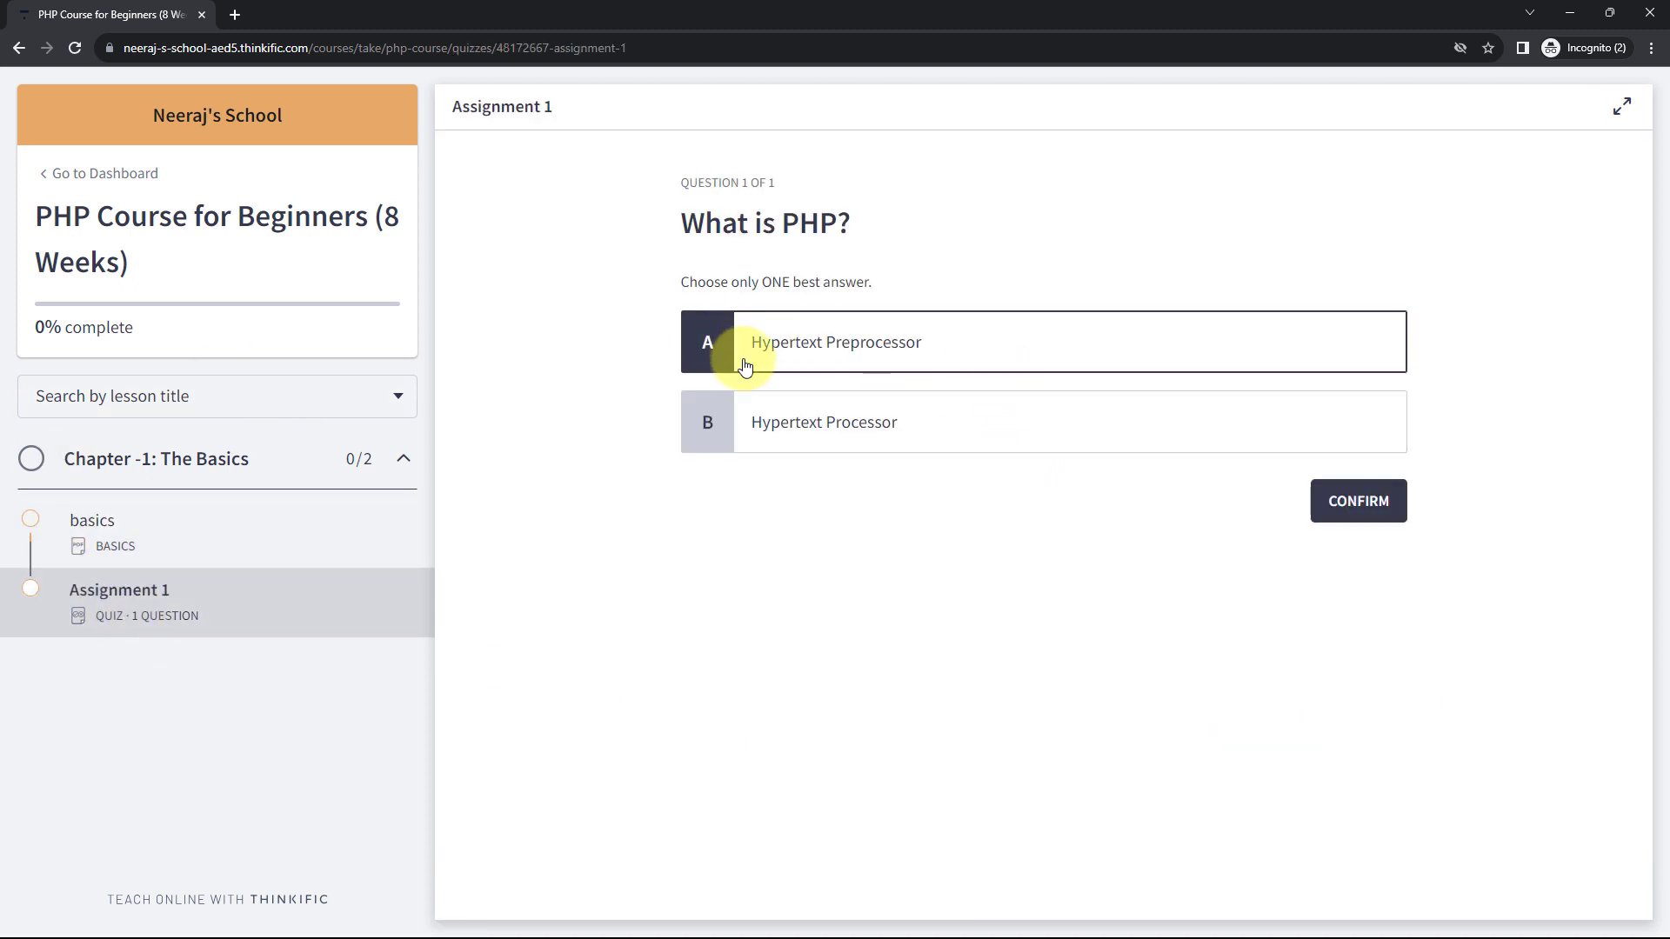
pyautogui.click(1321, 504)
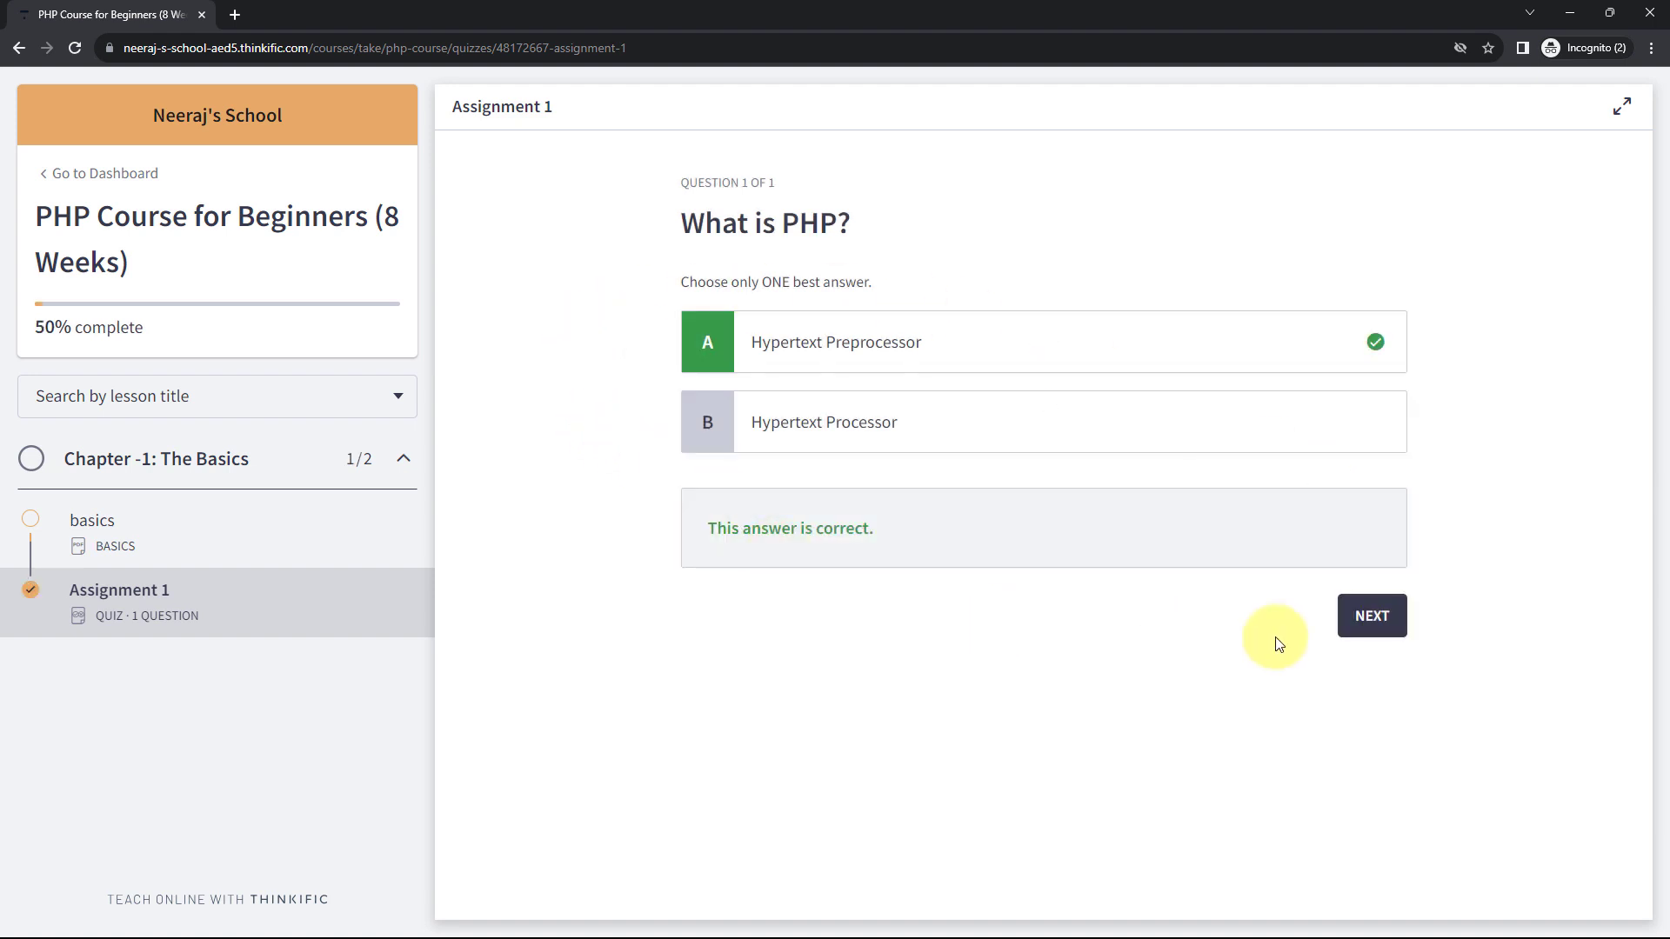
pyautogui.click(1374, 623)
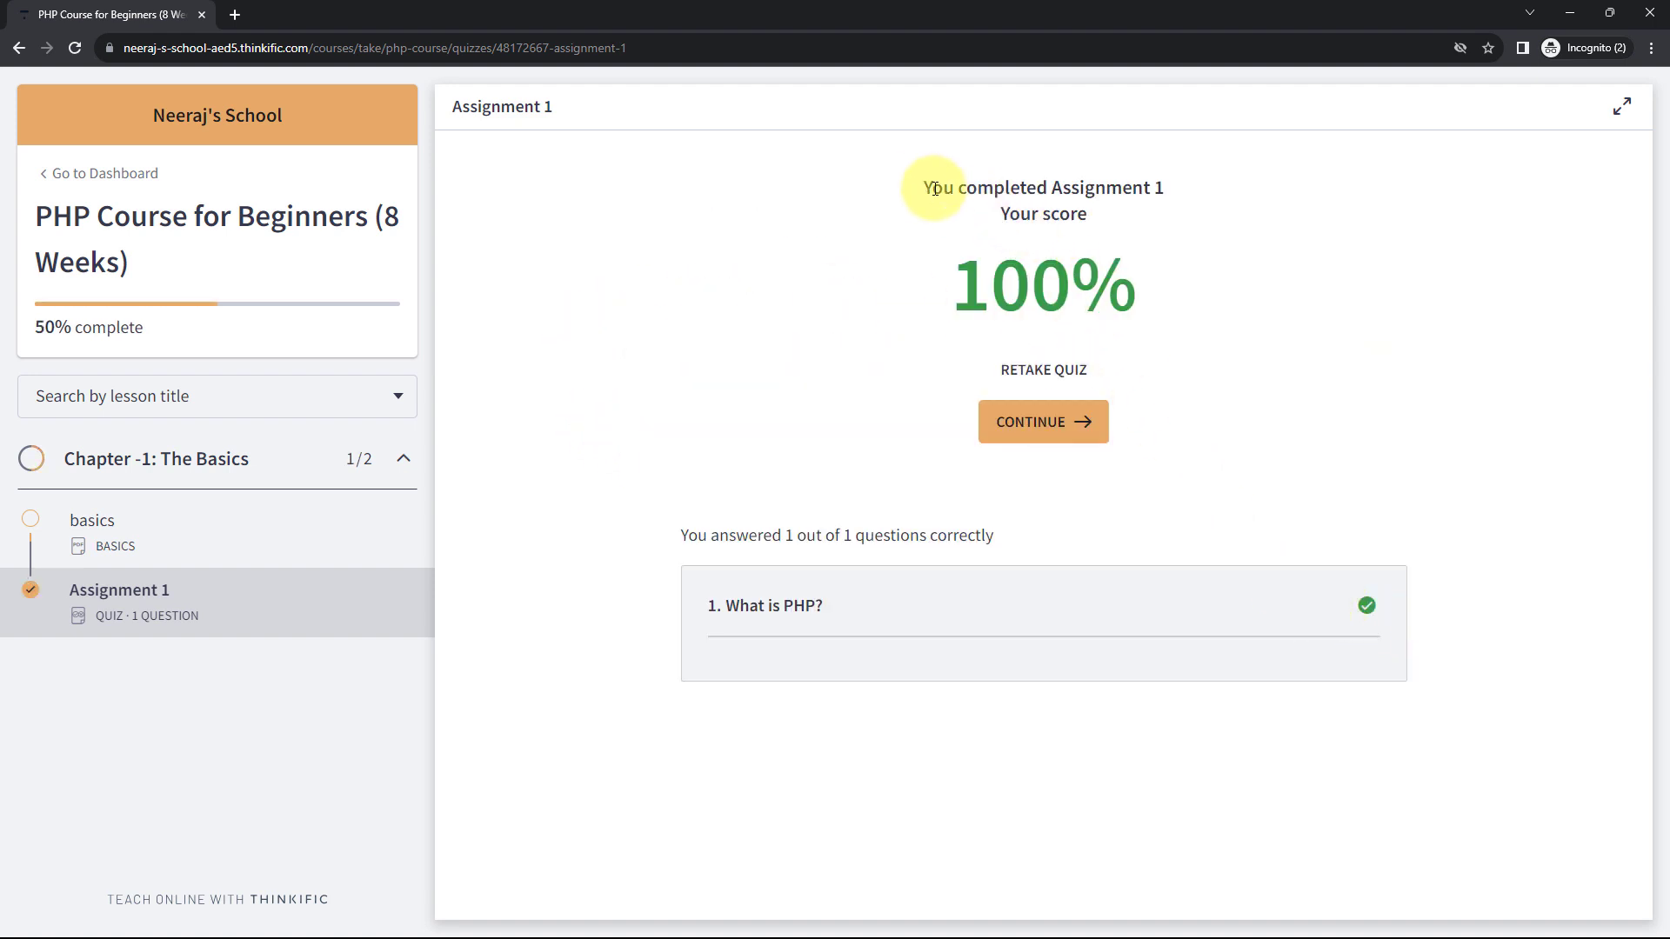
pyautogui.moveTo(928, 188); pyautogui.dragTo(1103, 354)
pyautogui.click(792, 356)
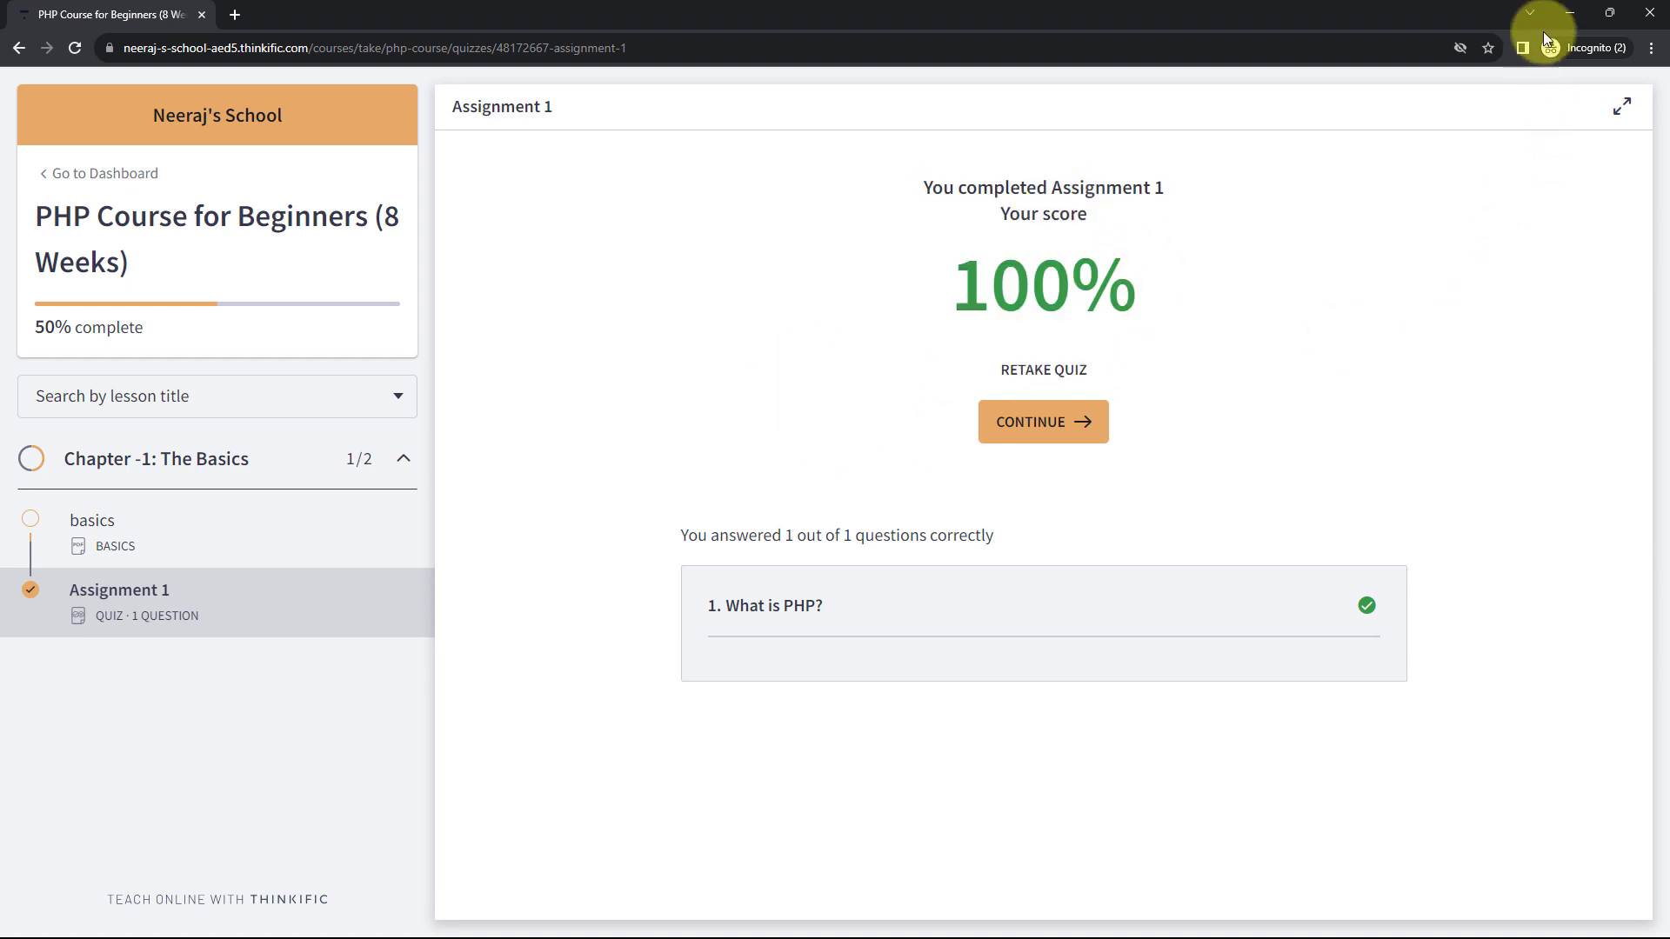
# Switch to WhatsApp Web, check the new student's name and email in the latest message, and return to the Pabbly Connect workflow.
pyautogui.click(1565, 10)
pyautogui.click(22, 14)
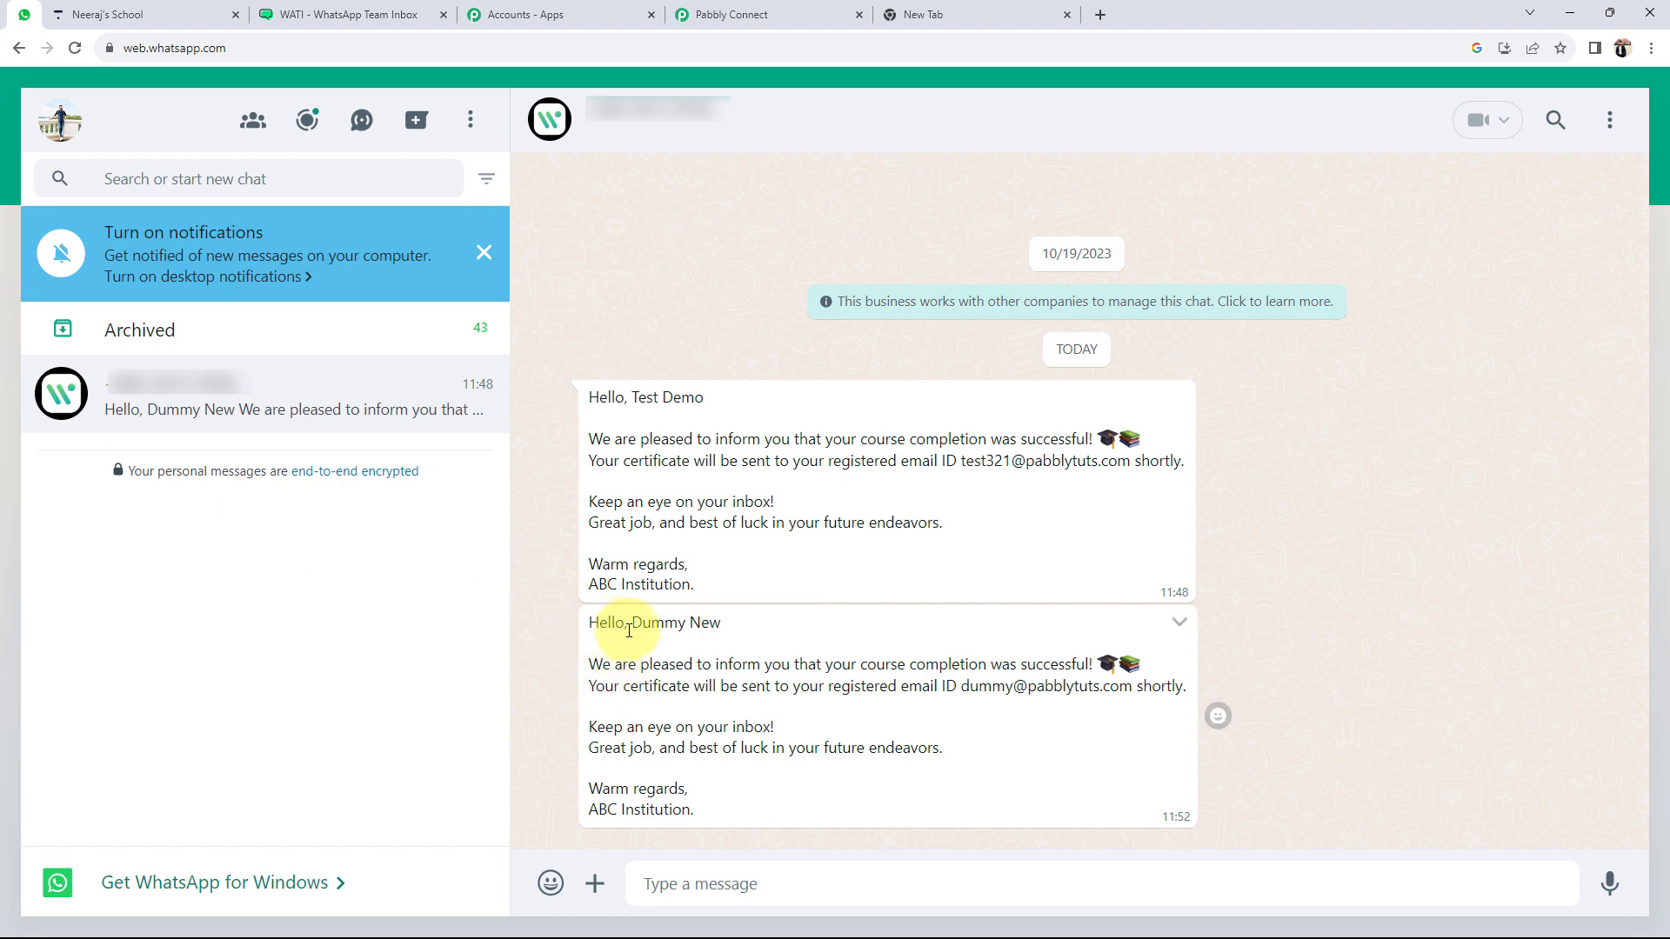
pyautogui.moveTo(632, 630); pyautogui.dragTo(709, 628)
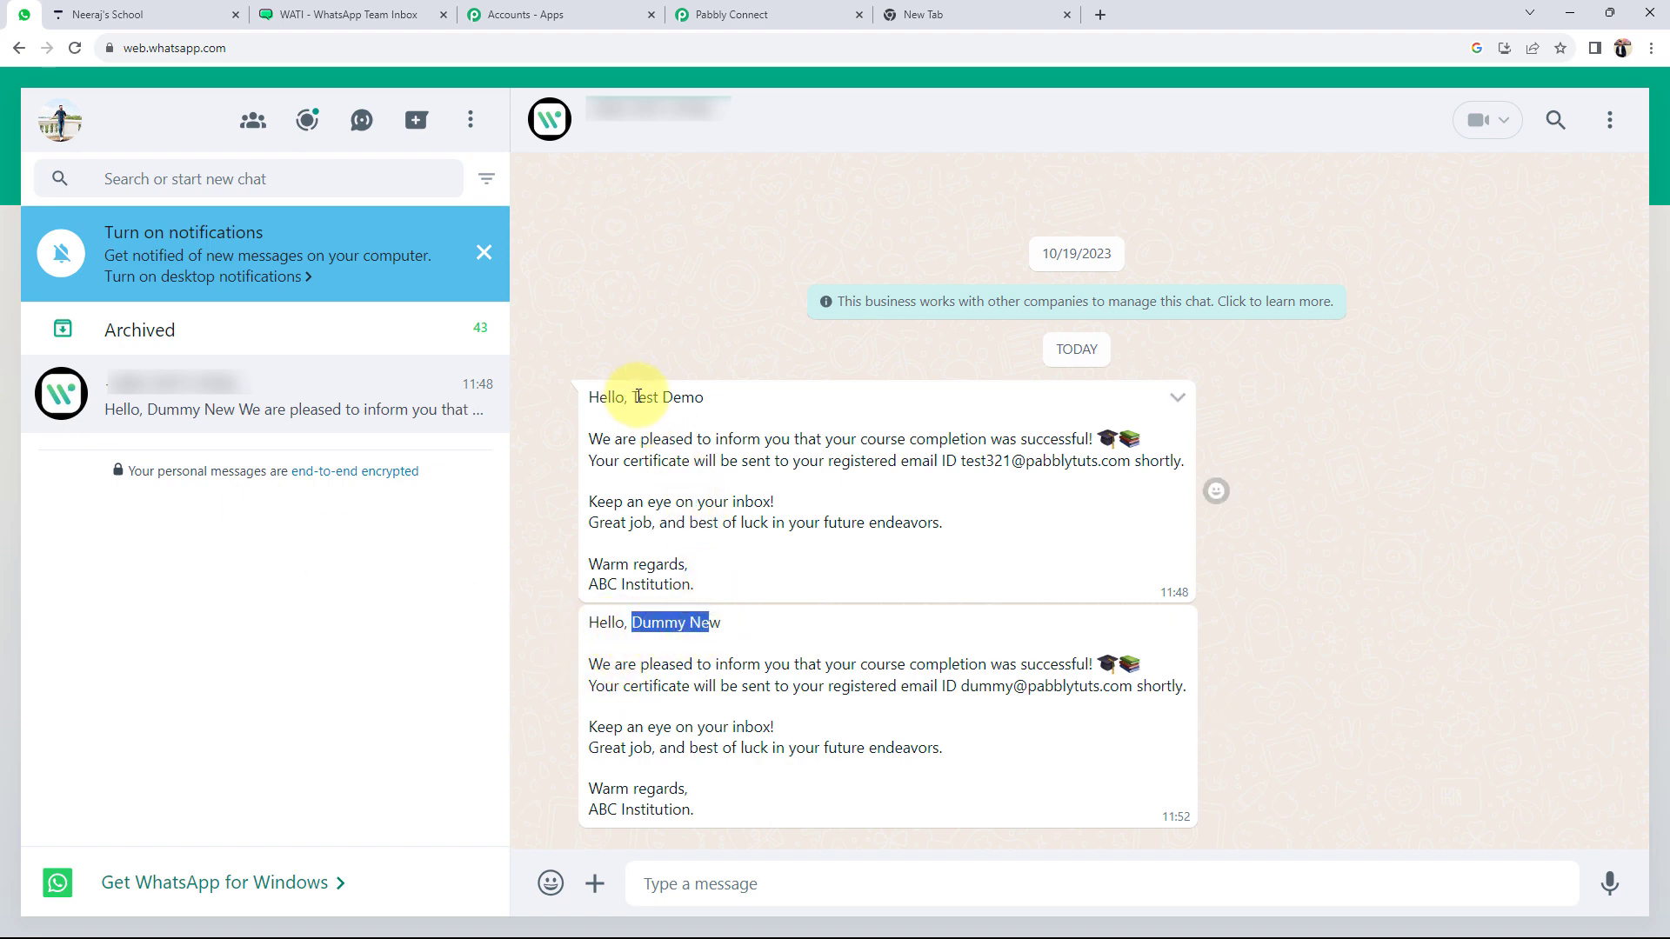
pyautogui.click(700, 672)
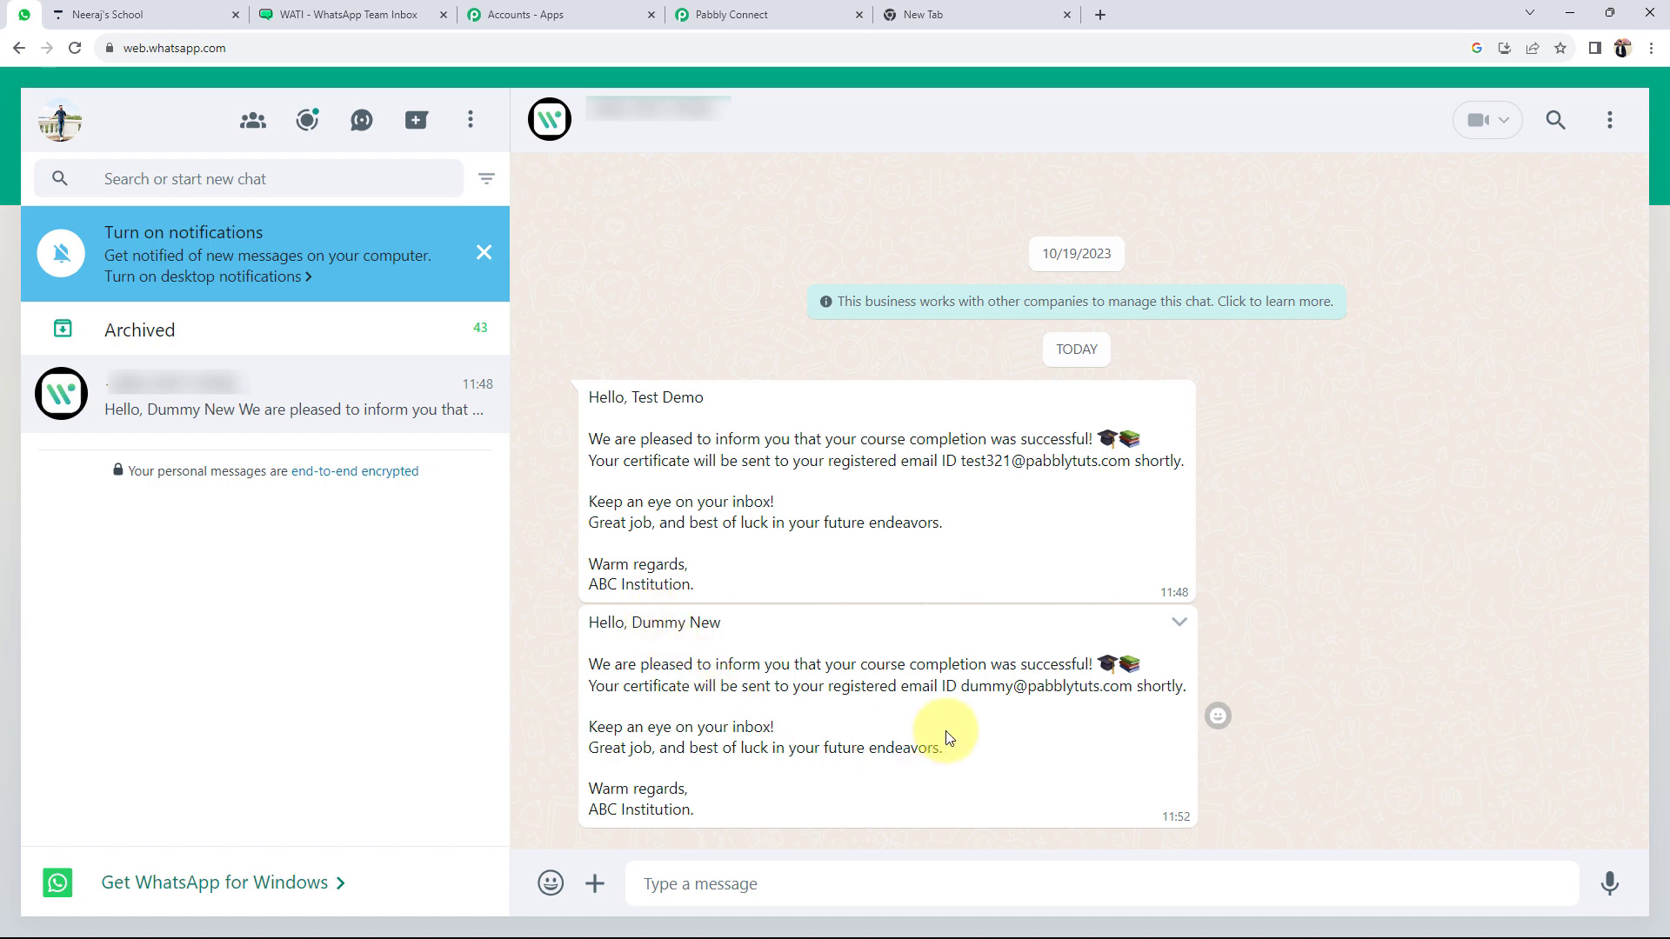
pyautogui.moveTo(960, 686); pyautogui.dragTo(1130, 683)
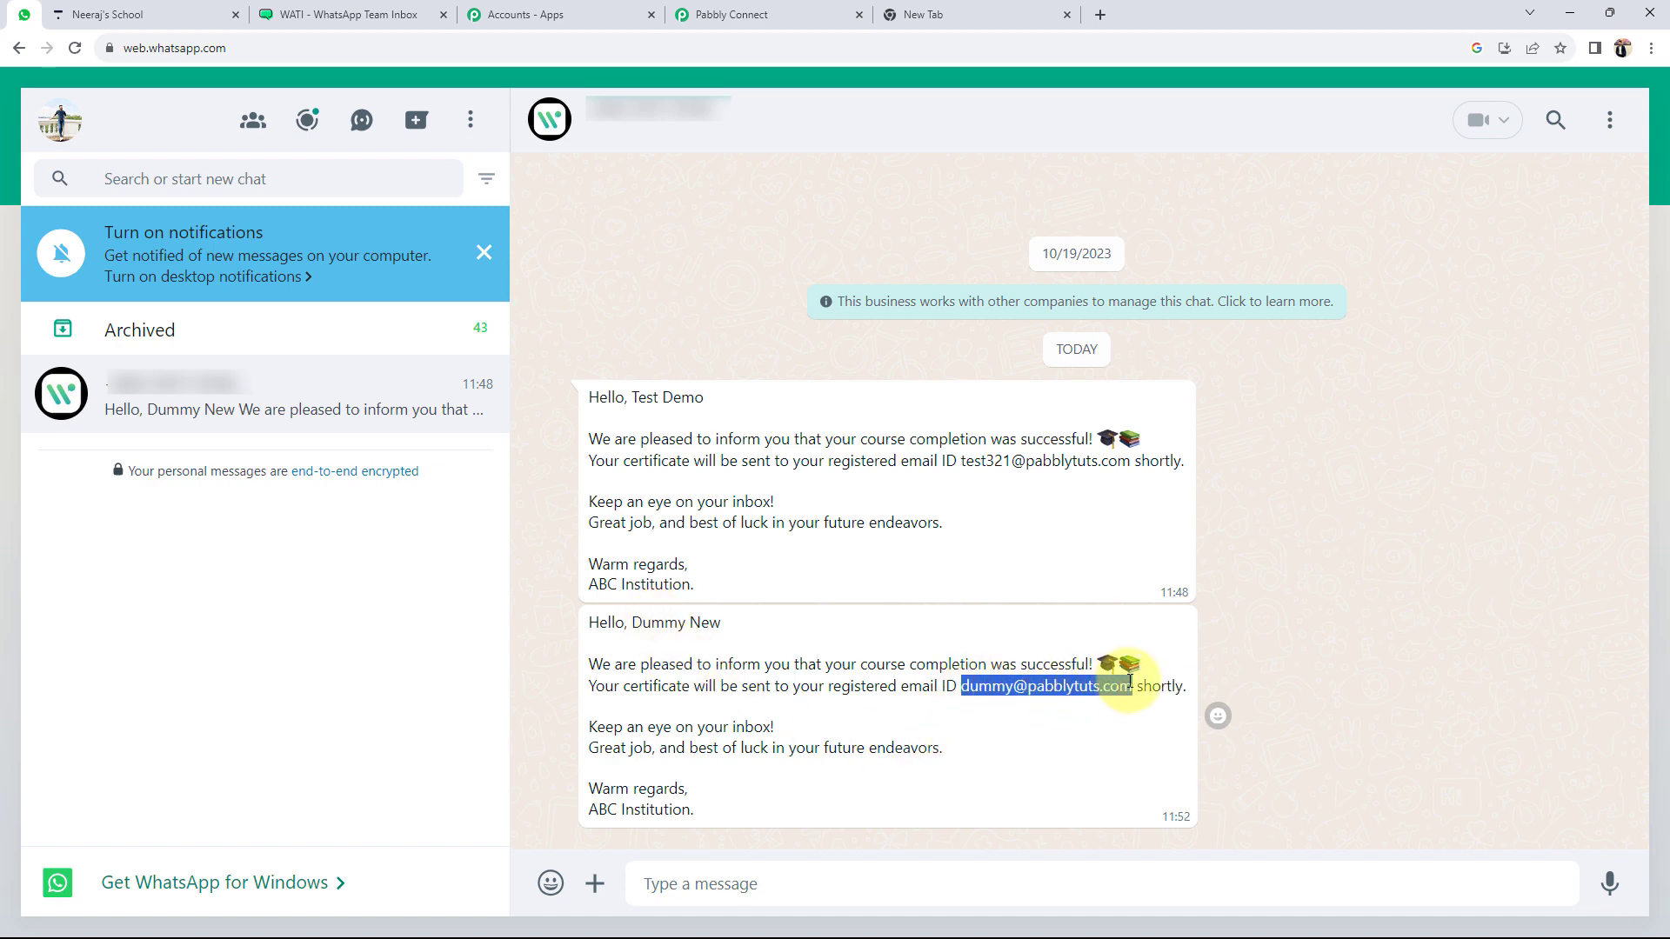
pyautogui.click(1033, 748)
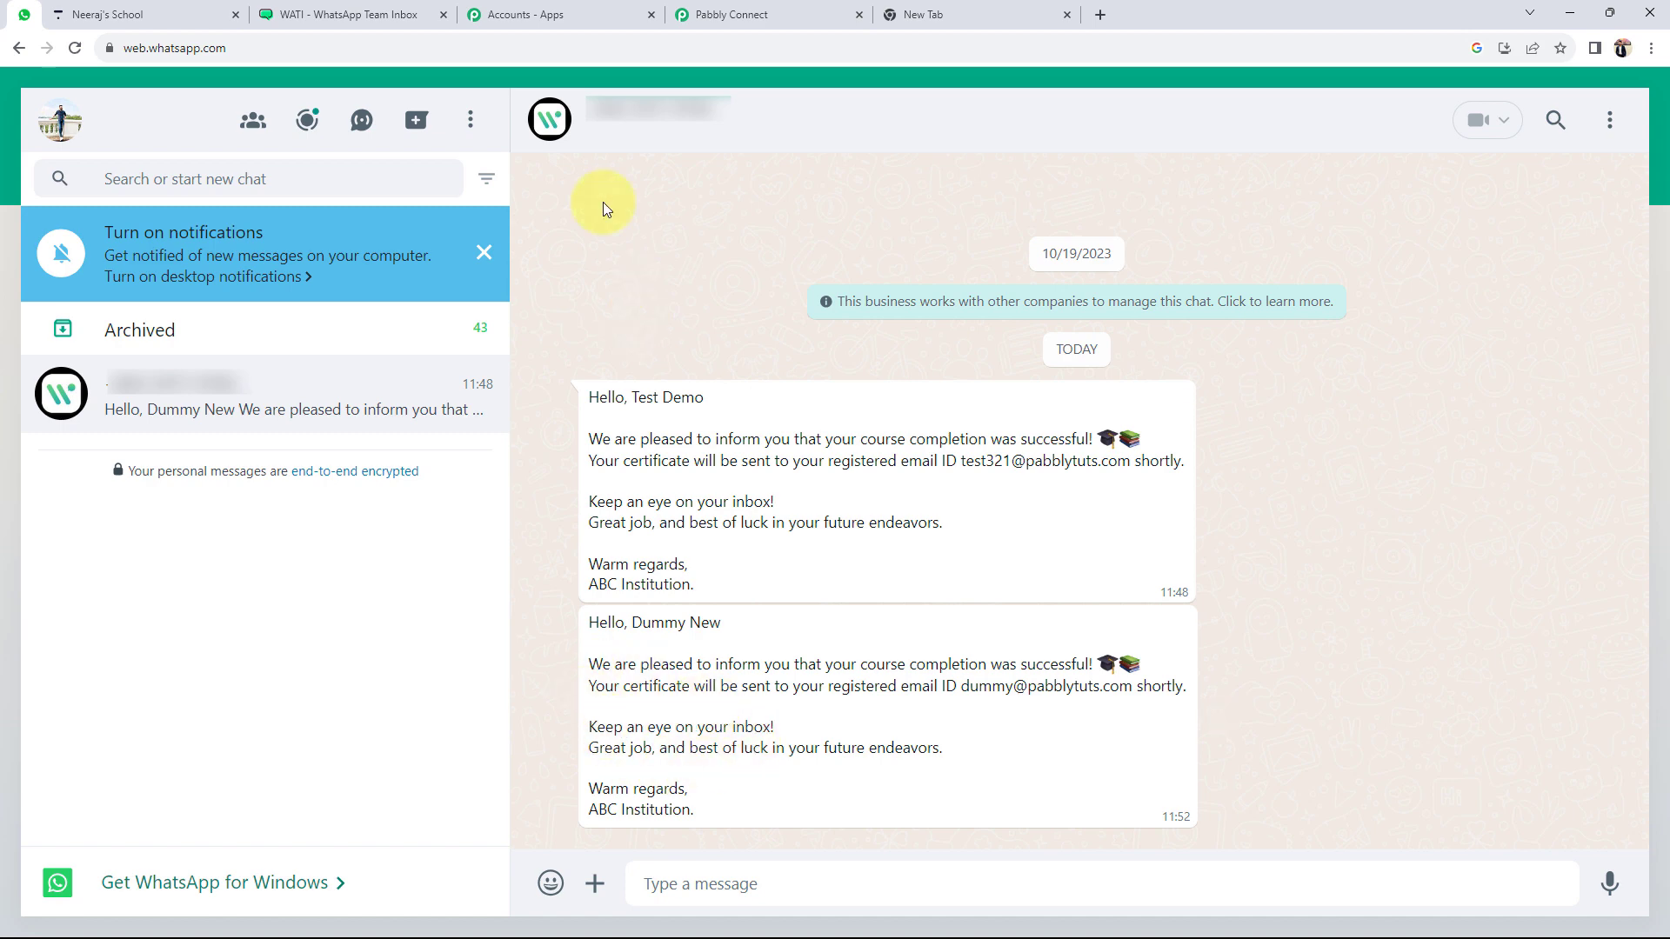
pyautogui.click(734, 15)
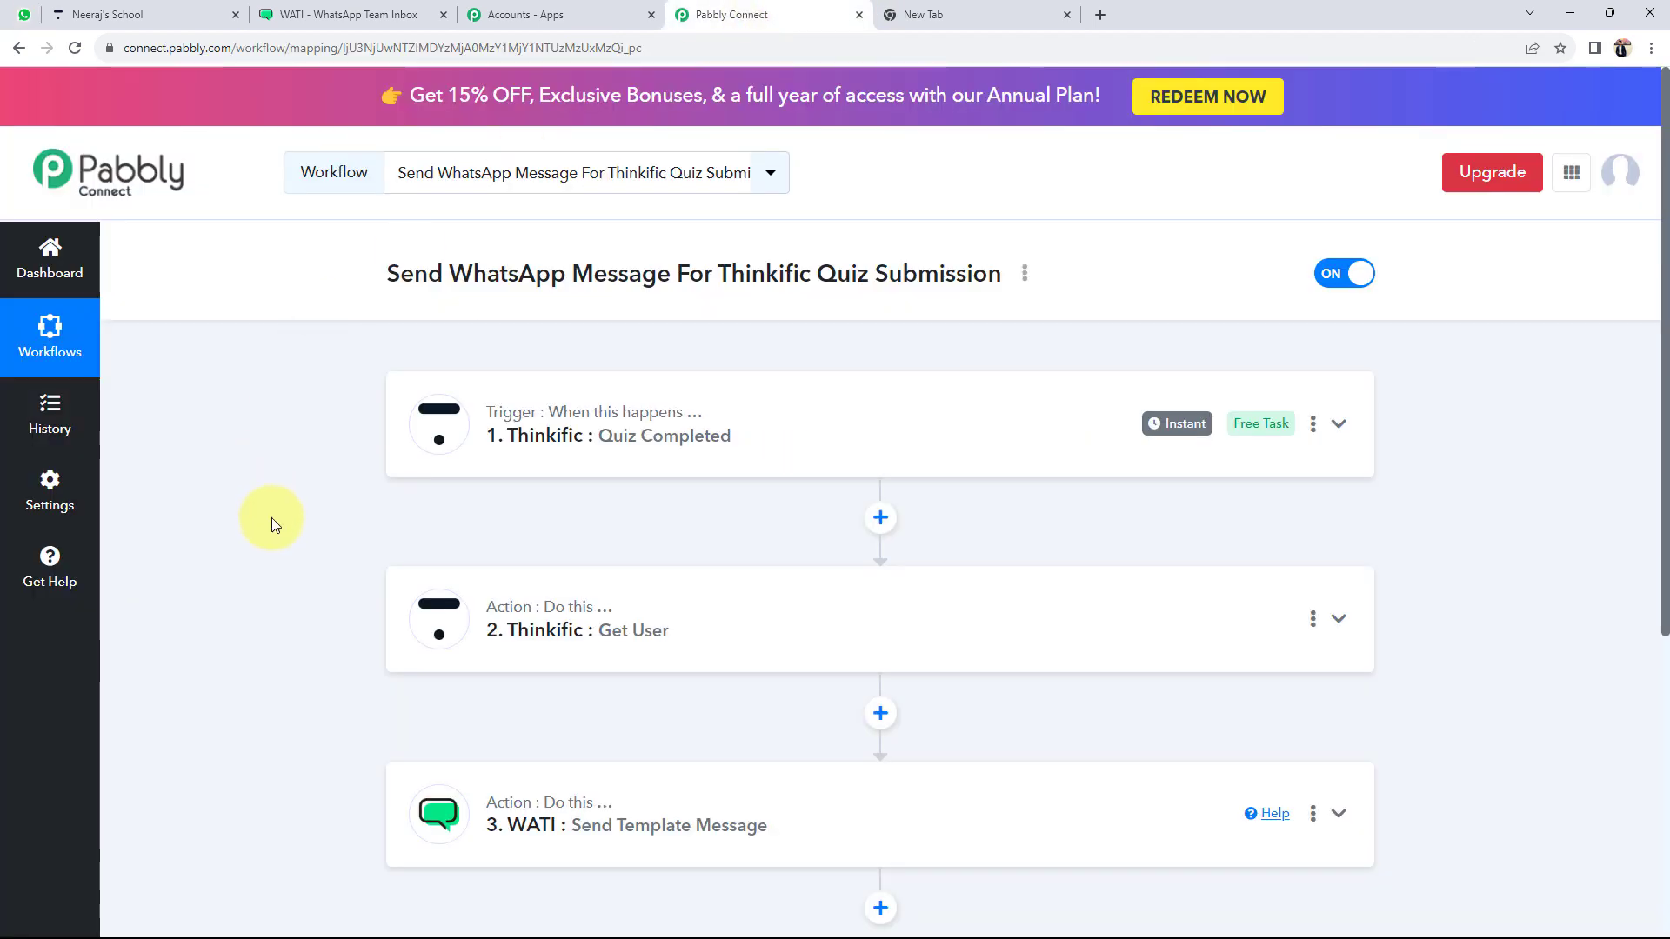